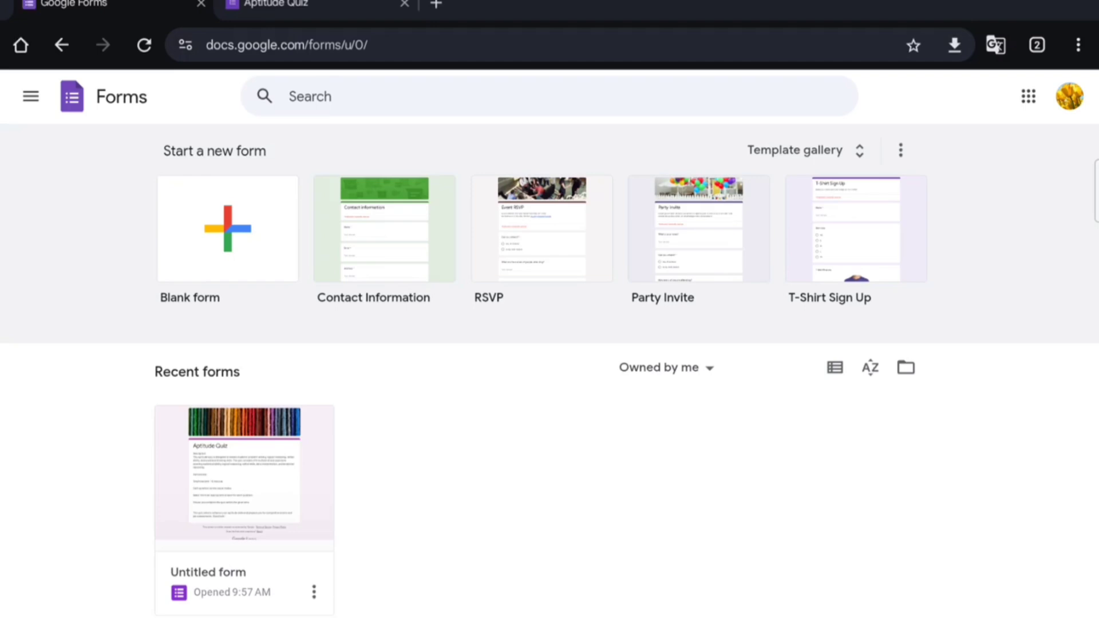
# Step: Swipe back from the Forms home page to the Aptitude Quiz form editor
pyautogui.moveTo(1088, 459); pyautogui.dragTo(953, 517)
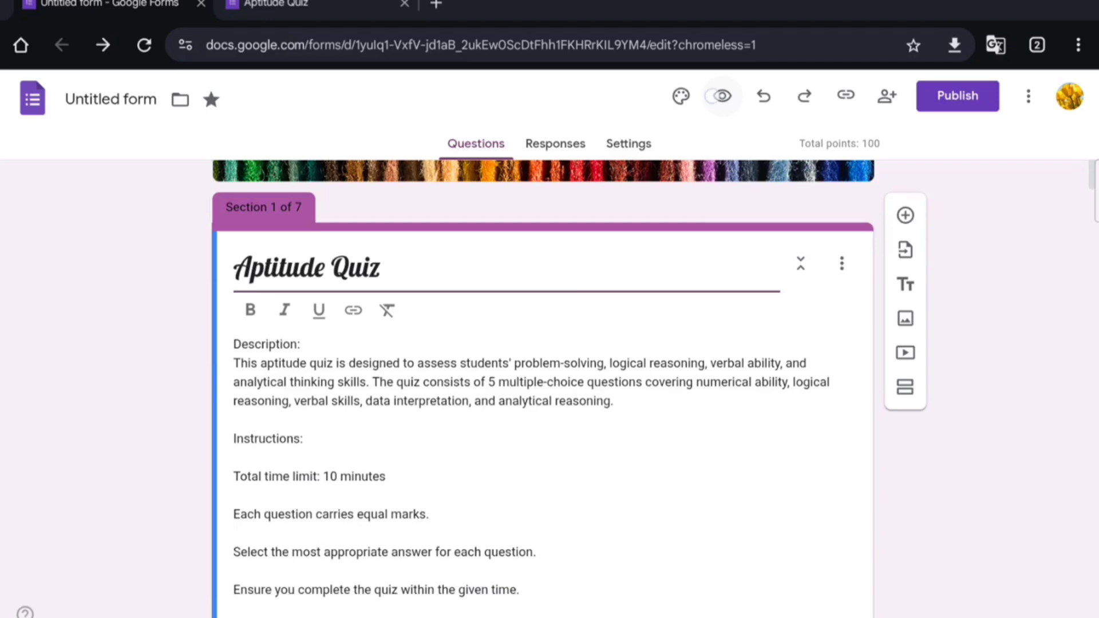
pyautogui.click(723, 95)
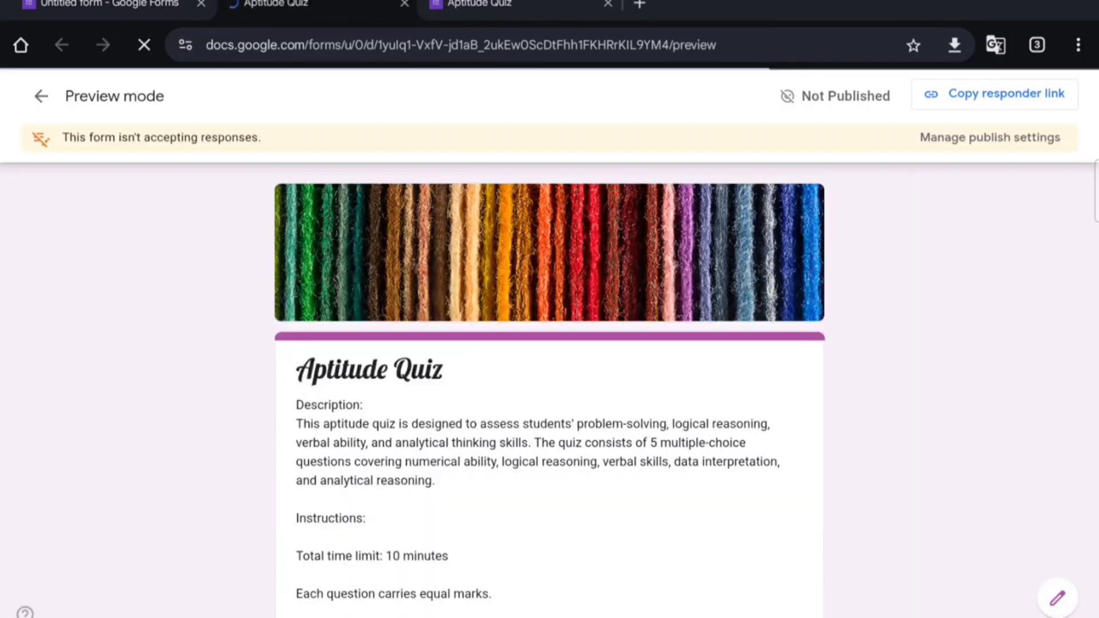
pyautogui.scroll(-6, 748, 513)
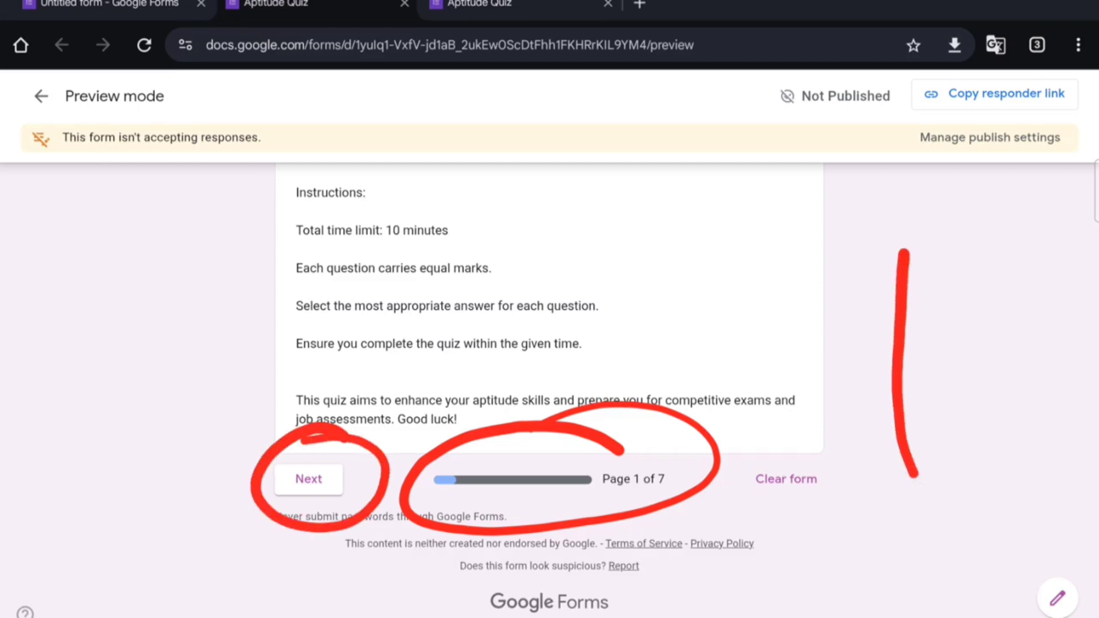
pyautogui.scroll(5, 911, 424)
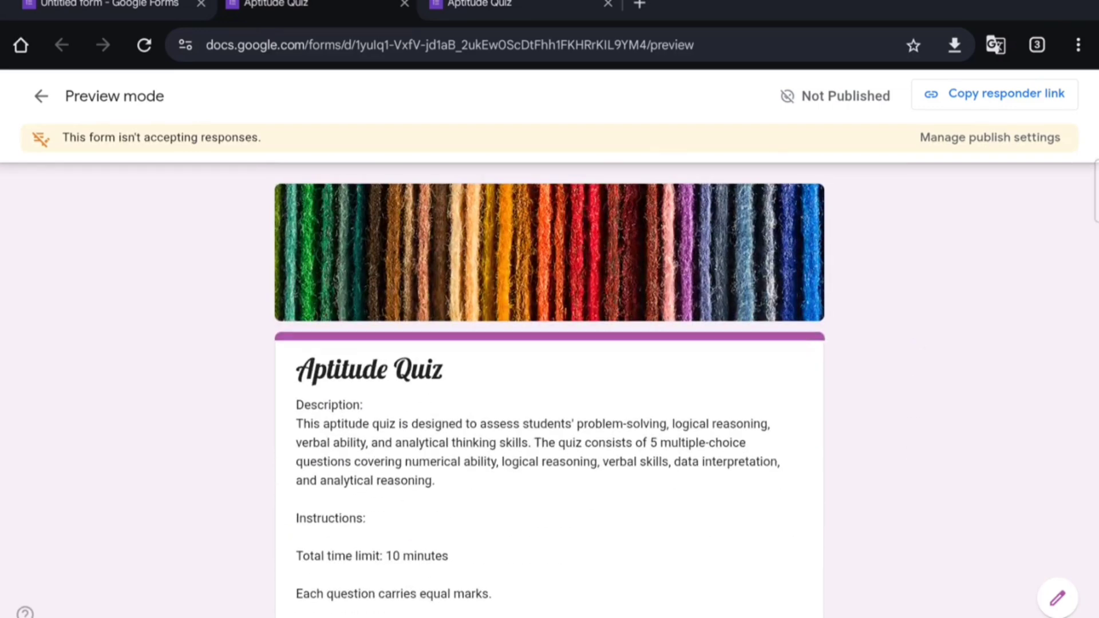
pyautogui.moveTo(1095, 399); pyautogui.dragTo(967, 464)
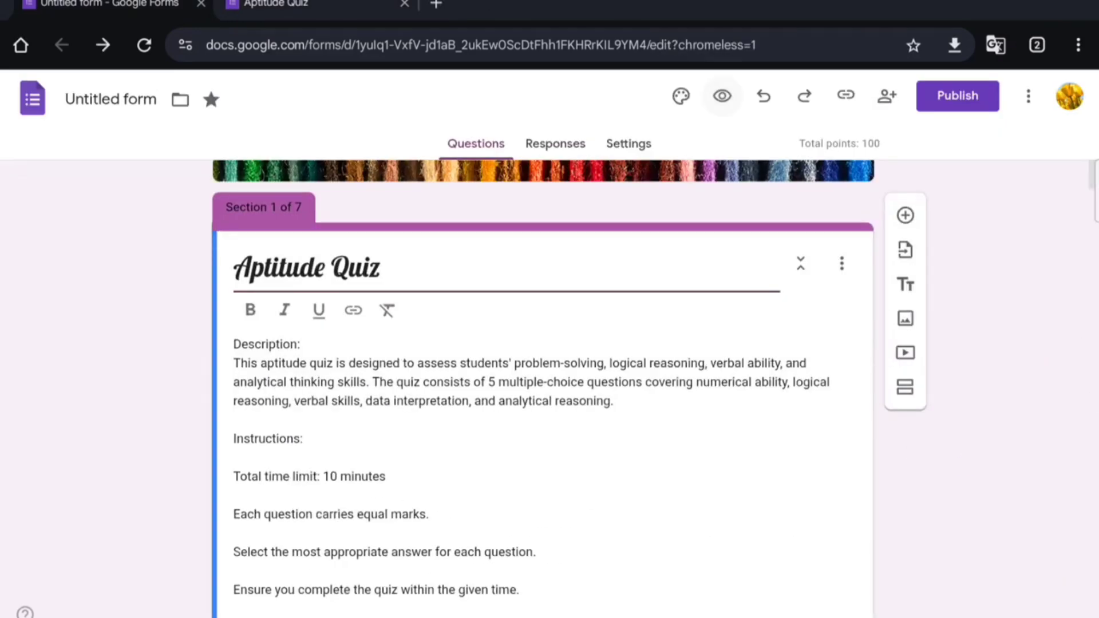
# Step: Open the Aptitude Quiz sharing settings: editor access Restricted, responders anyone with the link
pyautogui.scroll(-5, 709, 447)
pyautogui.scroll(6, 745, 246)
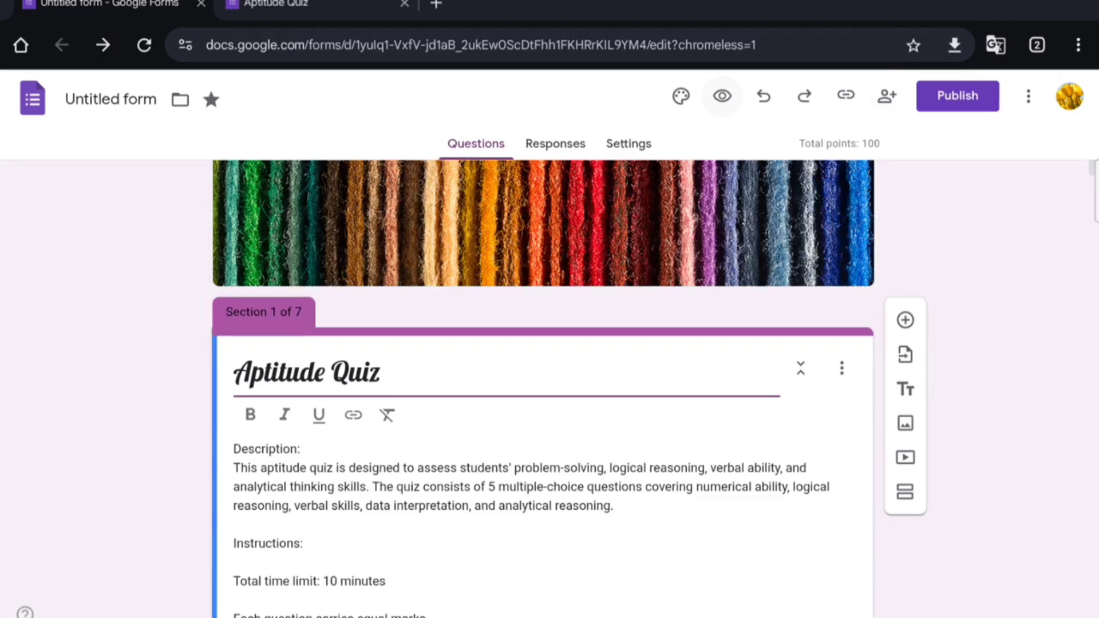
pyautogui.click(887, 96)
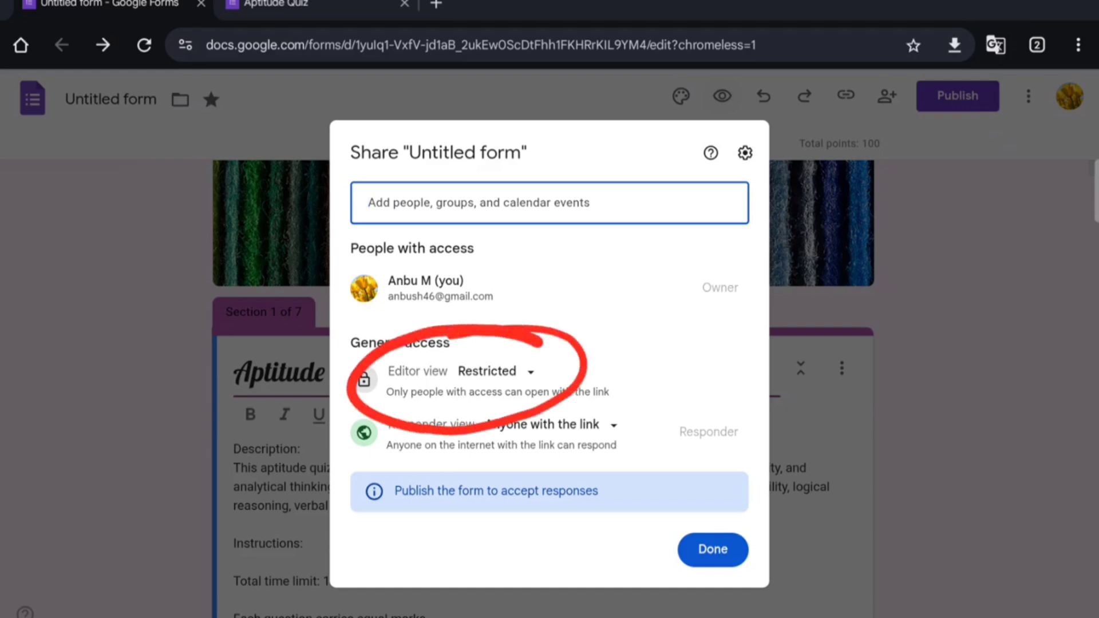
# Step: Review the editor access choices, then close and reopen the sharing settings several times
pyautogui.click(531, 372)
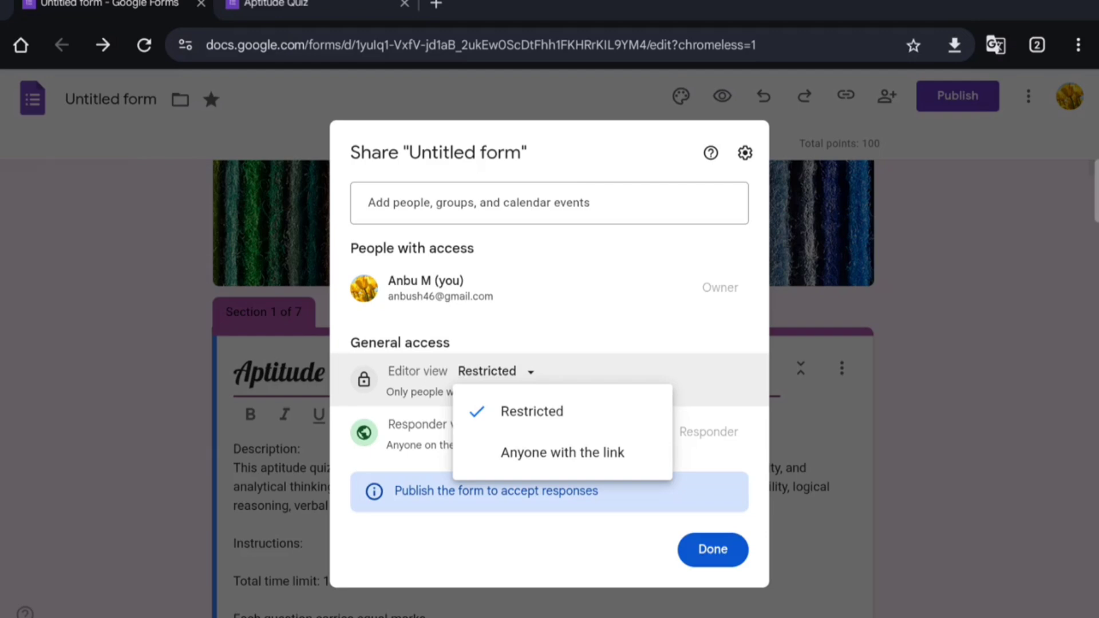
pyautogui.click(921, 352)
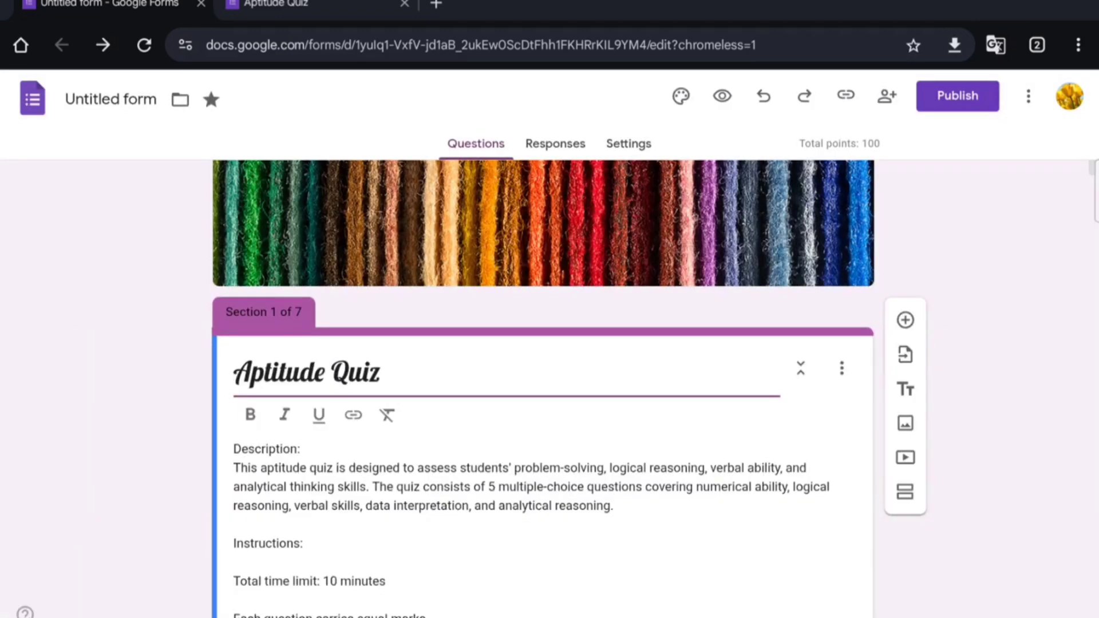
pyautogui.click(887, 96)
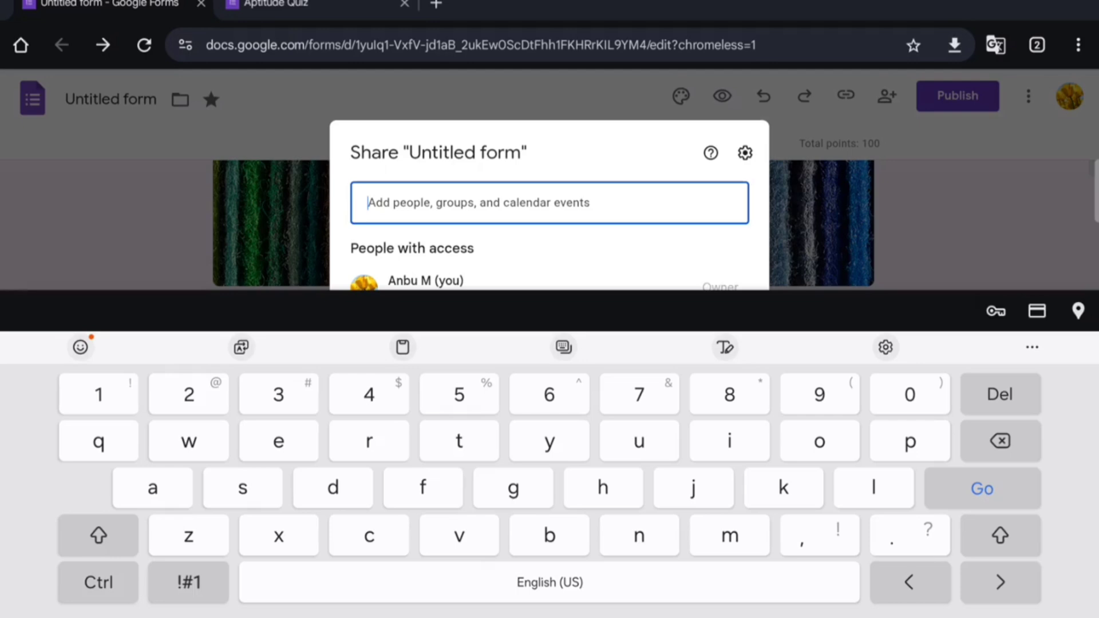
pyautogui.click(1012, 245)
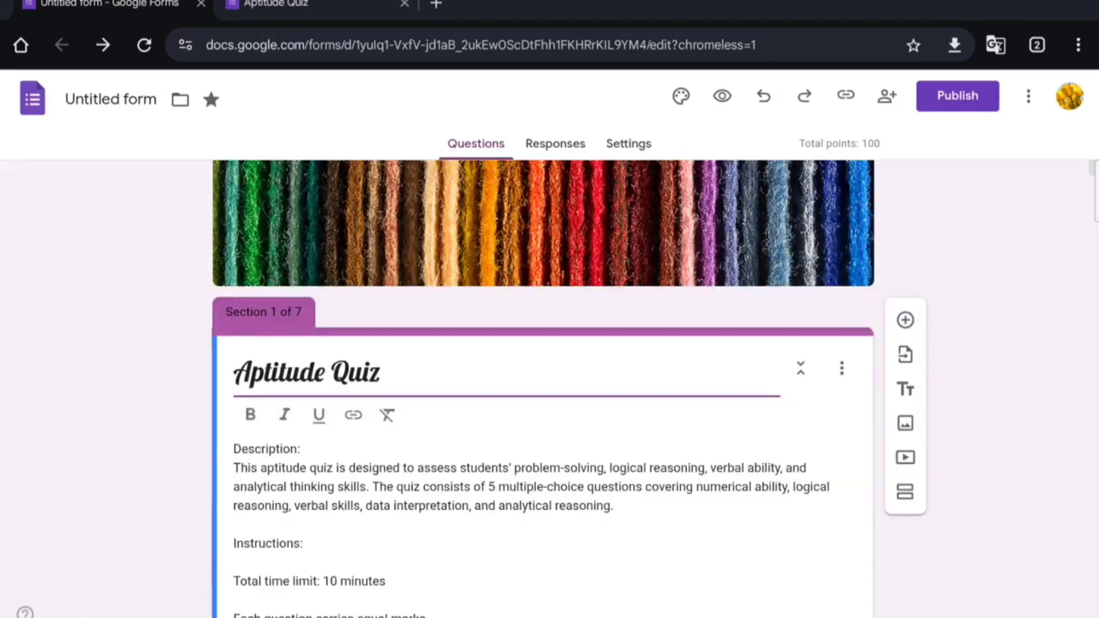
pyautogui.click(887, 95)
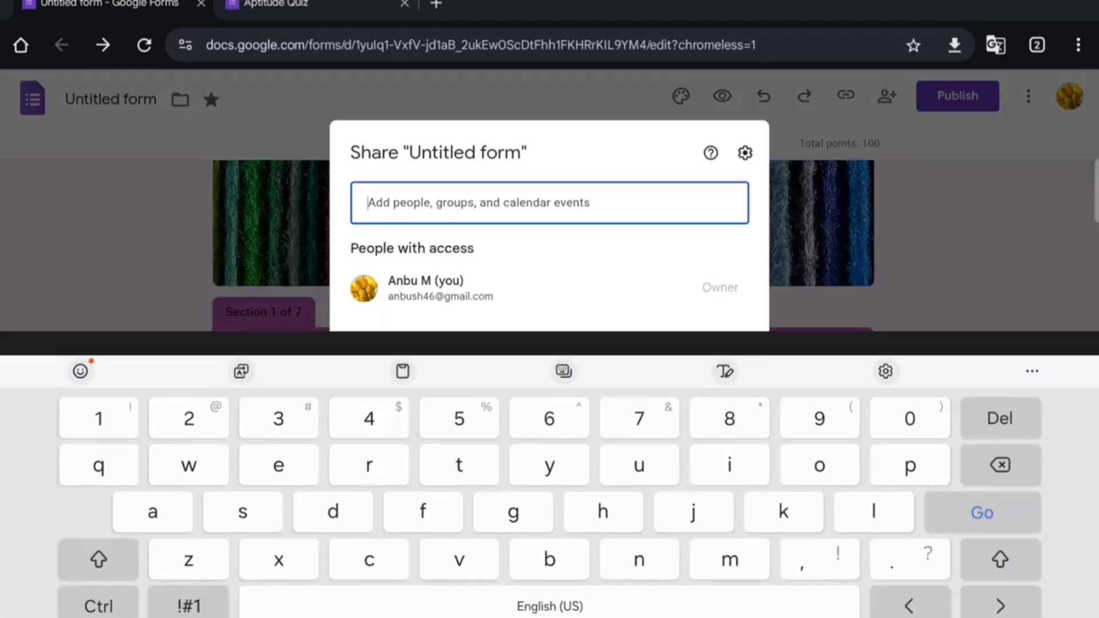
pyautogui.click(989, 254)
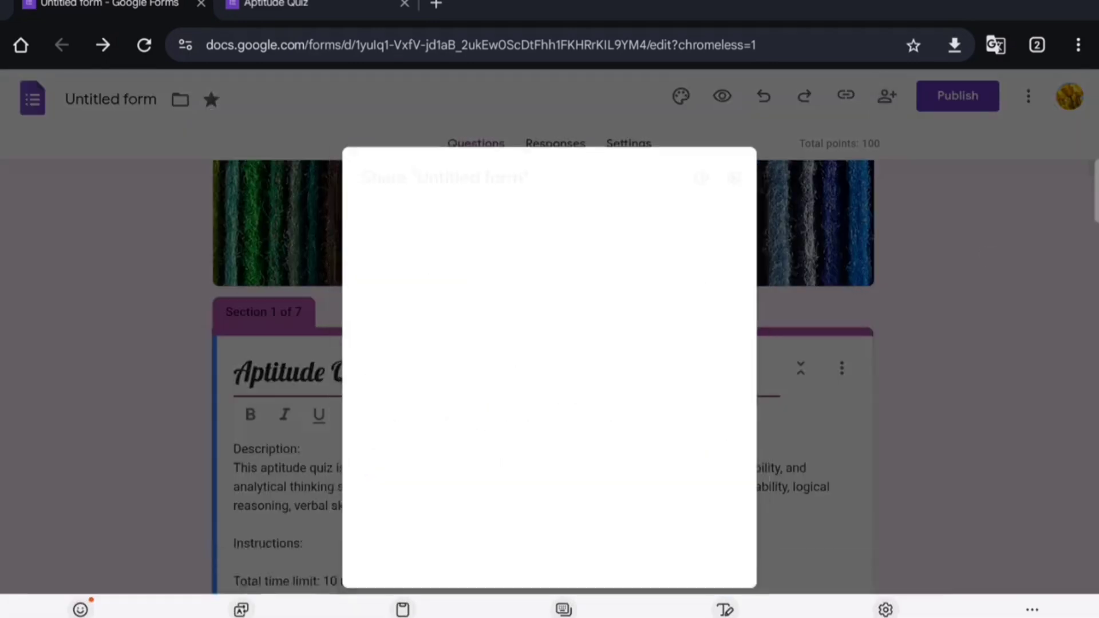
pyautogui.click(887, 95)
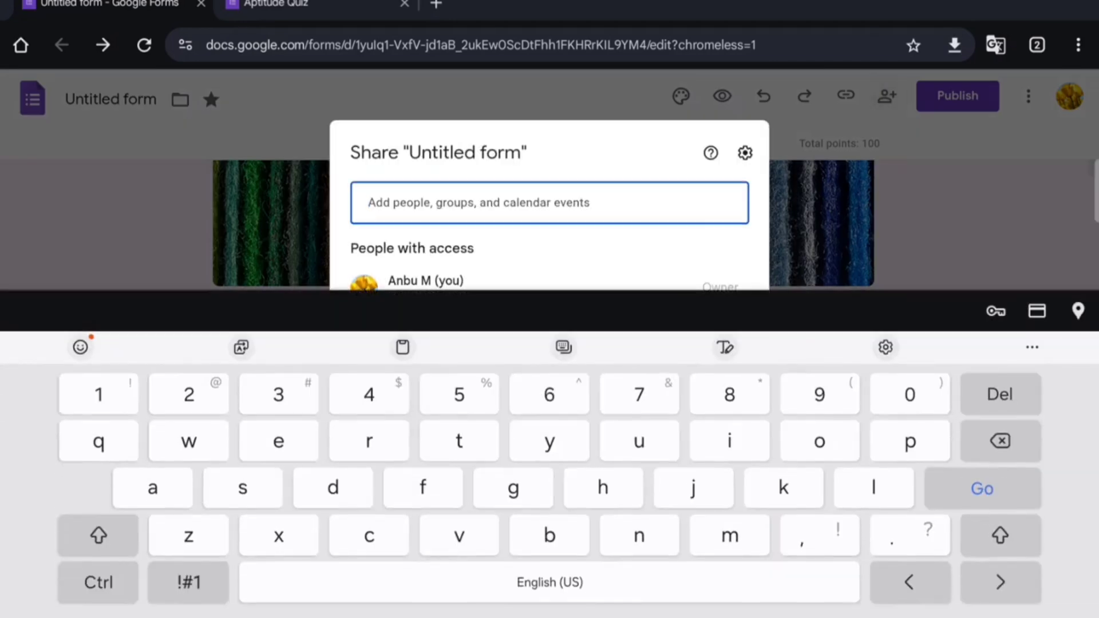
# Step: Keep editor access Restricted and close the sharing settings with Done
pyautogui.click(1078, 616)
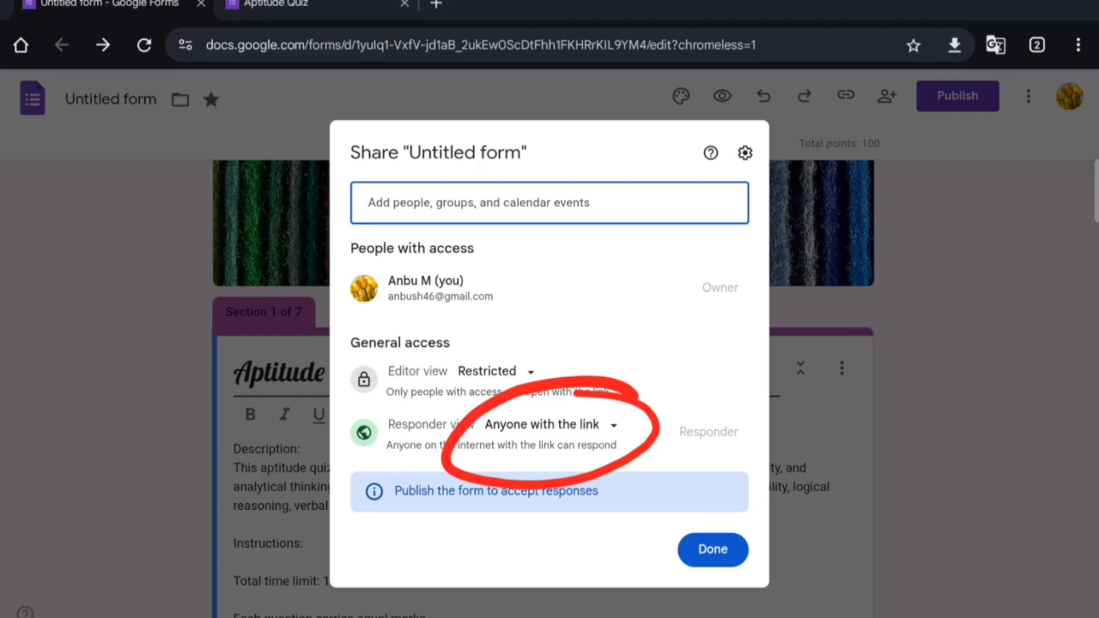
pyautogui.click(718, 555)
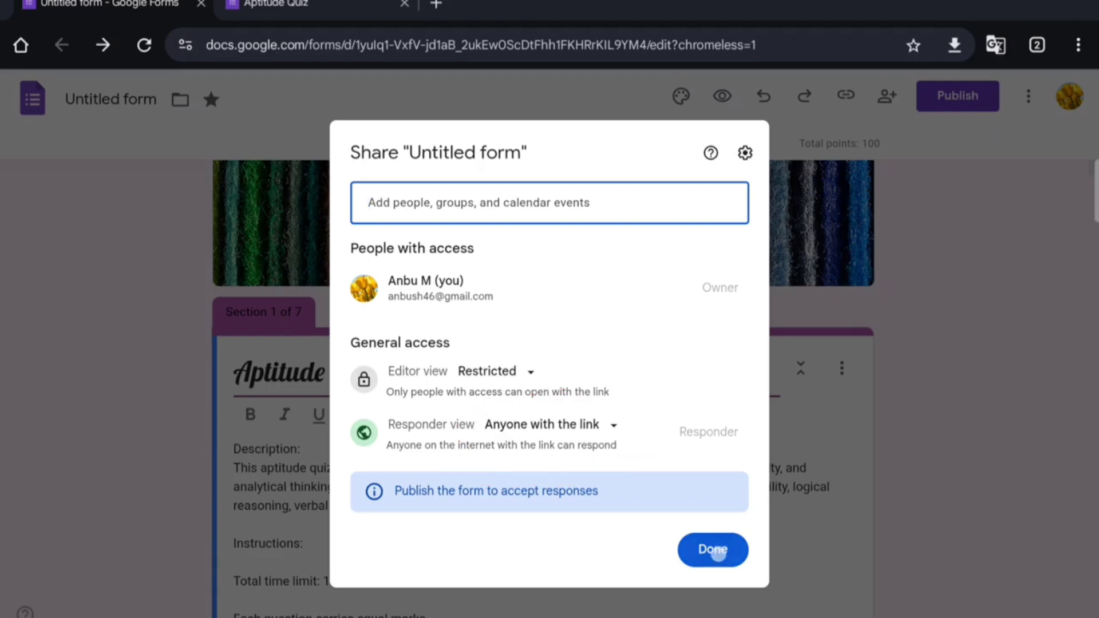
pyautogui.click(718, 554)
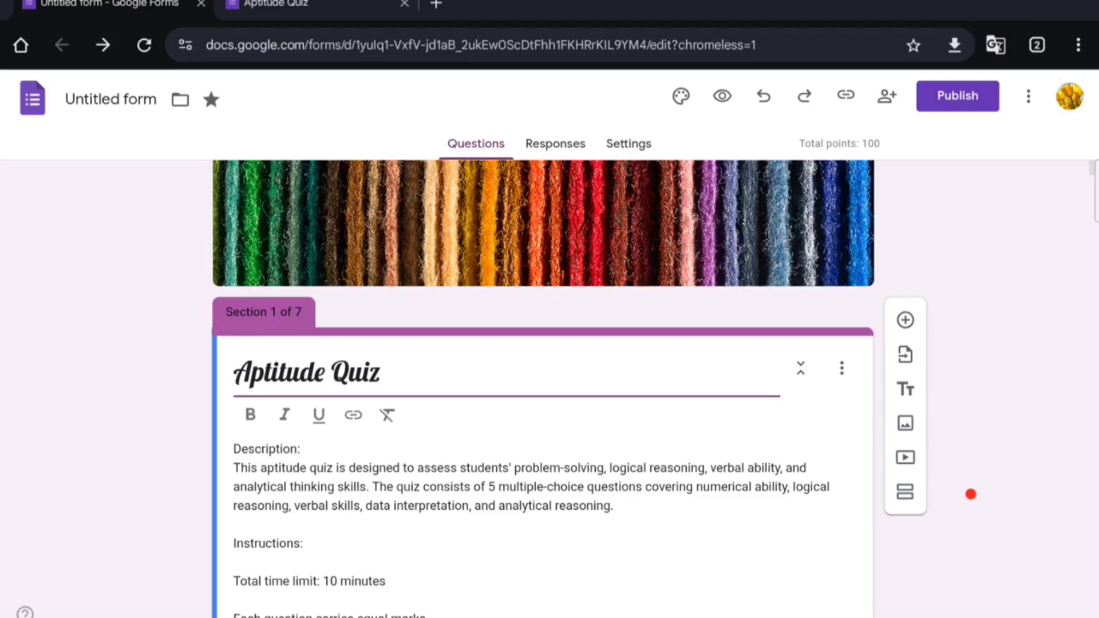
# Step: Add an empty Untitled Title block after the quiz introduction in Section 1
pyautogui.moveTo(971, 494); pyautogui.dragTo(1007, 489)
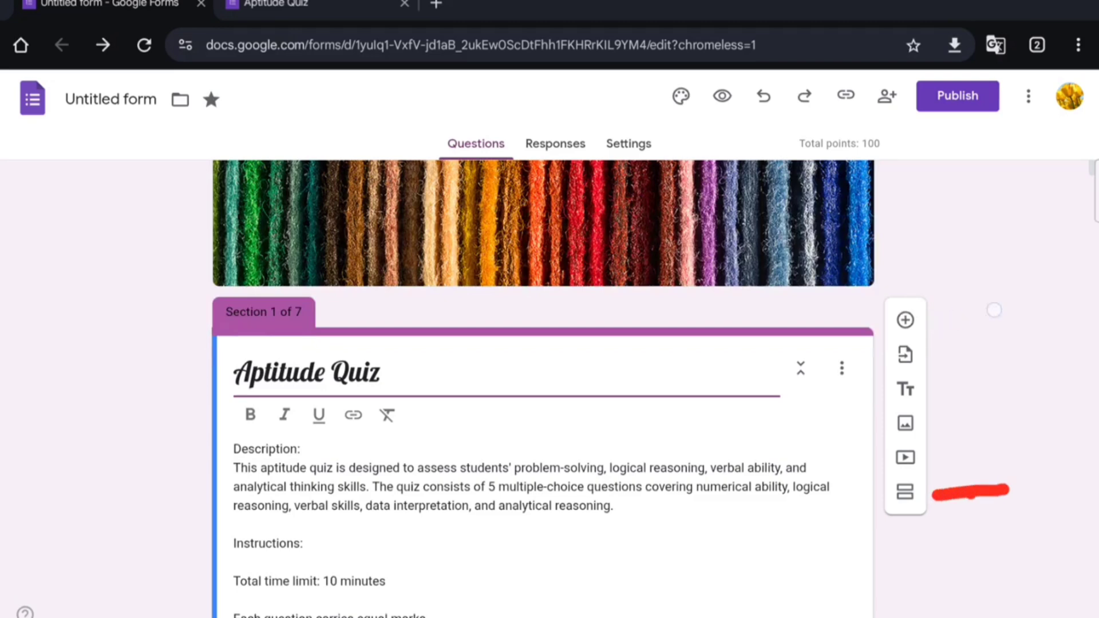
pyautogui.moveTo(934, 323); pyautogui.dragTo(1013, 308)
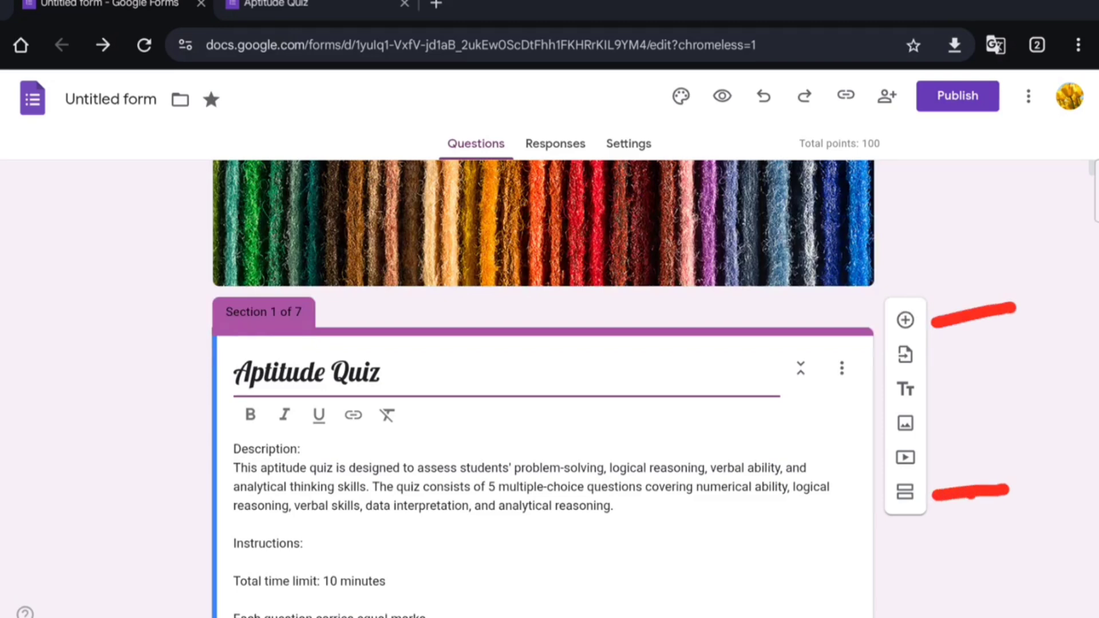
pyautogui.click(1032, 136)
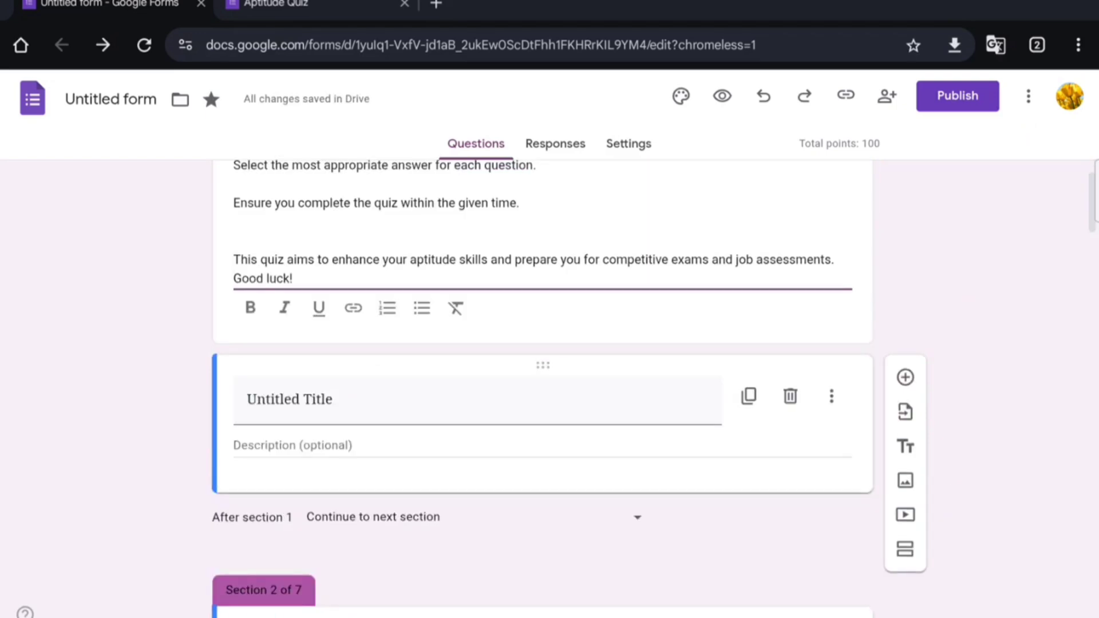
pyautogui.moveTo(935, 410)
pyautogui.mouseDown()
pyautogui.moveTo(1003, 394)
pyautogui.moveTo(934, 407)
pyautogui.moveTo(976, 424)
pyautogui.mouseUp()
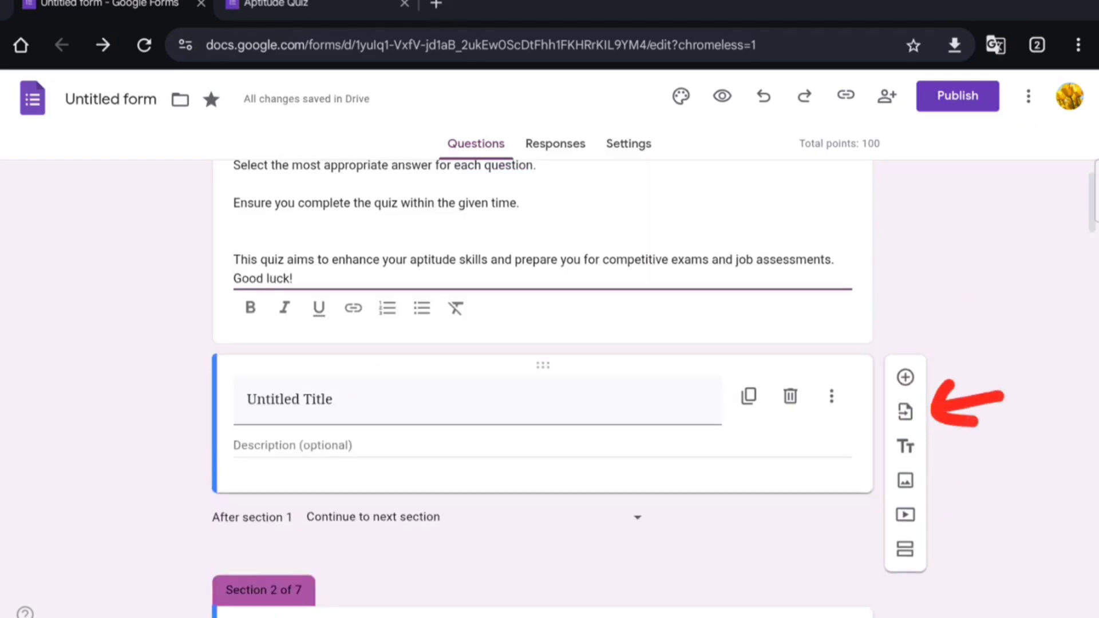
pyautogui.moveTo(940, 458); pyautogui.dragTo(1018, 440)
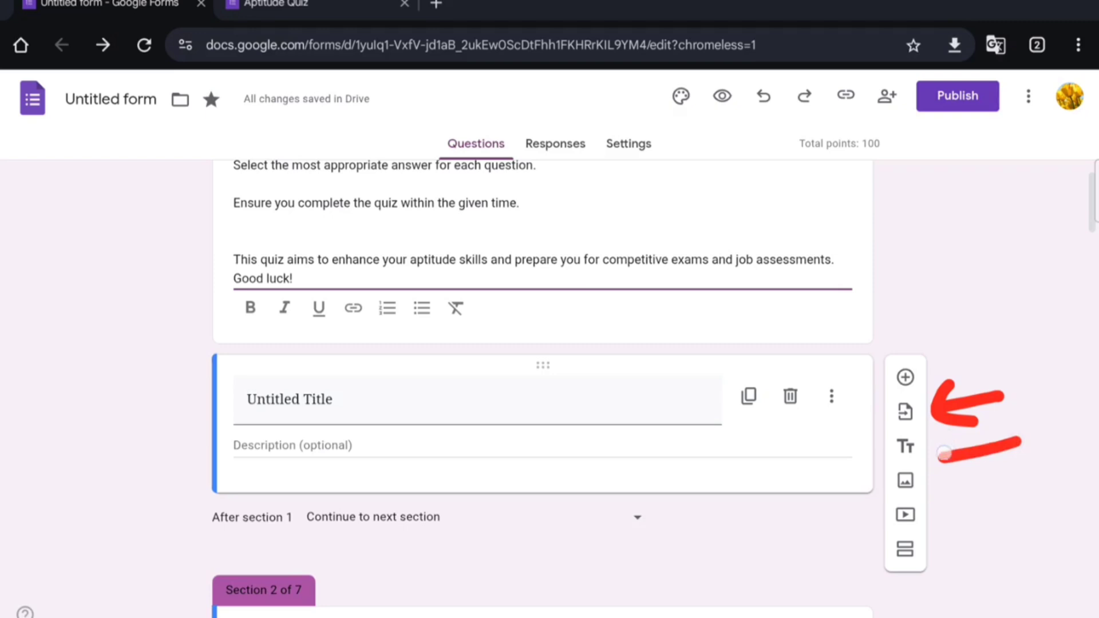
pyautogui.moveTo(952, 435)
pyautogui.mouseDown()
pyautogui.moveTo(967, 474)
pyautogui.moveTo(940, 495)
pyautogui.moveTo(1031, 490)
pyautogui.mouseUp()
pyautogui.moveTo(953, 473)
pyautogui.mouseDown()
pyautogui.moveTo(934, 493)
pyautogui.moveTo(973, 523)
pyautogui.mouseUp()
pyautogui.click(996, 127)
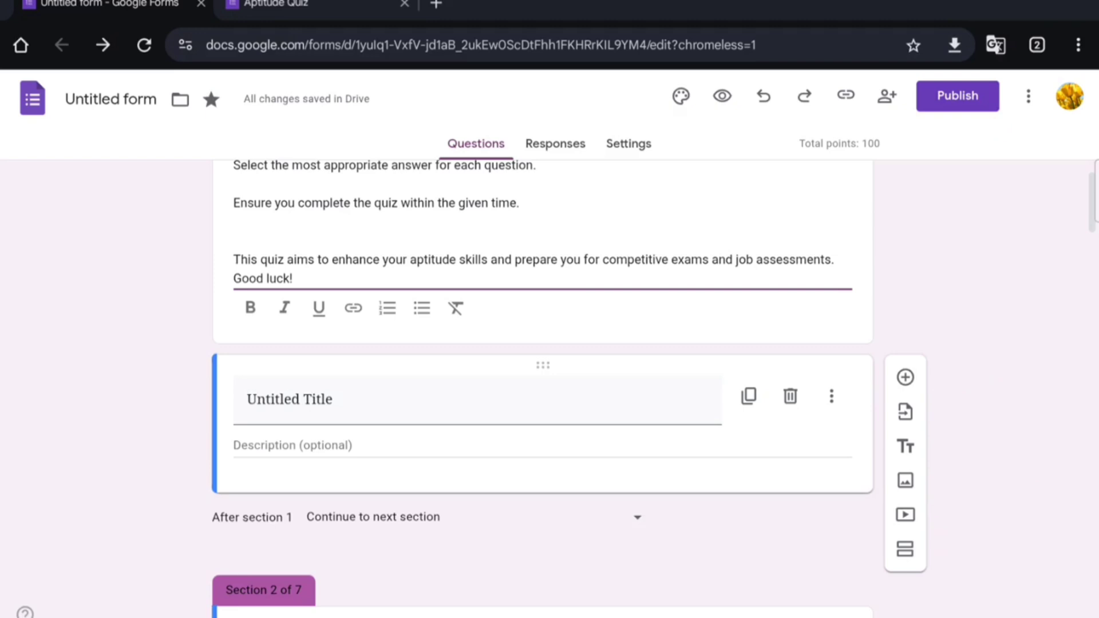
pyautogui.scroll(-3, 937, 523)
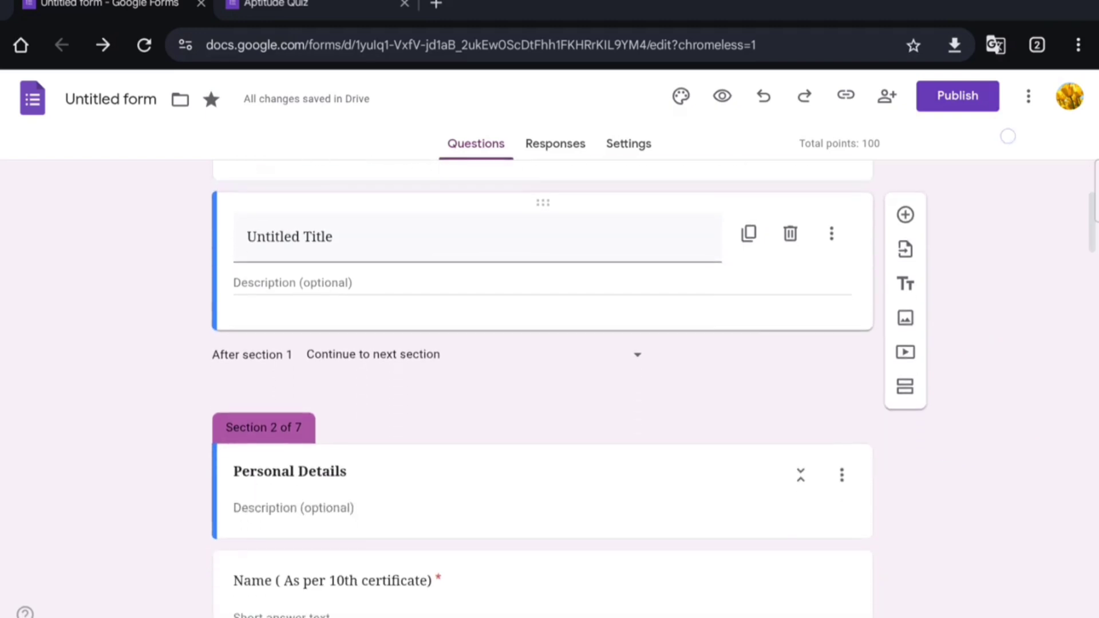
pyautogui.moveTo(943, 358); pyautogui.dragTo(1011, 311)
pyautogui.moveTo(951, 332)
pyautogui.mouseDown()
pyautogui.moveTo(940, 359)
pyautogui.moveTo(967, 363)
pyautogui.mouseUp()
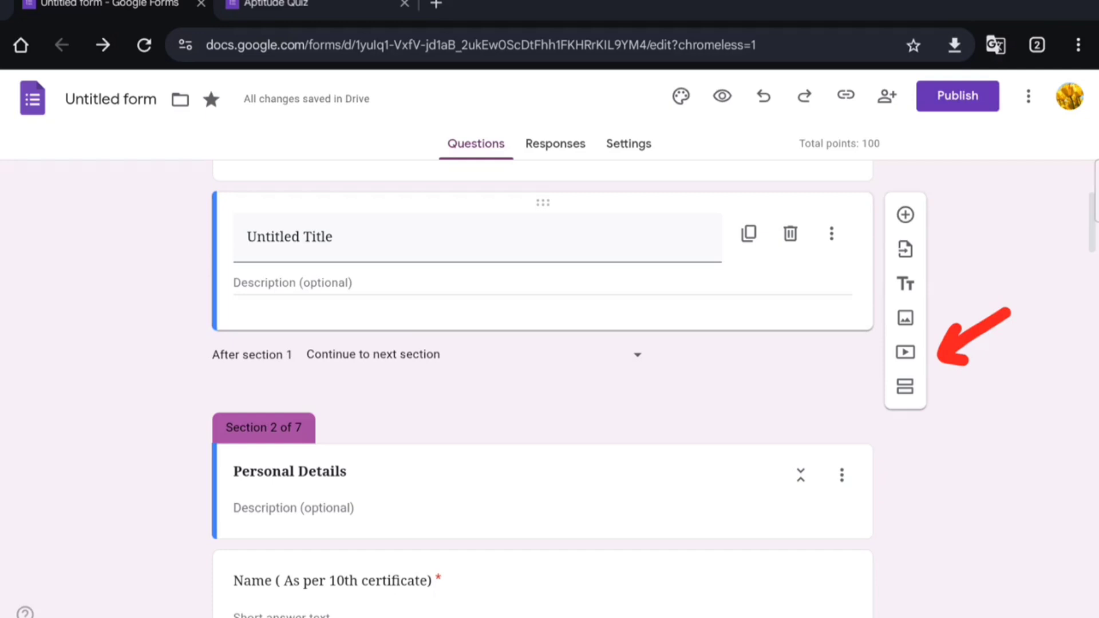
# Step: Open the video picker, close it without adding a video, and return to the form's top
pyautogui.click(996, 130)
pyautogui.click(905, 352)
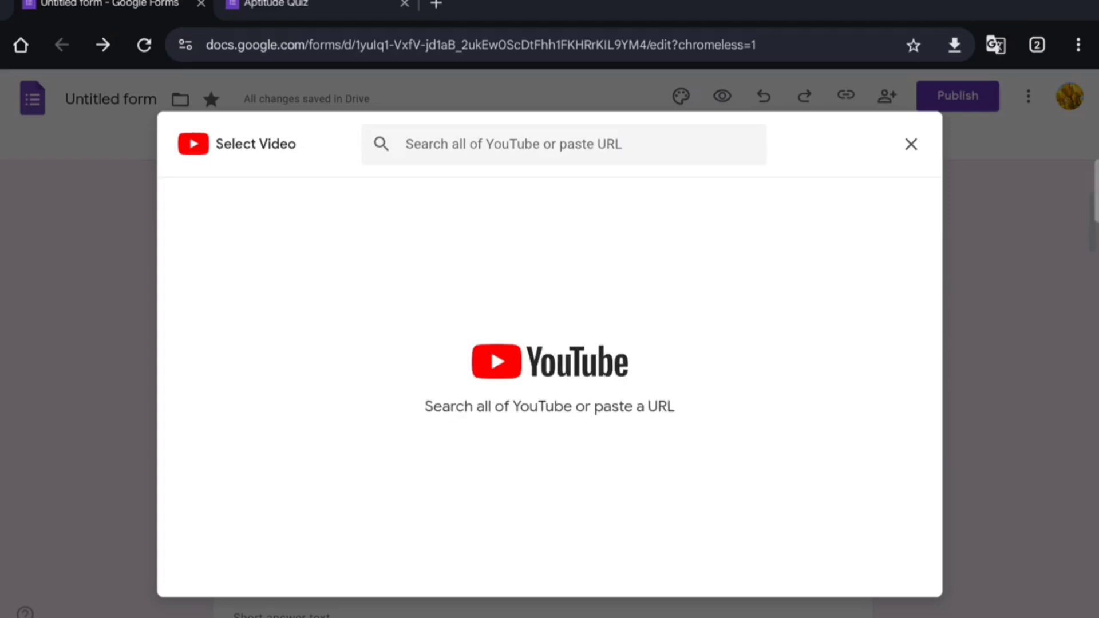
pyautogui.click(911, 144)
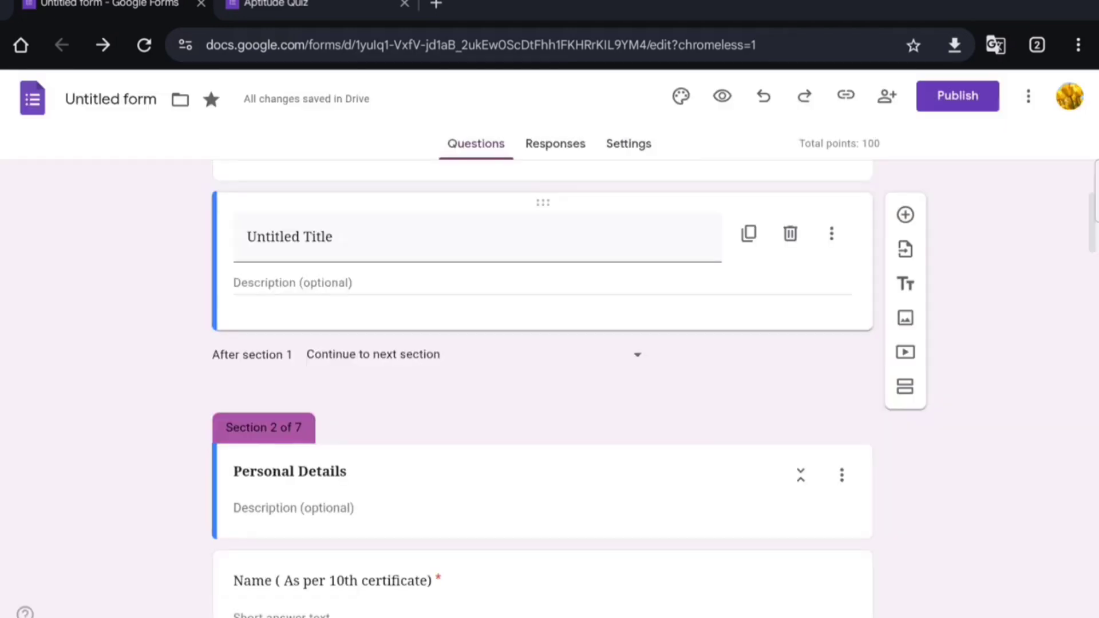
pyautogui.scroll(3, 1008, 444)
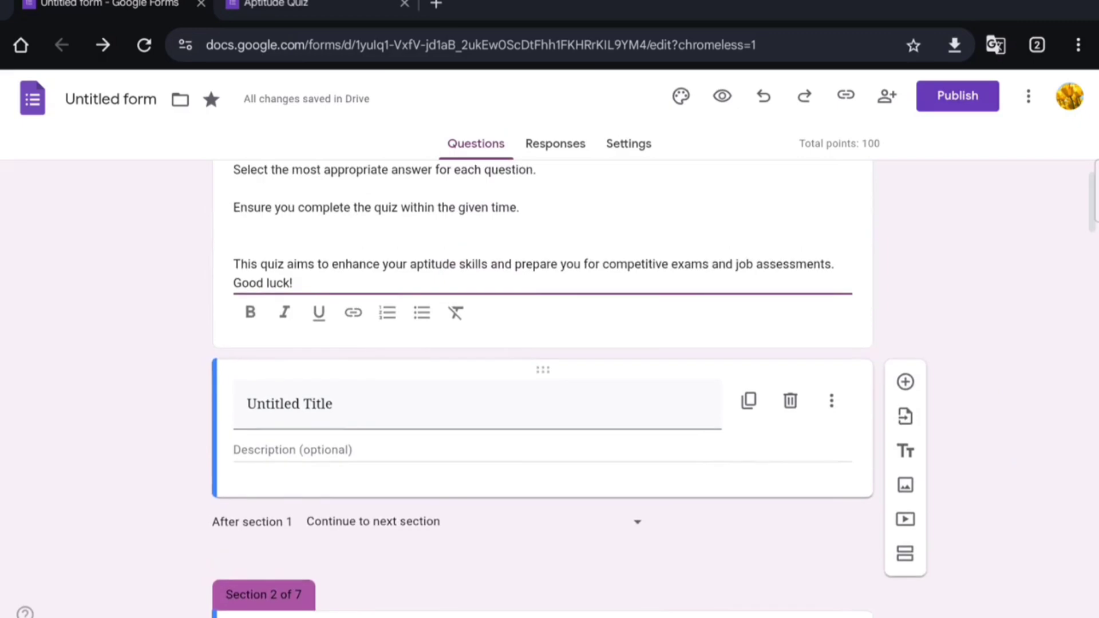
pyautogui.scroll(8, 1012, 320)
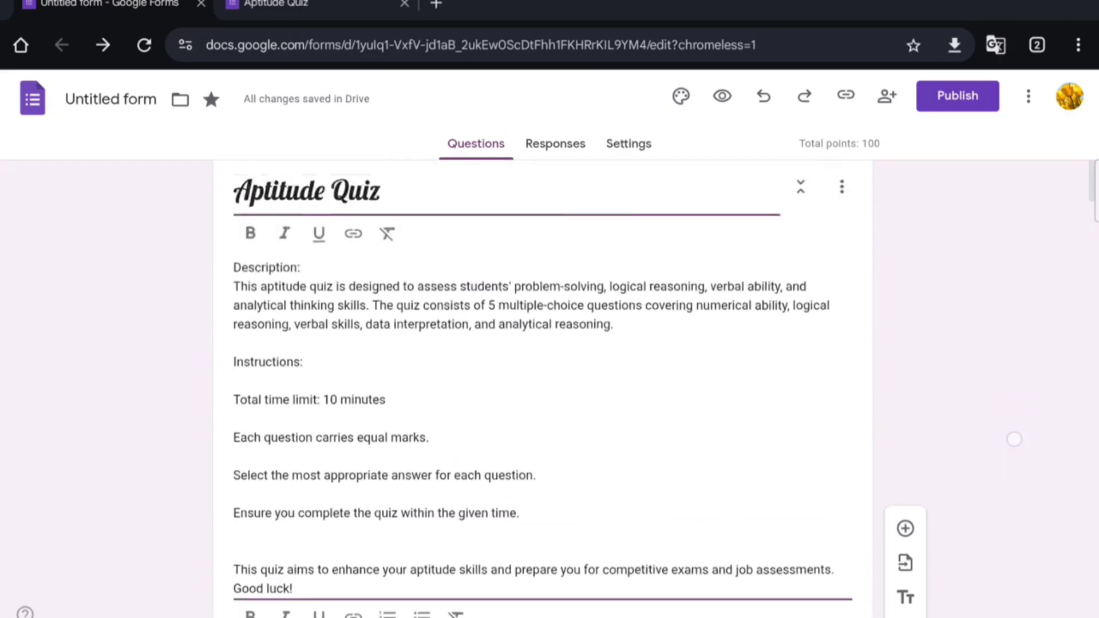
pyautogui.scroll(1, 543, 390)
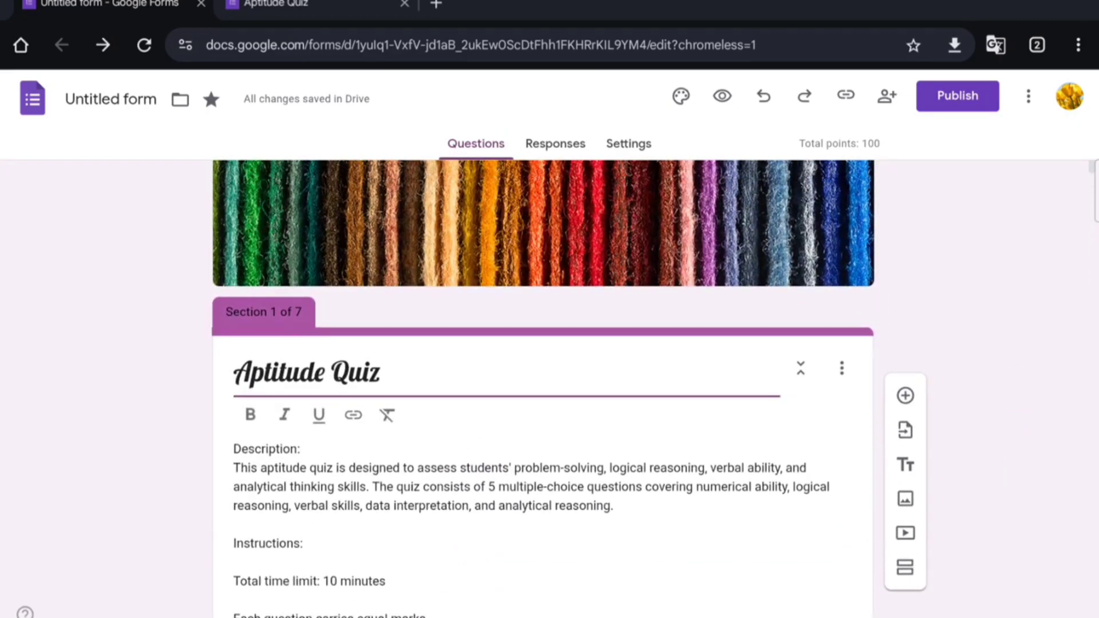
pyautogui.scroll(1, 543, 355)
pyautogui.click(1028, 95)
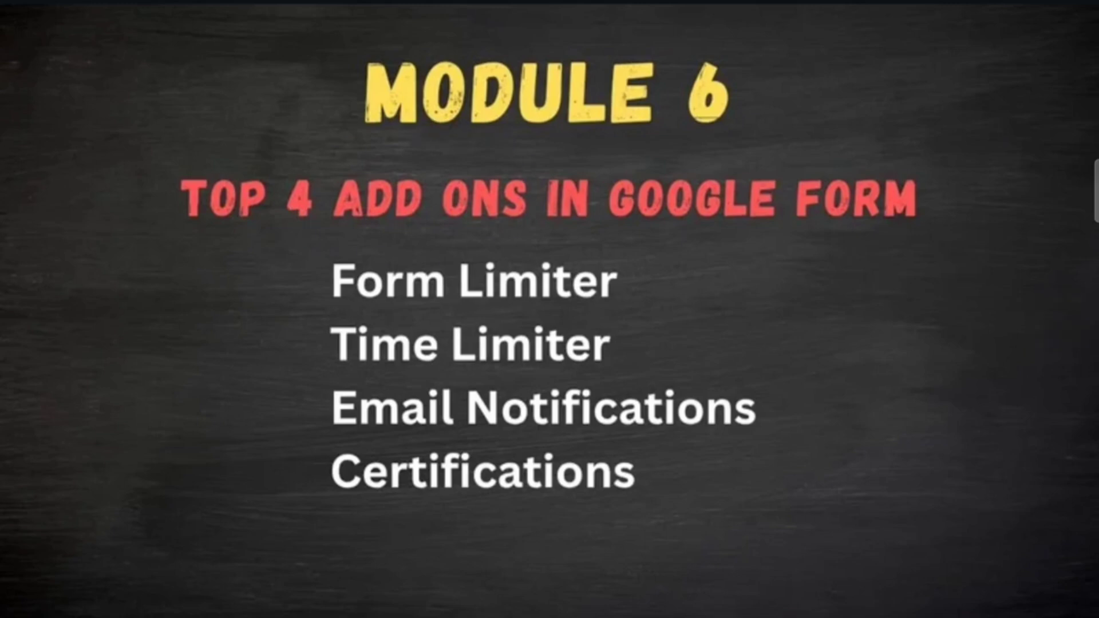
# Step: Circle ADD ONS and tick Form Limiter, Time Limiter, Email Notifications and Certifications on the slide
pyautogui.moveTo(486, 137); pyautogui.dragTo(375, 242)
pyautogui.moveTo(473, 238); pyautogui.dragTo(413, 154)
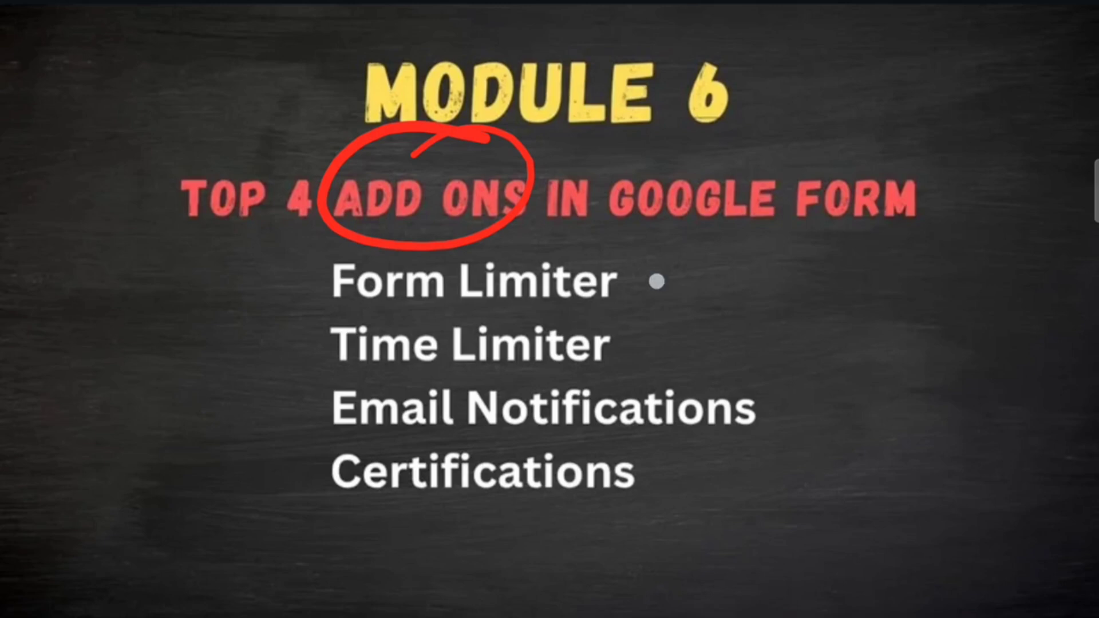
pyautogui.moveTo(640, 294); pyautogui.dragTo(718, 241)
pyautogui.moveTo(645, 351); pyautogui.dragTo(727, 293)
pyautogui.moveTo(797, 407); pyautogui.dragTo(897, 334)
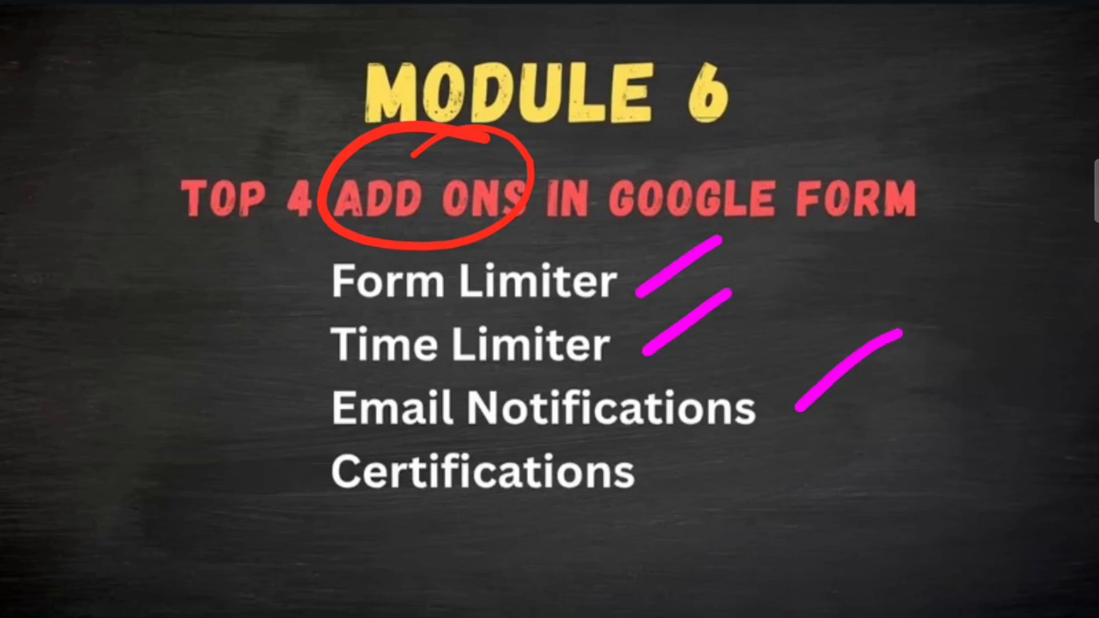
pyautogui.moveTo(680, 510); pyautogui.dragTo(754, 463)
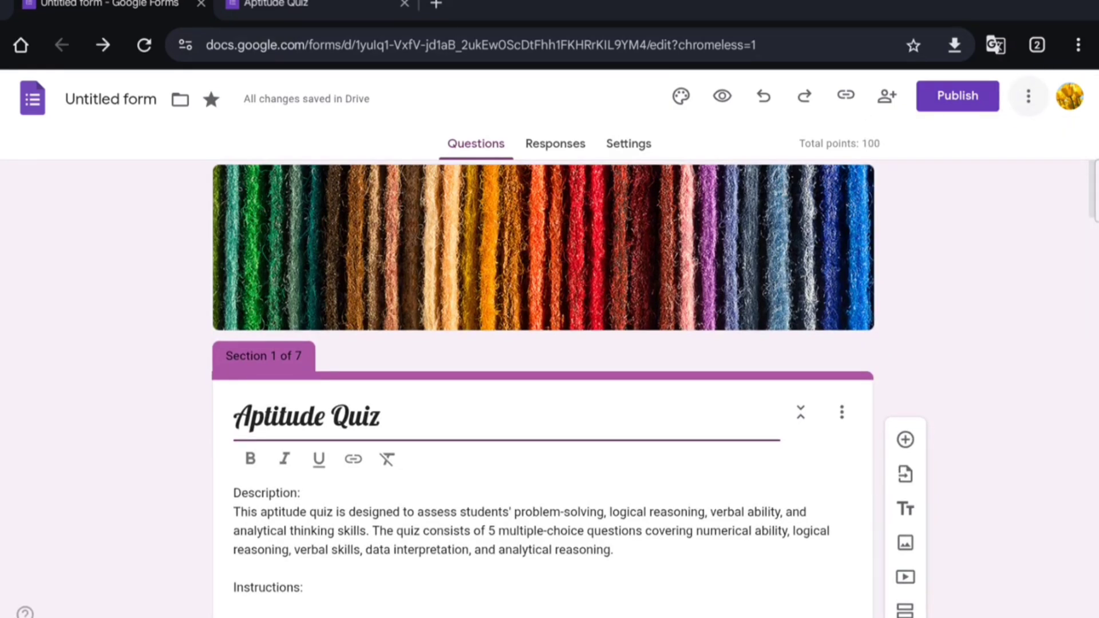
# Step: From the More menu, highlight Get add-ons and open the Workspace Marketplace for Forms
pyautogui.click(999, 132)
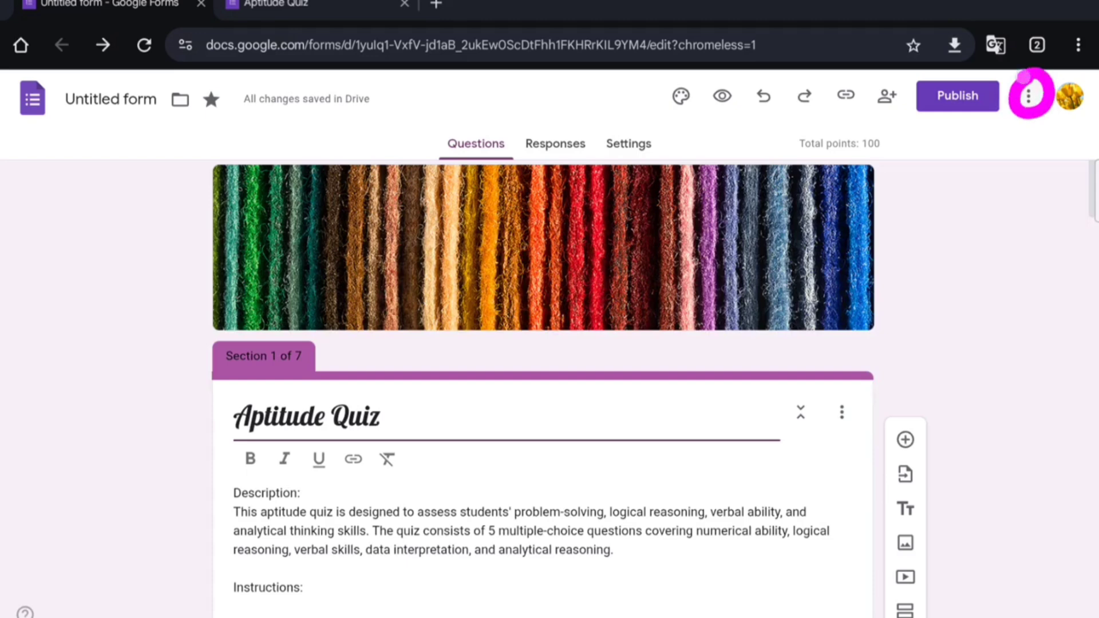
pyautogui.click(960, 133)
pyautogui.click(1029, 96)
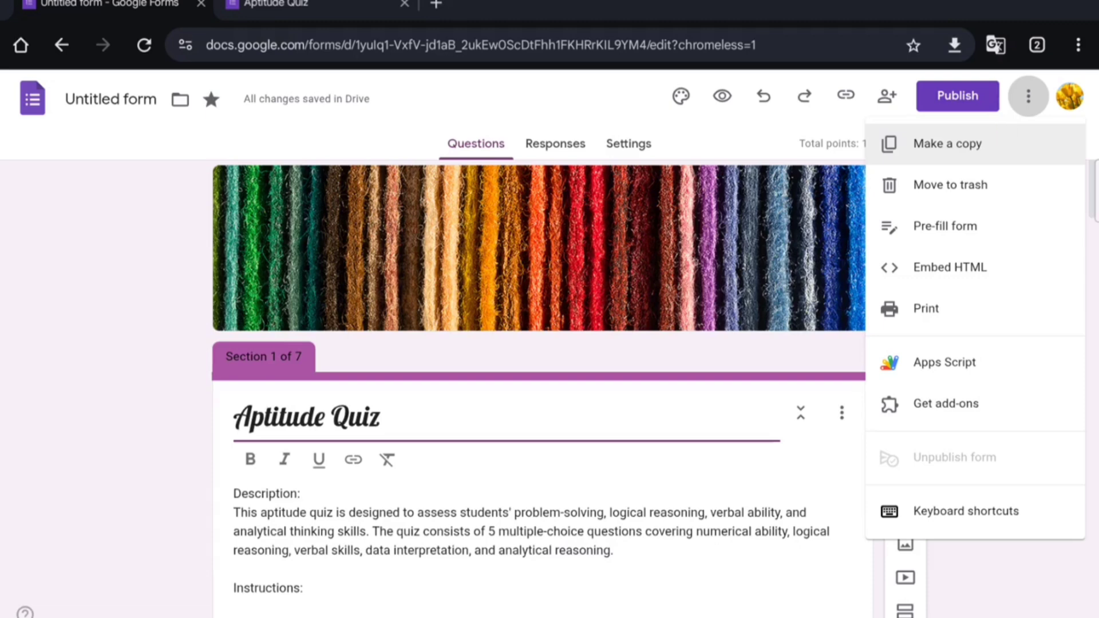
pyautogui.moveTo(1006, 386)
pyautogui.mouseDown()
pyautogui.moveTo(977, 380)
pyautogui.moveTo(938, 441)
pyautogui.moveTo(951, 391)
pyautogui.mouseUp()
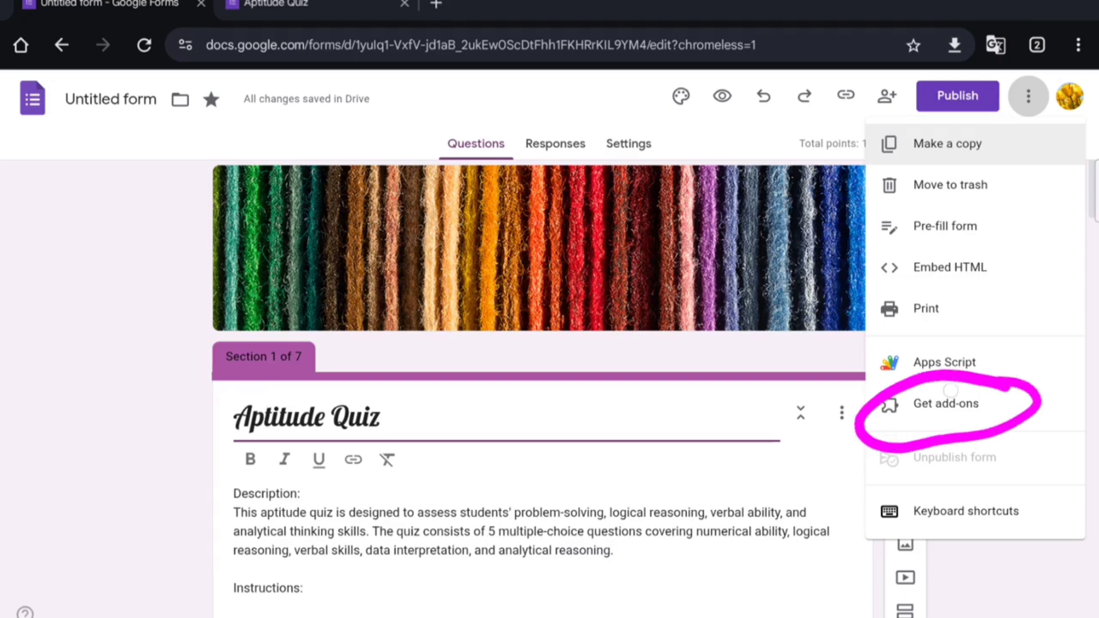
pyautogui.moveTo(803, 447); pyautogui.dragTo(778, 524)
pyautogui.moveTo(758, 484); pyautogui.dragTo(852, 495)
pyautogui.click(781, 447)
pyautogui.click(821, 507)
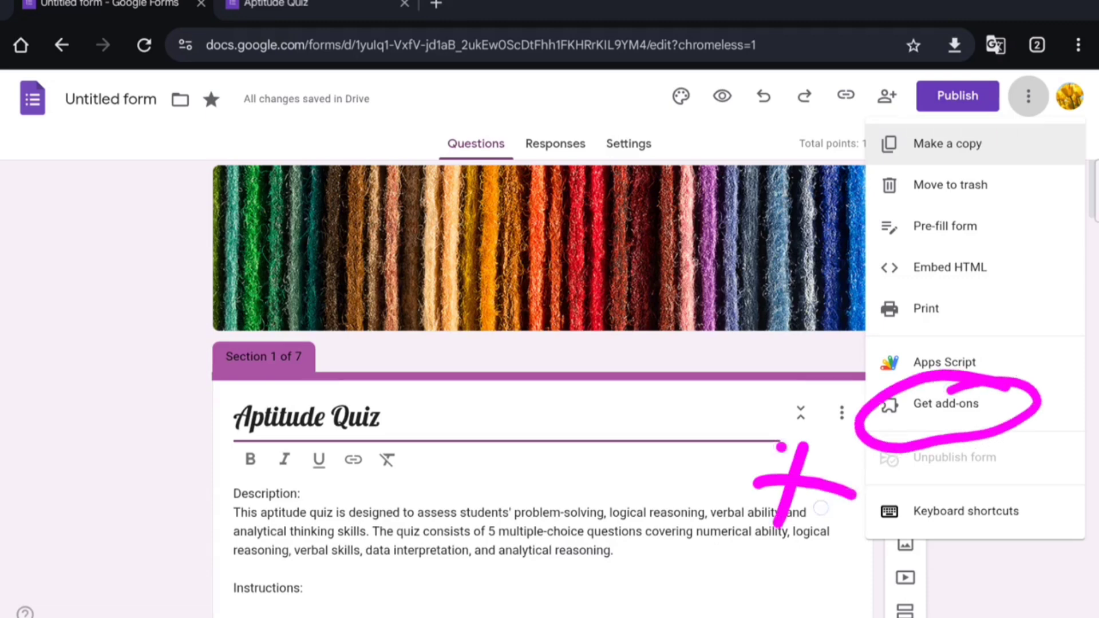
pyautogui.click(753, 521)
pyautogui.click(825, 477)
pyautogui.moveTo(801, 394)
pyautogui.mouseDown()
pyautogui.moveTo(867, 441)
pyautogui.moveTo(764, 415)
pyautogui.mouseUp()
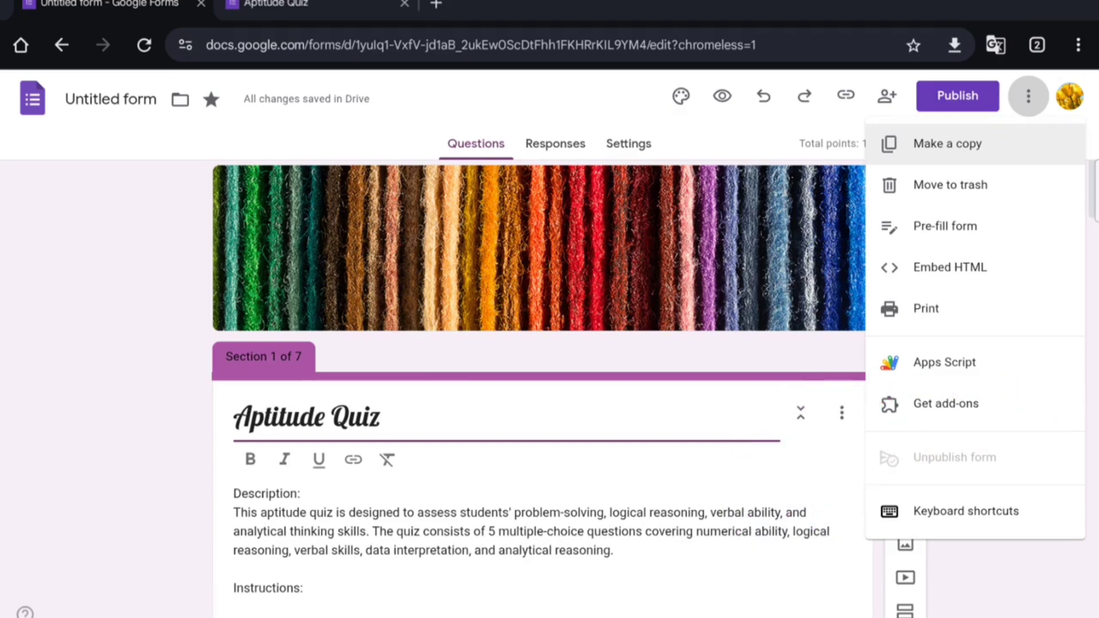
pyautogui.click(951, 407)
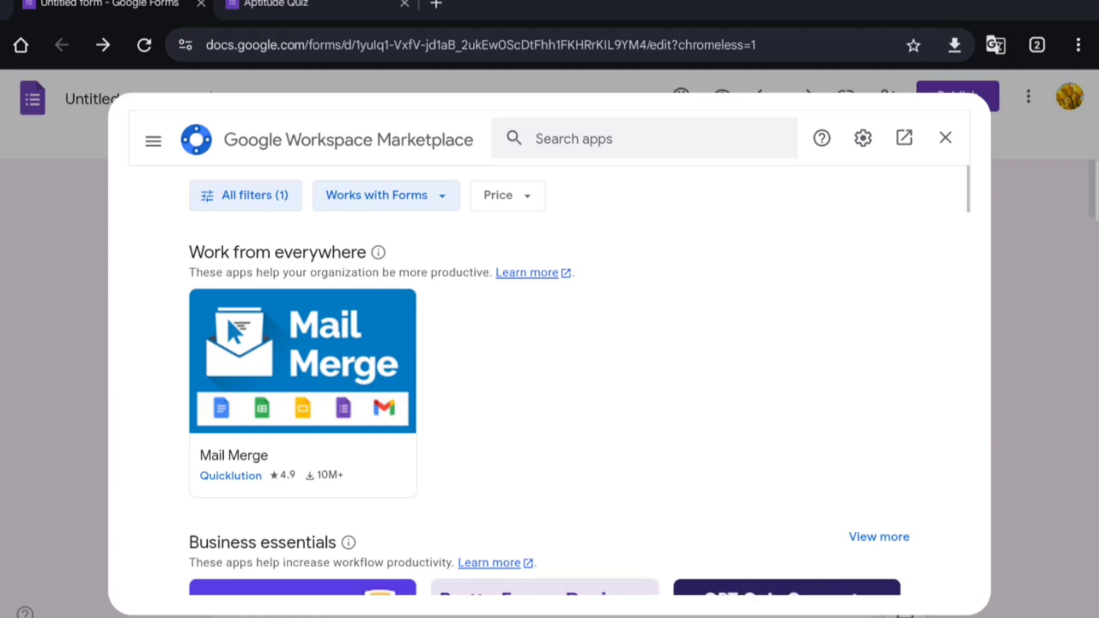
# Step: Search the Marketplace for 'Form' and open the formLimiter add-on's details page
pyautogui.click(634, 144)
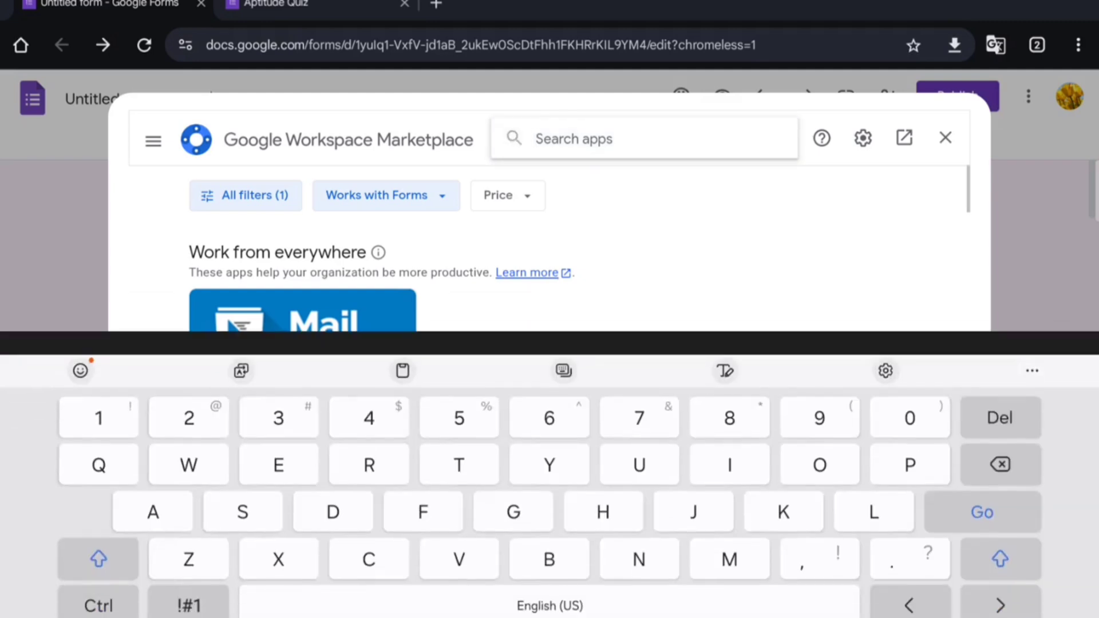
pyautogui.write('Fo')
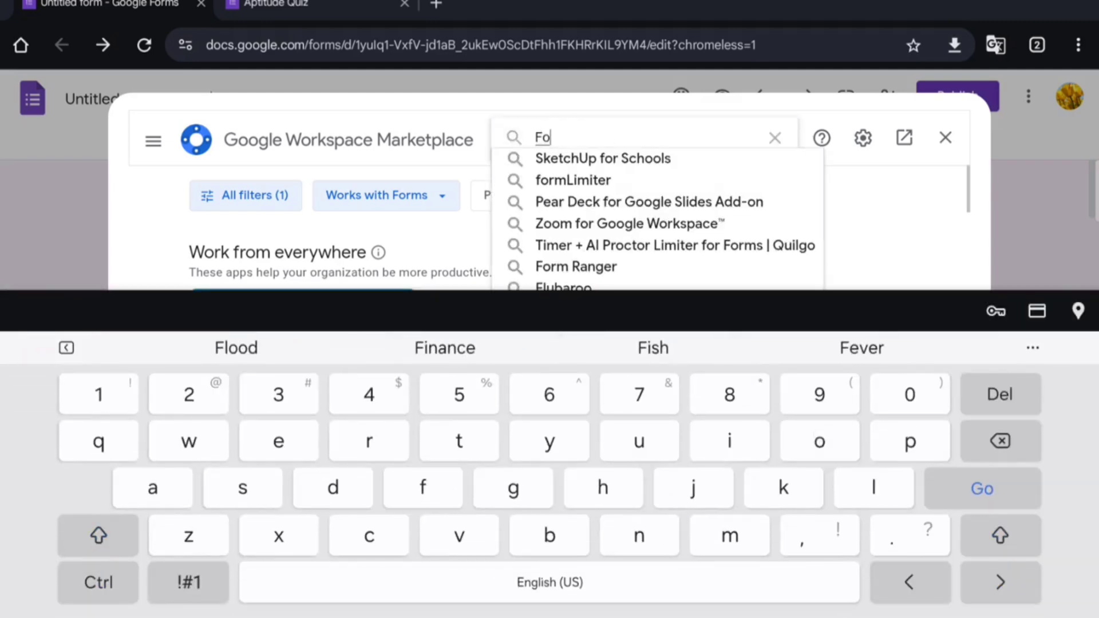
pyautogui.write('rm')
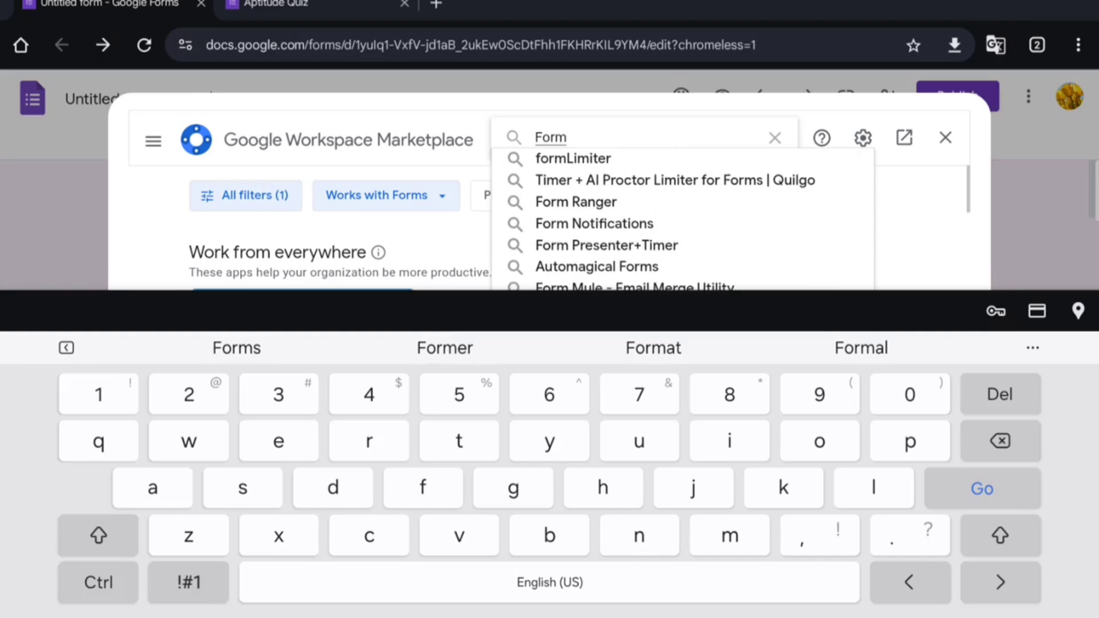
pyautogui.click(623, 161)
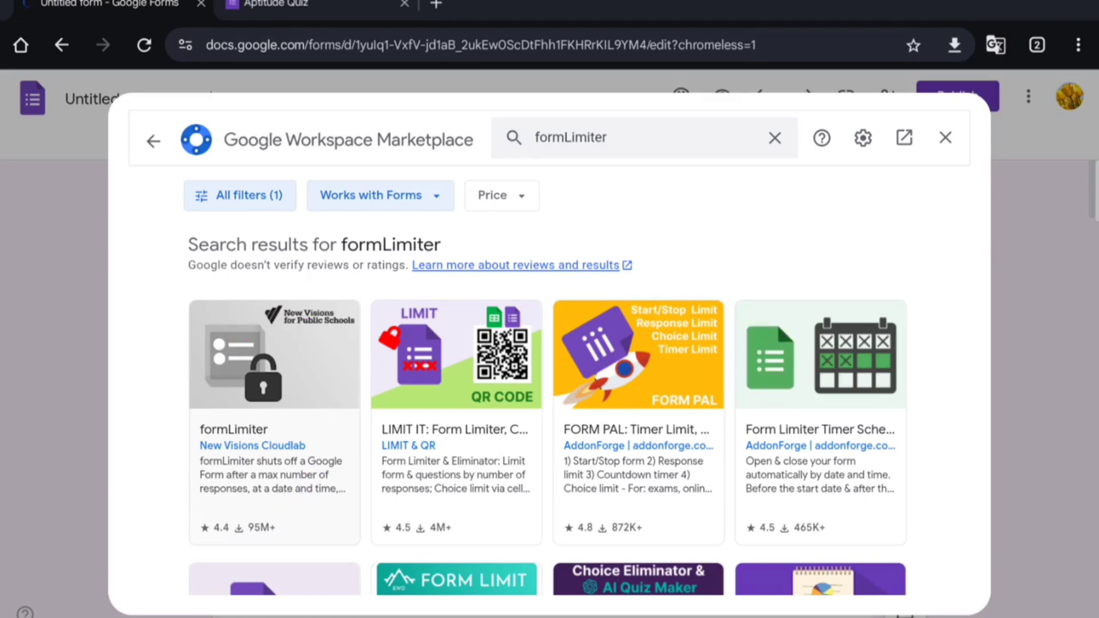
pyautogui.click(265, 463)
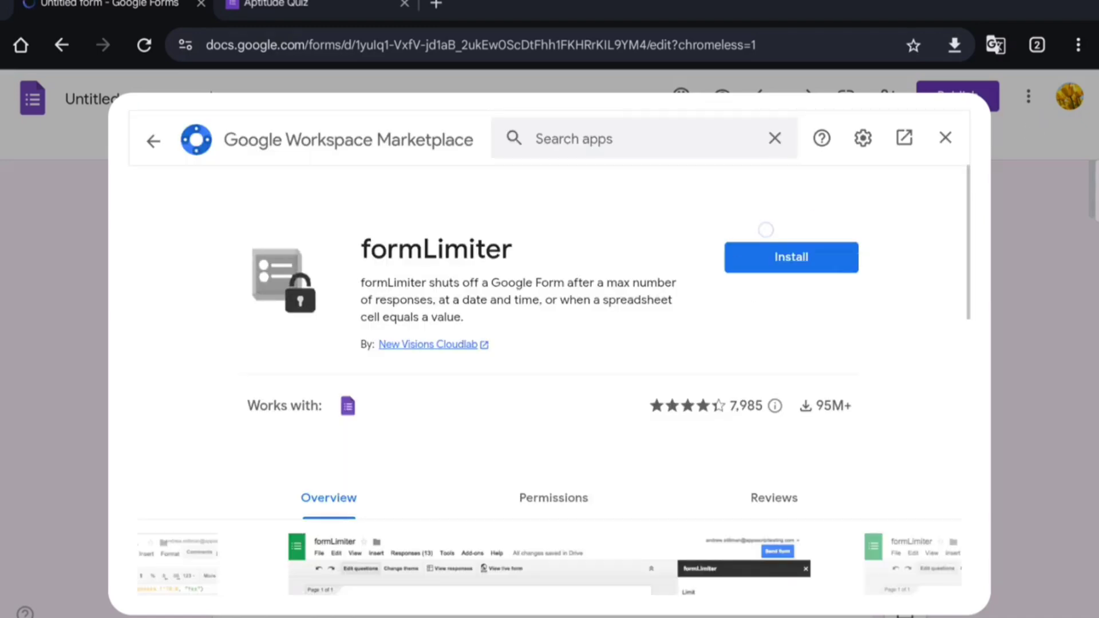
pyautogui.moveTo(815, 213)
pyautogui.mouseDown()
pyautogui.moveTo(847, 295)
pyautogui.moveTo(796, 214)
pyautogui.moveTo(767, 232)
pyautogui.mouseUp()
# Step: Install formLimiter, choose the Google account and allow it access
pyautogui.click(794, 260)
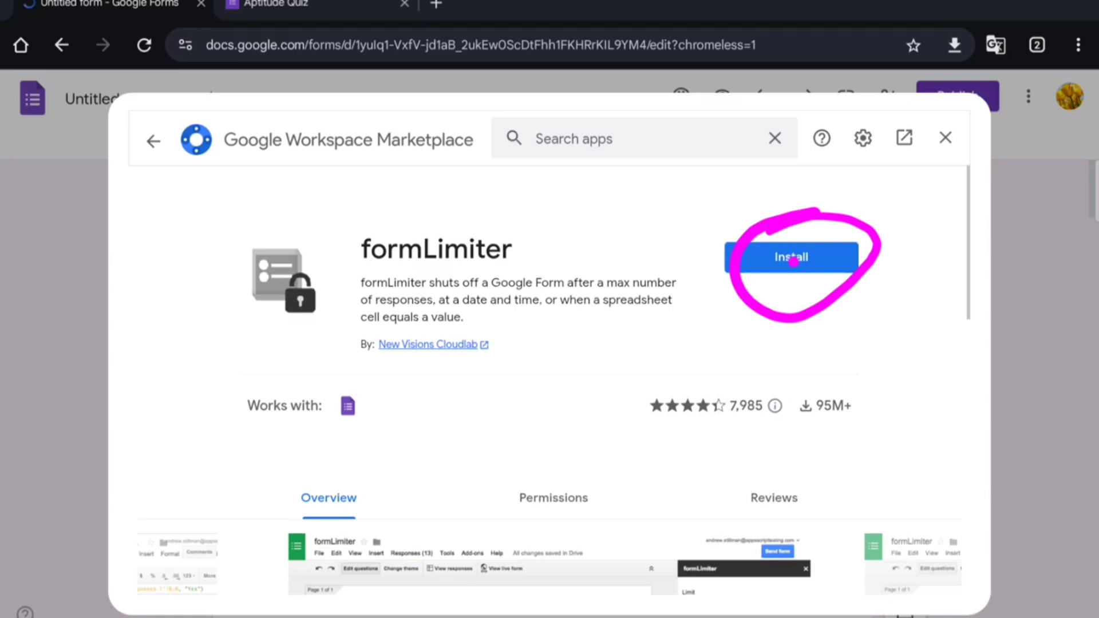
pyautogui.click(999, 137)
pyautogui.click(801, 255)
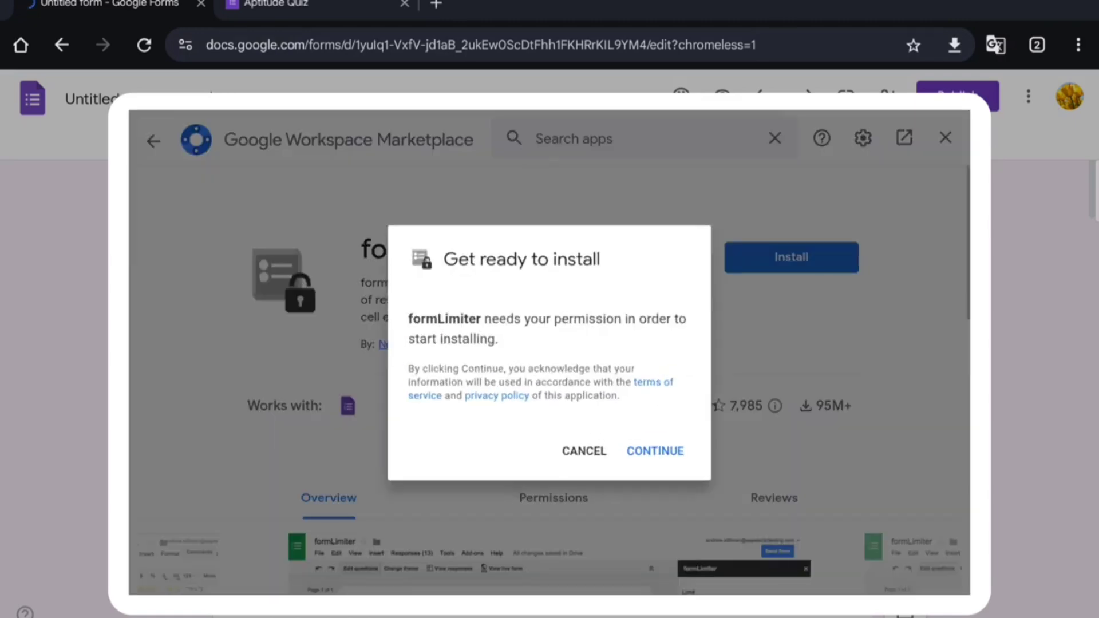
pyautogui.click(658, 453)
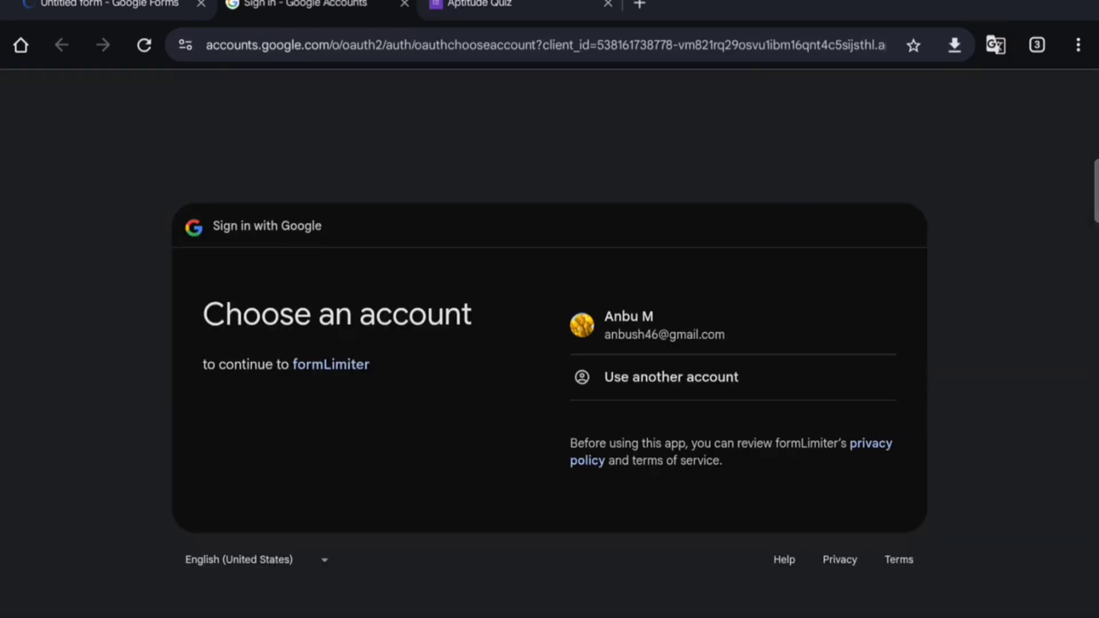
pyautogui.click(773, 327)
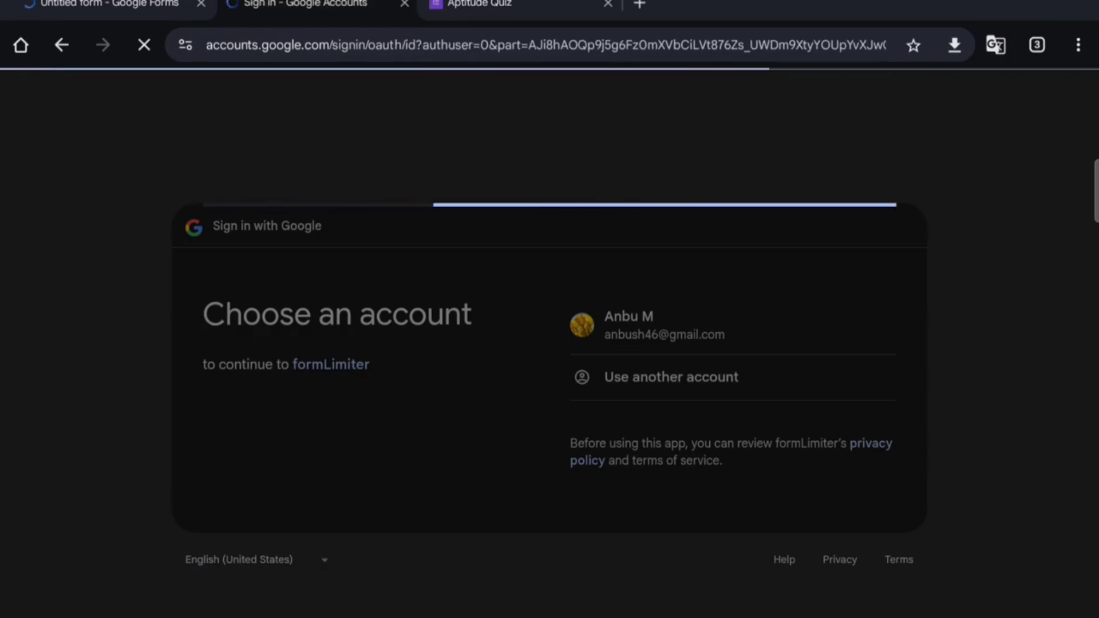
pyautogui.click(843, 483)
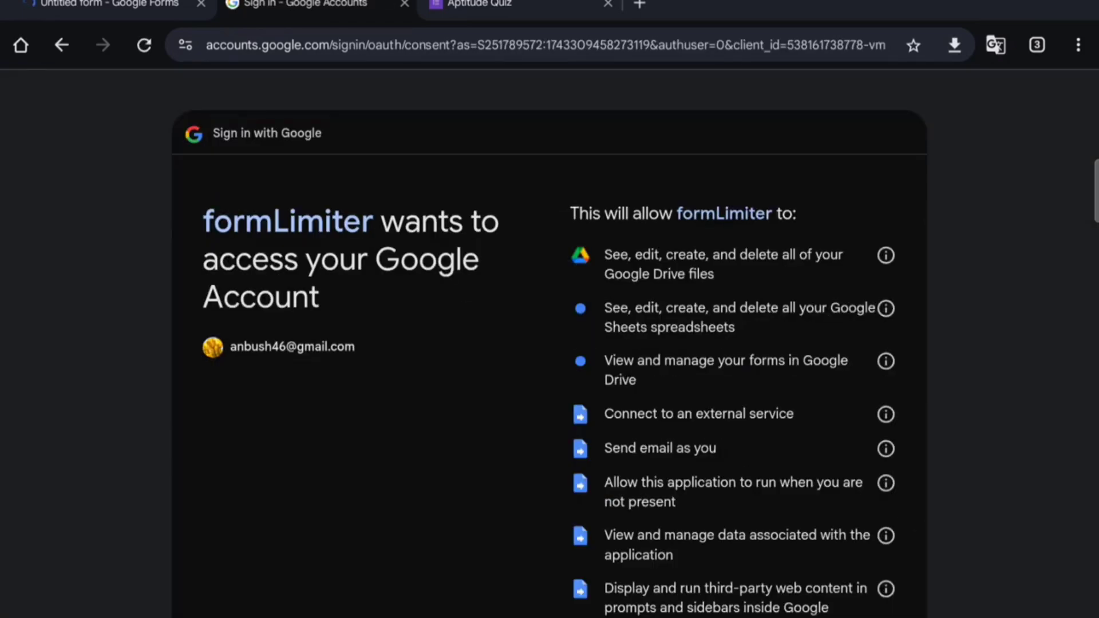
pyautogui.scroll(-8, 830, 456)
pyautogui.click(842, 502)
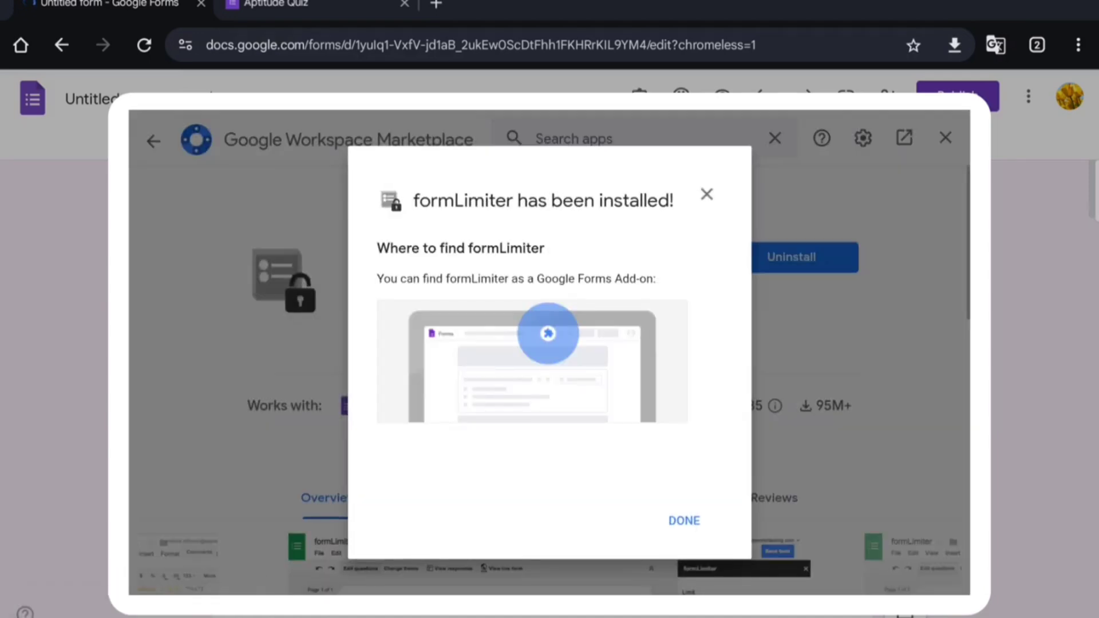
# Step: Dismiss the install confirmation and close the Marketplace to reveal the formLimiter panel
pyautogui.click(684, 520)
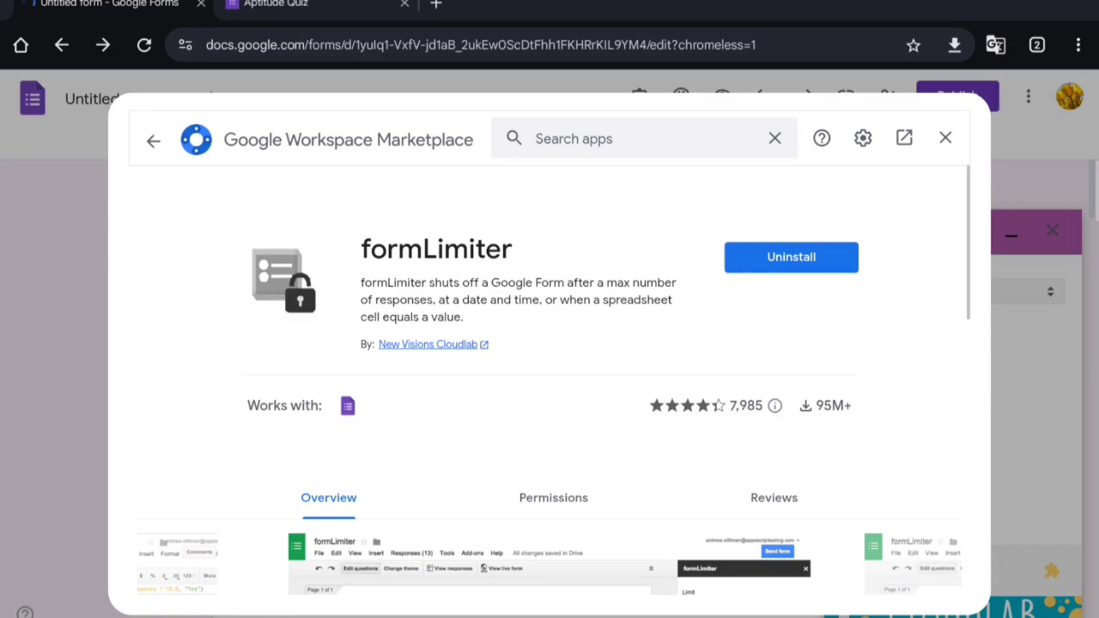
pyautogui.click(946, 138)
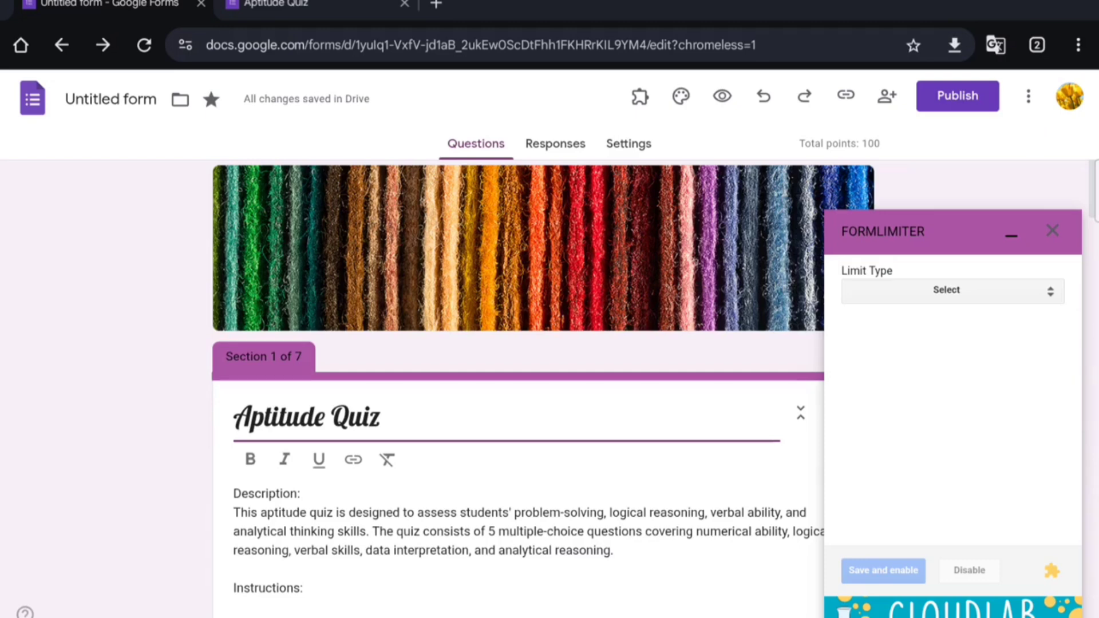
# Step: List formLimiter's Limit Type options, highlighting date and time and number of form responses
pyautogui.click(1050, 292)
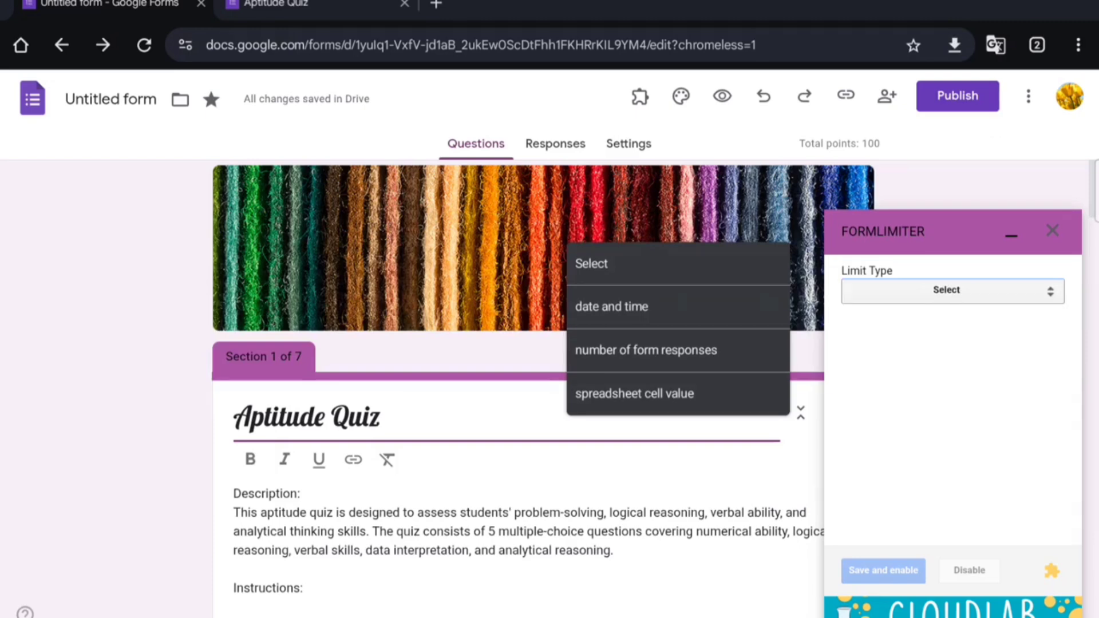
pyautogui.moveTo(685, 318); pyautogui.dragTo(746, 277)
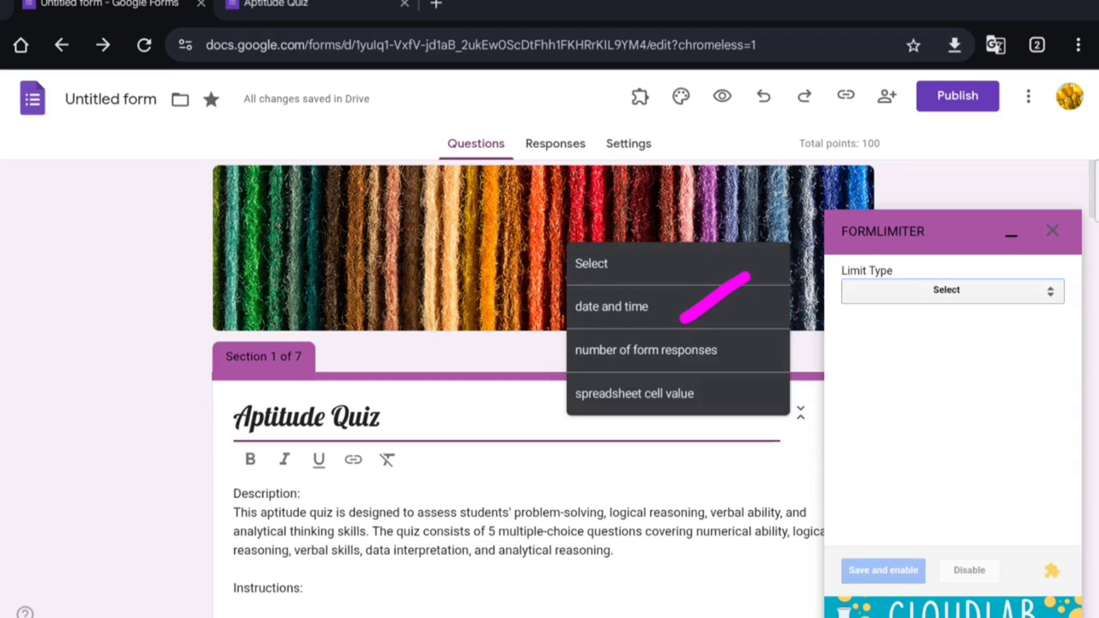
pyautogui.moveTo(738, 362); pyautogui.dragTo(774, 325)
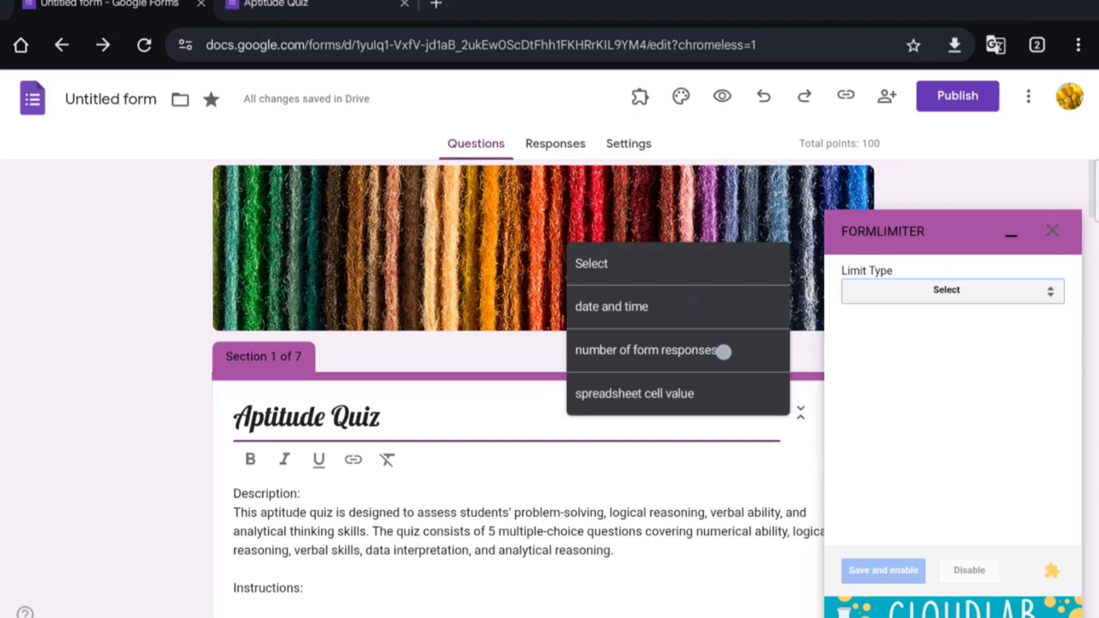
# Step: Turn on formLimiter so the quiz closes after 50 responses
pyautogui.click(723, 350)
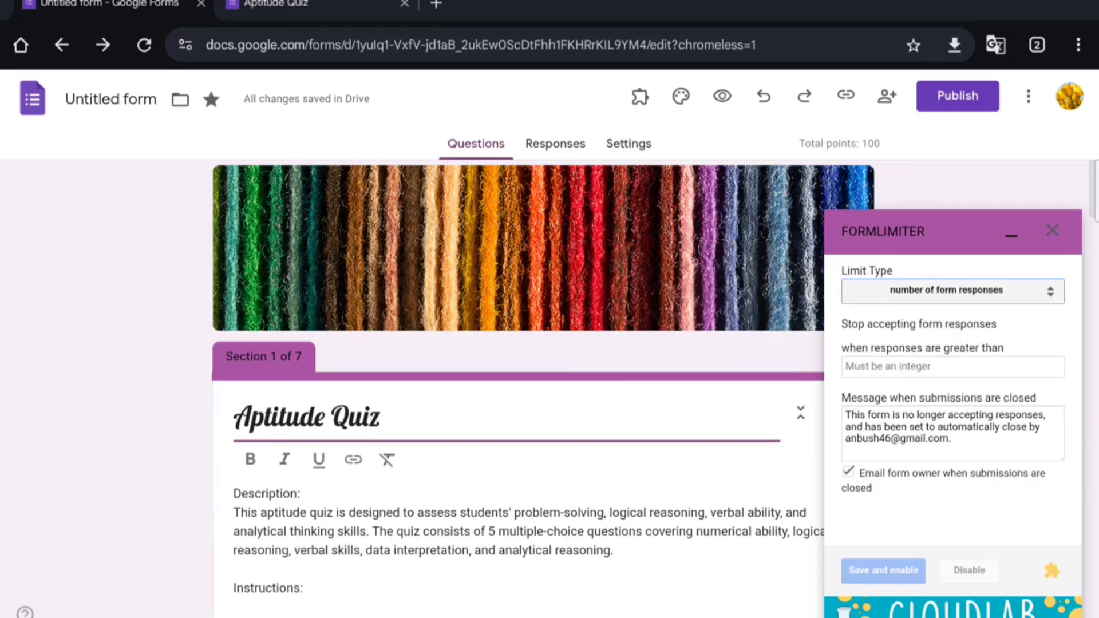
pyautogui.click(936, 365)
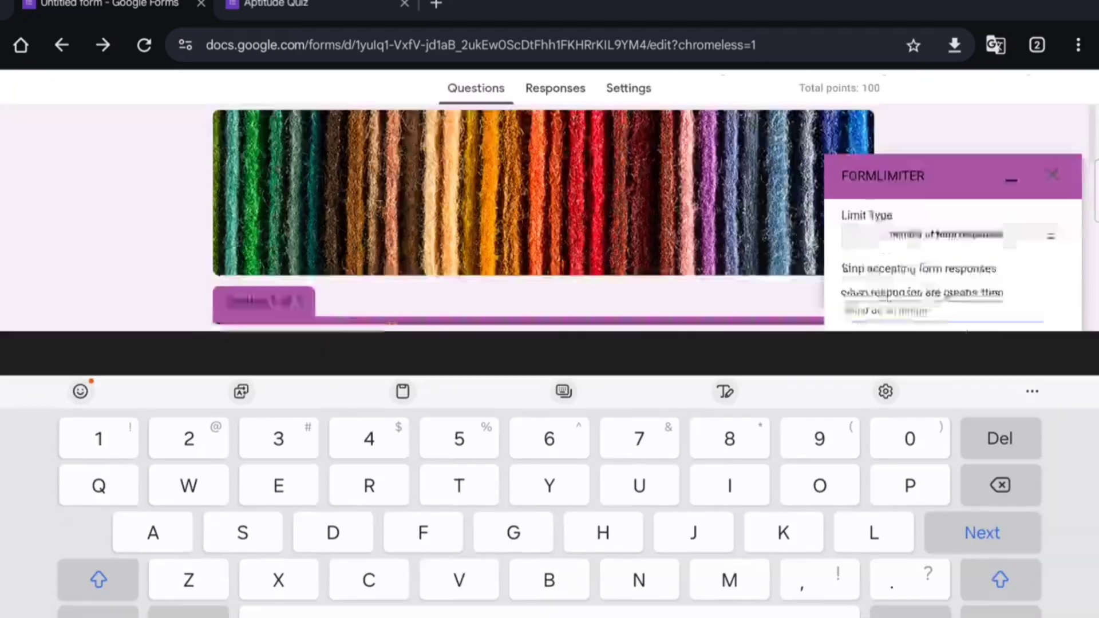
pyautogui.write('5')
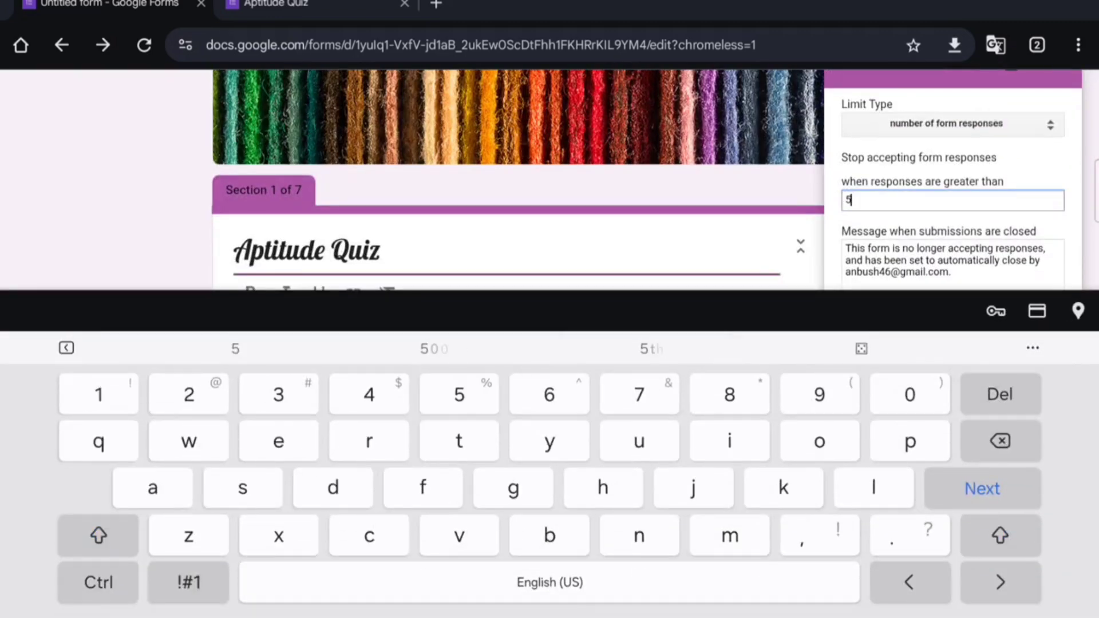
pyautogui.write('0')
pyautogui.click(380, 280)
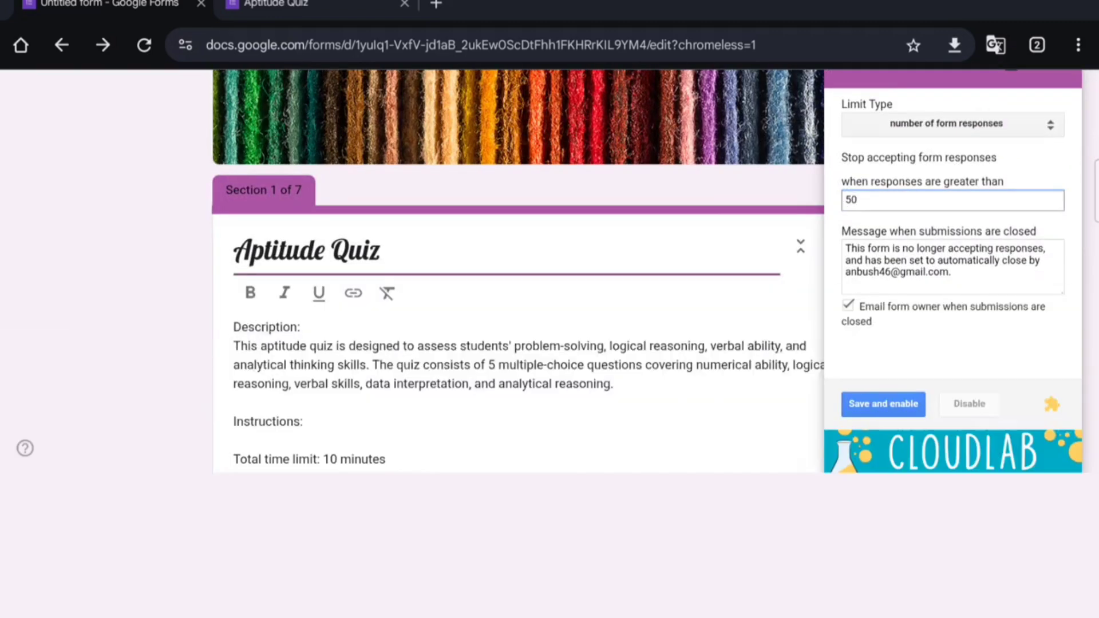
pyautogui.click(1078, 615)
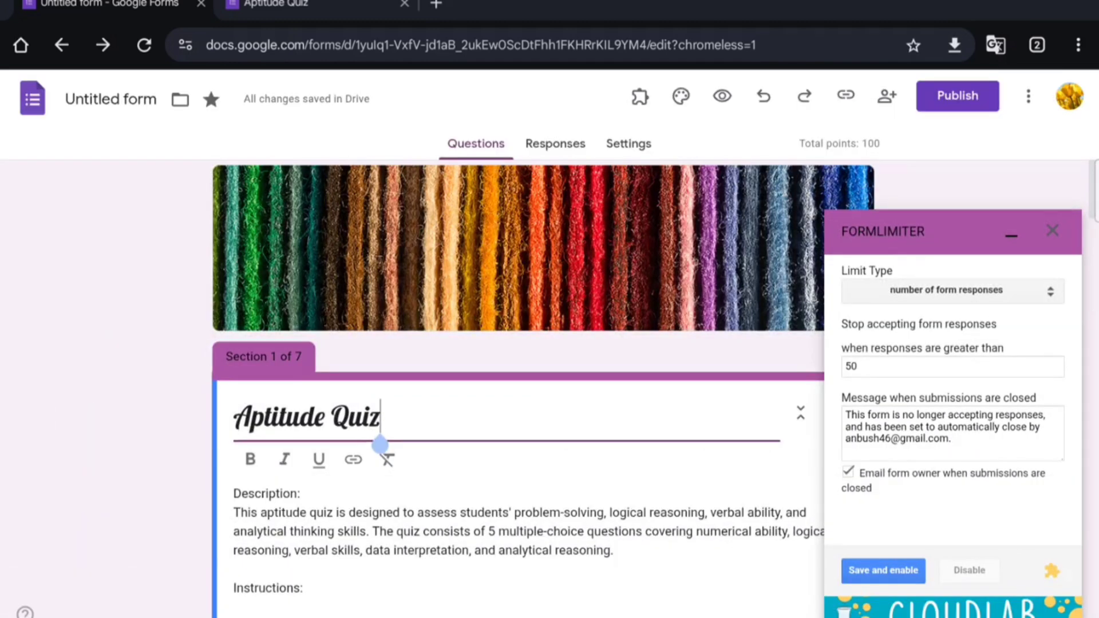
pyautogui.click(891, 573)
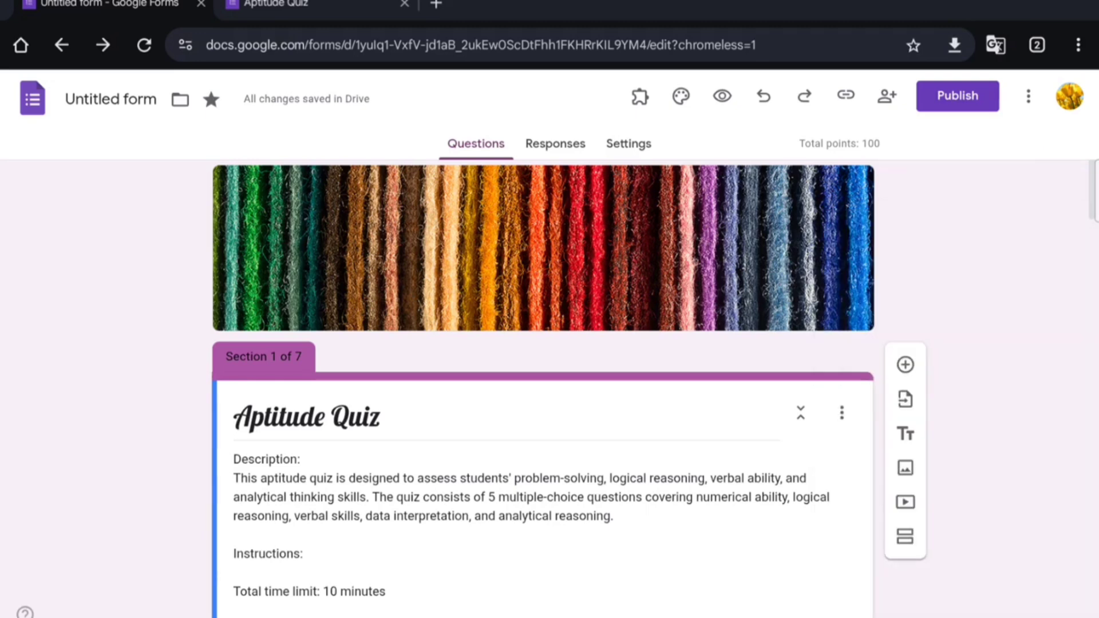
# Step: Search the Workspace Marketplace for 'Time lim' and install the Quilgo Timer + AI Proctor add-on
pyautogui.click(1028, 96)
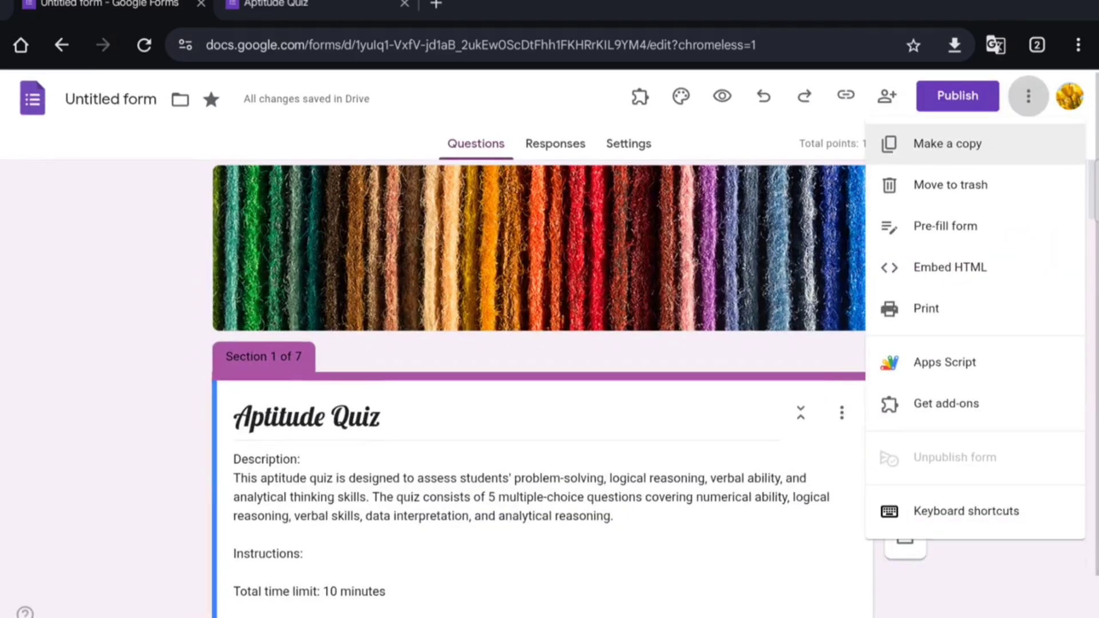
pyautogui.click(962, 403)
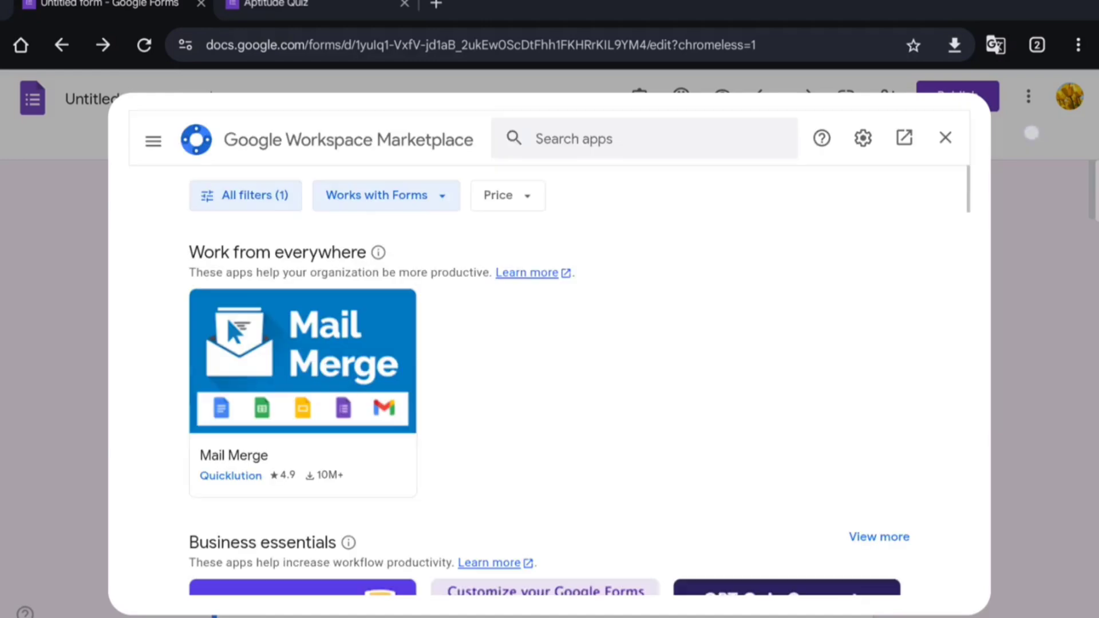
pyautogui.click(684, 139)
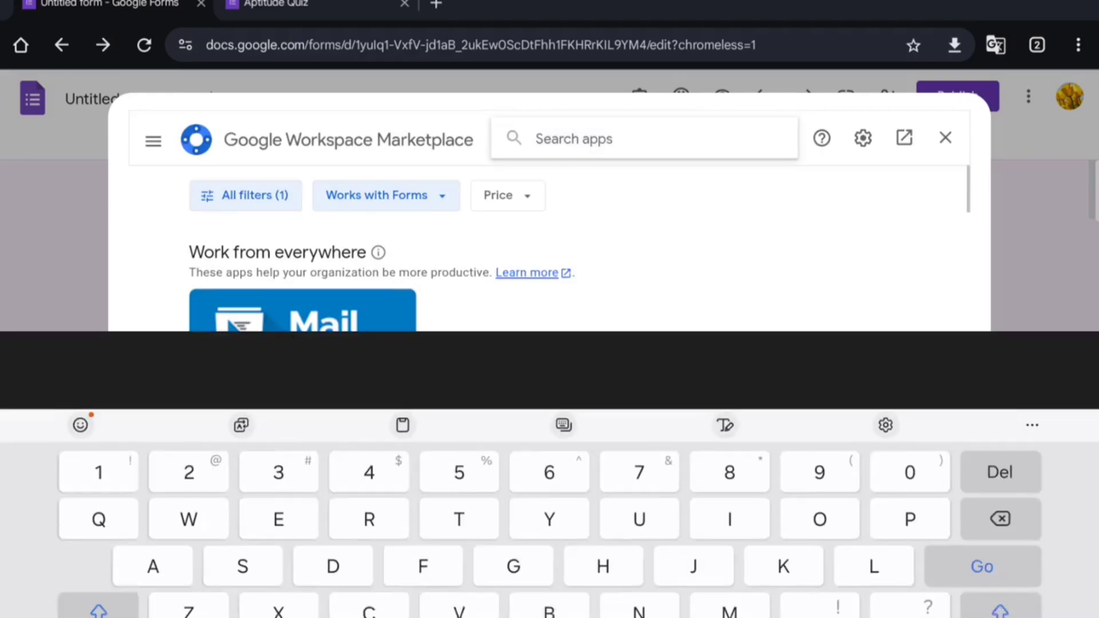
pyautogui.write('Ti')
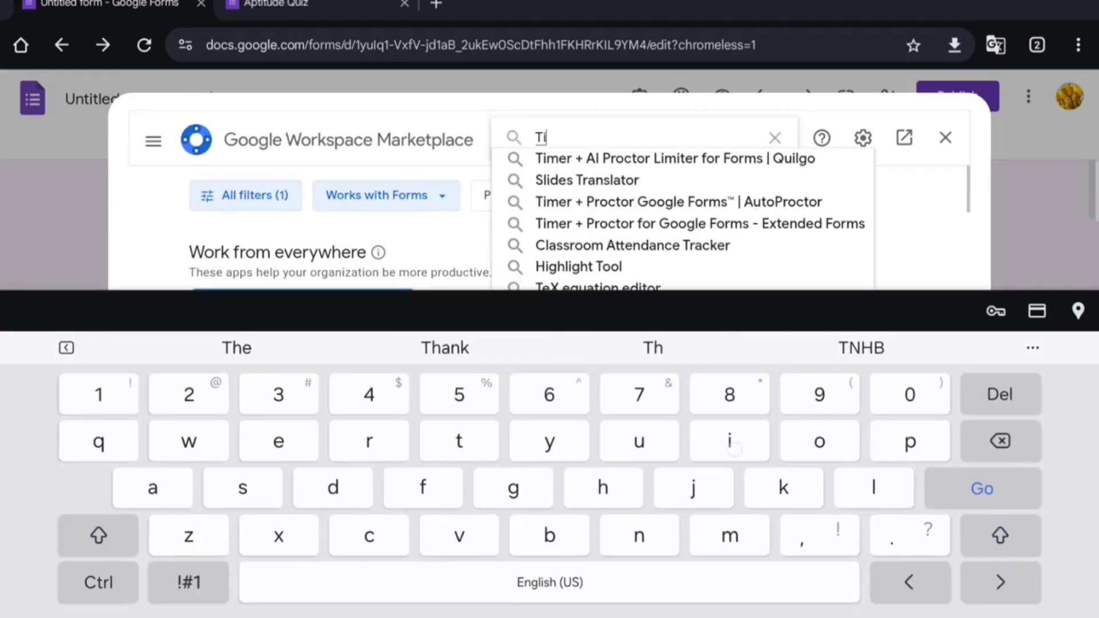
pyautogui.write('me')
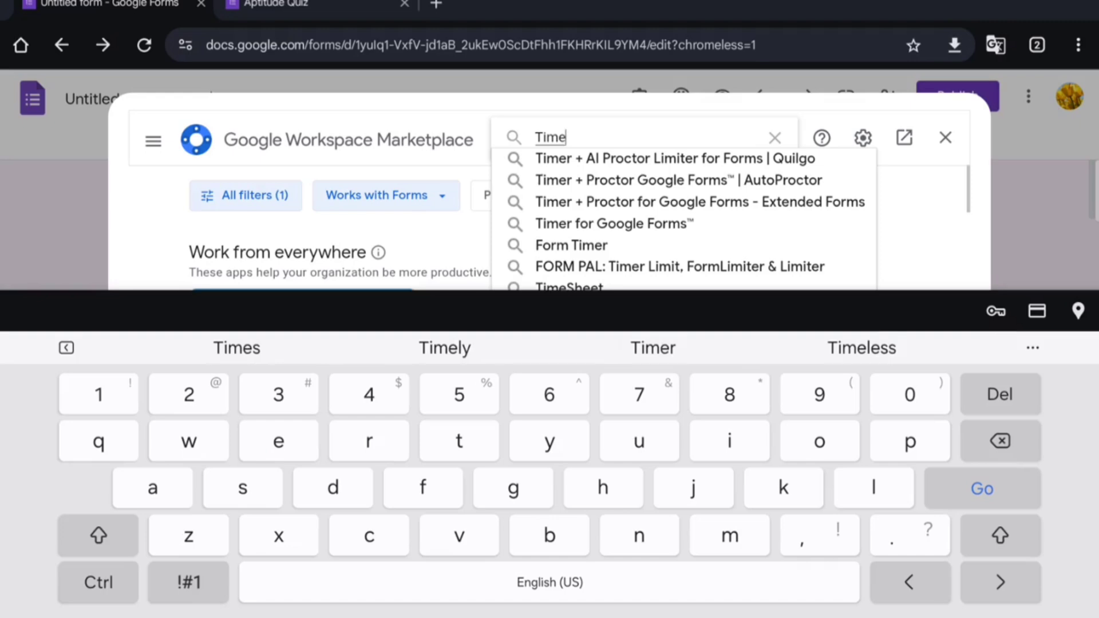
pyautogui.write(' li')
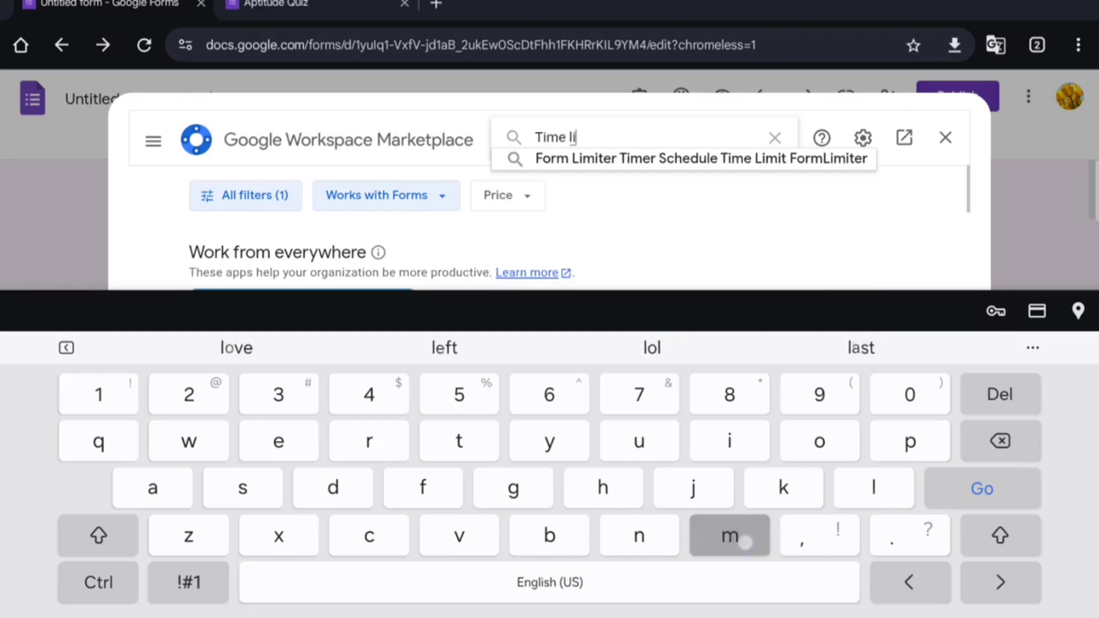
pyautogui.write('m')
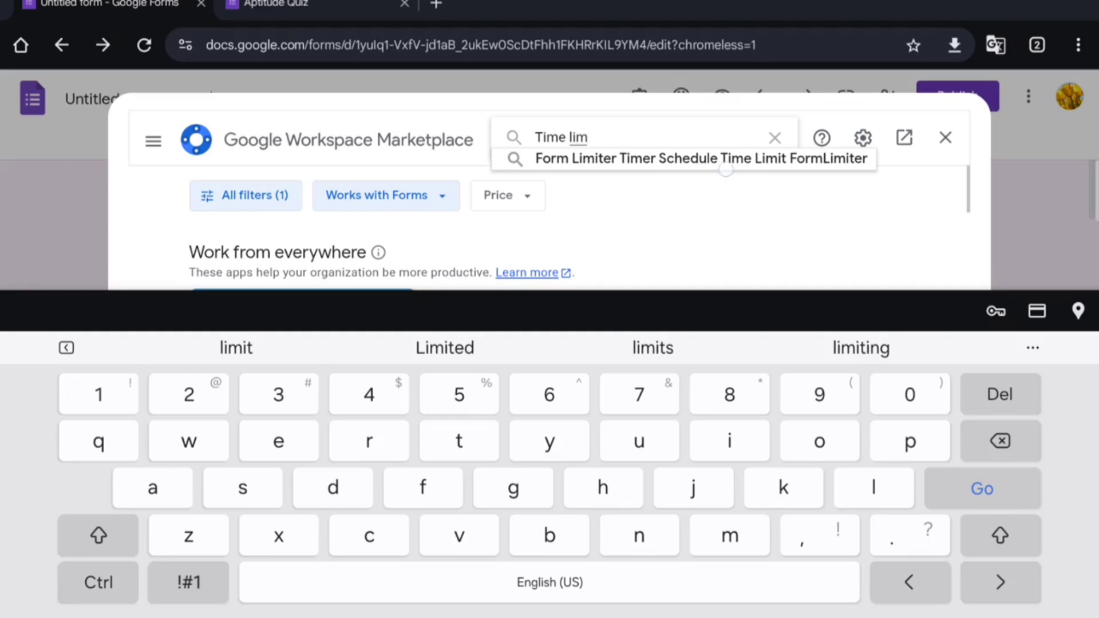
pyautogui.click(702, 158)
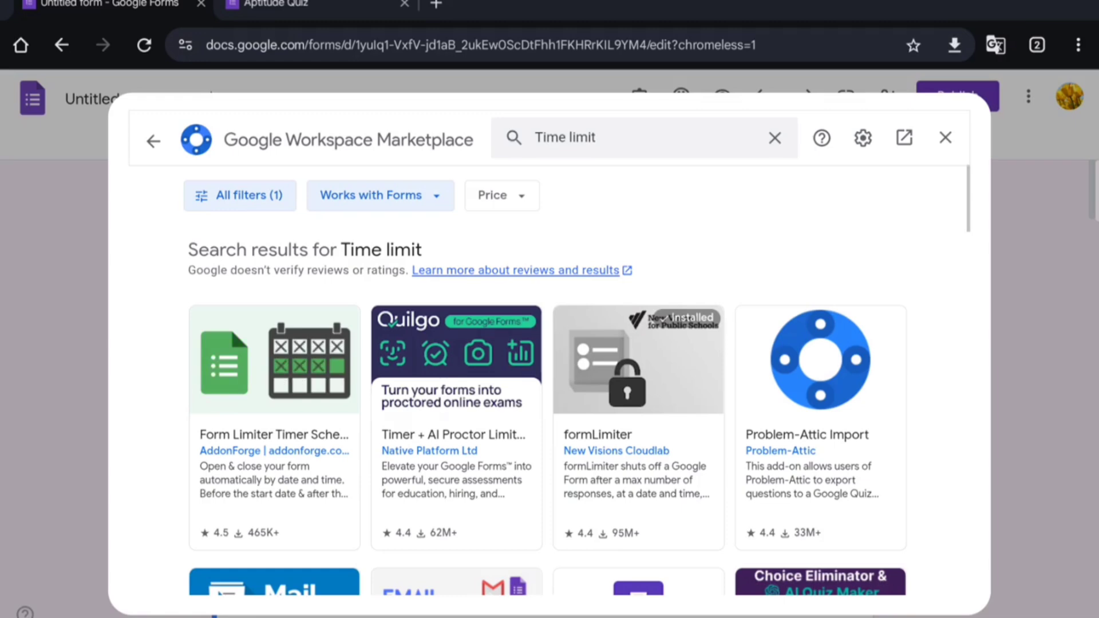
pyautogui.scroll(-1, 547, 409)
pyautogui.scroll(1, 456, 409)
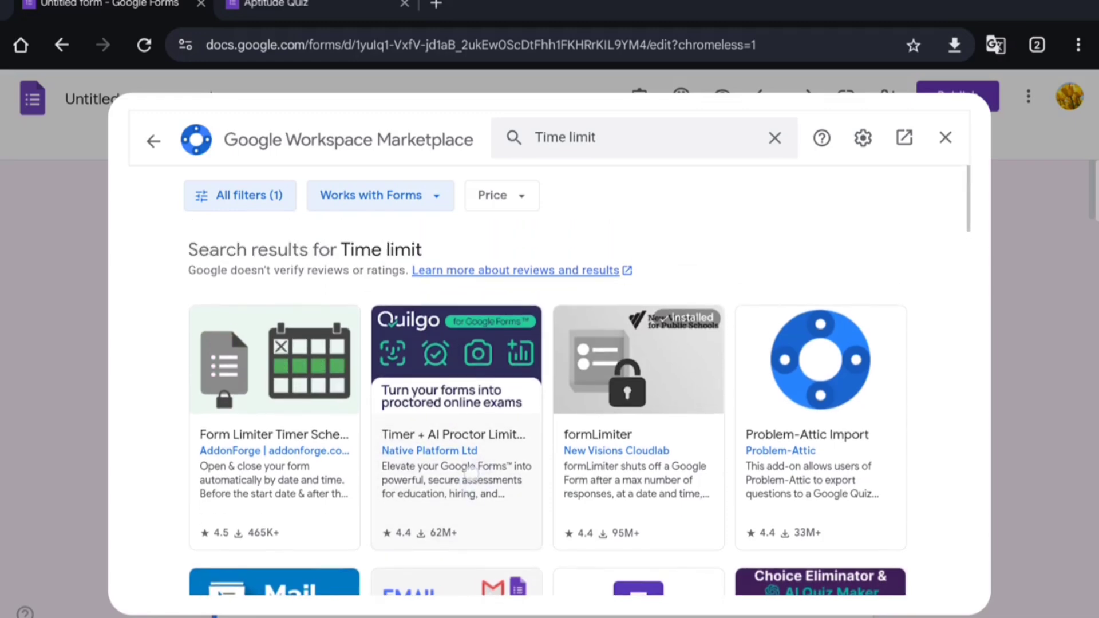
pyautogui.click(456, 475)
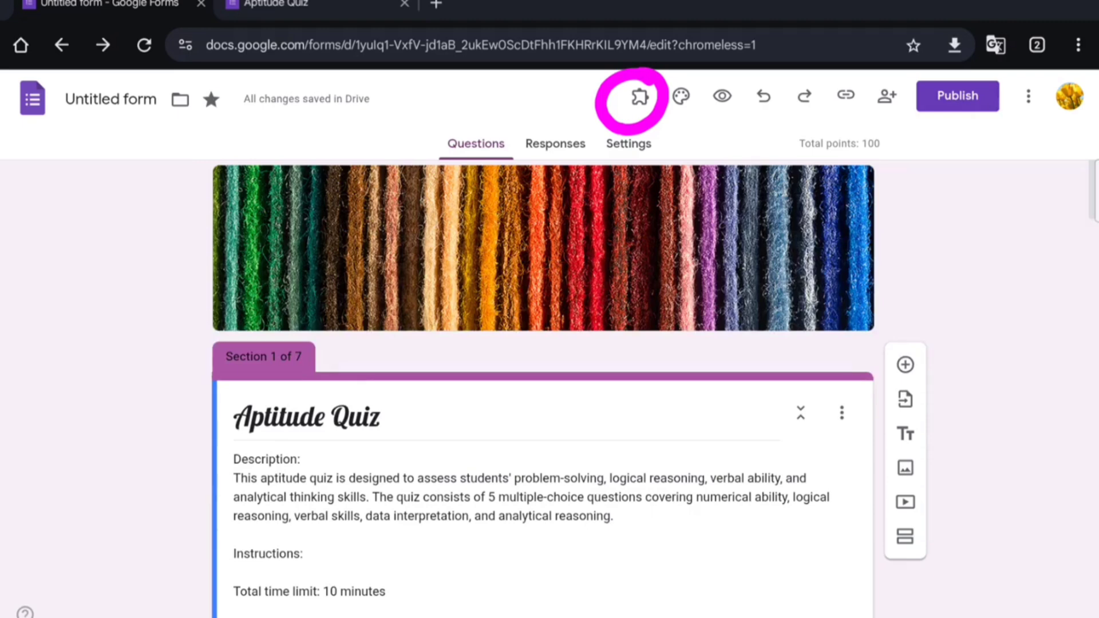
# Step: Open Quilgo > Configure from the Add-ons menu and enable Quilgo for the Aptitude Quiz
pyautogui.click(998, 133)
pyautogui.click(638, 104)
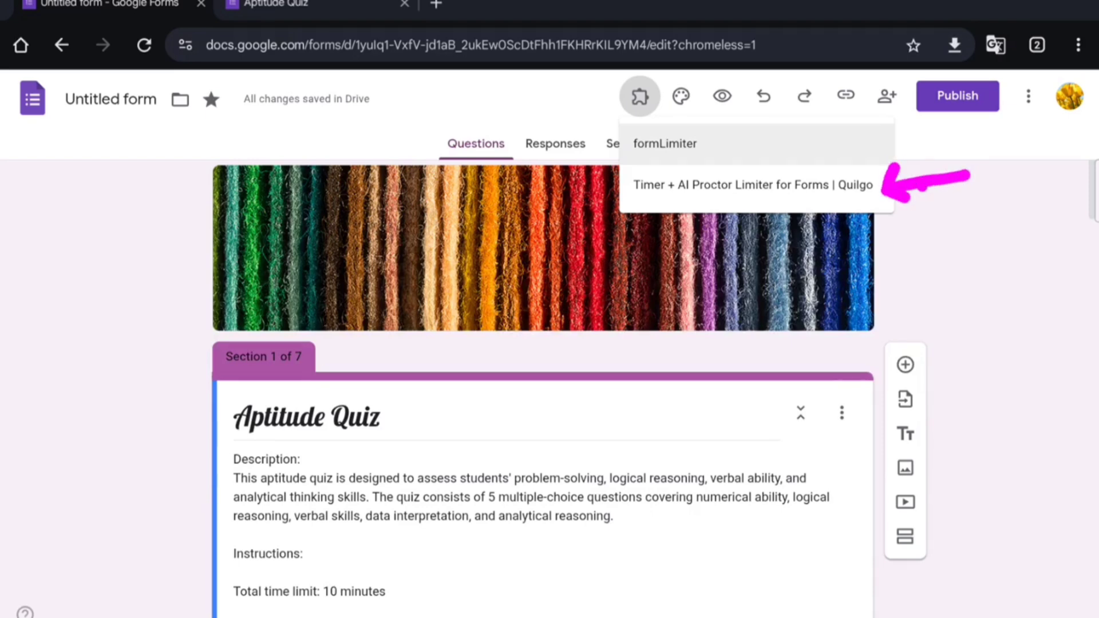
pyautogui.click(1003, 131)
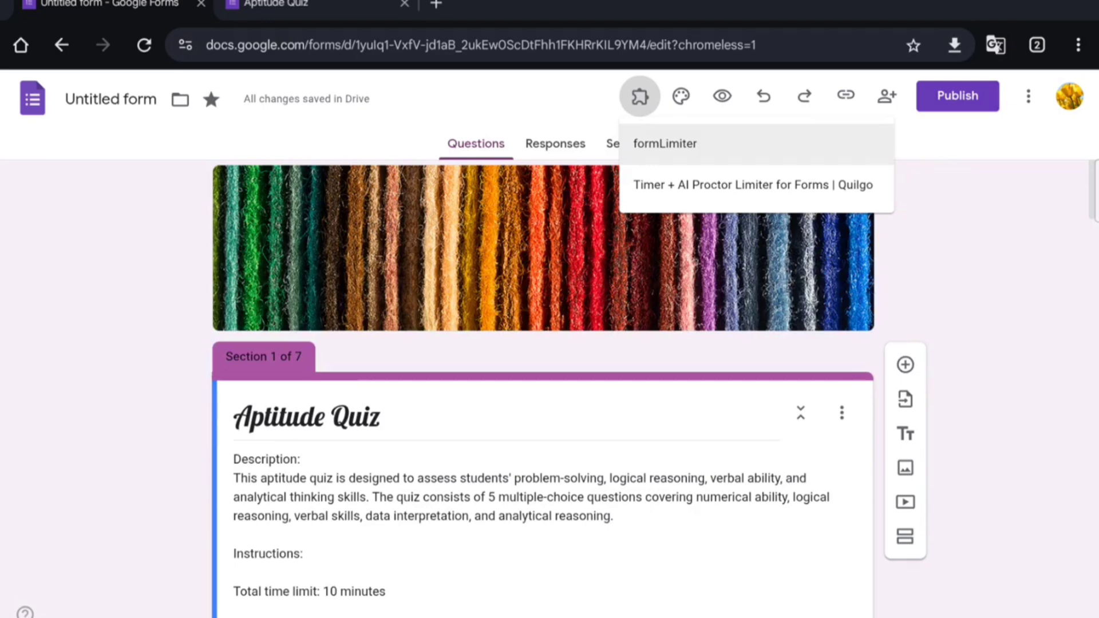
pyautogui.click(752, 184)
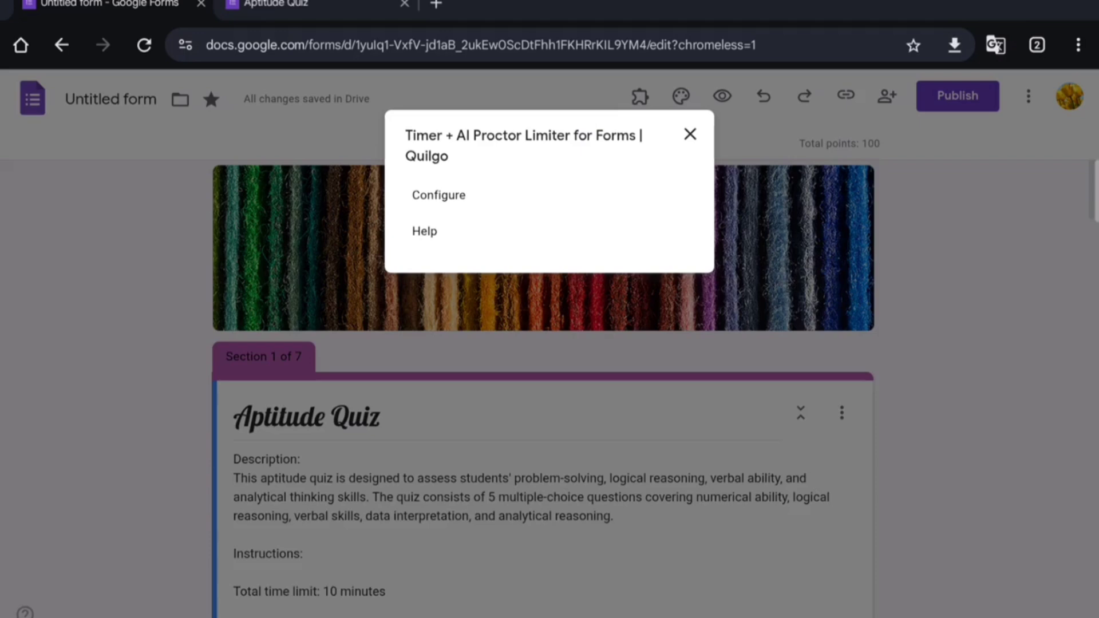
pyautogui.click(689, 134)
pyautogui.click(640, 96)
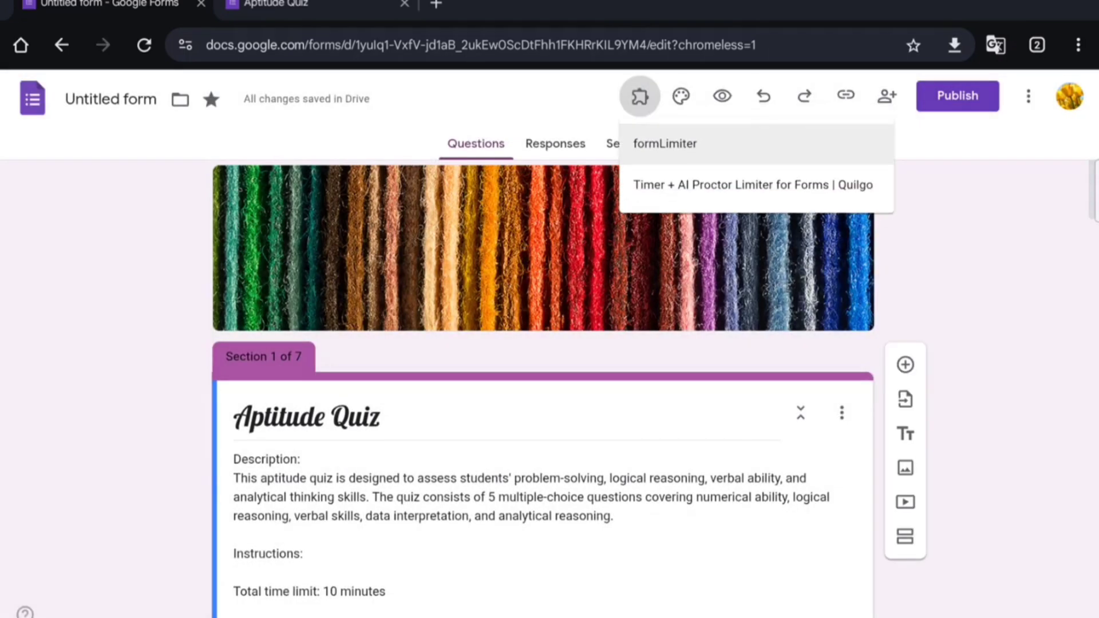
pyautogui.click(753, 184)
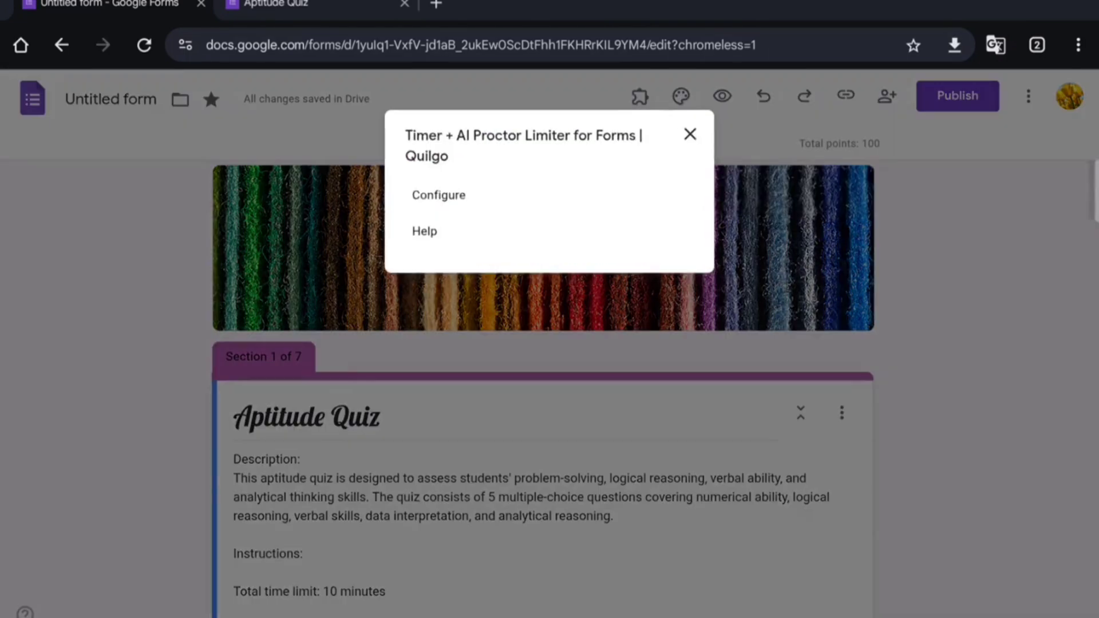
pyautogui.click(438, 195)
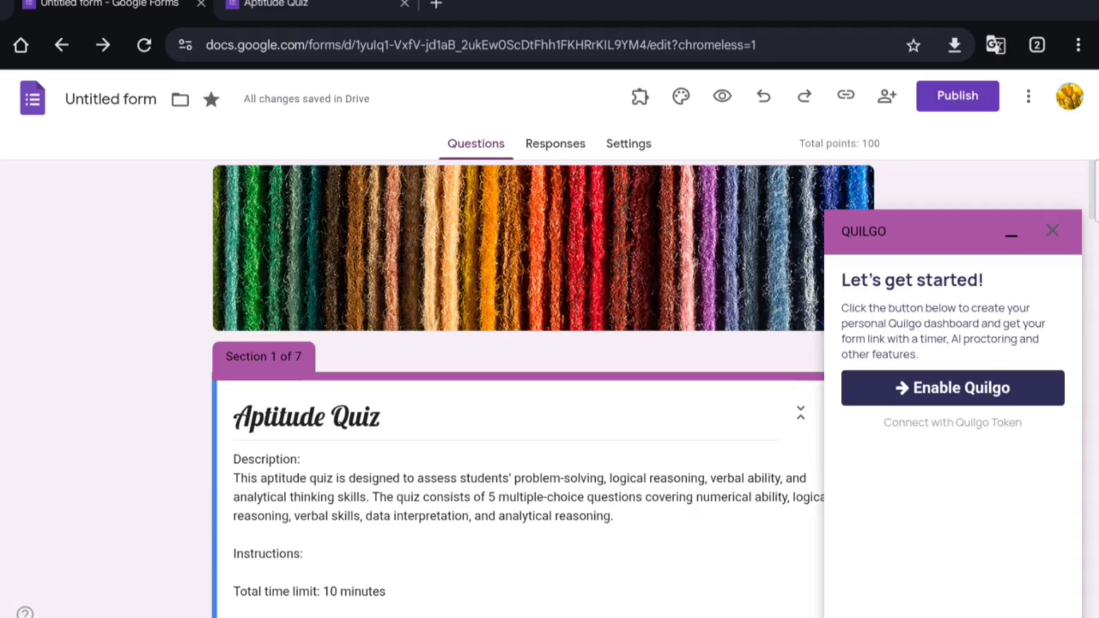
pyautogui.click(978, 384)
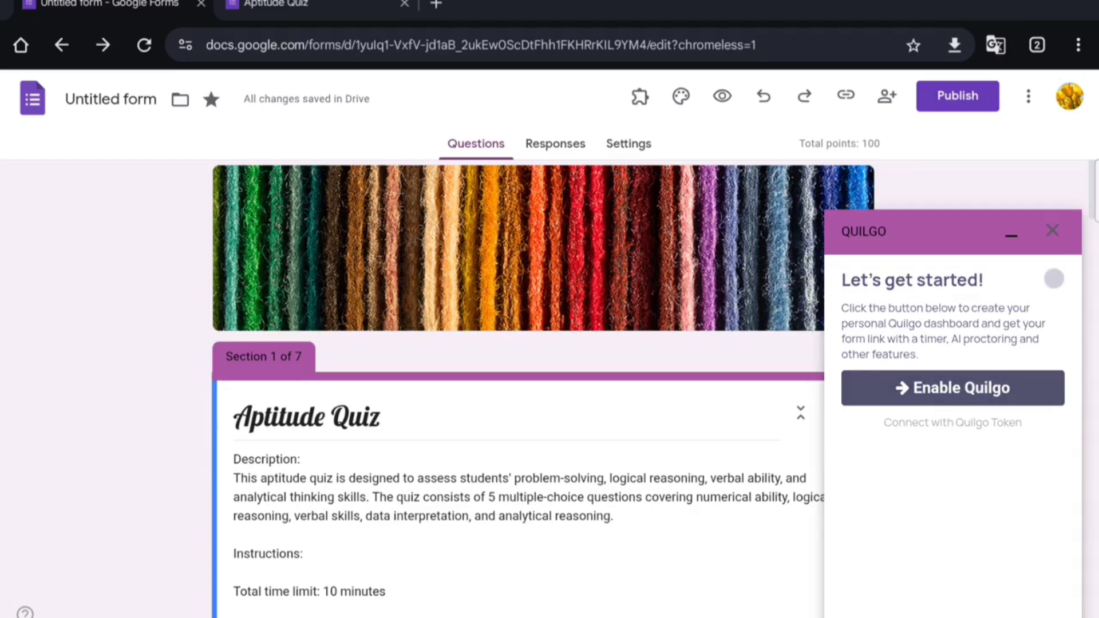
pyautogui.scroll(-5, 515, 343)
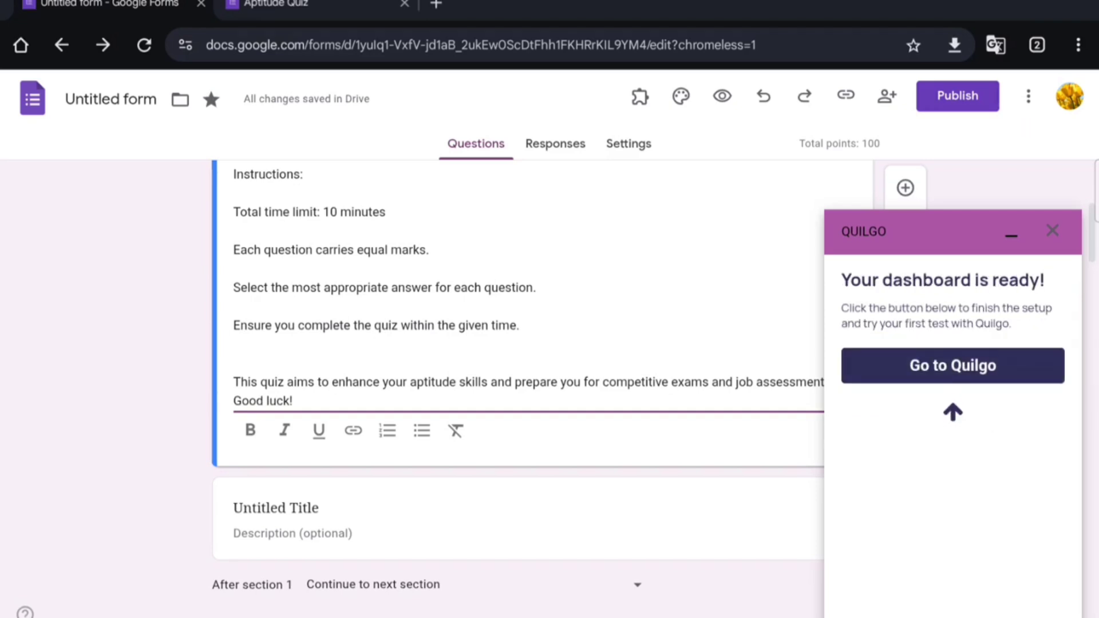
# Step: Go to the Quilgo dashboard, skip the welcome video and accept the terms and conditions
pyautogui.click(979, 366)
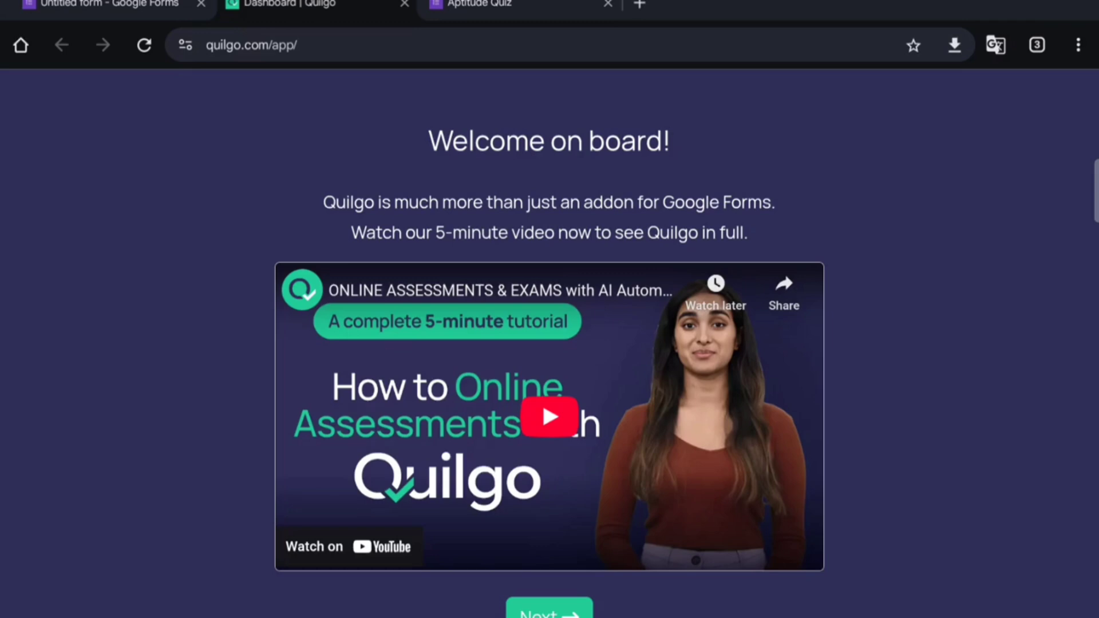
pyautogui.click(550, 613)
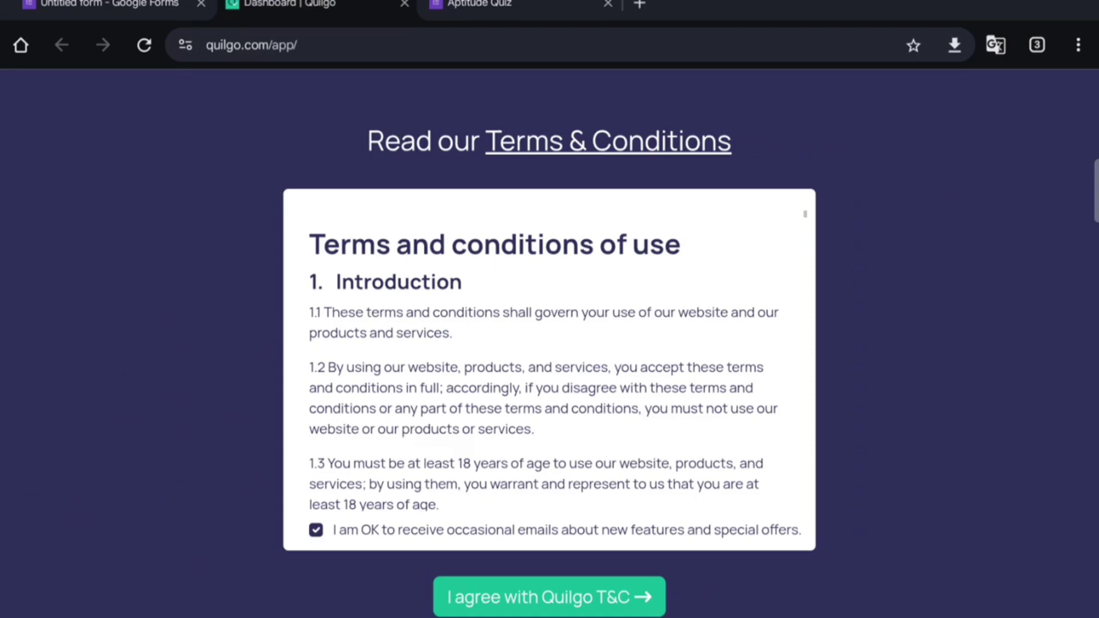
pyautogui.click(609, 606)
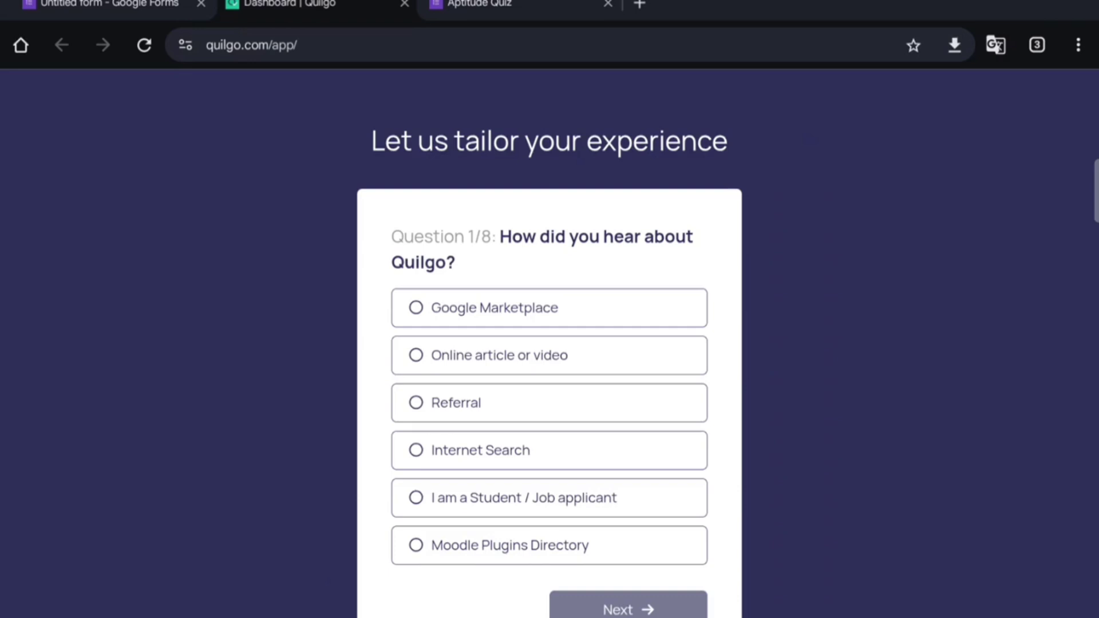
# Step: Answer the setup questions (Internet Search, Both, simple time-saving tool) and copy the quiz link
pyautogui.click(558, 451)
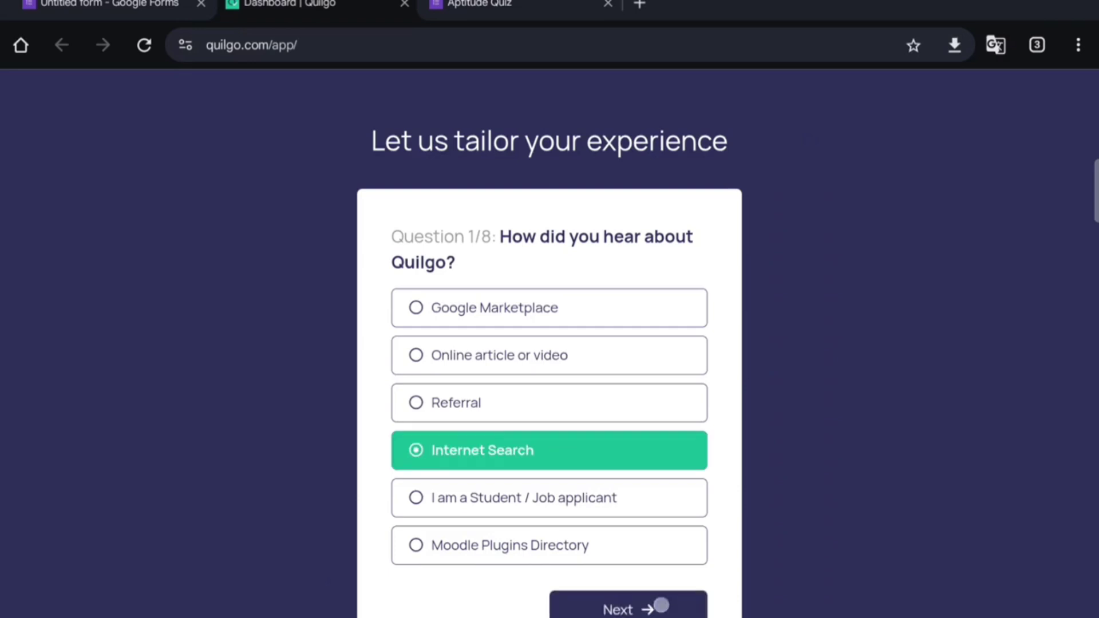
pyautogui.click(659, 606)
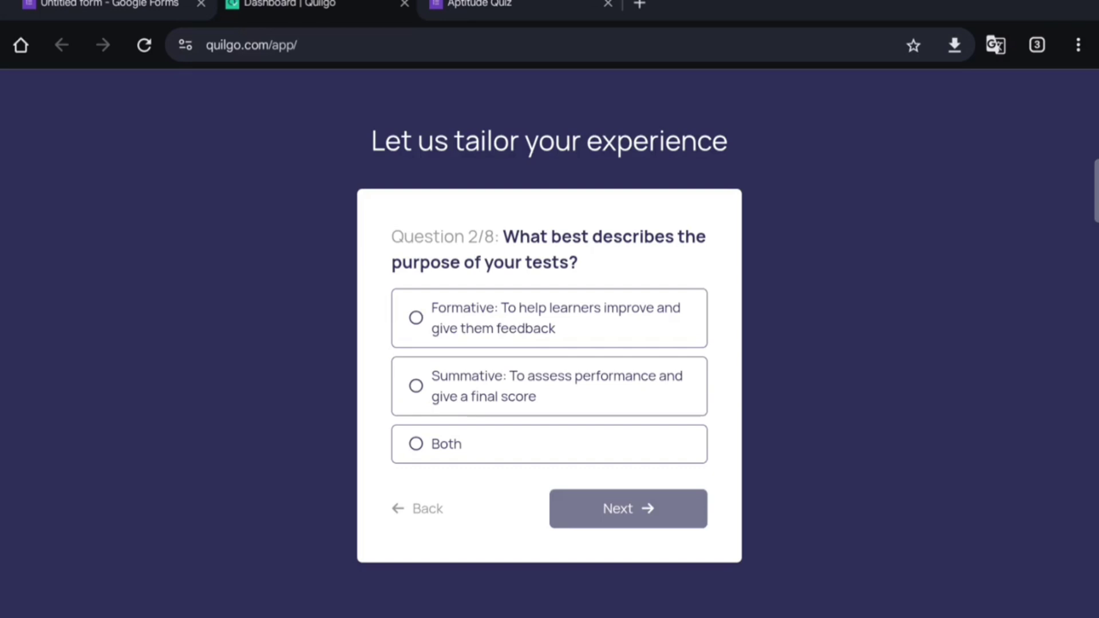
pyautogui.click(447, 444)
pyautogui.click(643, 508)
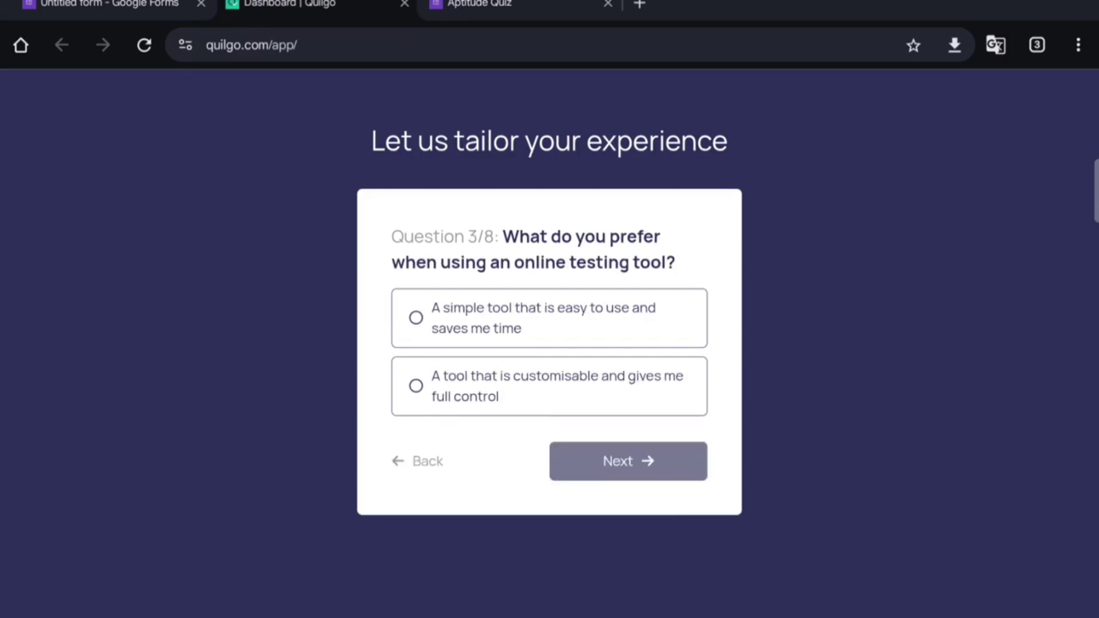
pyautogui.click(550, 318)
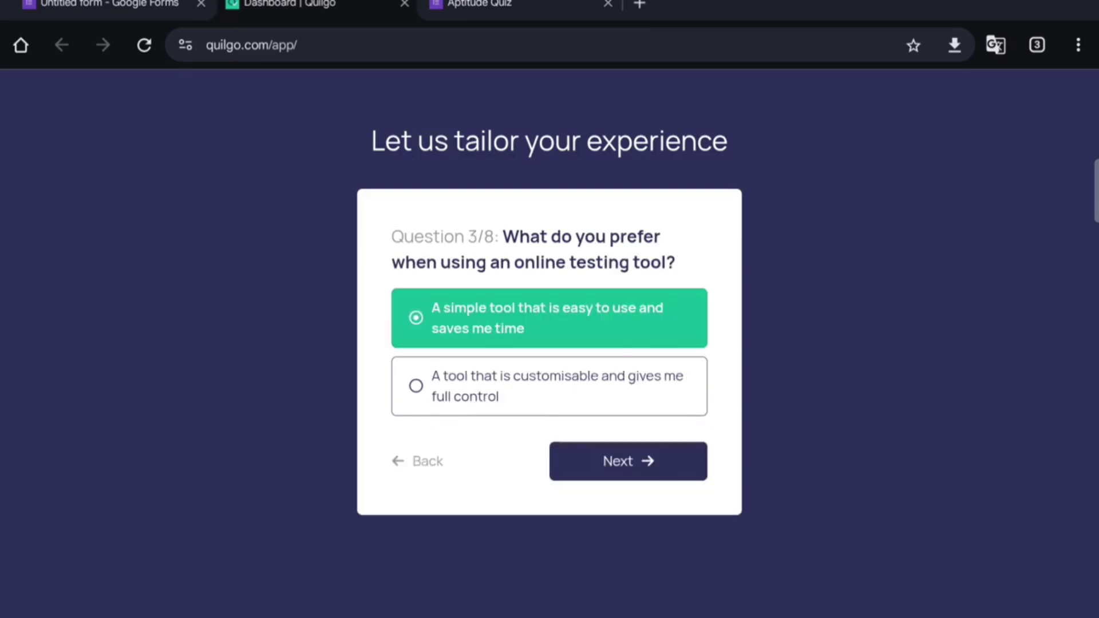
pyautogui.click(629, 462)
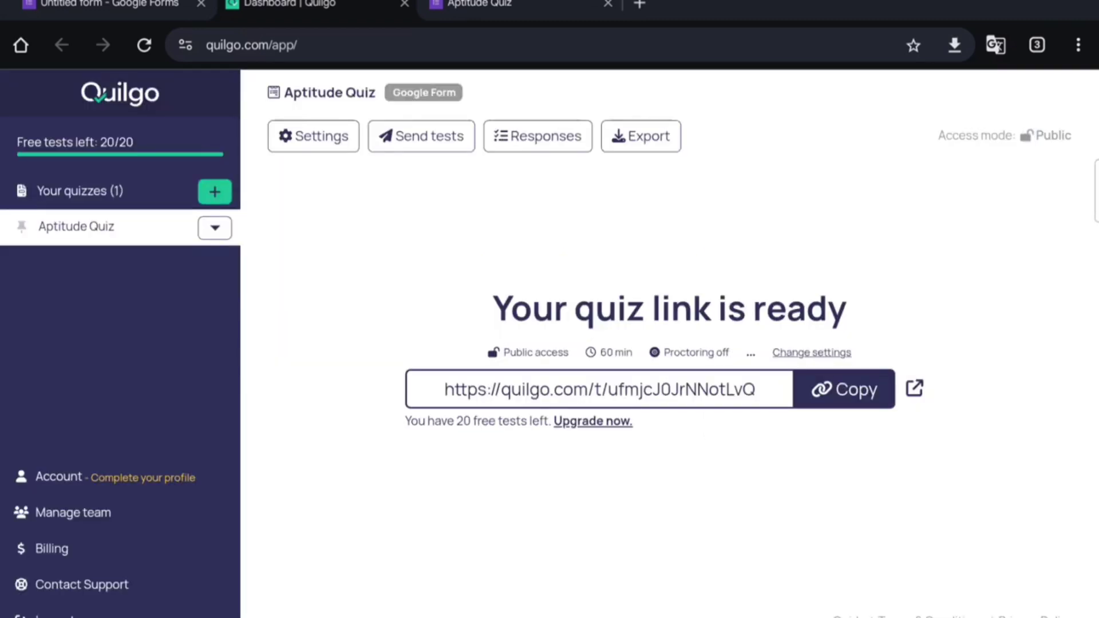
pyautogui.click(844, 389)
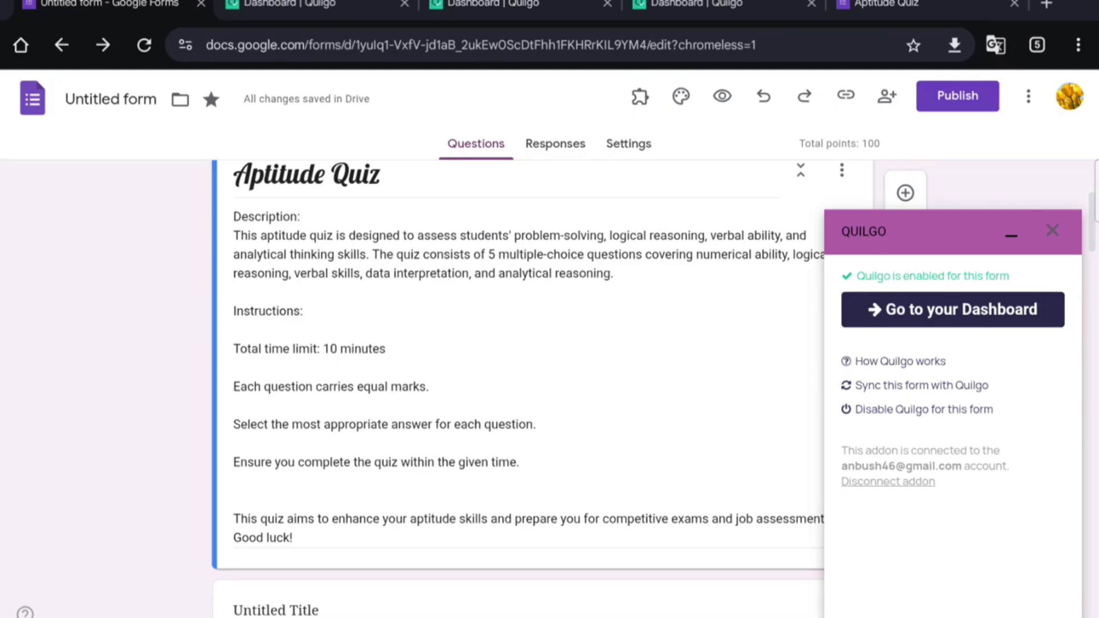
# Step: Open the Quilgo dashboard for the Aptitude Quiz from the Quilgo sidebar
pyautogui.moveTo(1010, 388); pyautogui.dragTo(1050, 367)
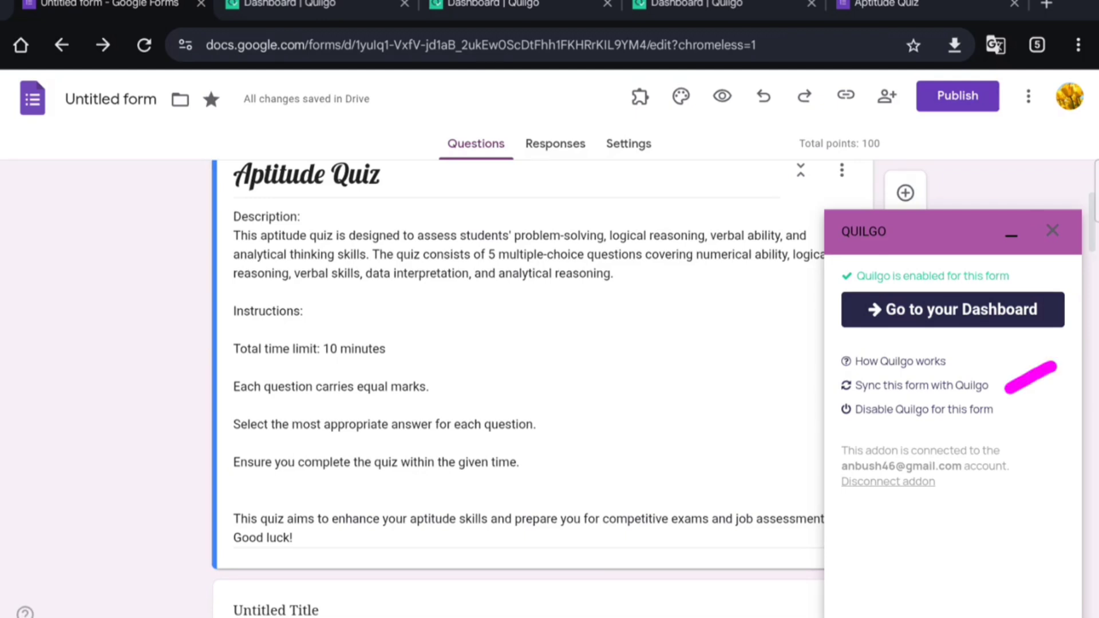
pyautogui.click(1001, 148)
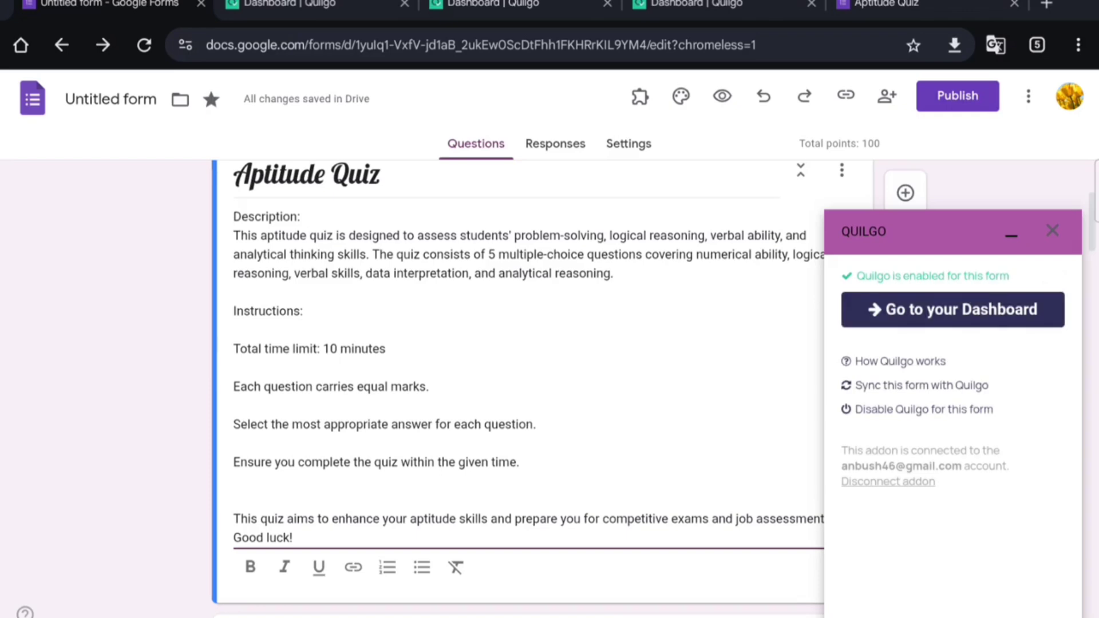
pyautogui.click(952, 310)
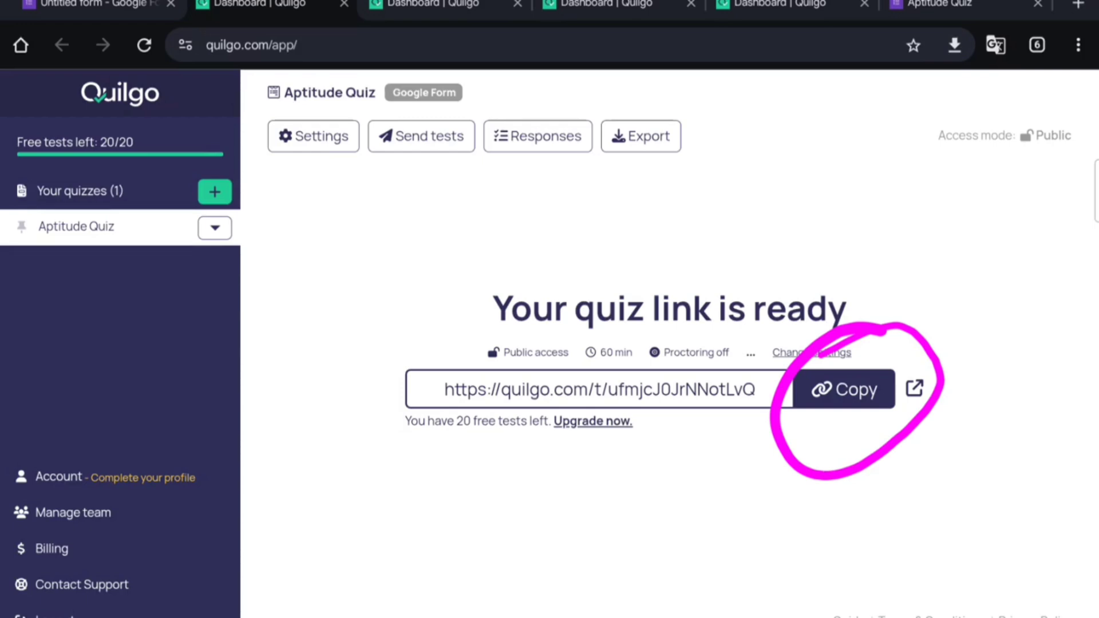
# Step: Copy the quiz link and sign in to the Quilgo test with Google, agreeing to share account details
pyautogui.click(846, 395)
pyautogui.click(846, 395)
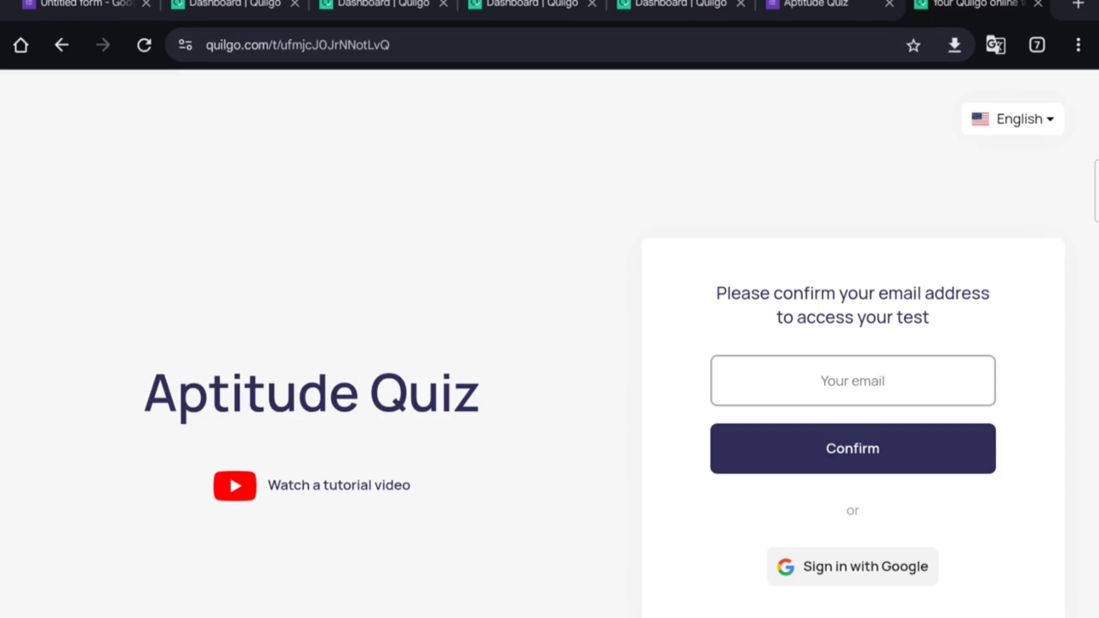
pyautogui.click(875, 567)
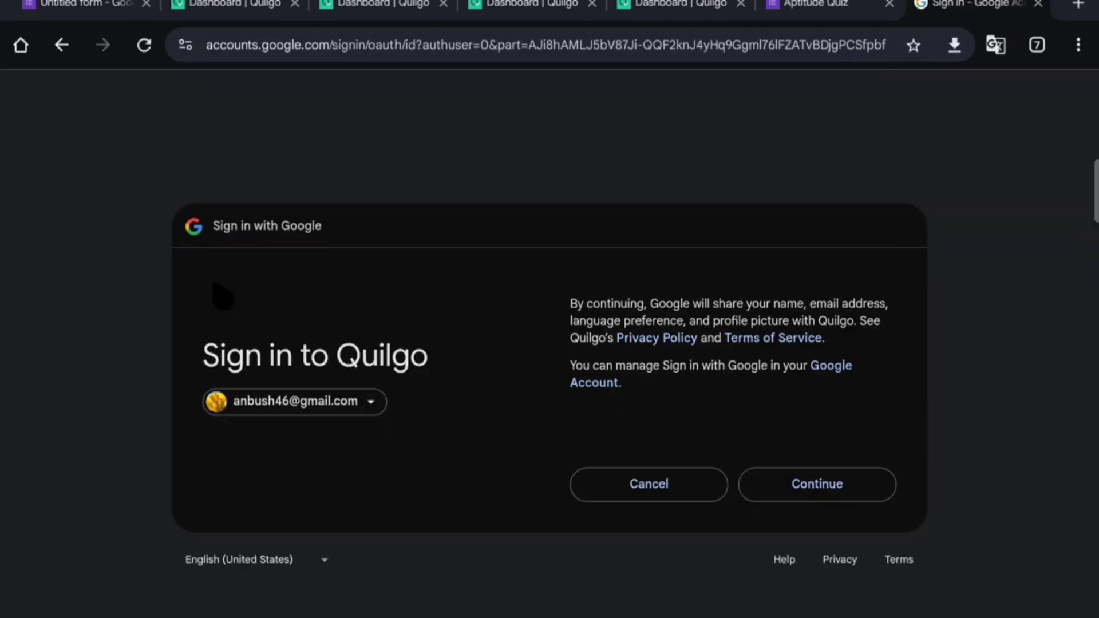
pyautogui.click(846, 492)
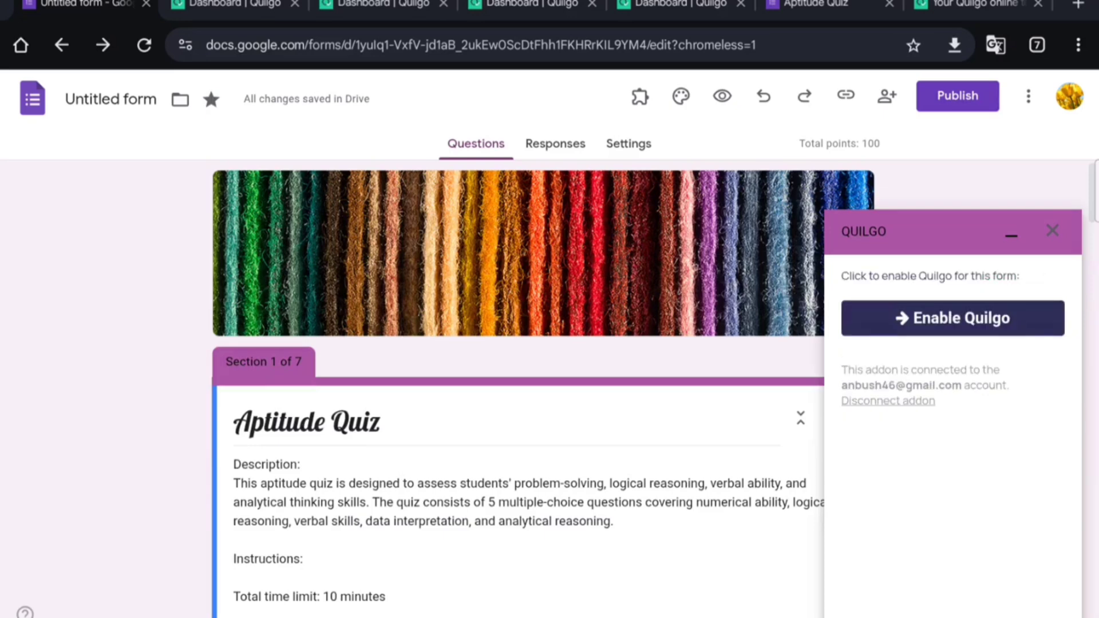
# Step: Minimize the Quilgo panel, check the installed add-ons, and open the add-ons marketplace
pyautogui.click(1011, 235)
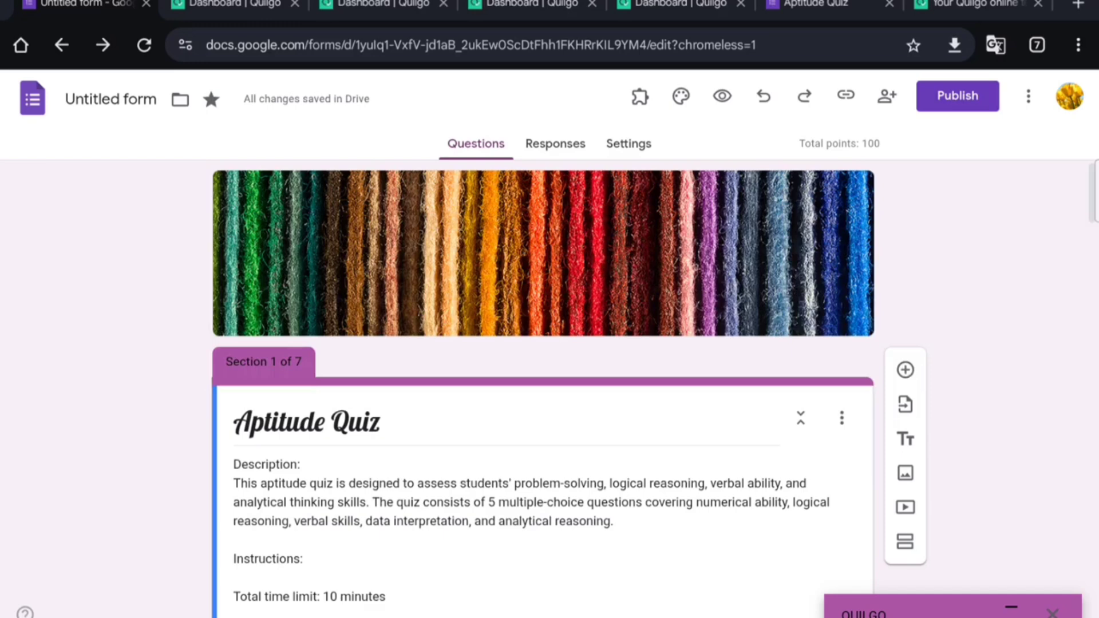
pyautogui.click(640, 96)
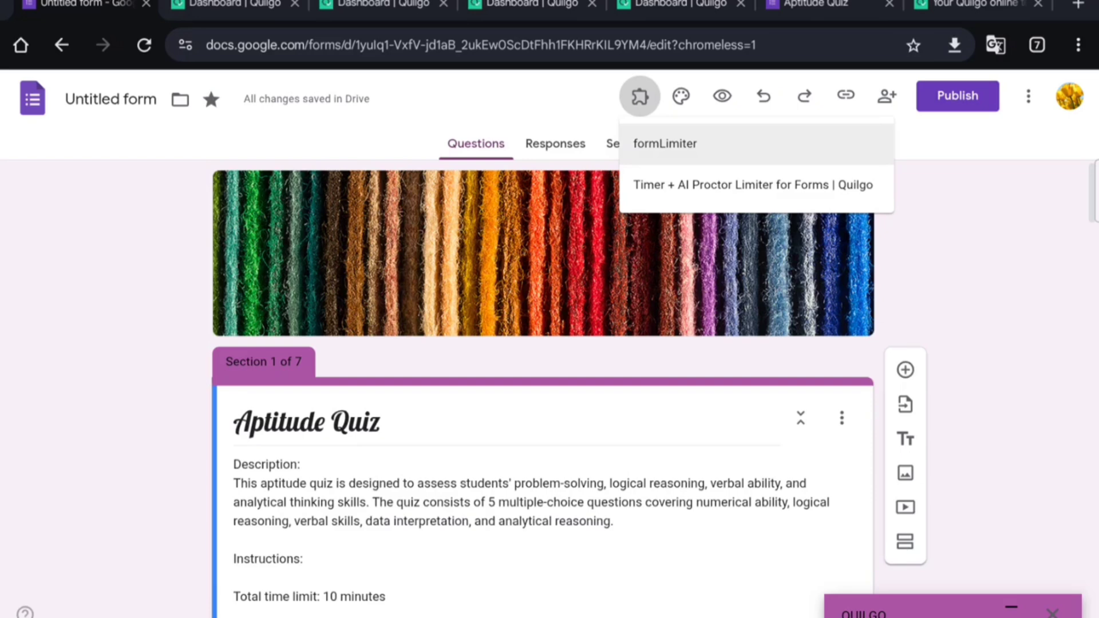
pyautogui.press('Escape')
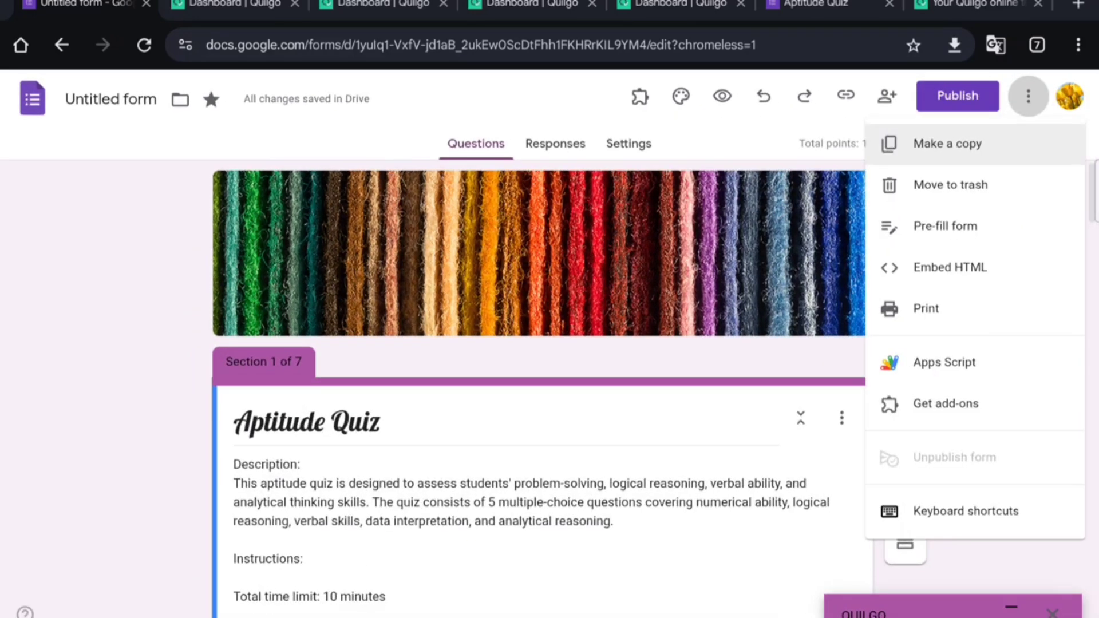
pyautogui.click(945, 403)
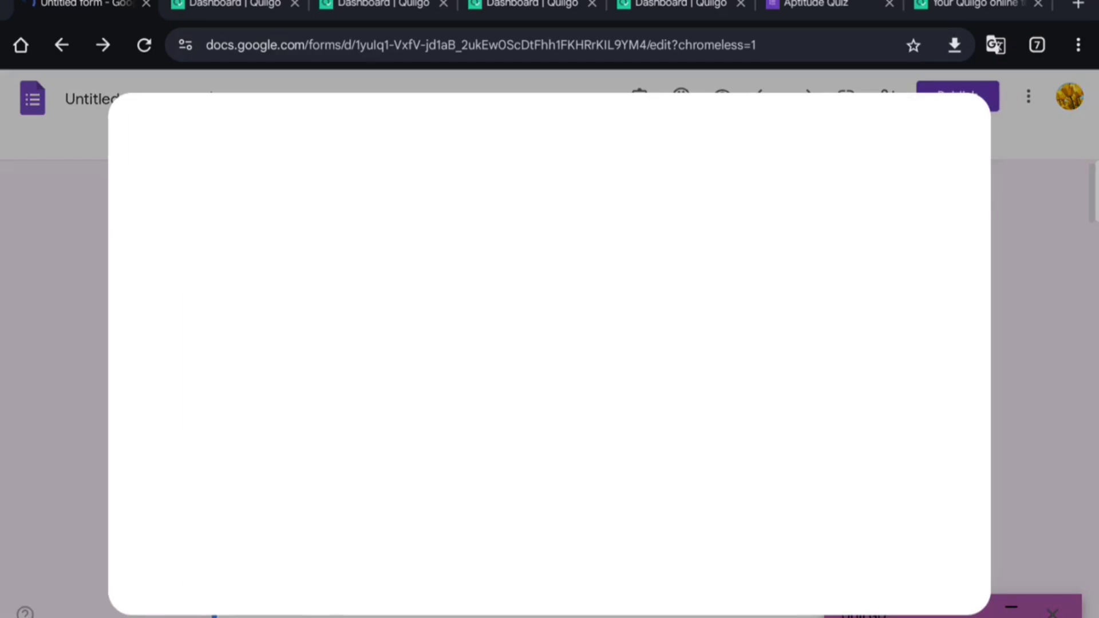
# Step: Search the marketplace for 'Certificate' maker apps
pyautogui.click(648, 140)
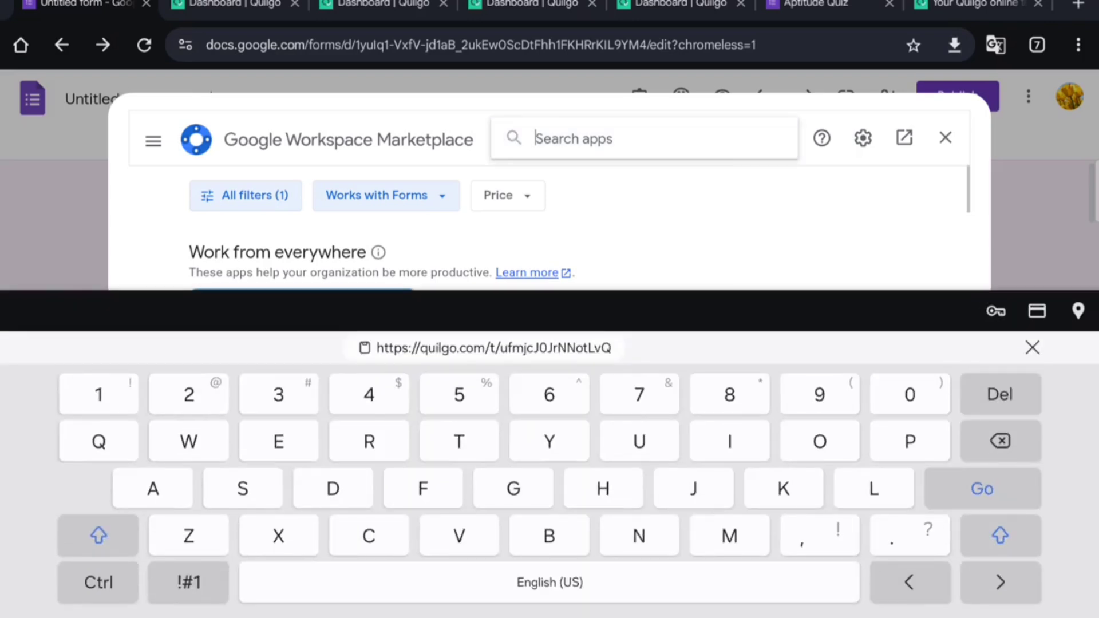
pyautogui.write('Ceri')
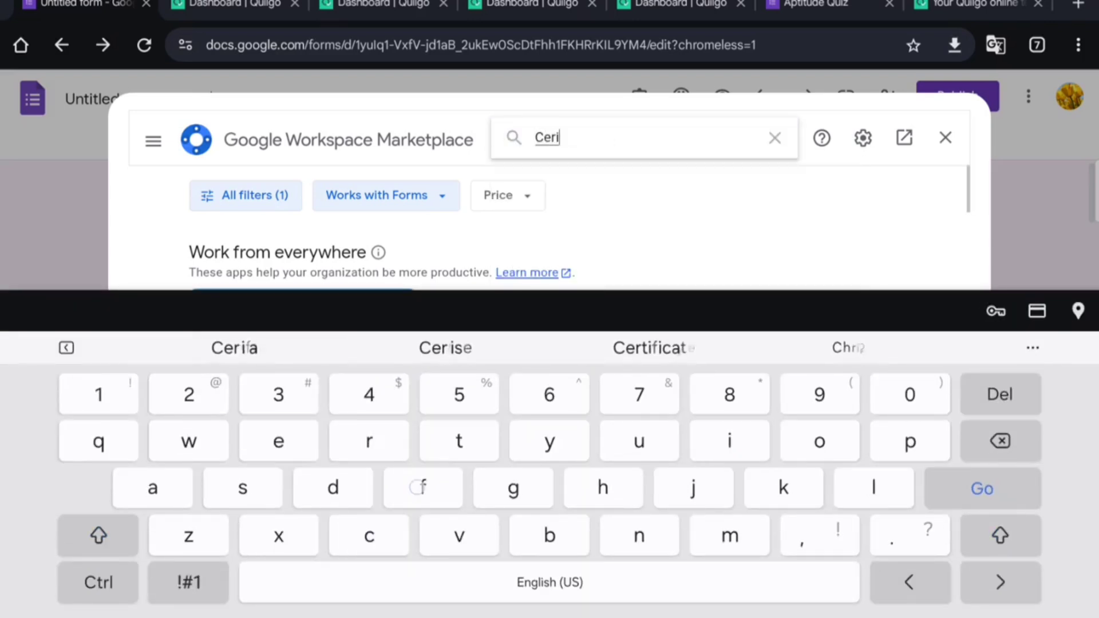
pyautogui.write('fi')
pyautogui.click(445, 347)
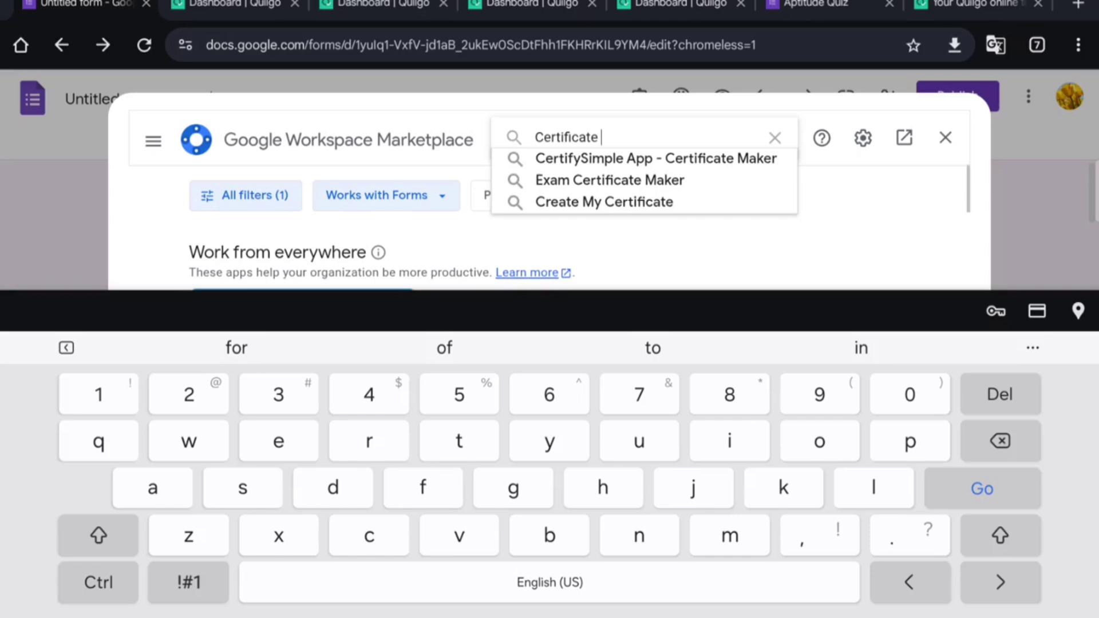
pyautogui.click(655, 158)
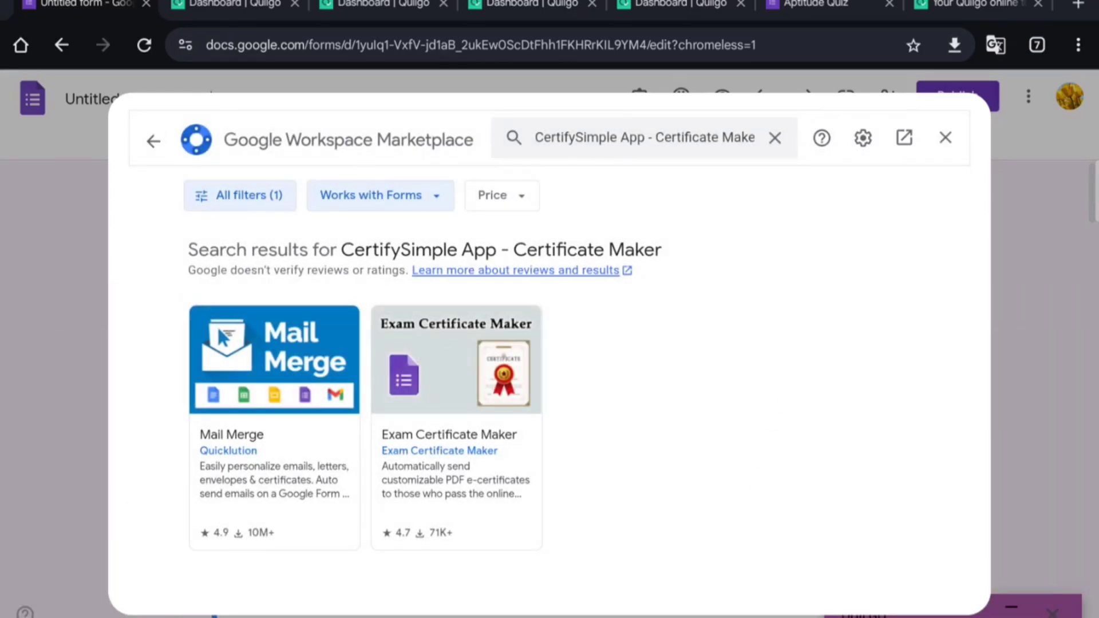
# Step: Search for 'Certifyem' instead and open the Certify'em app listing
pyautogui.click(775, 137)
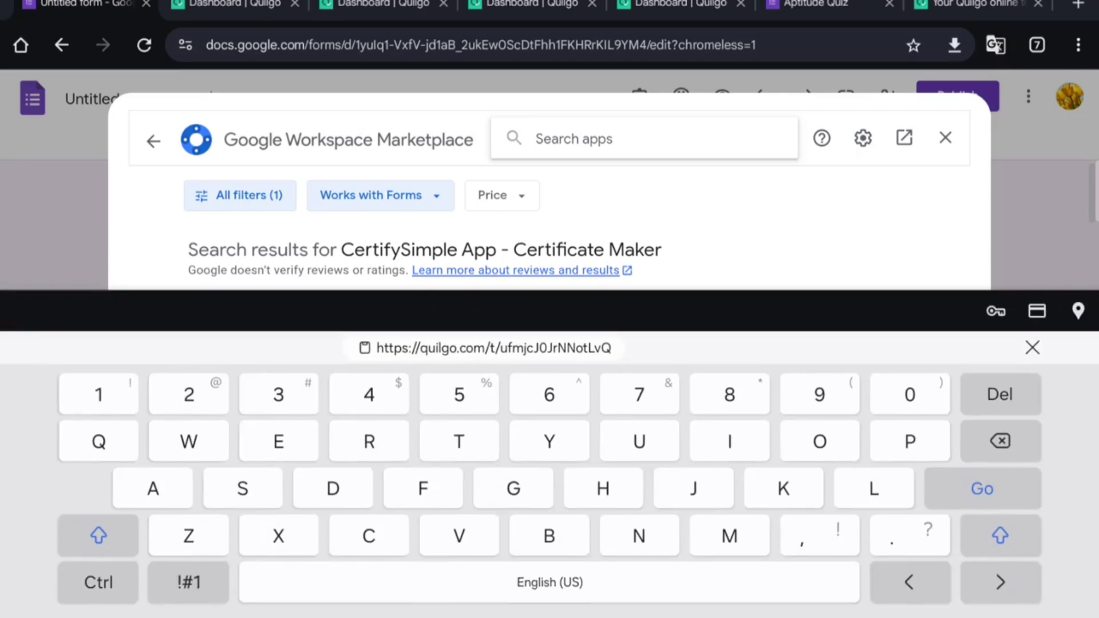
pyautogui.write('Cer')
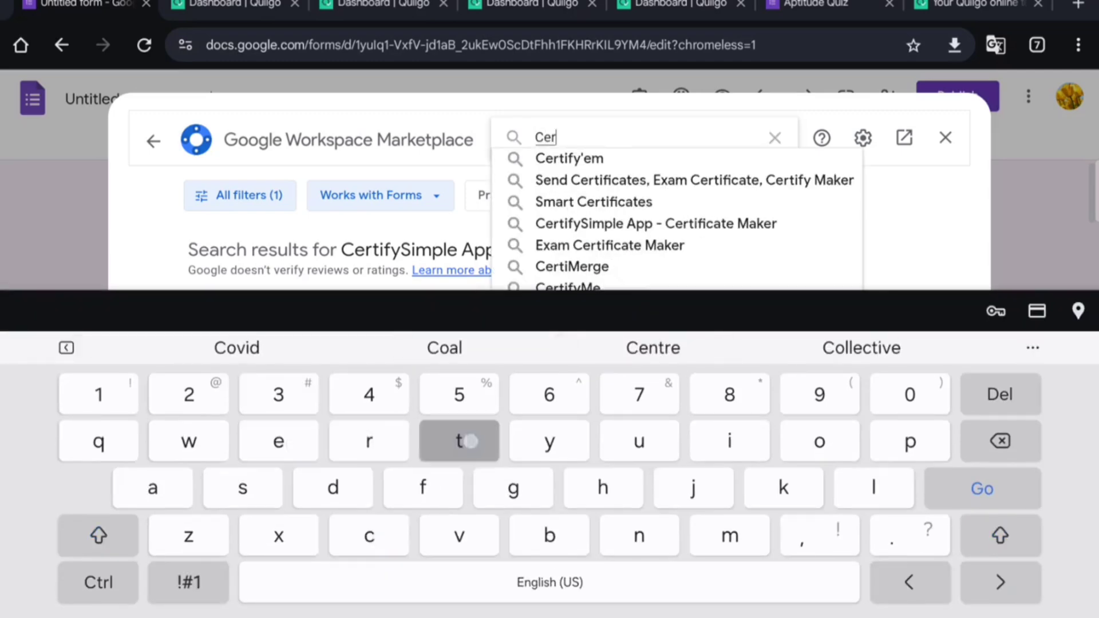
pyautogui.write('tif')
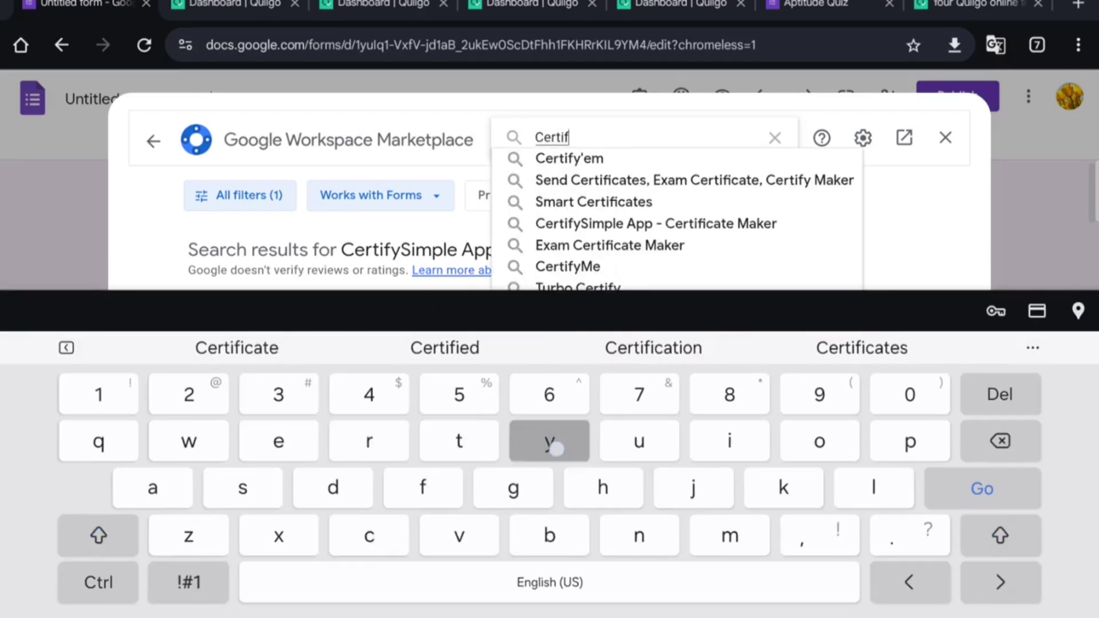
pyautogui.write('yem')
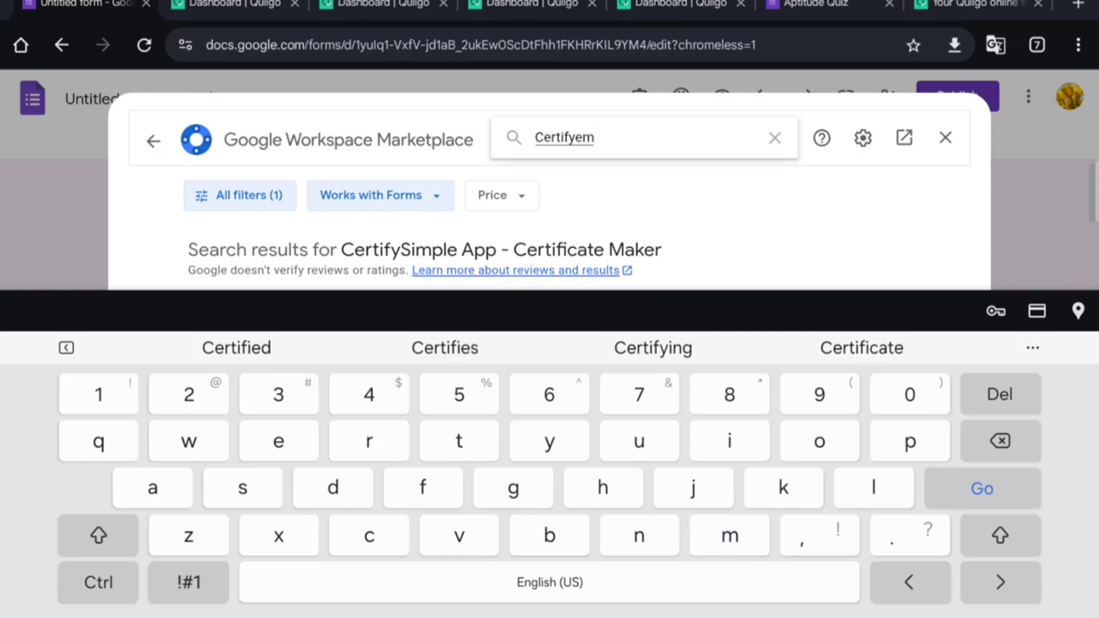
pyautogui.click(982, 489)
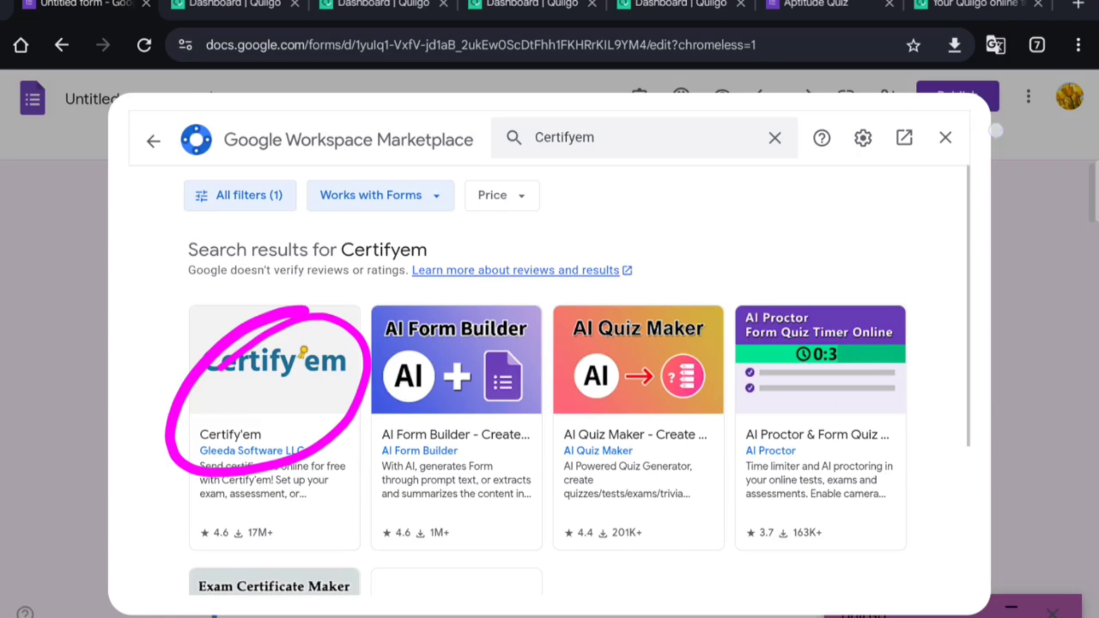
pyautogui.click(274, 428)
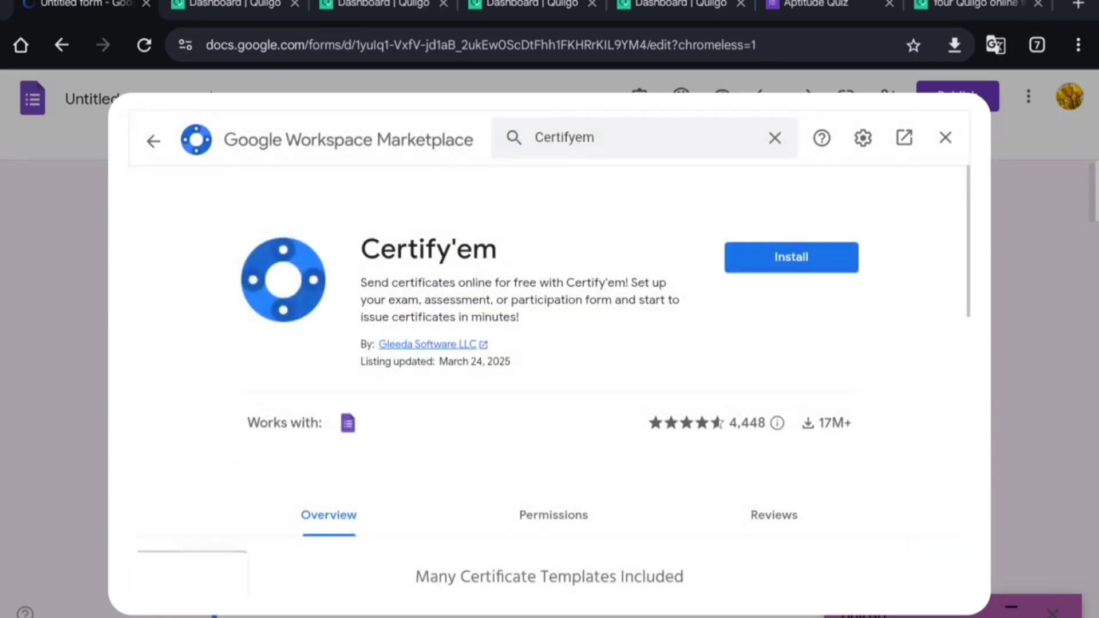
# Step: Install Certify'em, choosing the Google account and allowing access, then close the marketplace
pyautogui.click(792, 257)
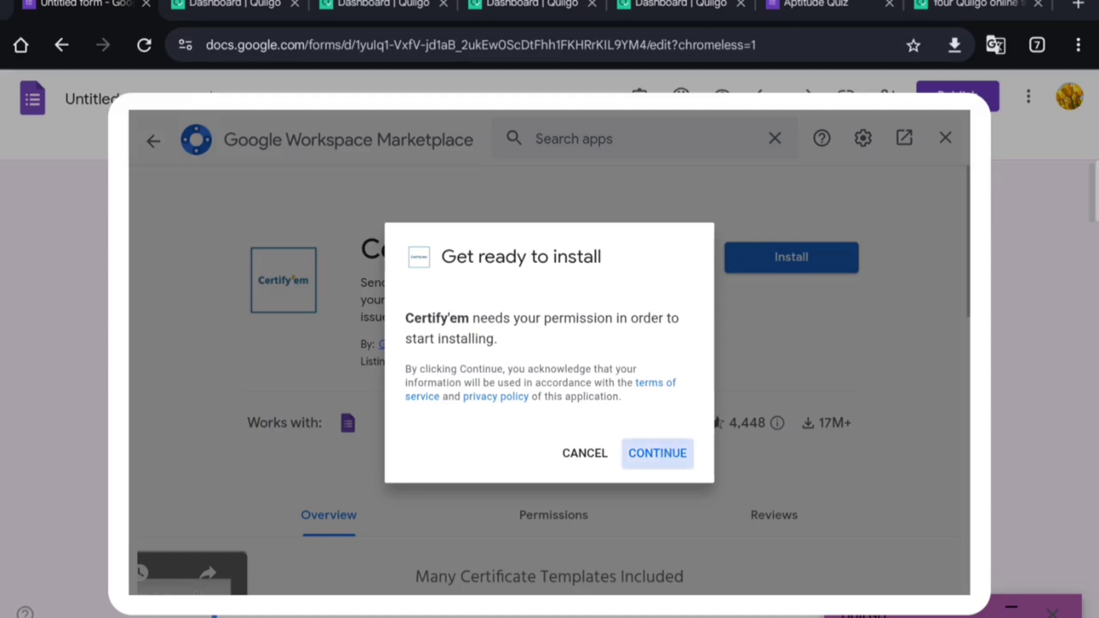
pyautogui.click(658, 454)
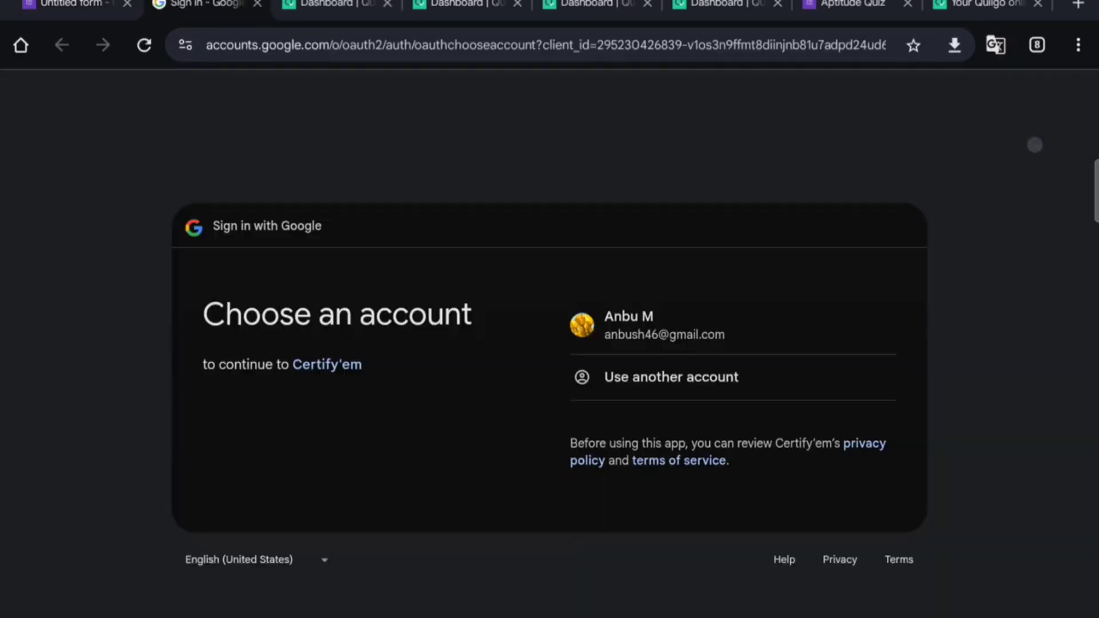
pyautogui.click(751, 330)
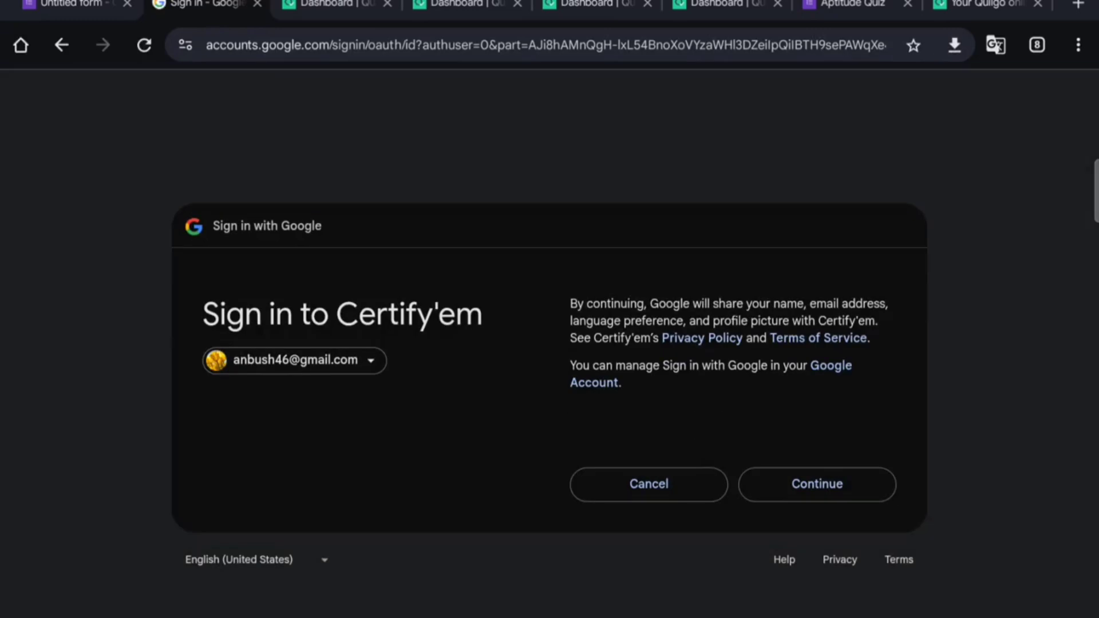
pyautogui.click(824, 487)
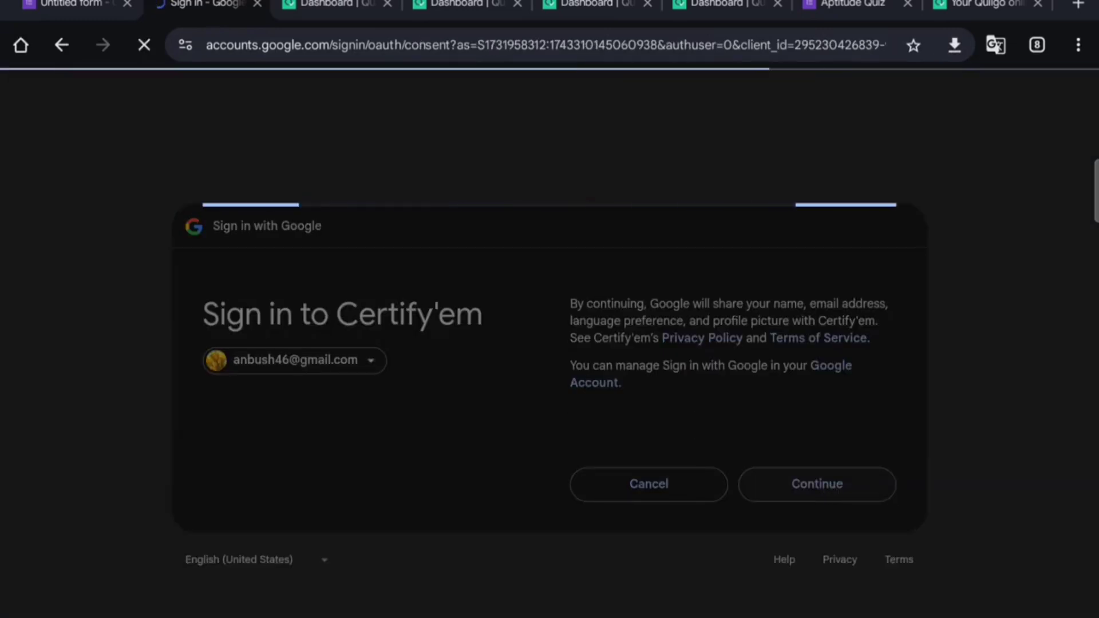
pyautogui.scroll(-8, 834, 401)
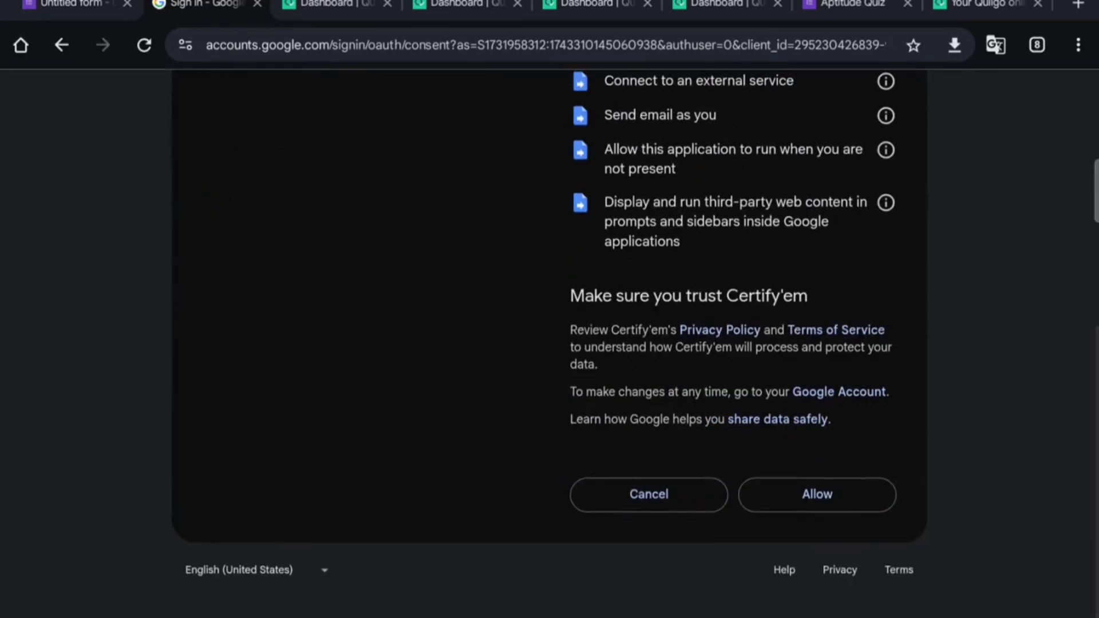
pyautogui.click(834, 498)
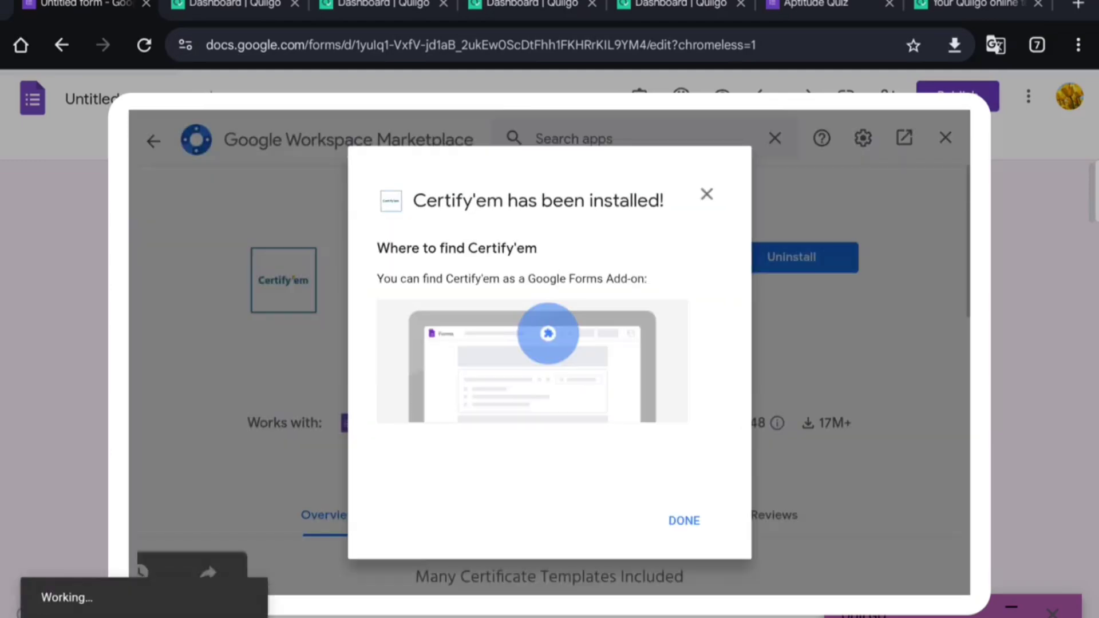
pyautogui.click(684, 520)
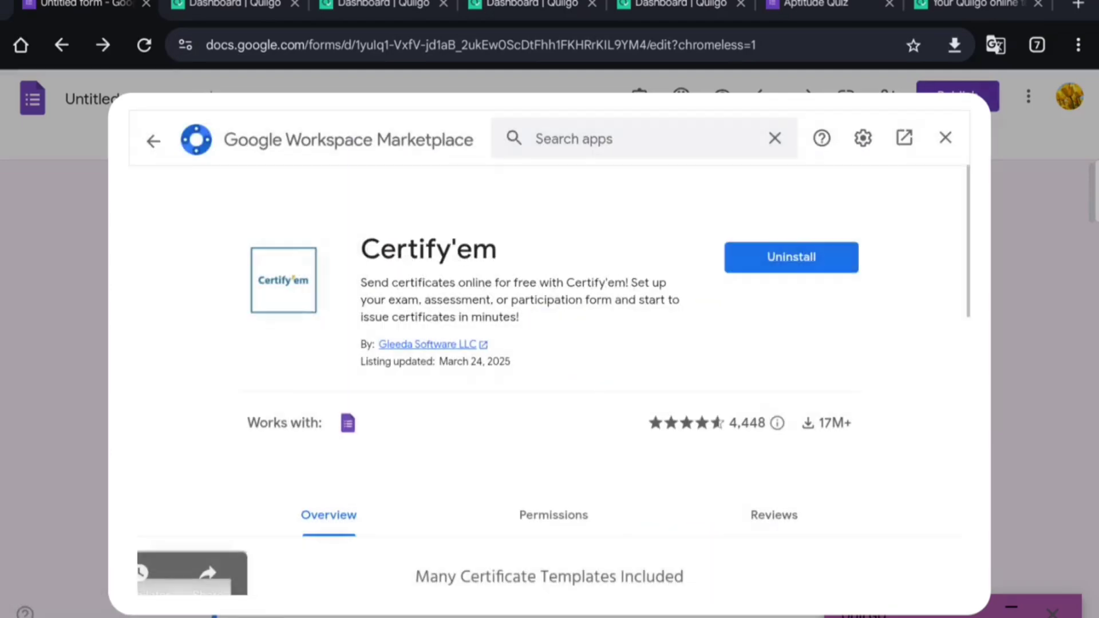
pyautogui.click(945, 137)
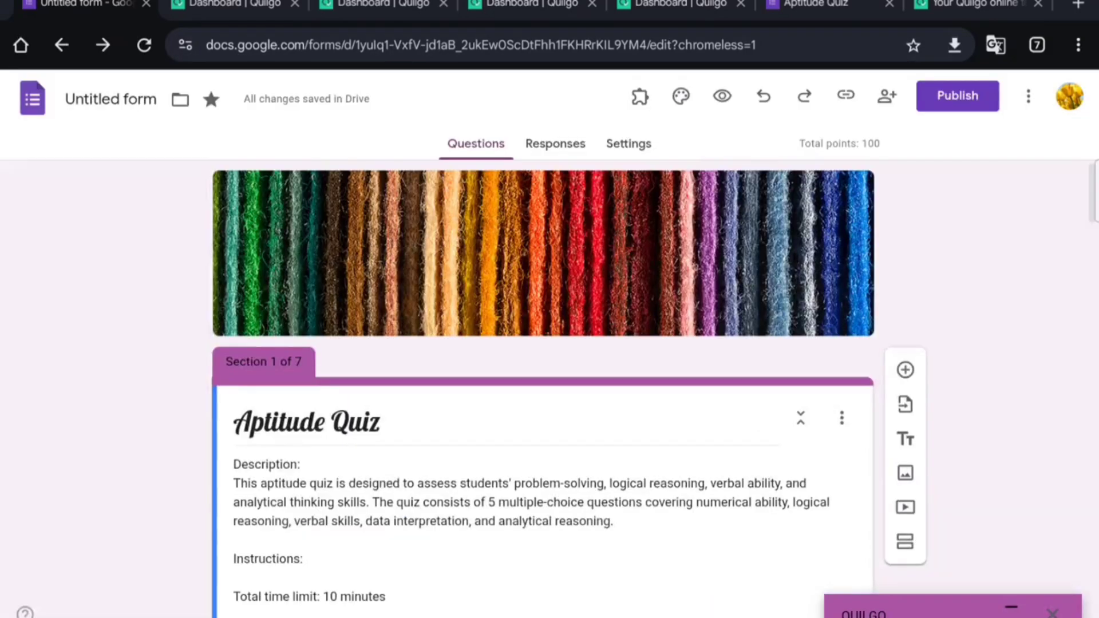
# Step: Close the Quilgo panel and open Certify'em's controls from the Add-ons menu
pyautogui.click(640, 96)
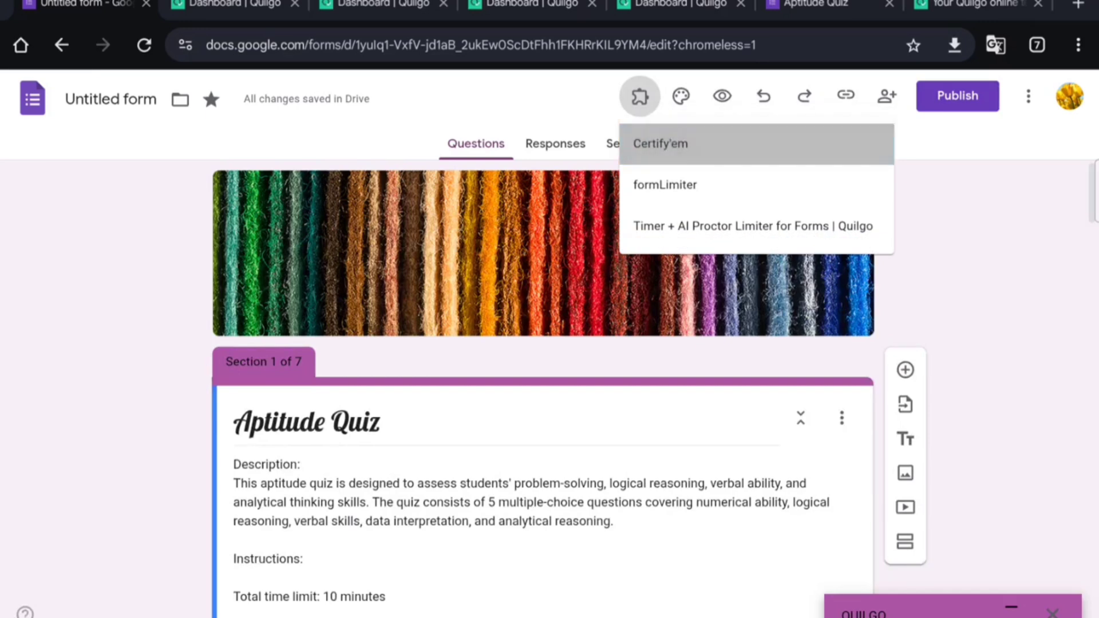
pyautogui.click(661, 143)
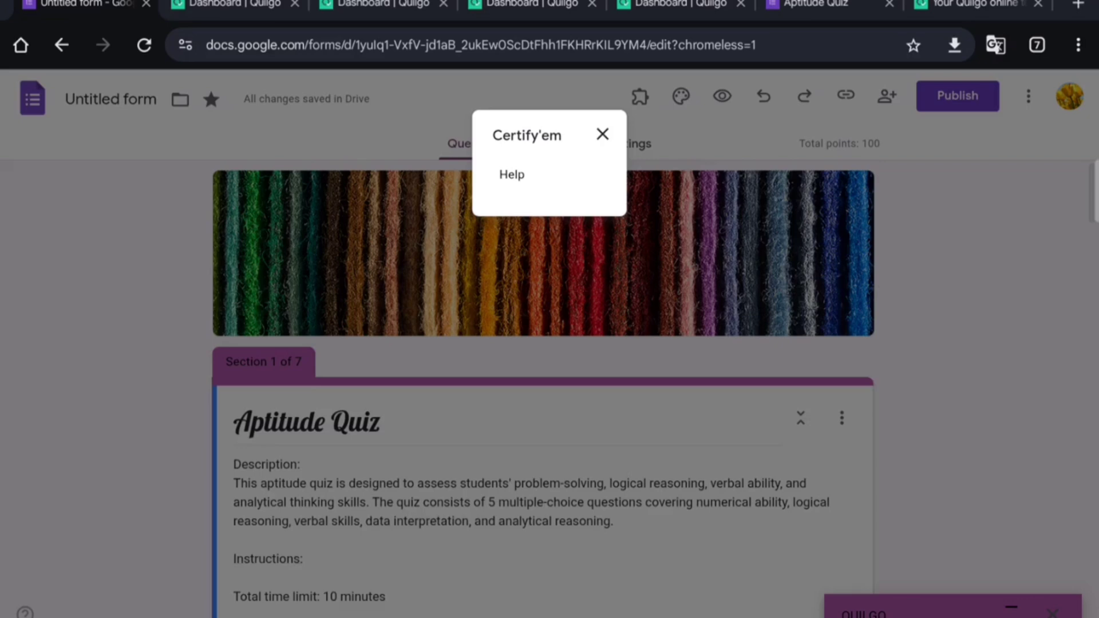
pyautogui.click(528, 179)
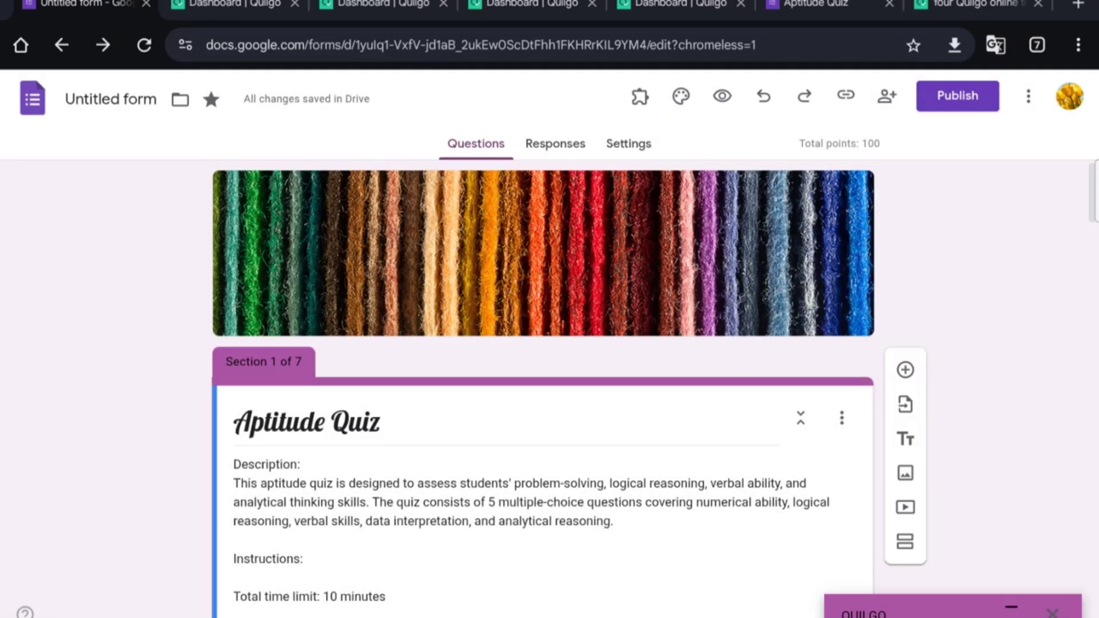
pyautogui.click(1052, 613)
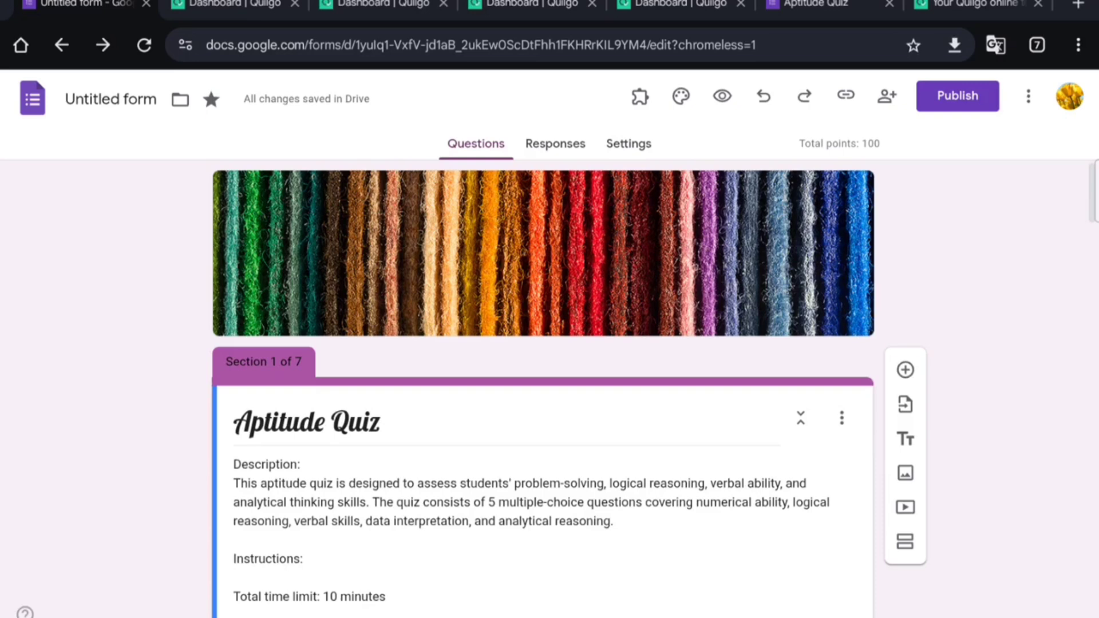
pyautogui.click(640, 96)
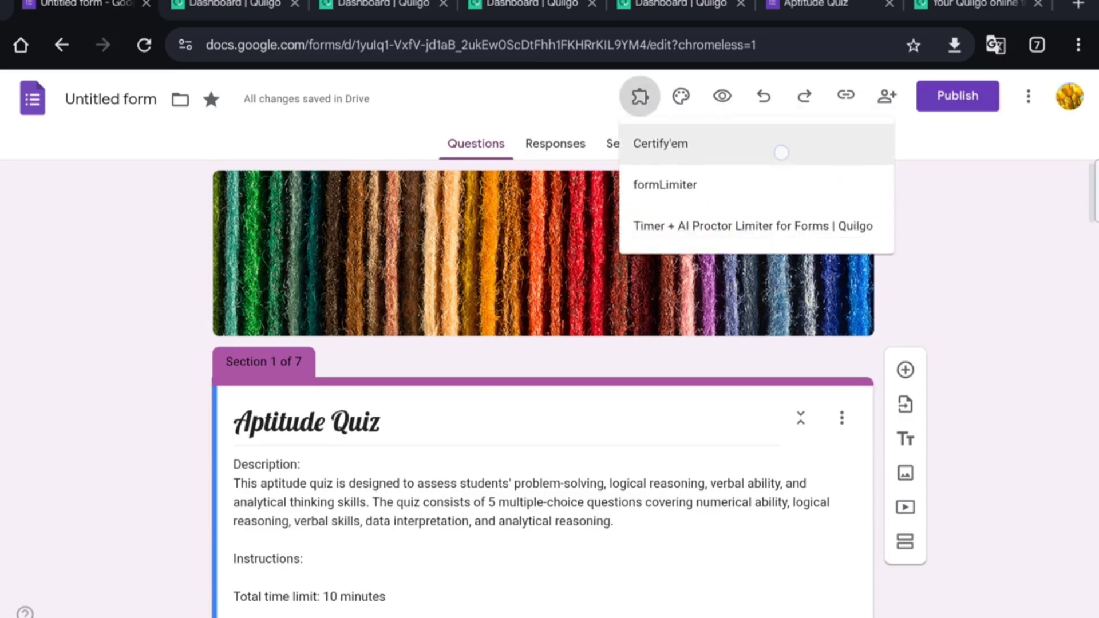
pyautogui.click(778, 147)
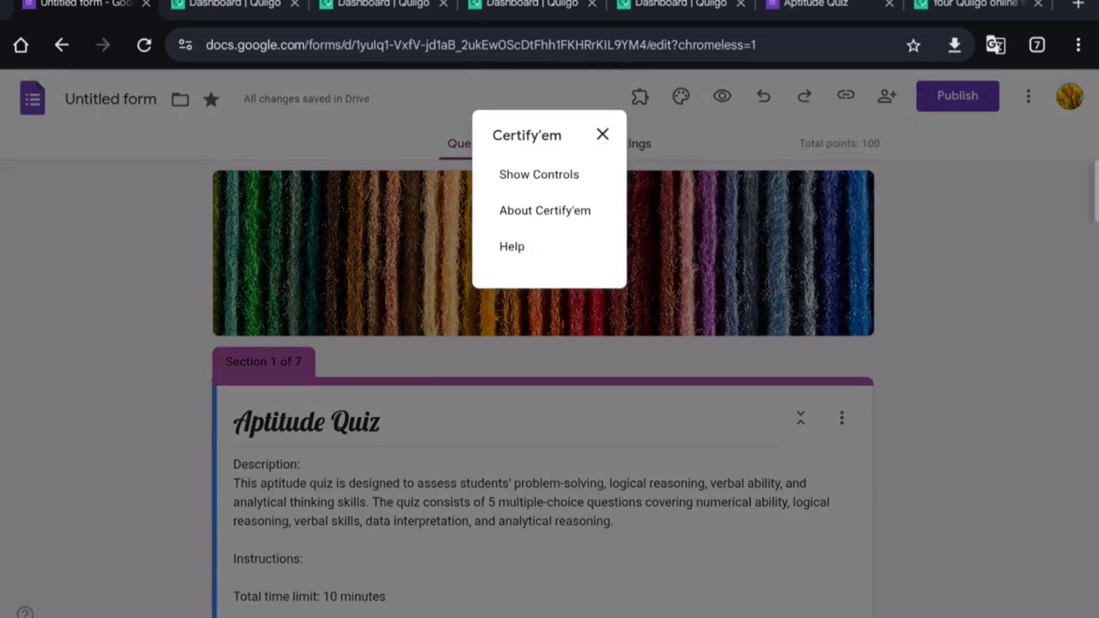
pyautogui.click(554, 175)
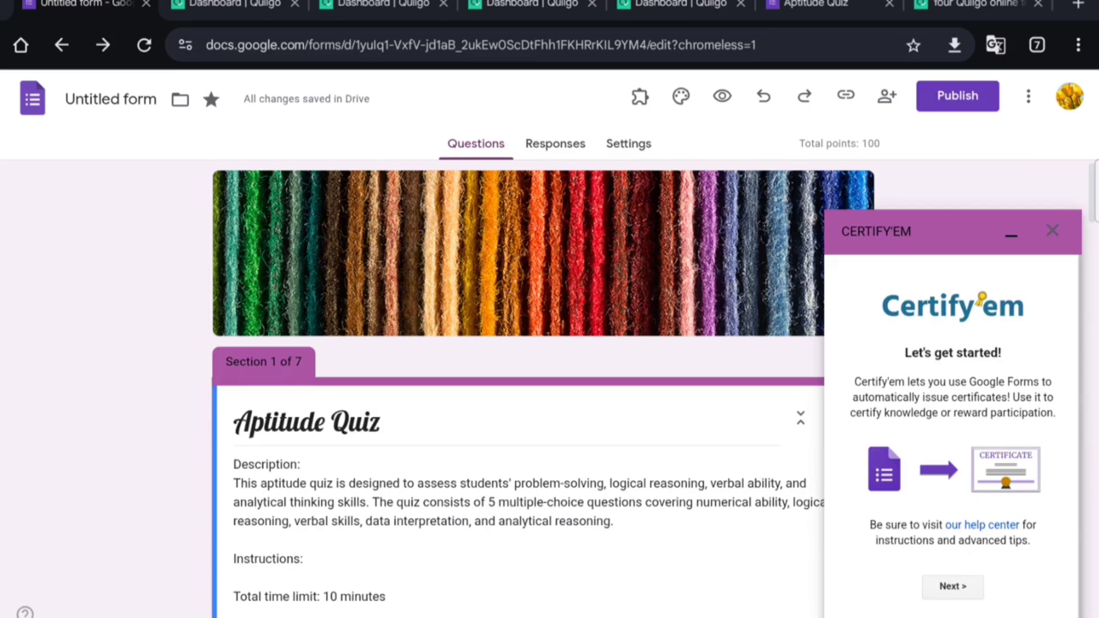
# Step: Go through the Certify'em welcome pages and agree to its Terms of Service
pyautogui.click(953, 586)
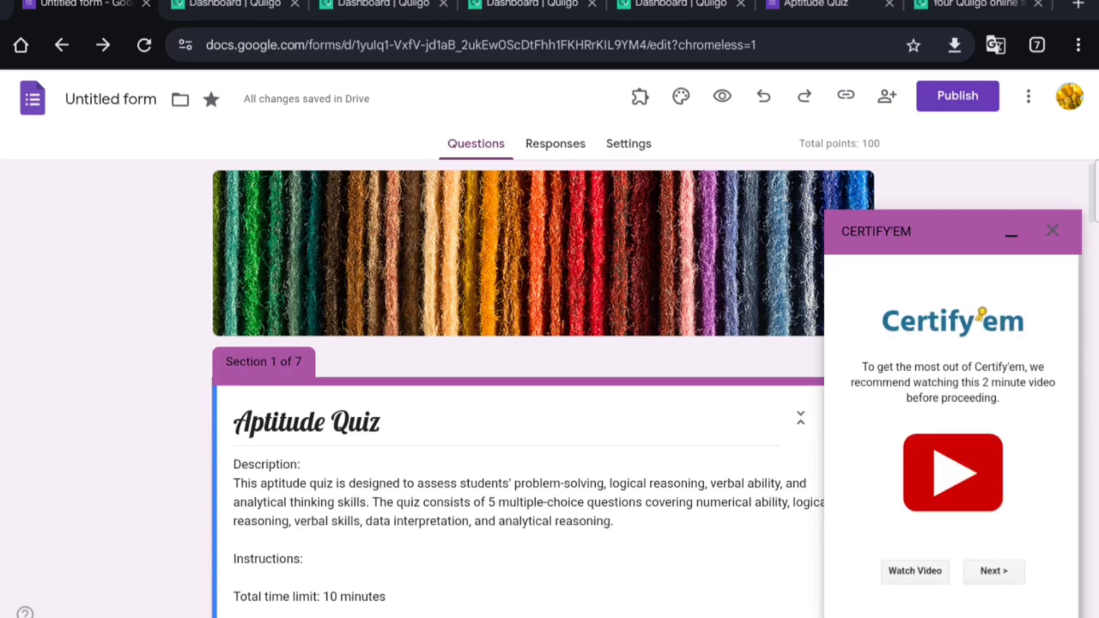
pyautogui.click(995, 570)
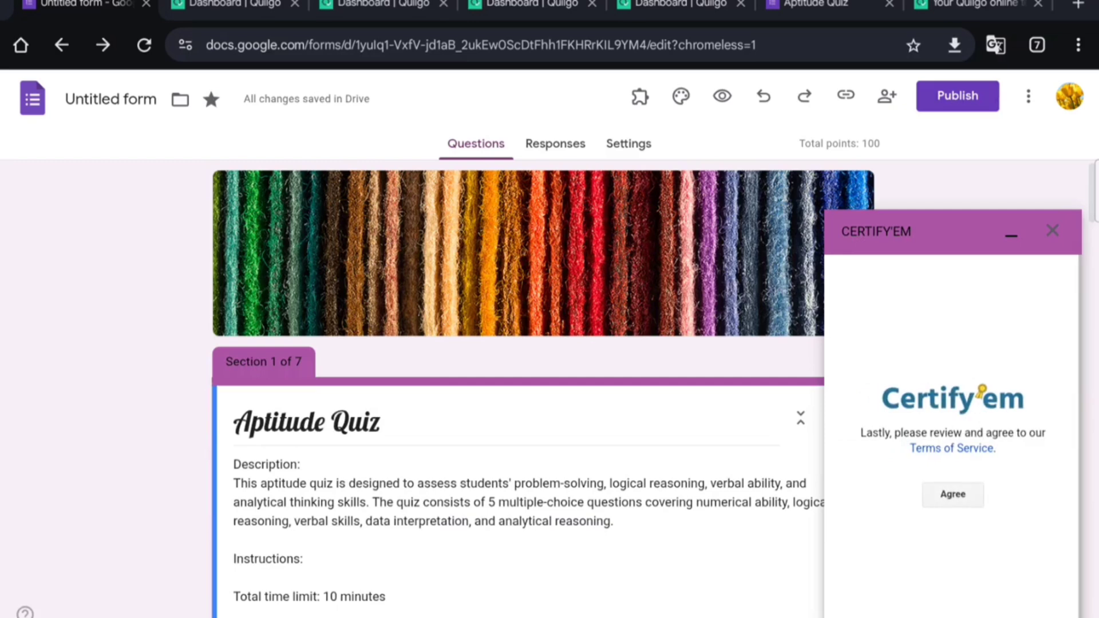
pyautogui.click(952, 495)
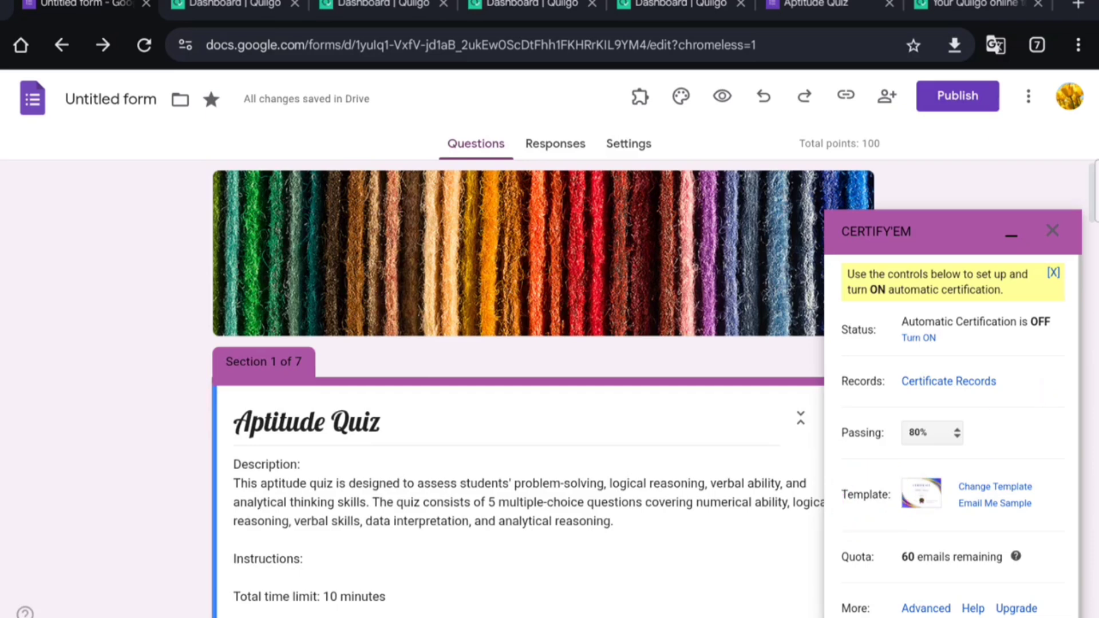
# Step: Email a sample certificate, switch Certify'em's template to Friendly Fellow, and close the add-on
pyautogui.click(996, 503)
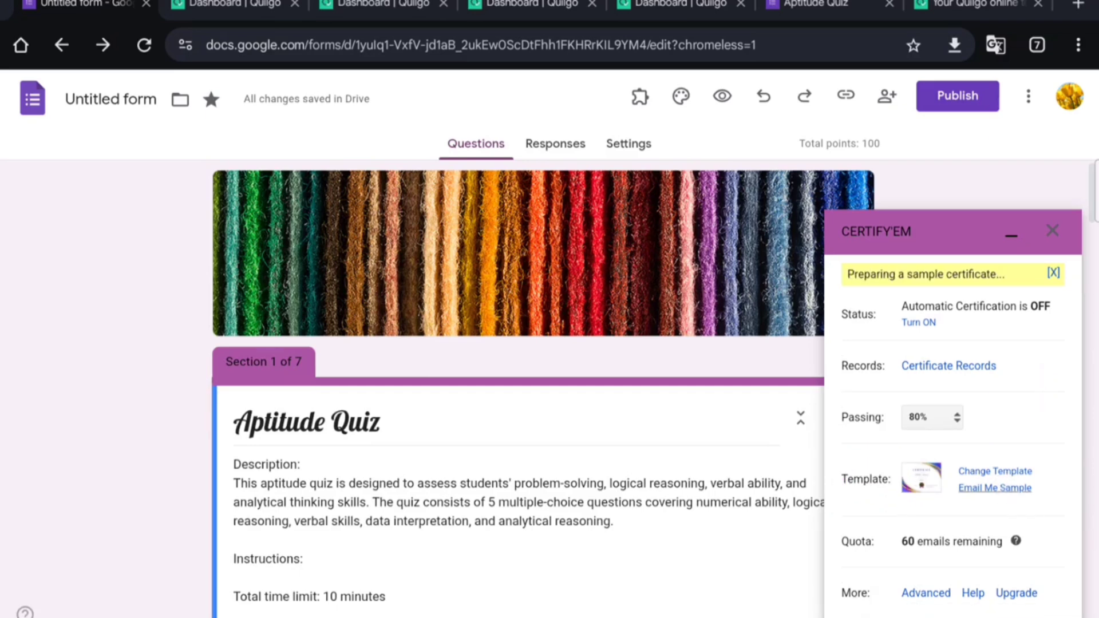
pyautogui.click(996, 471)
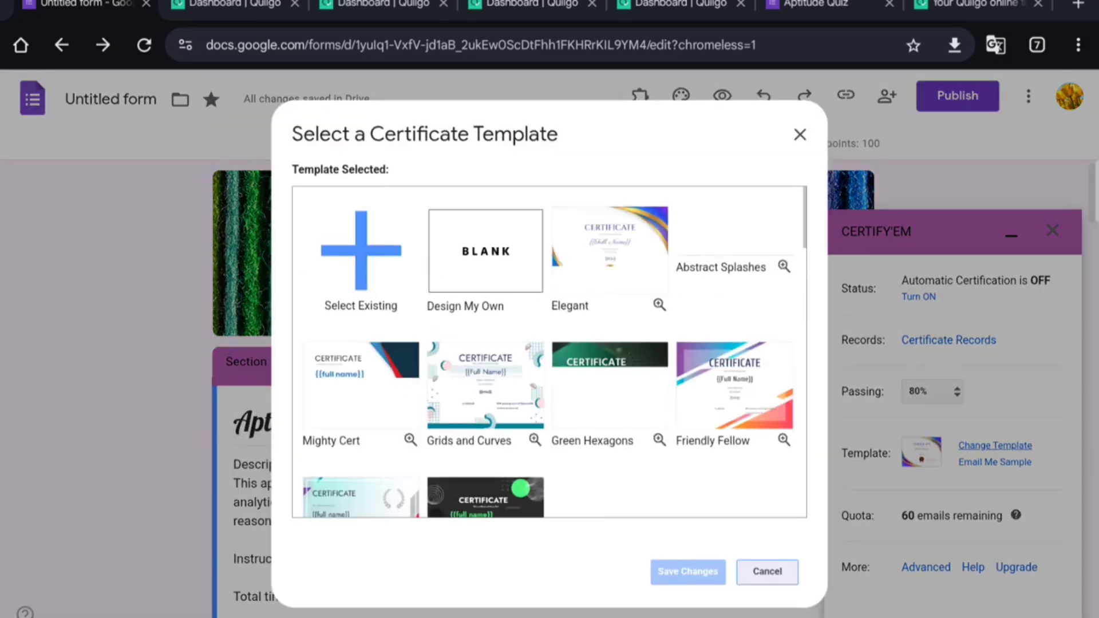
pyautogui.scroll(-2, 550, 352)
pyautogui.scroll(-3, 550, 352)
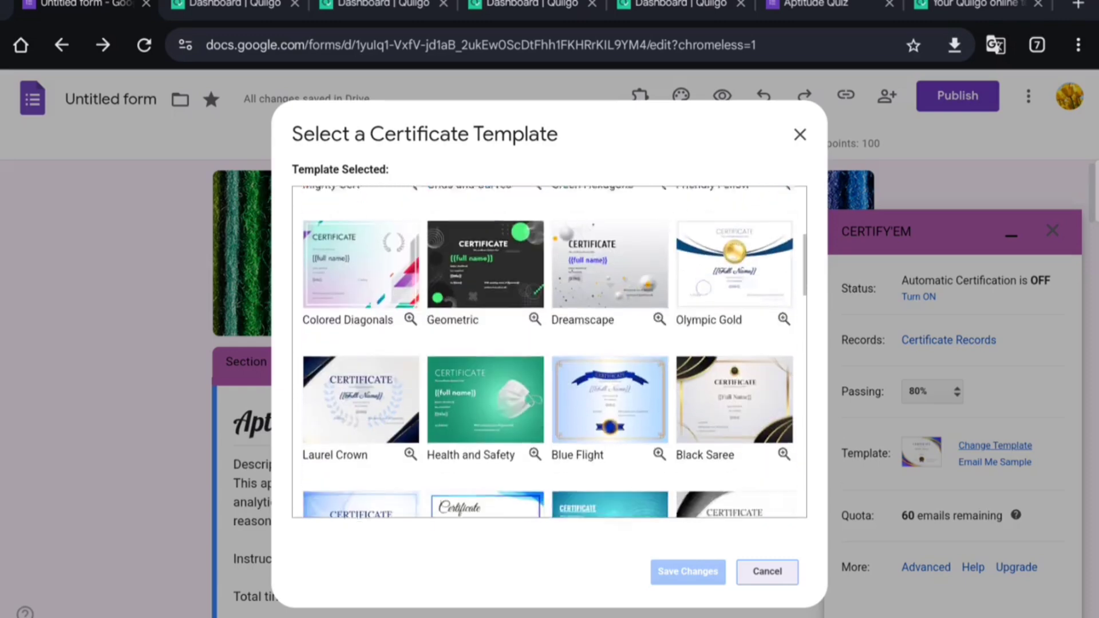
pyautogui.scroll(4, 550, 352)
pyautogui.scroll(2, 704, 363)
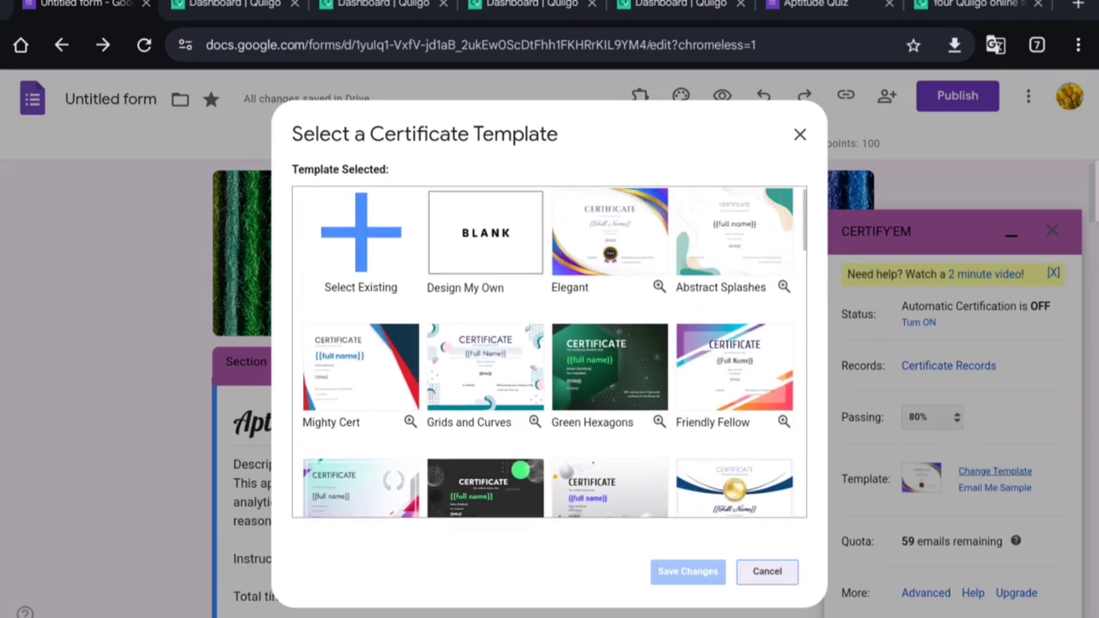
pyautogui.click(733, 363)
pyautogui.click(688, 571)
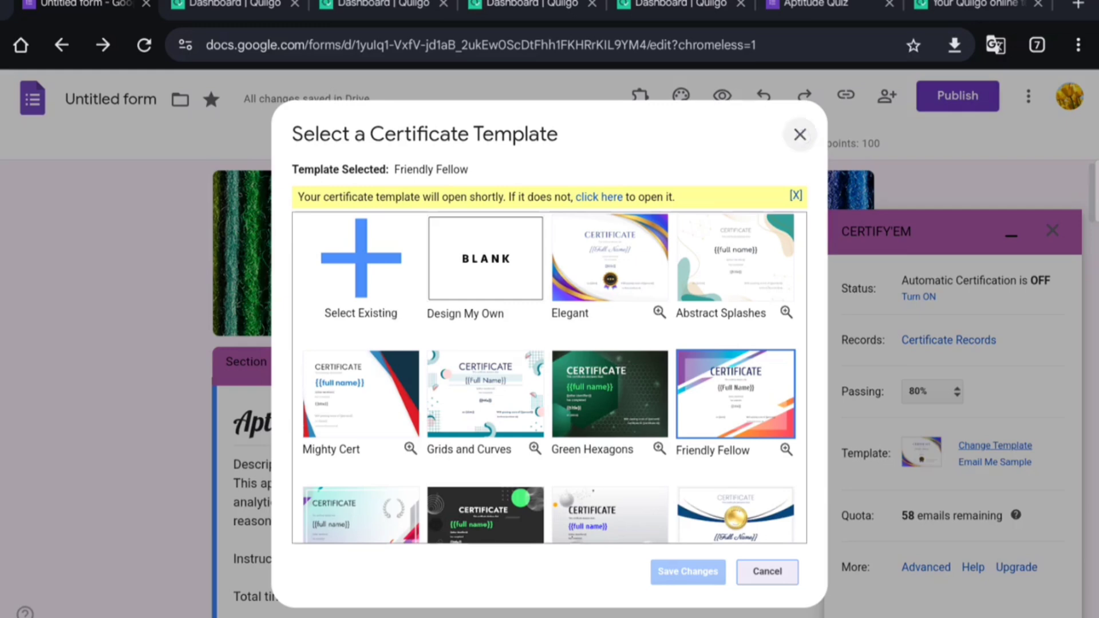
pyautogui.click(799, 135)
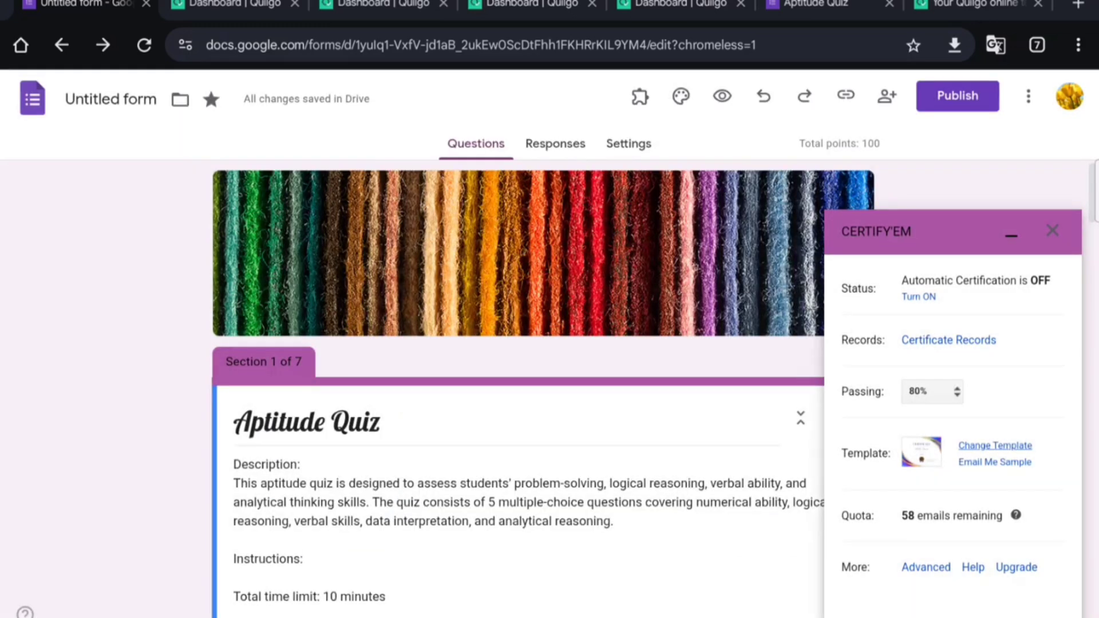
pyautogui.click(1052, 231)
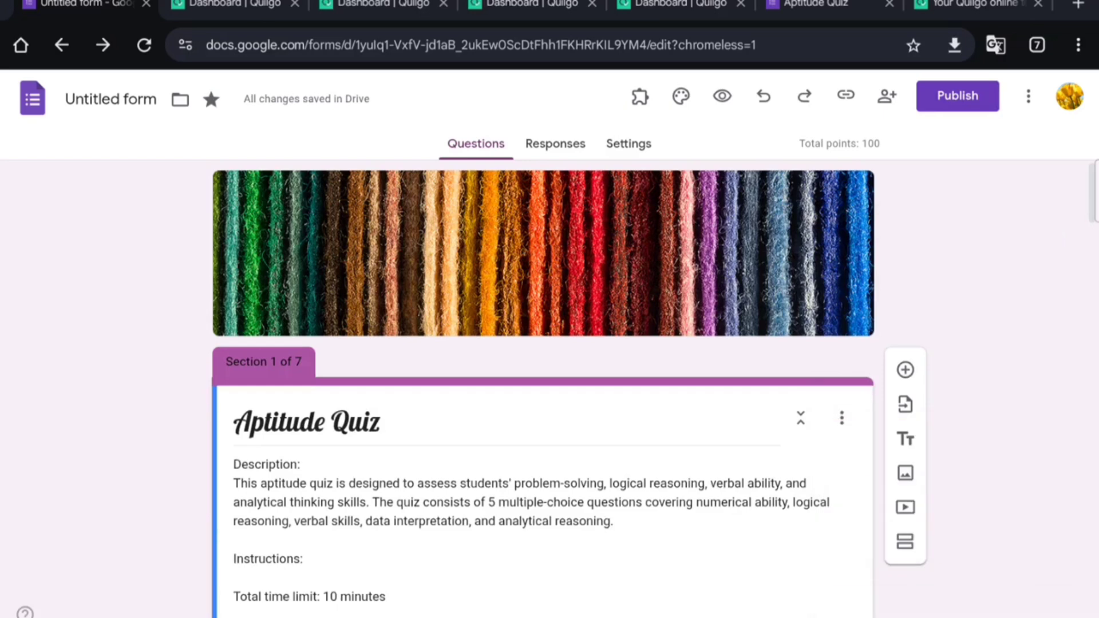
# Step: Open the Get add-ons Marketplace from the form's More menu
pyautogui.scroll(-2, 1005, 343)
pyautogui.scroll(2, 1005, 344)
pyautogui.click(1028, 96)
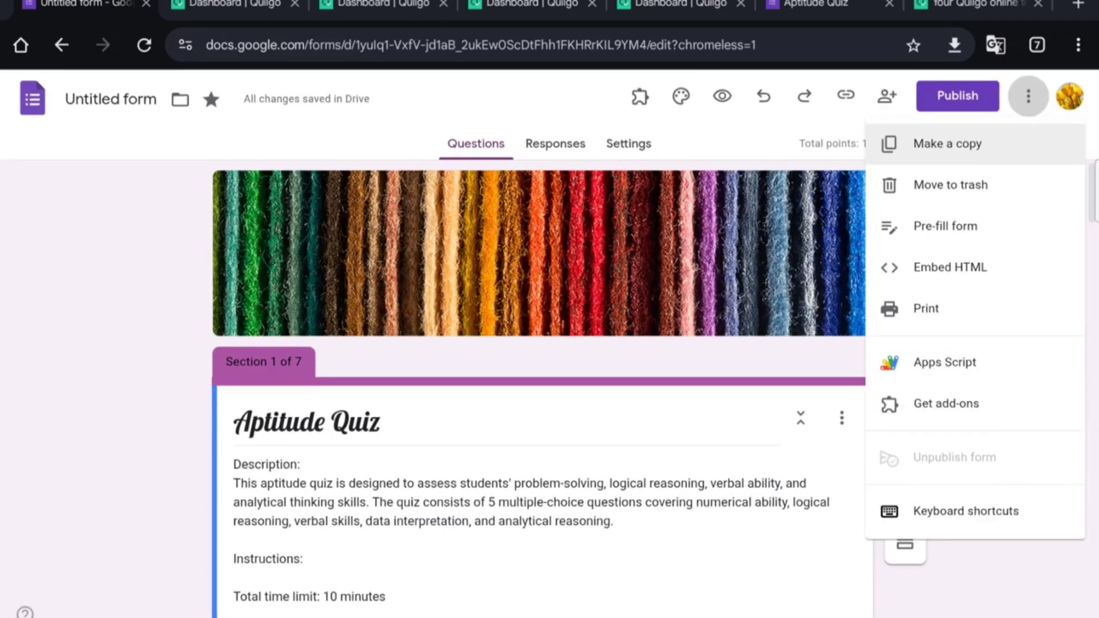
pyautogui.click(946, 404)
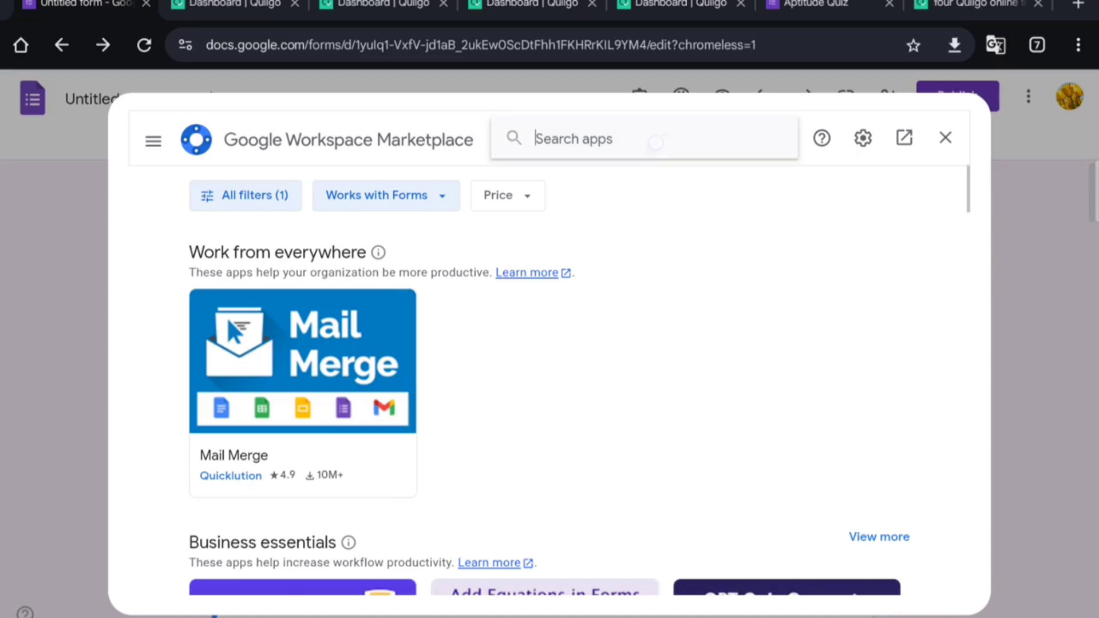
# Step: Search 'Email Notifications for Google Forms', browse the results, then close the Marketplace
pyautogui.write('E')
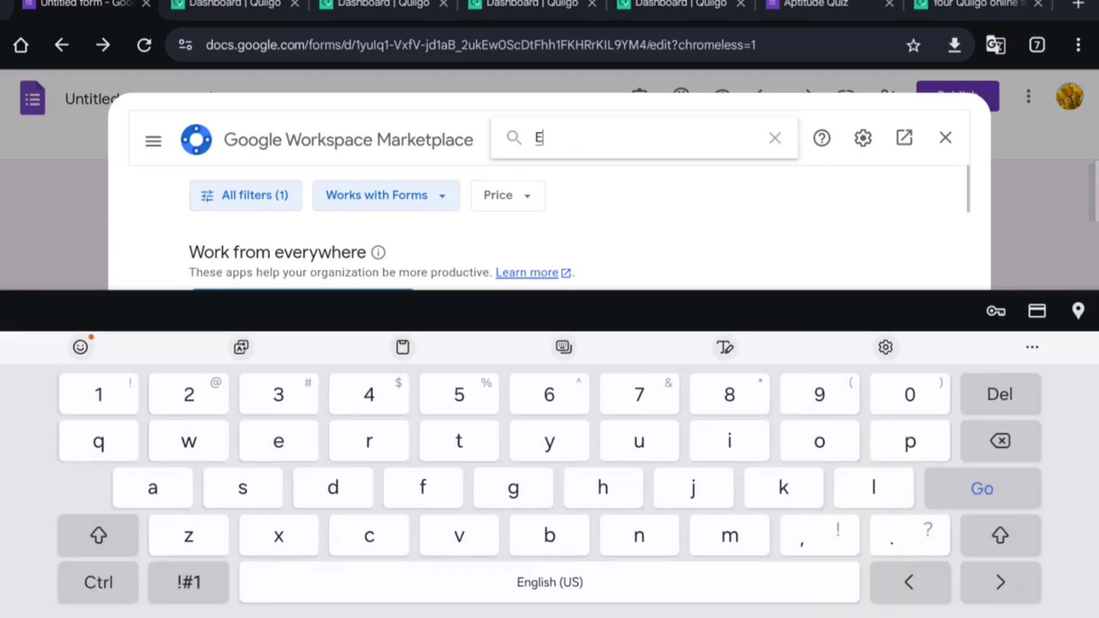
pyautogui.write('mai')
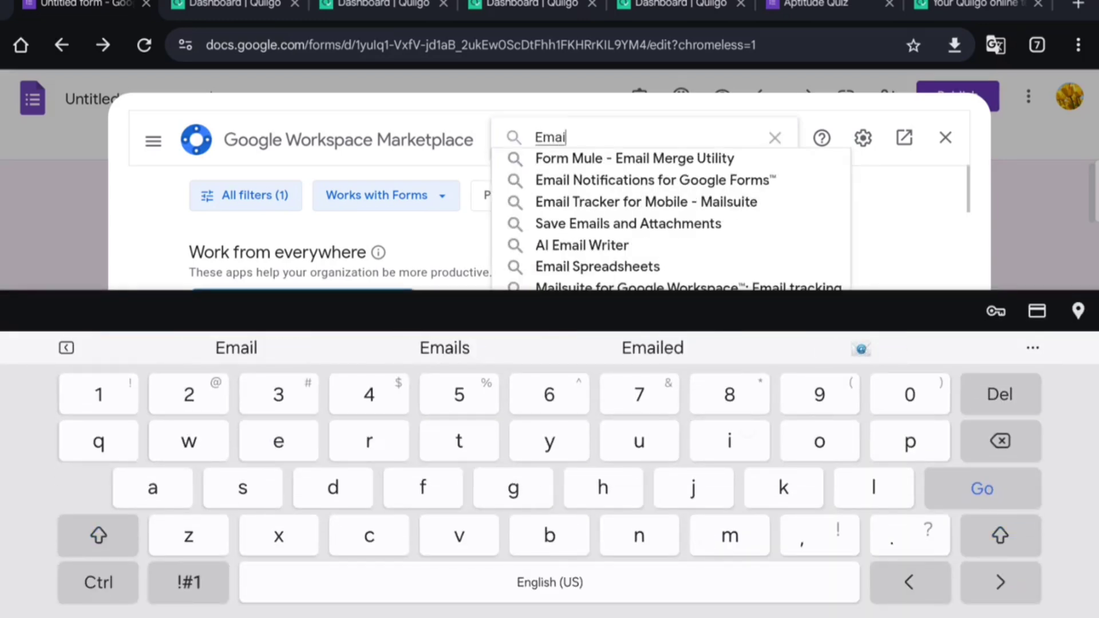
pyautogui.write('l ')
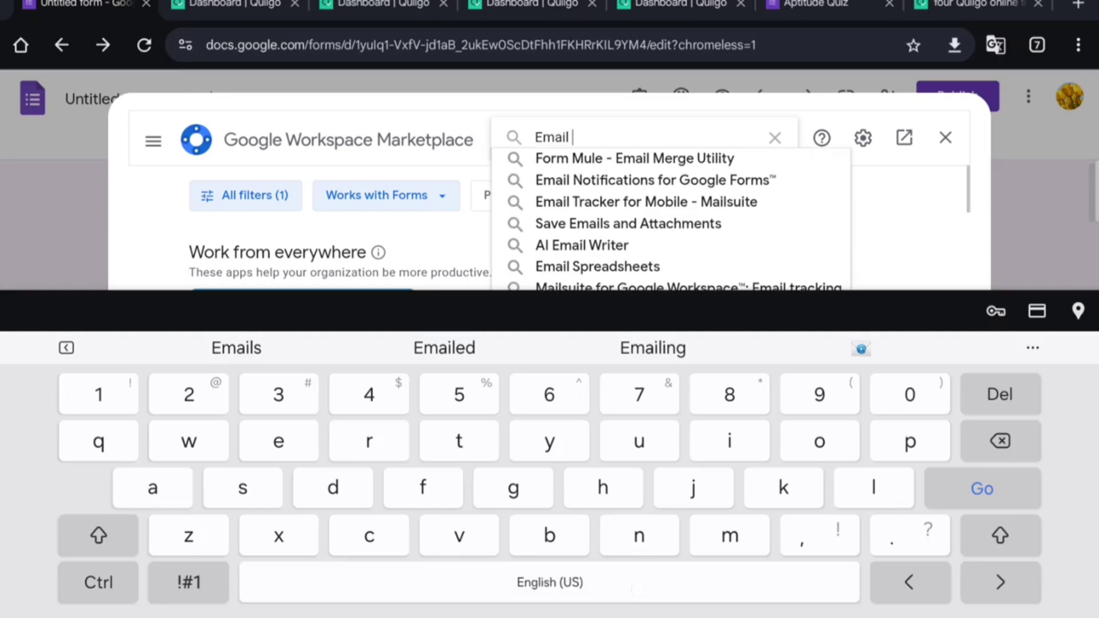
pyautogui.write('not')
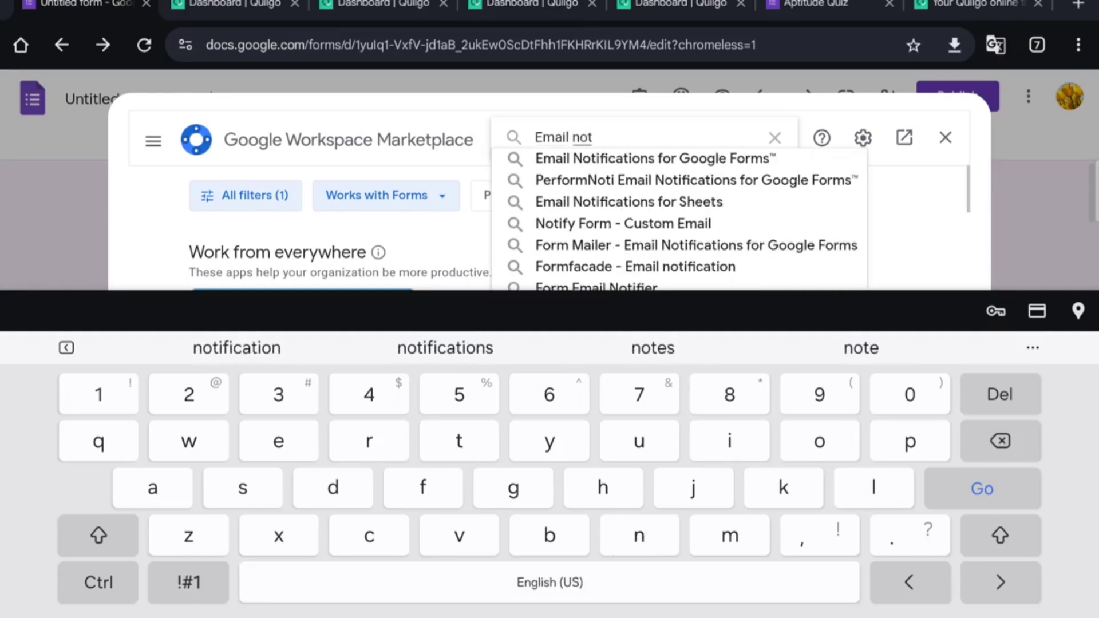
pyautogui.click(452, 348)
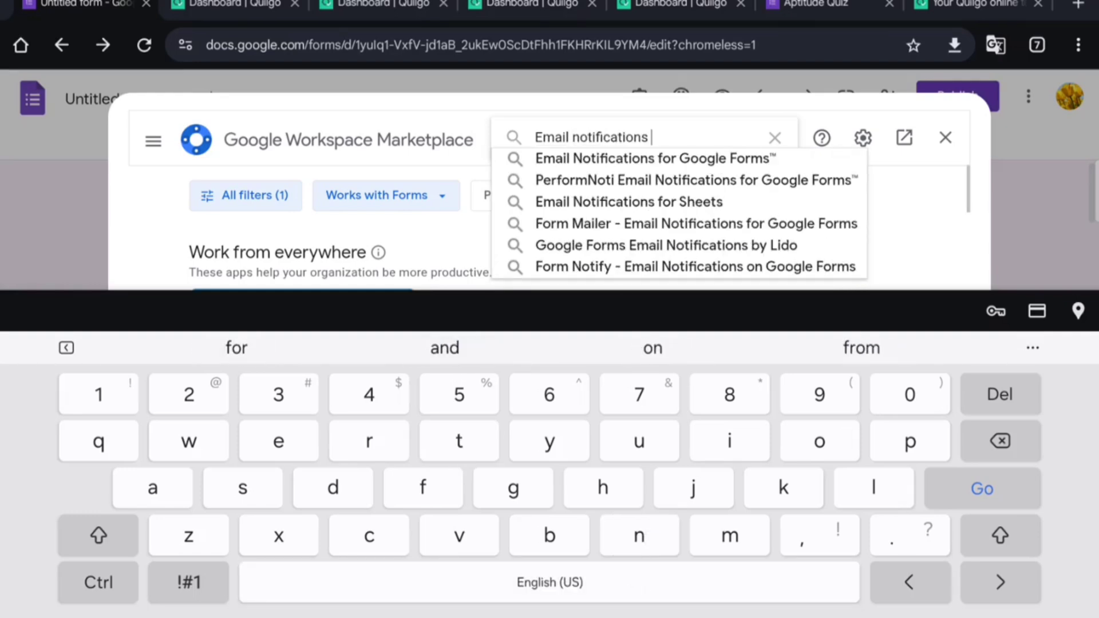
pyautogui.click(653, 158)
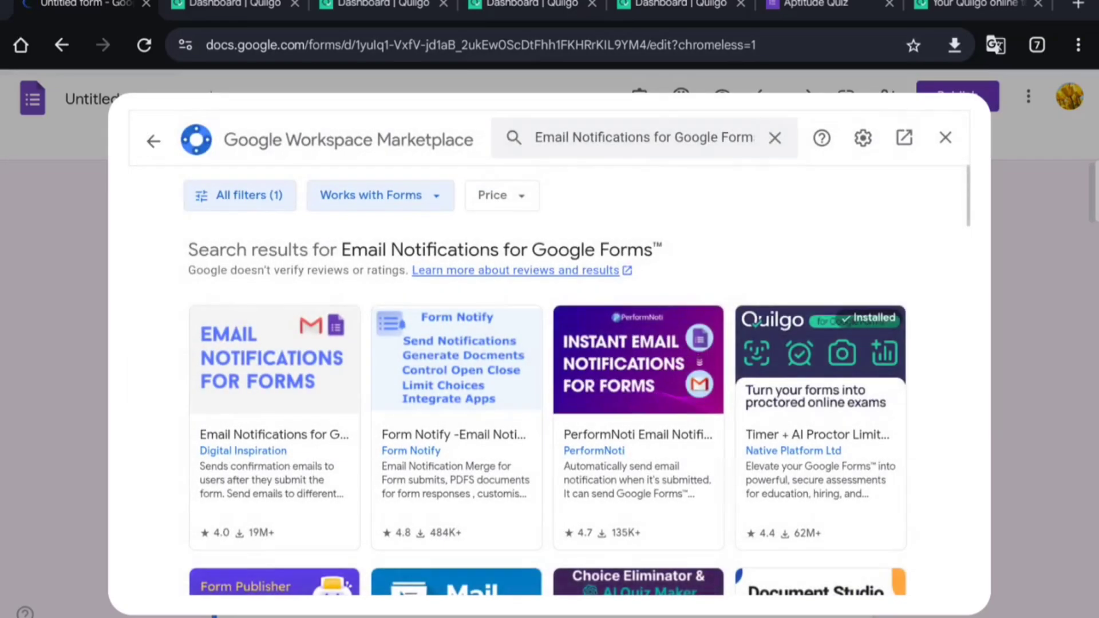
pyautogui.scroll(-3, 549, 401)
pyautogui.scroll(-3, 548, 401)
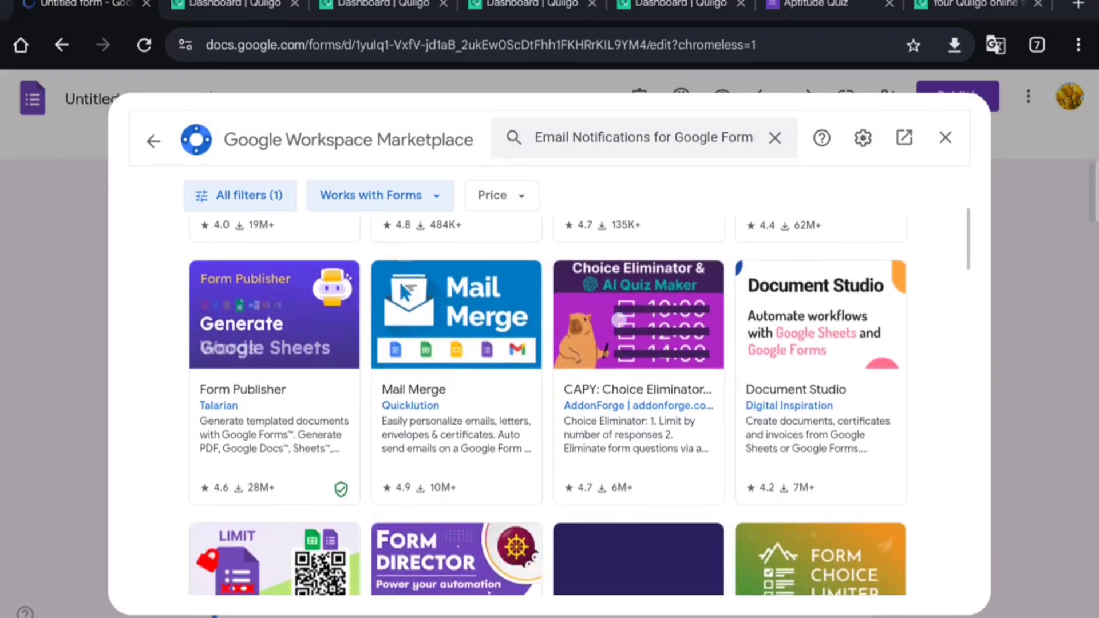
pyautogui.scroll(3, 548, 401)
pyautogui.scroll(3, 549, 401)
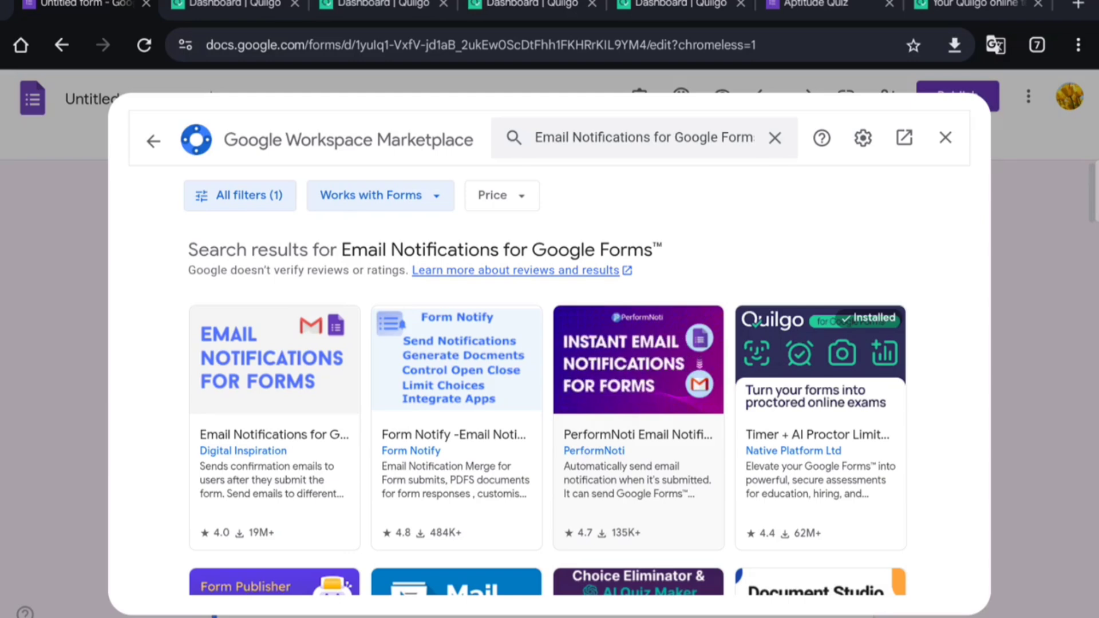
pyautogui.click(946, 137)
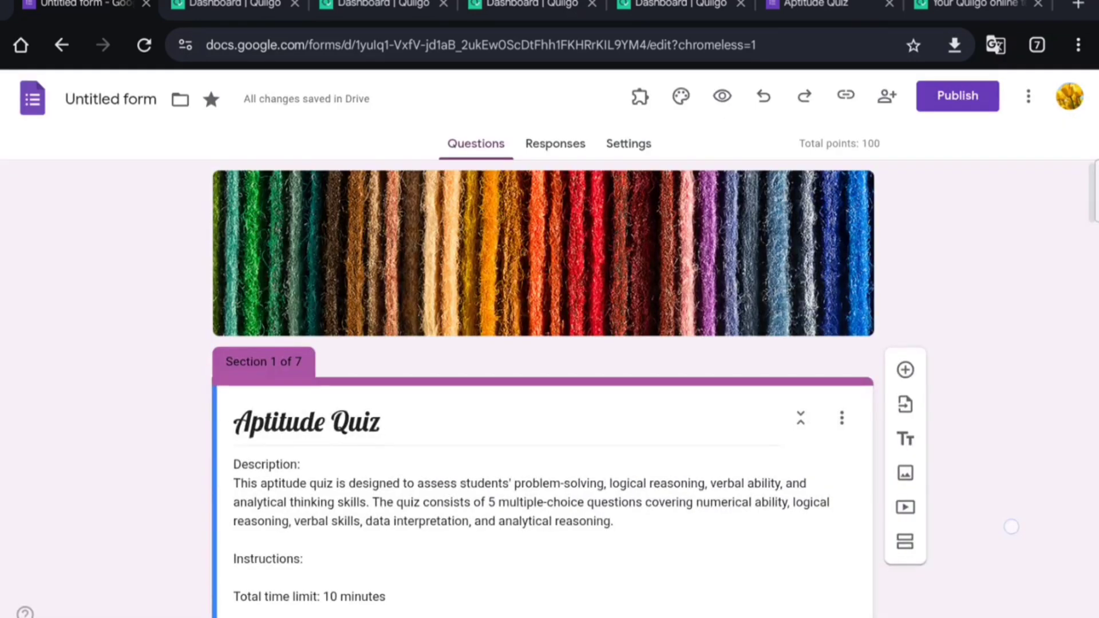
# Step: Publish the Aptitude Quiz to anyone with the link and dismiss the tip
pyautogui.scroll(-3, 1011, 527)
pyautogui.scroll(-2, 1000, 368)
pyautogui.scroll(2, 974, 530)
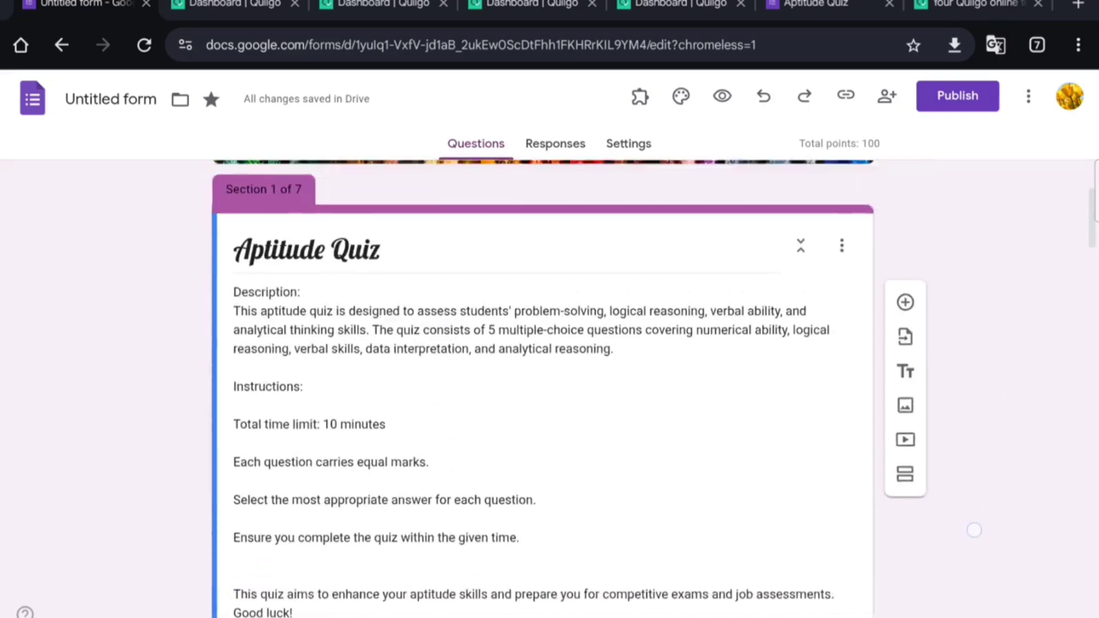
pyautogui.scroll(3, 974, 530)
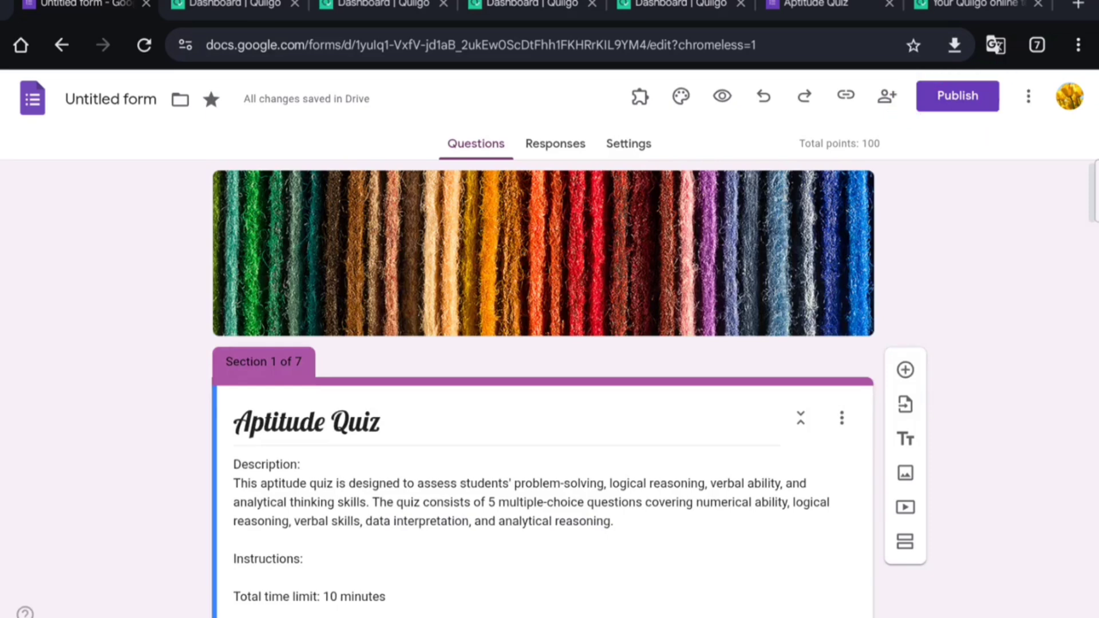
pyautogui.click(958, 96)
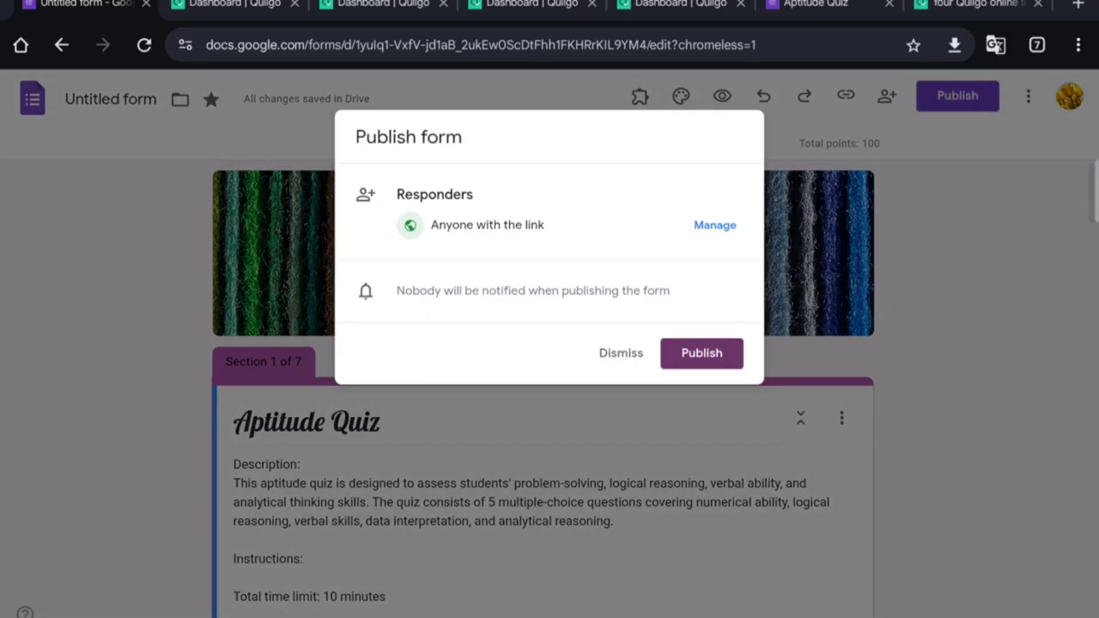
pyautogui.click(701, 353)
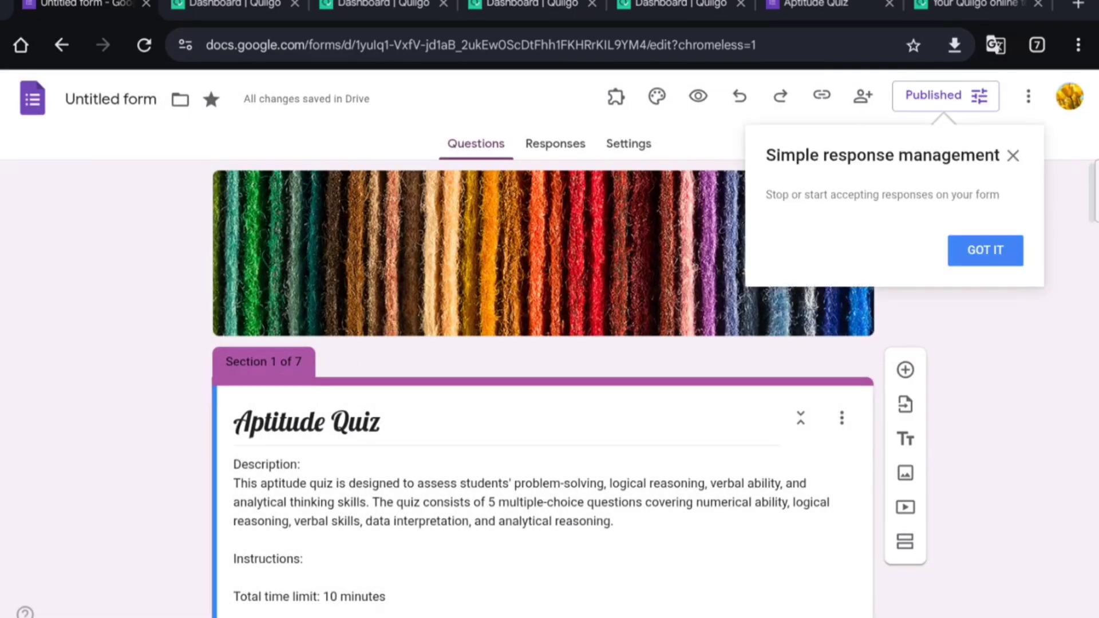
pyautogui.click(996, 249)
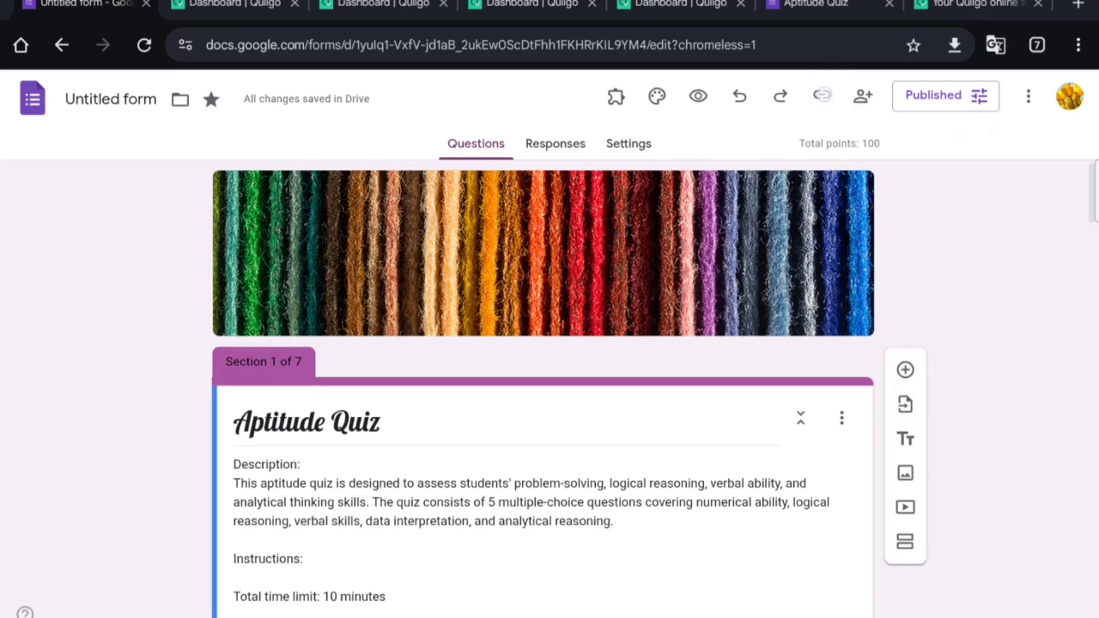
# Step: Copy the quiz's responder link and open a new browser tab
pyautogui.click(822, 95)
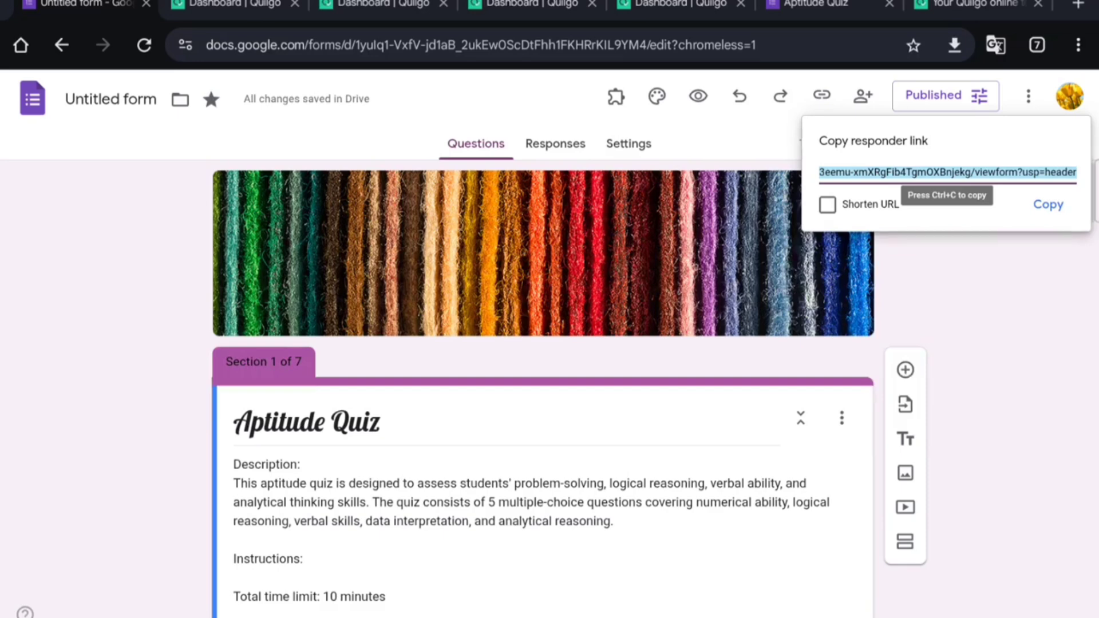
pyautogui.hotkey('ctrl', 'c')
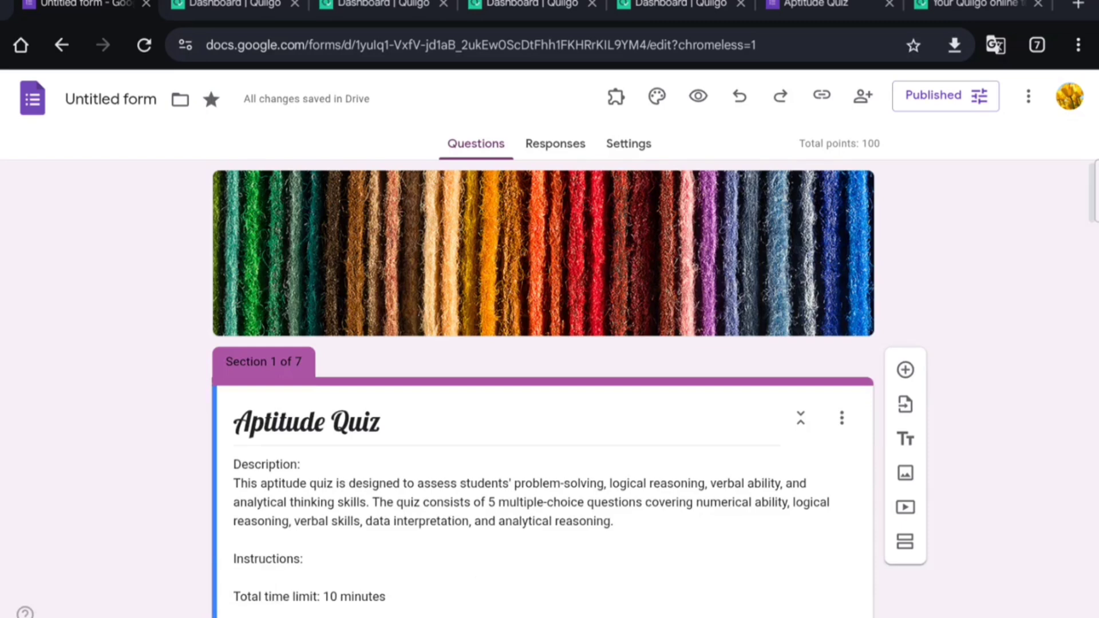
pyautogui.hotkey('ctrl', 't')
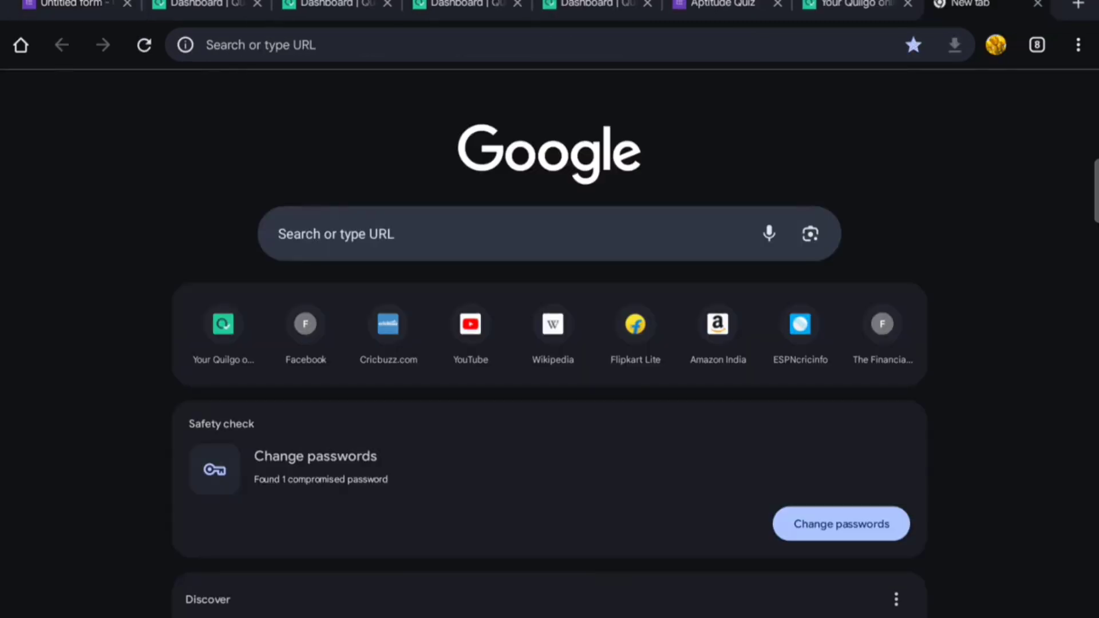
# Step: Open the copied quiz link in the new tab and scroll through its first page
pyautogui.click(441, 45)
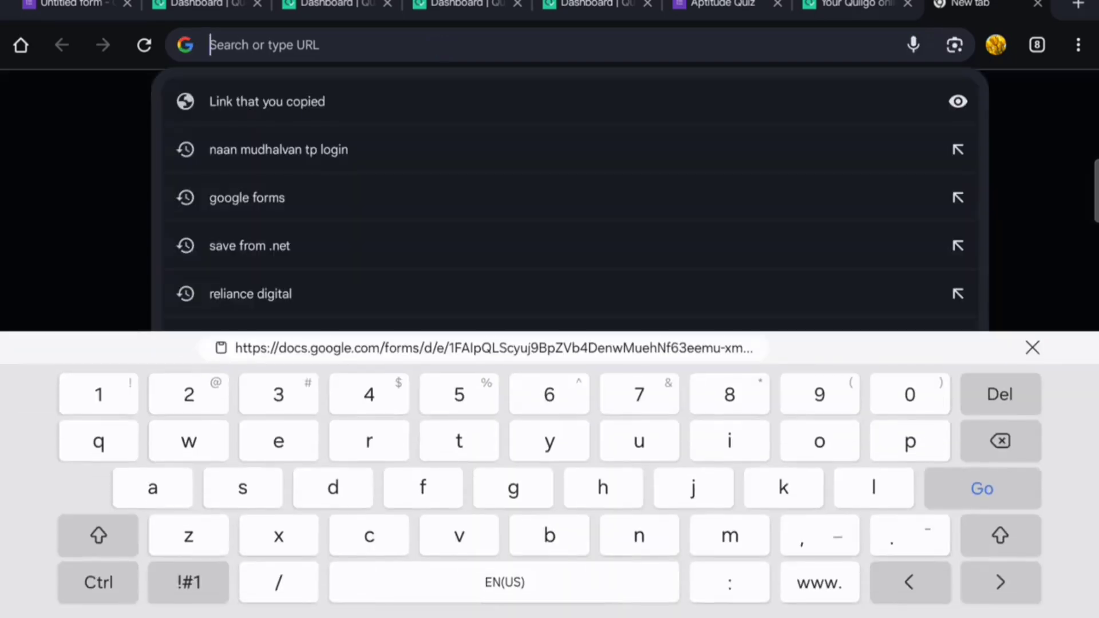
pyautogui.click(266, 101)
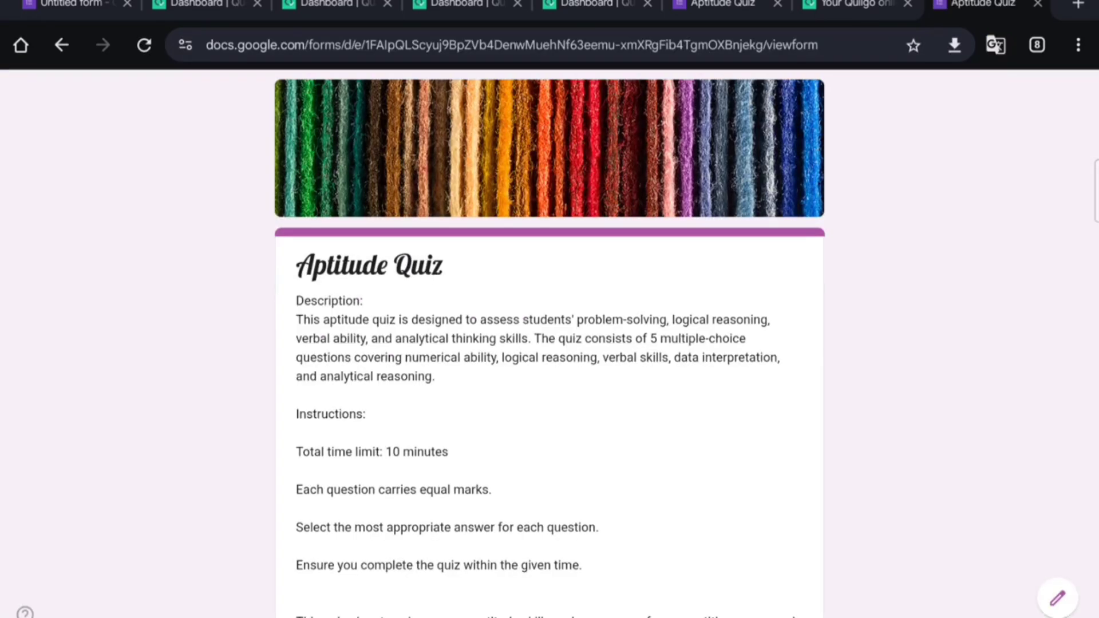
pyautogui.moveTo(716, 467); pyautogui.dragTo(736, 491)
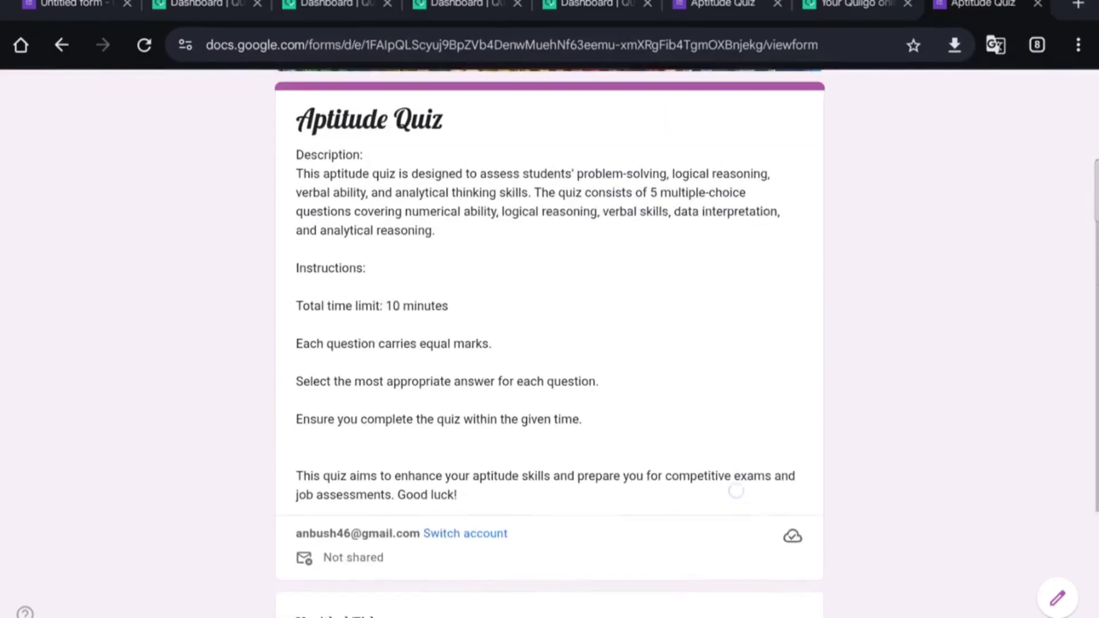
pyautogui.moveTo(742, 416); pyautogui.dragTo(744, 521)
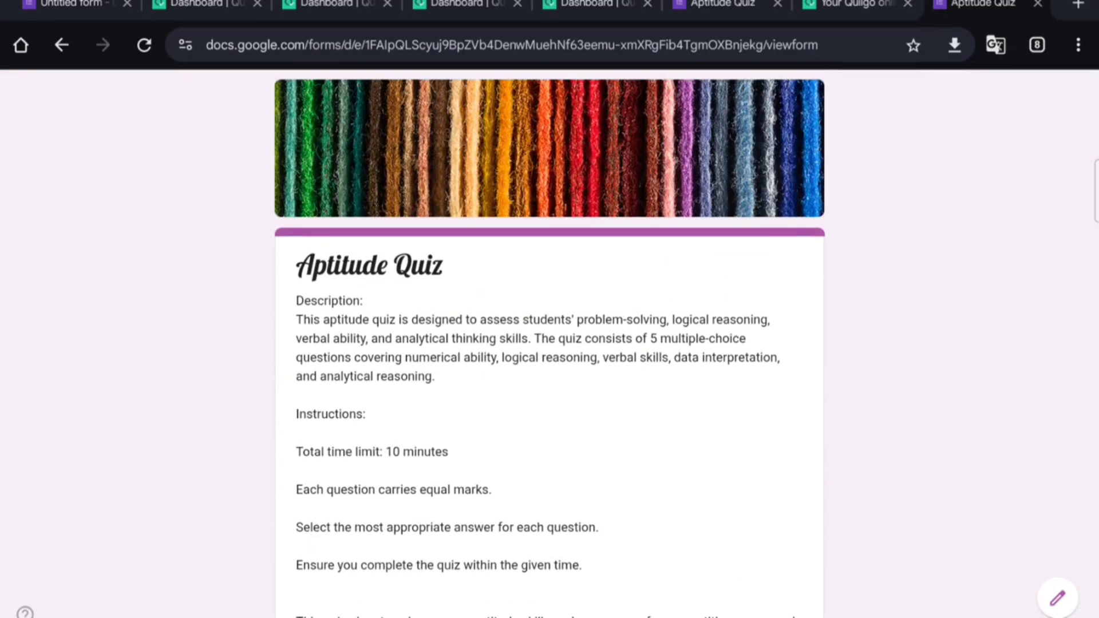
pyautogui.moveTo(661, 462); pyautogui.dragTo(714, 256)
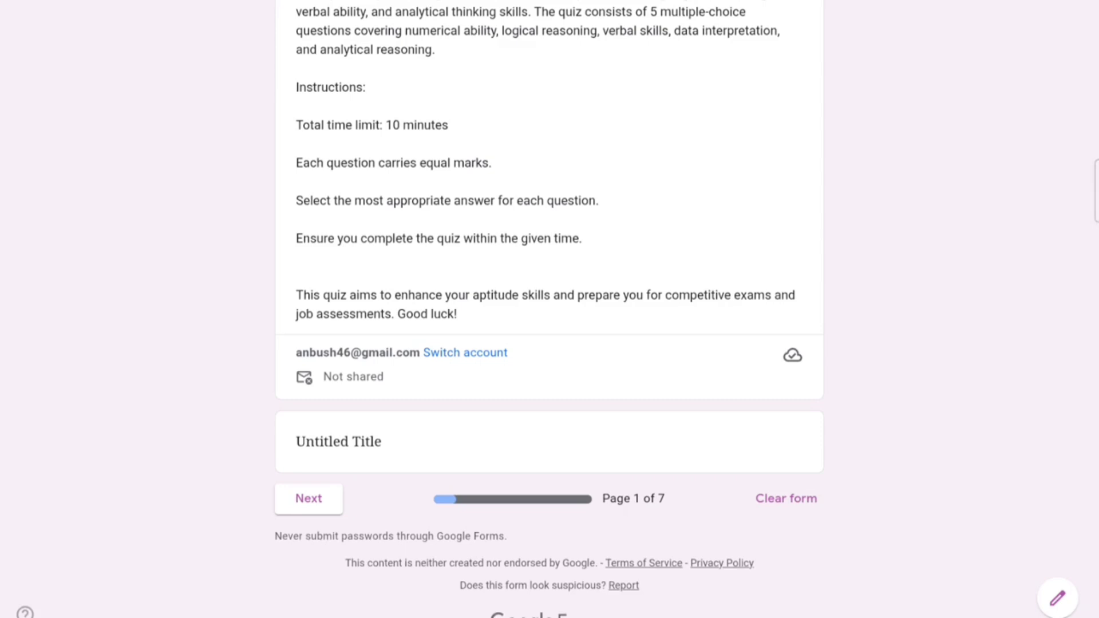
pyautogui.moveTo(681, 203); pyautogui.dragTo(678, 248)
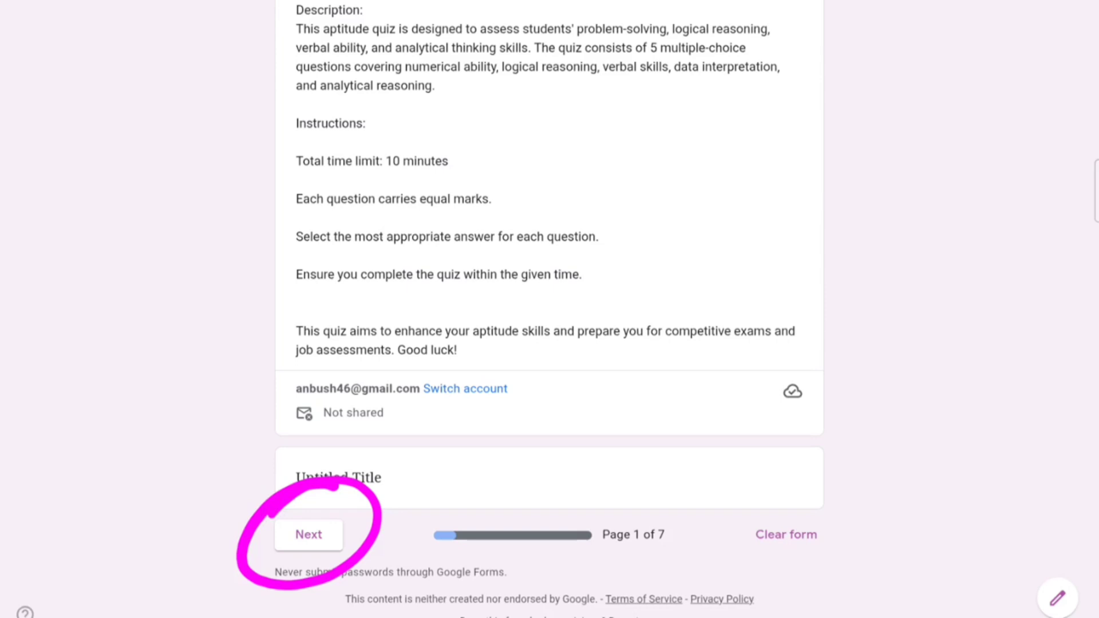
# Step: Advance the live quiz to Personal Details, then switch back to the form editor tab
pyautogui.click(309, 534)
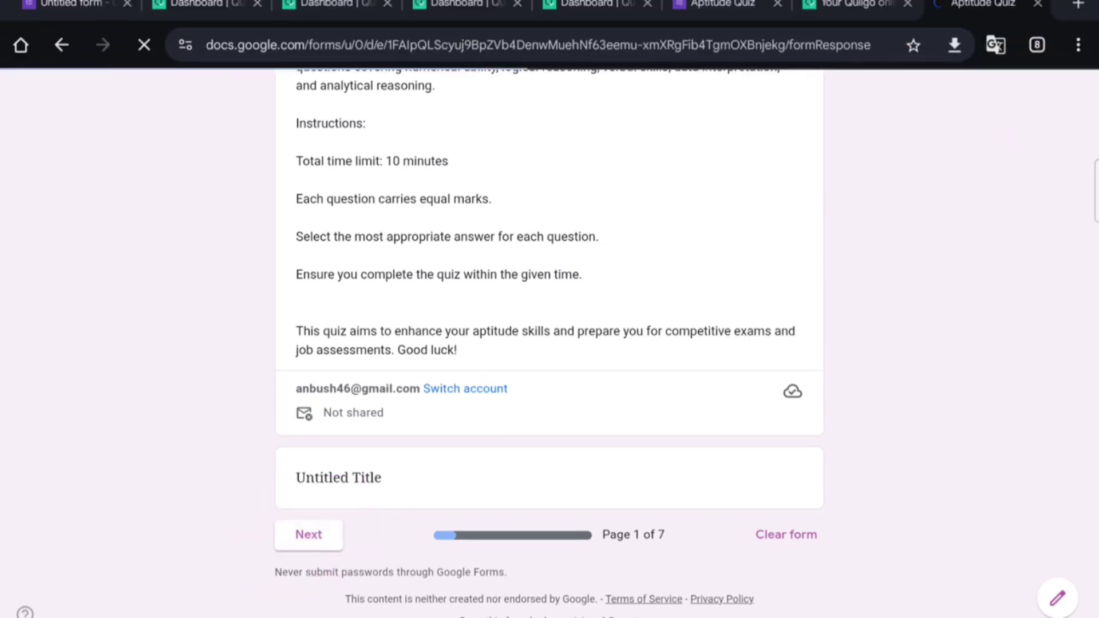
pyautogui.moveTo(944, 406); pyautogui.dragTo(943, 252)
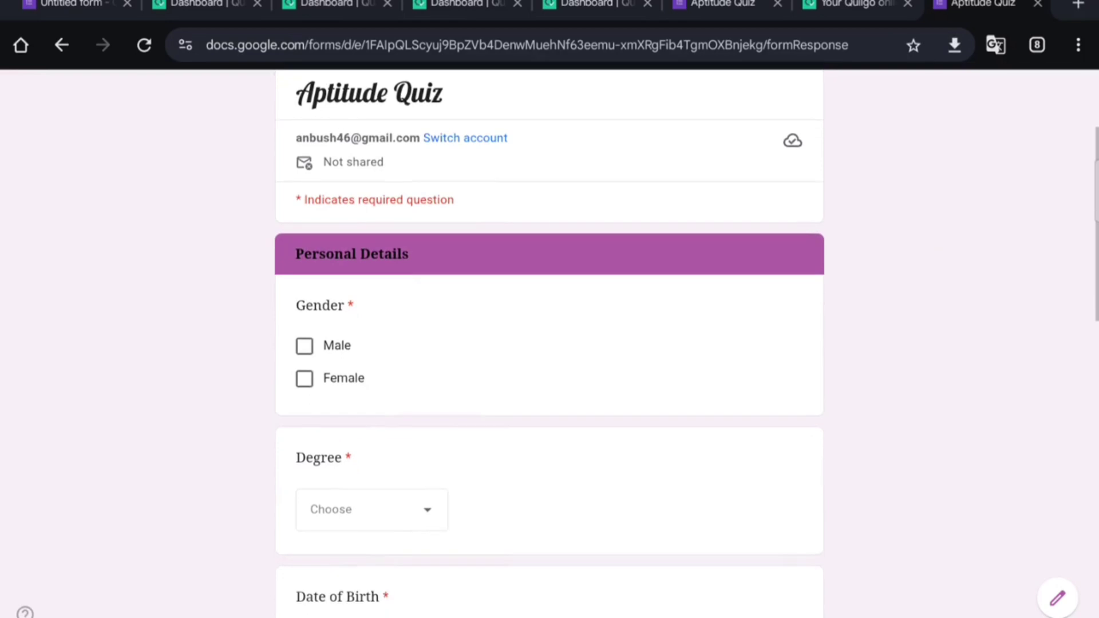
pyautogui.moveTo(924, 378); pyautogui.dragTo(922, 292)
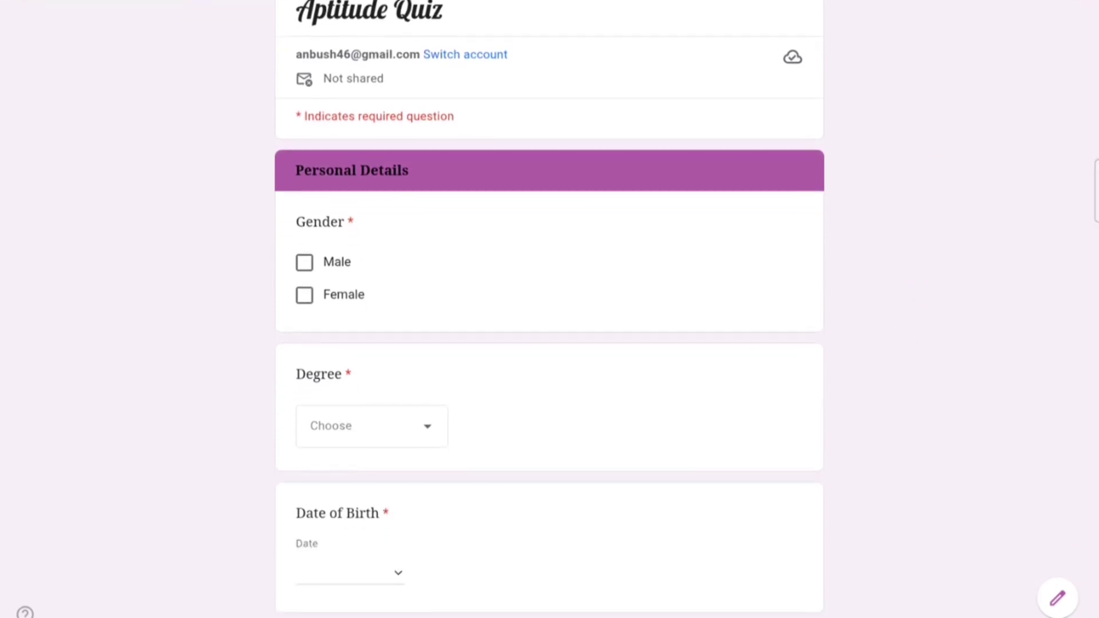
pyautogui.moveTo(785, 346); pyautogui.dragTo(753, 479)
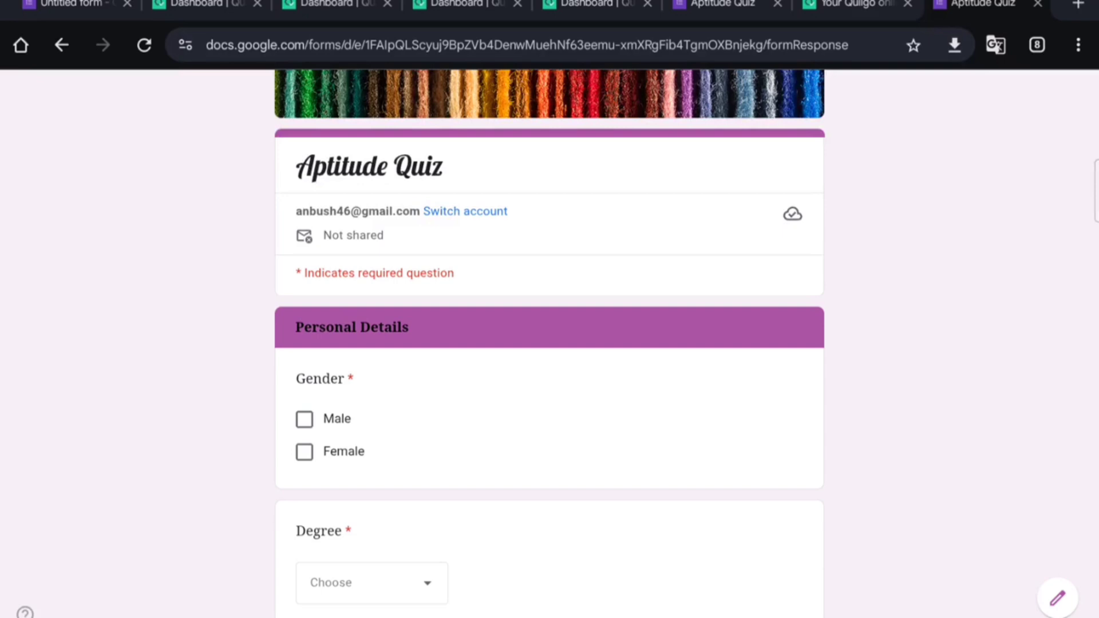
pyautogui.click(70, 7)
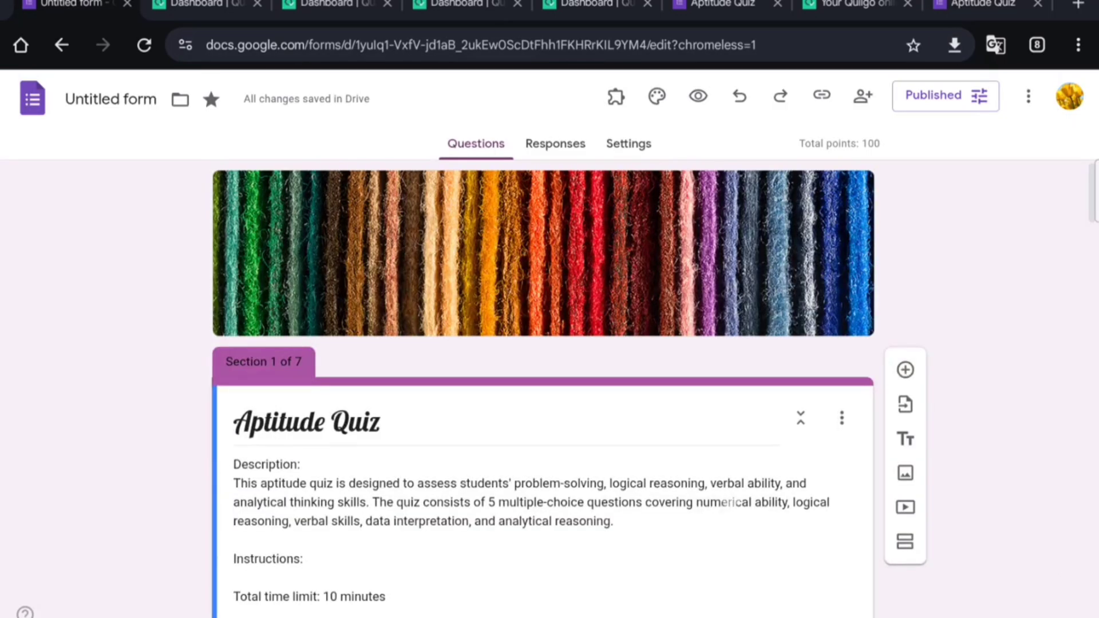
# Step: Scroll up and down through the editor's Personal Details questions to review them
pyautogui.scroll(-11, 732, 502)
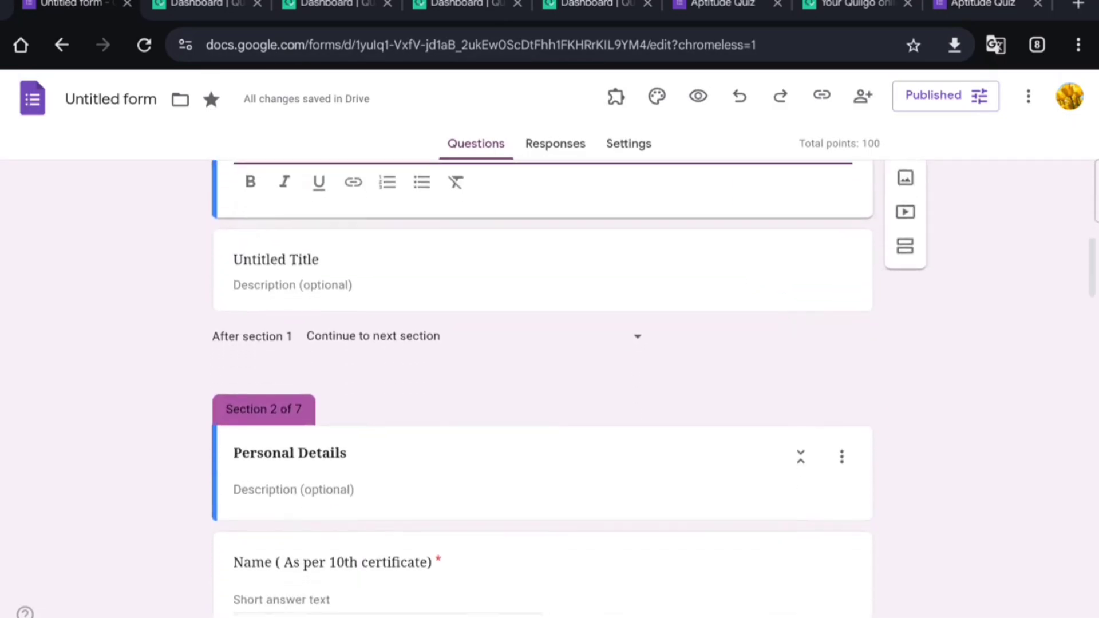
pyautogui.scroll(-1, 765, 385)
pyautogui.scroll(2, 748, 483)
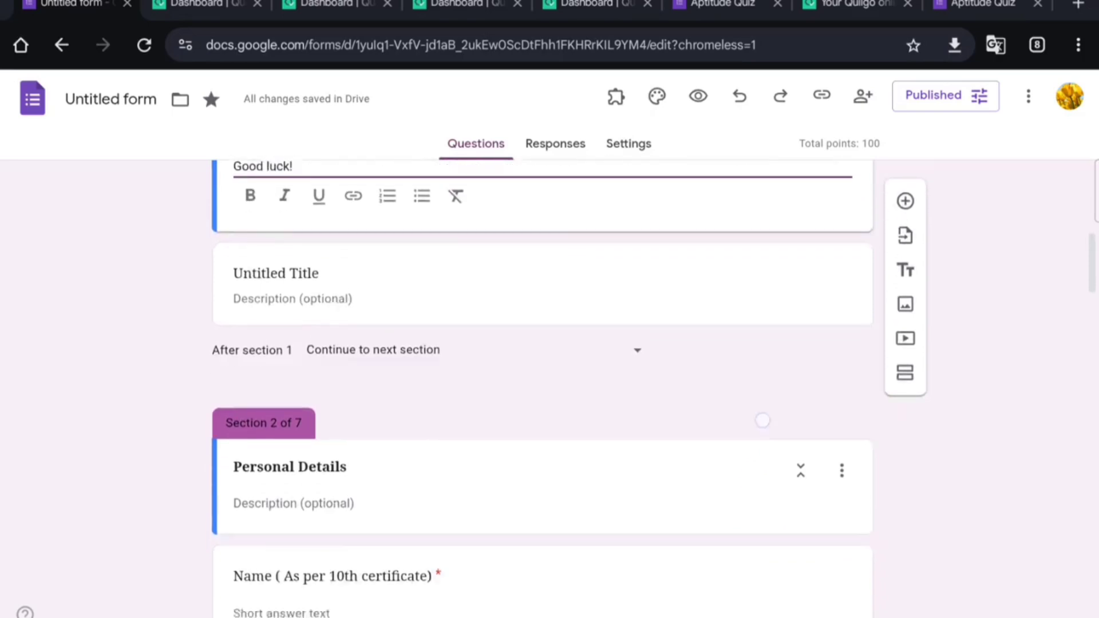
pyautogui.scroll(-12, 762, 420)
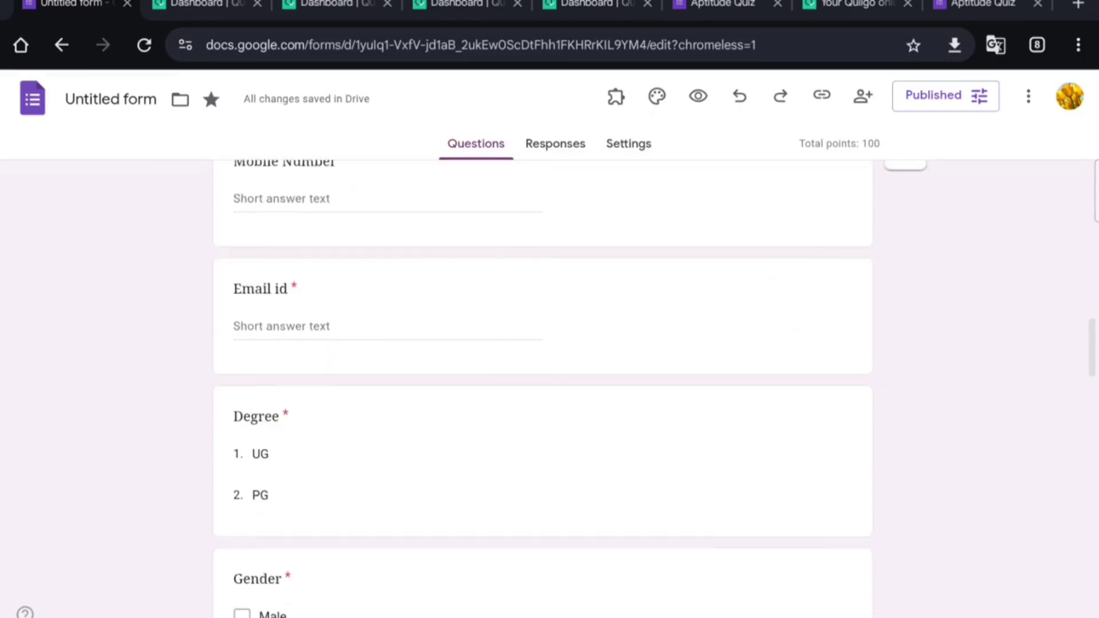
pyautogui.scroll(-7, 755, 393)
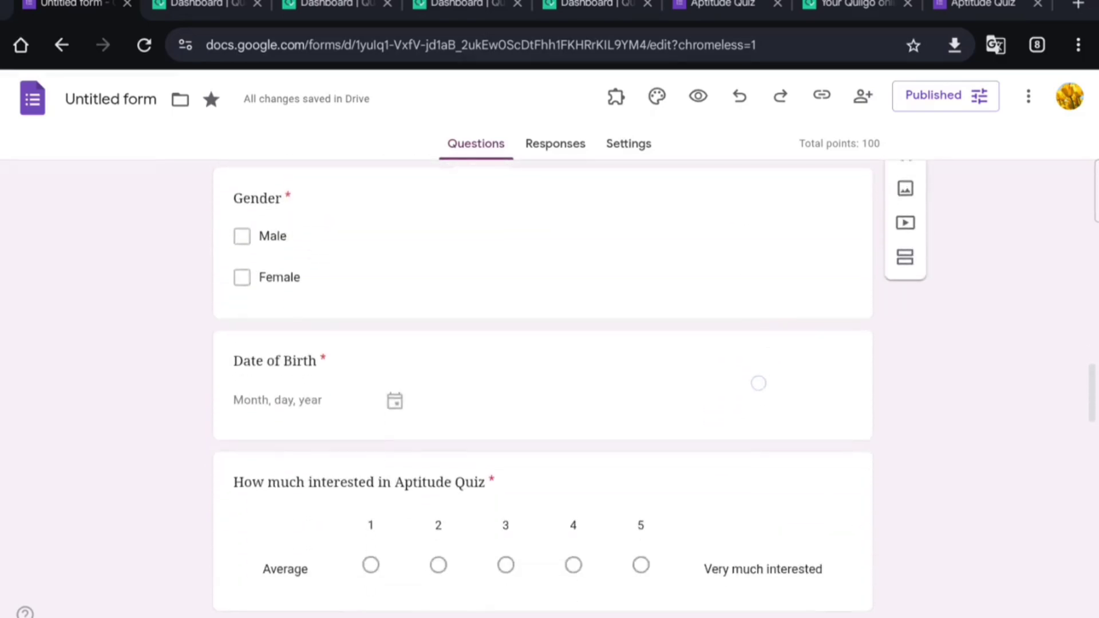
pyautogui.scroll(16, 758, 383)
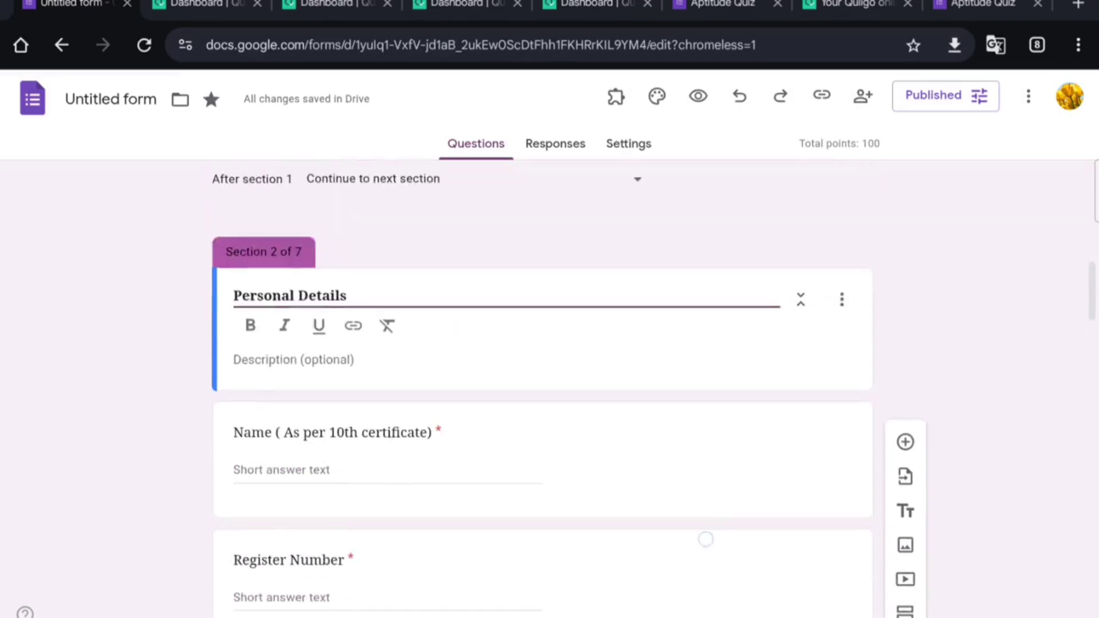
pyautogui.scroll(4, 705, 539)
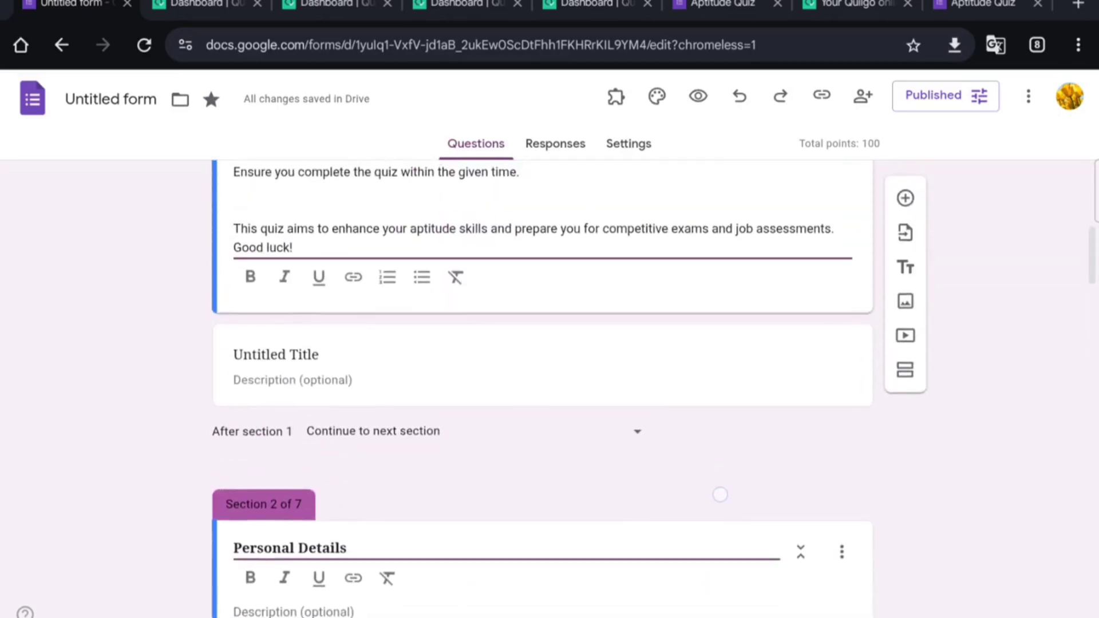
pyautogui.scroll(-8, 720, 495)
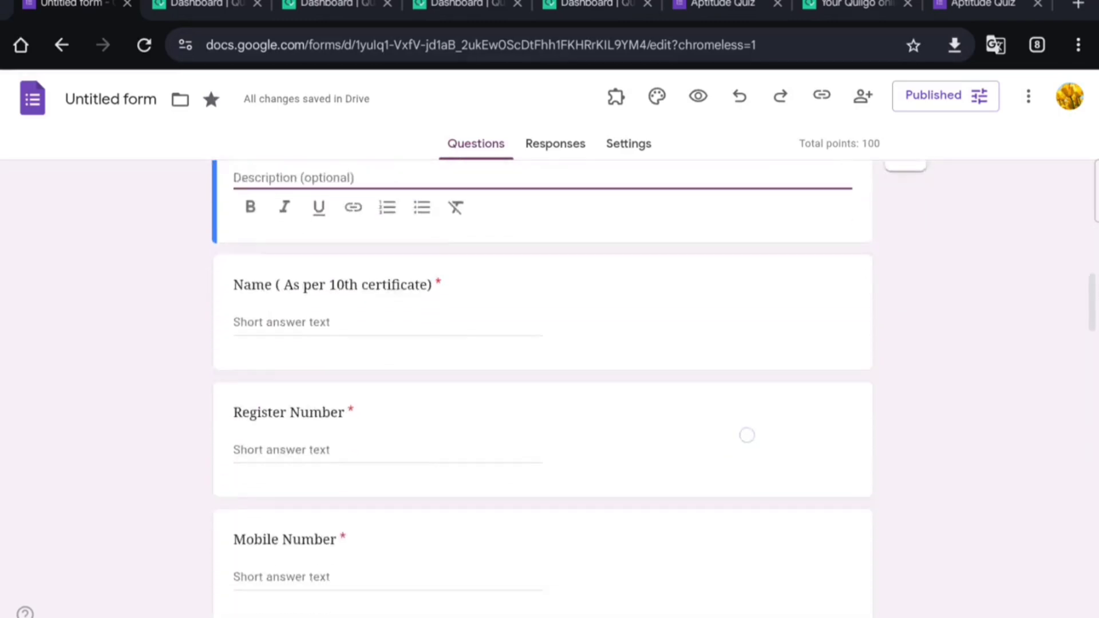
pyautogui.scroll(-7, 747, 435)
pyautogui.scroll(-4, 685, 574)
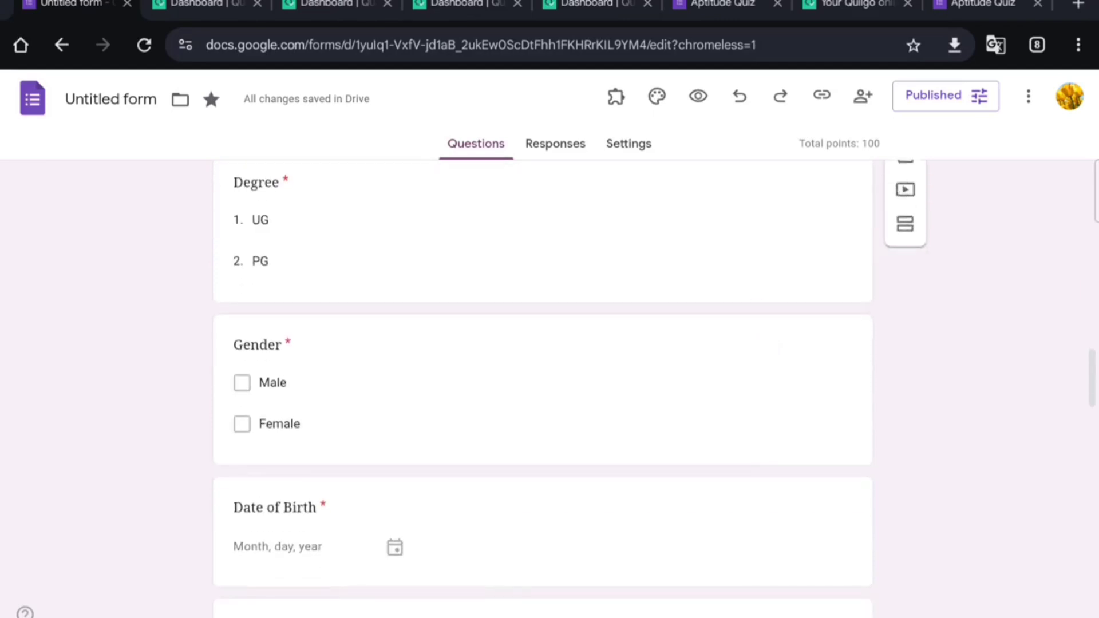
pyautogui.scroll(-6, 743, 375)
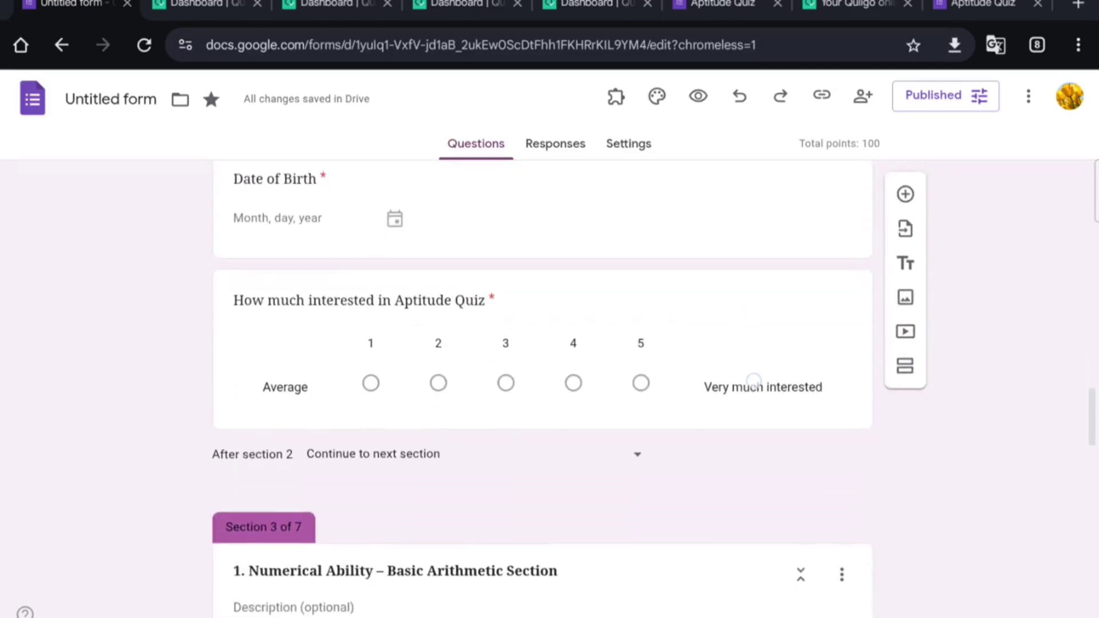
pyautogui.scroll(11, 754, 380)
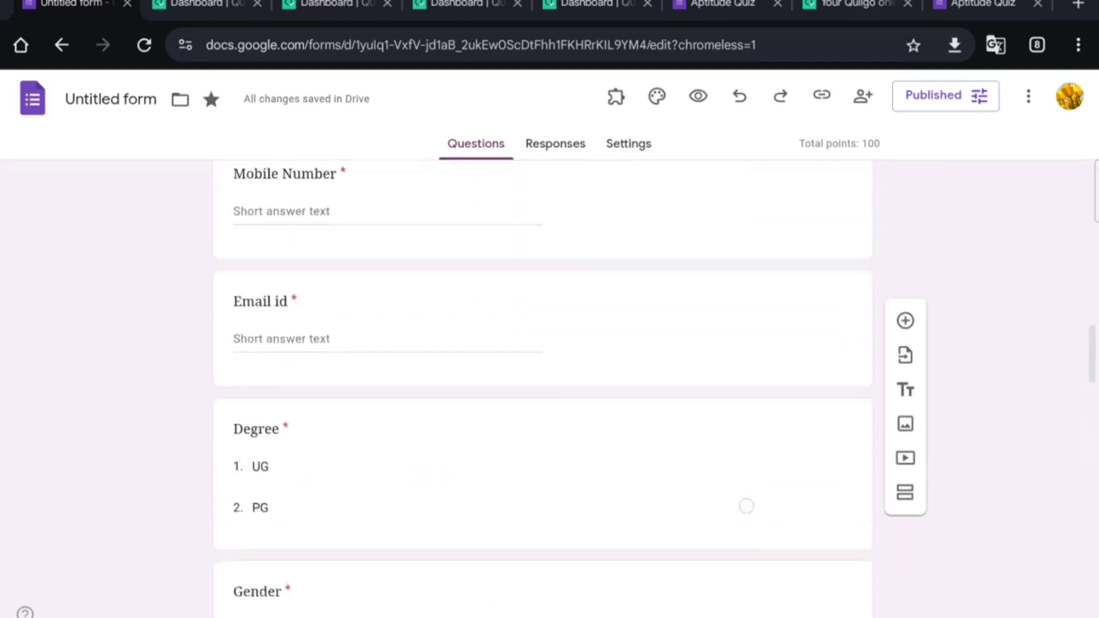
pyautogui.scroll(5, 747, 506)
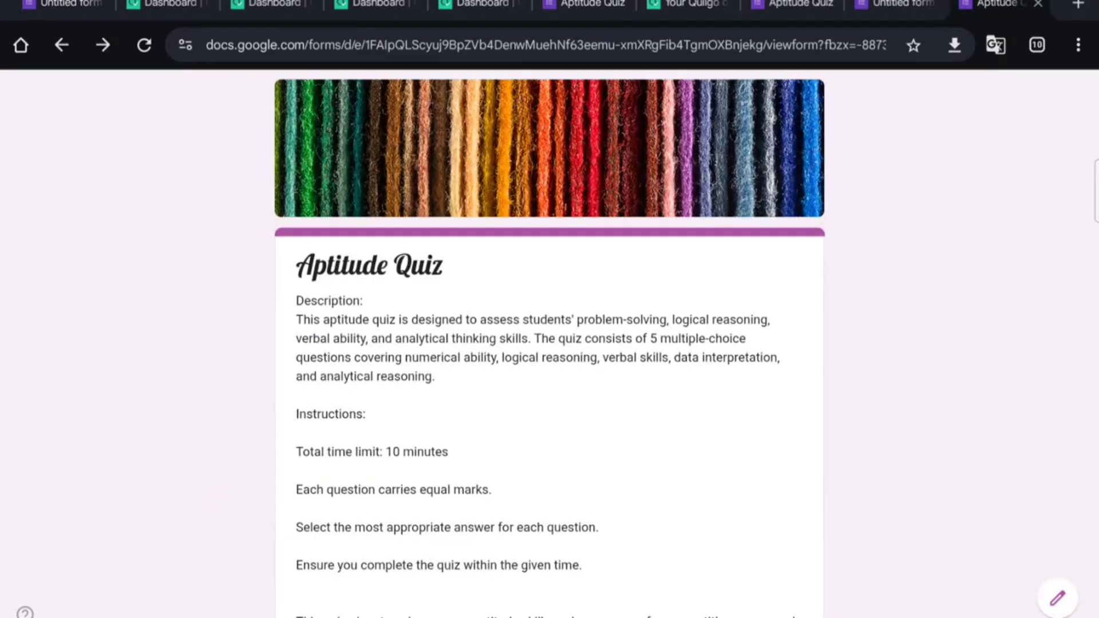
# Step: Move the live quiz from its first page on to Personal Details
pyautogui.scroll(-4, 893, 407)
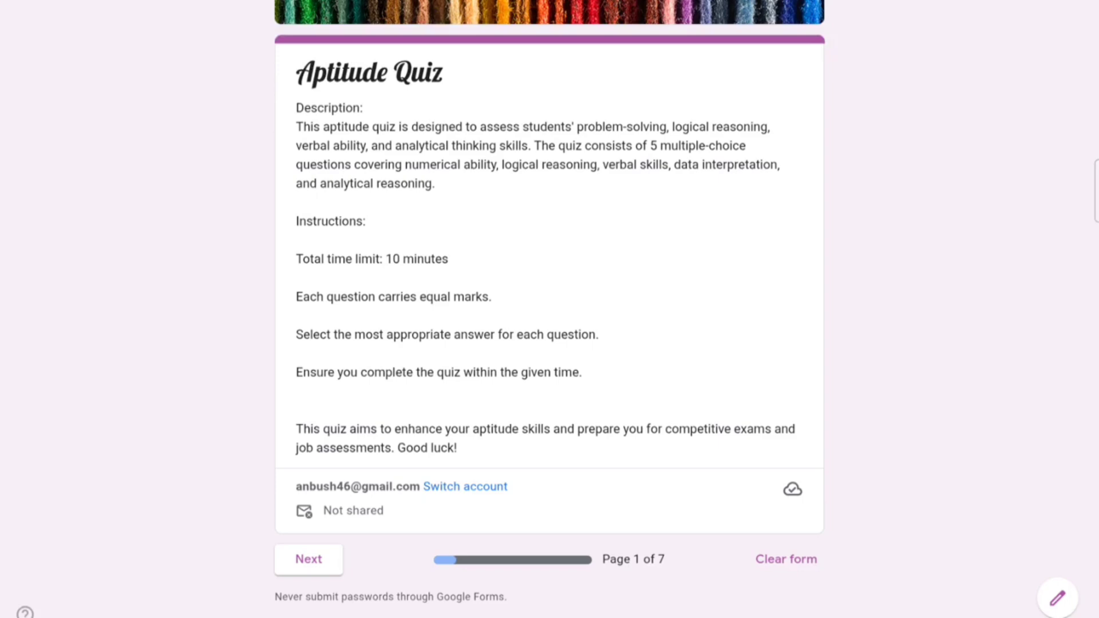
pyautogui.scroll(-2, 795, 307)
pyautogui.scroll(3, 790, 228)
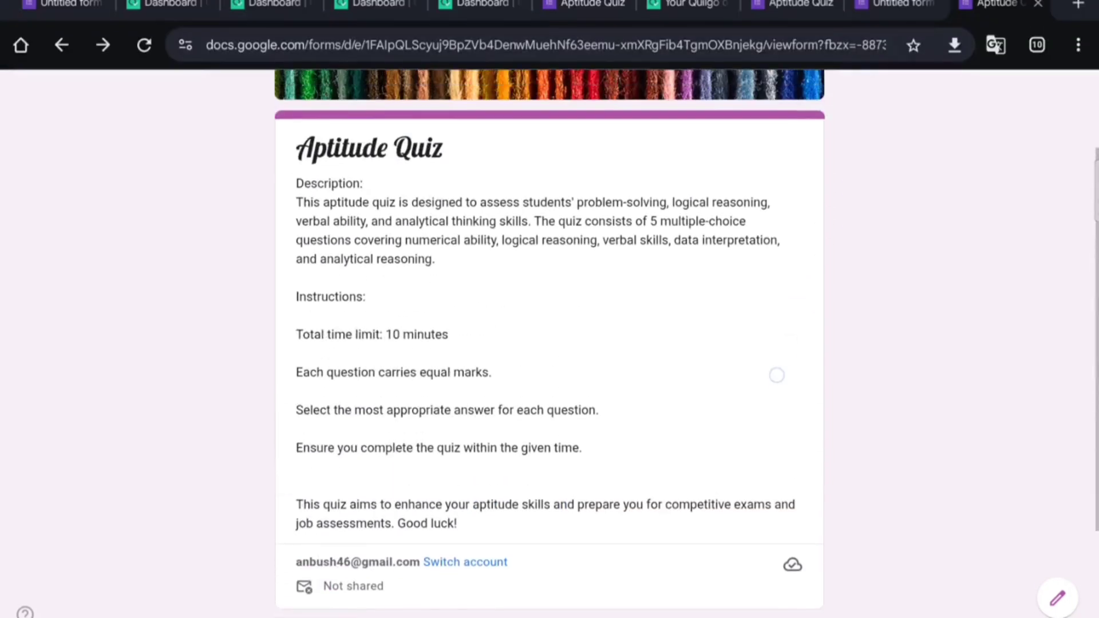
pyautogui.scroll(-2, 777, 375)
pyautogui.click(308, 524)
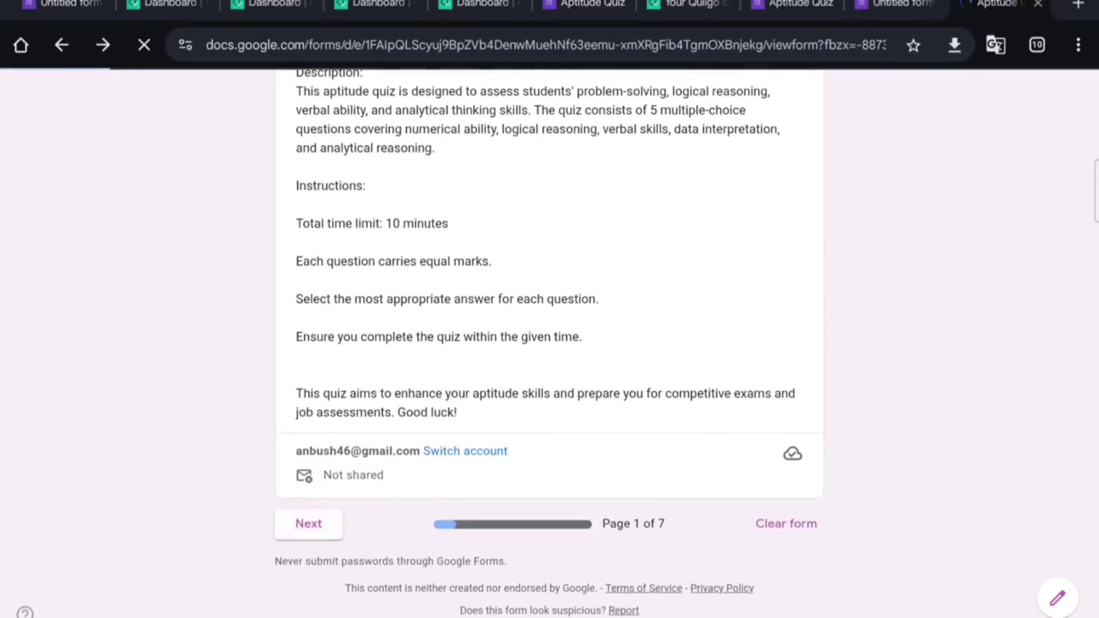
# Step: Enter the respondent's name in the Name field and close the keyboard
pyautogui.scroll(-3, 924, 243)
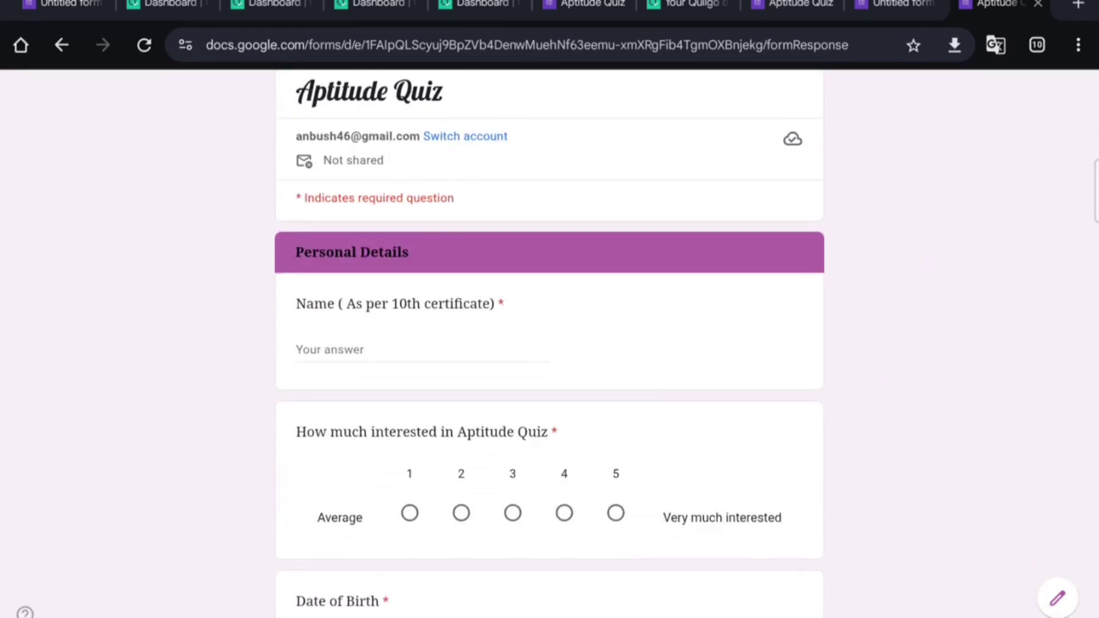
pyautogui.click(337, 342)
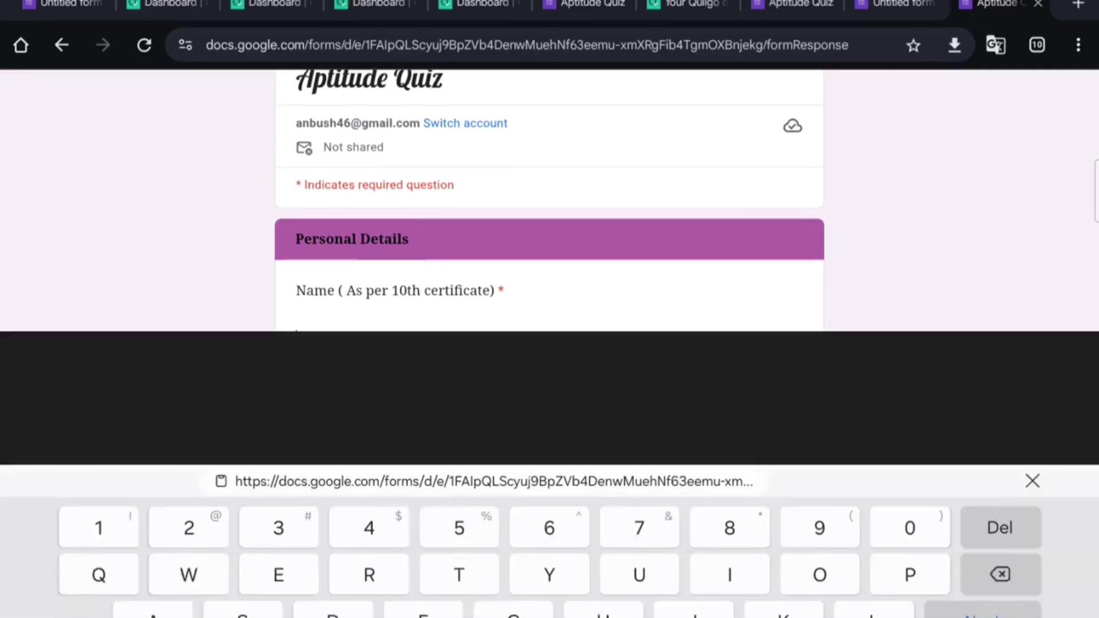
pyautogui.write('Vij')
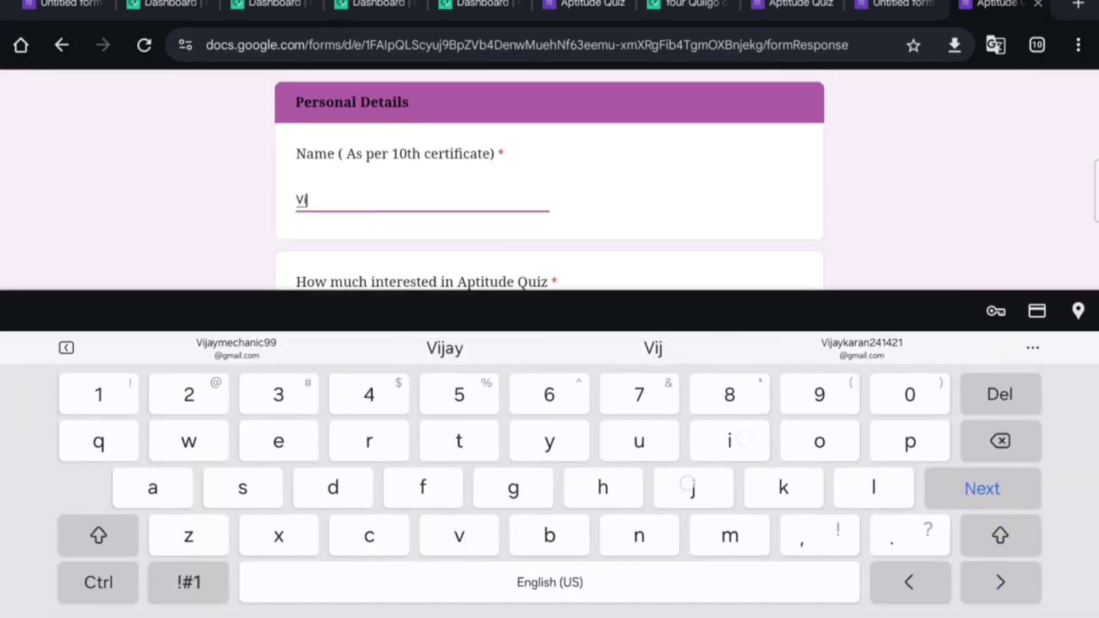
pyautogui.write('ay')
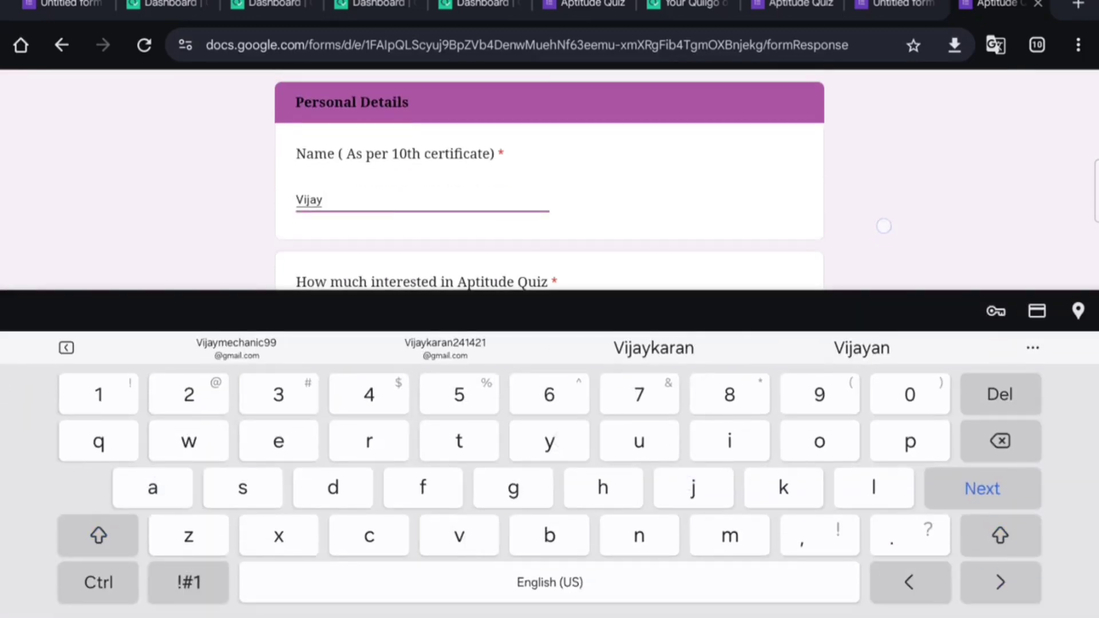
pyautogui.scroll(-2, 550, 172)
pyautogui.scroll(-1, 864, 180)
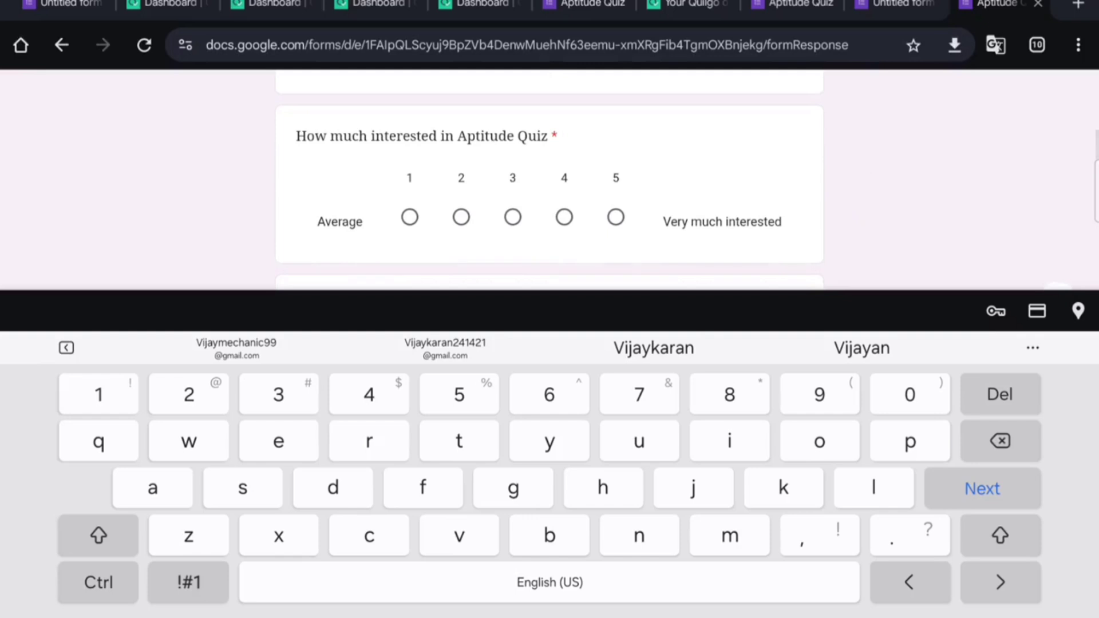
pyautogui.click(616, 217)
pyautogui.click(616, 513)
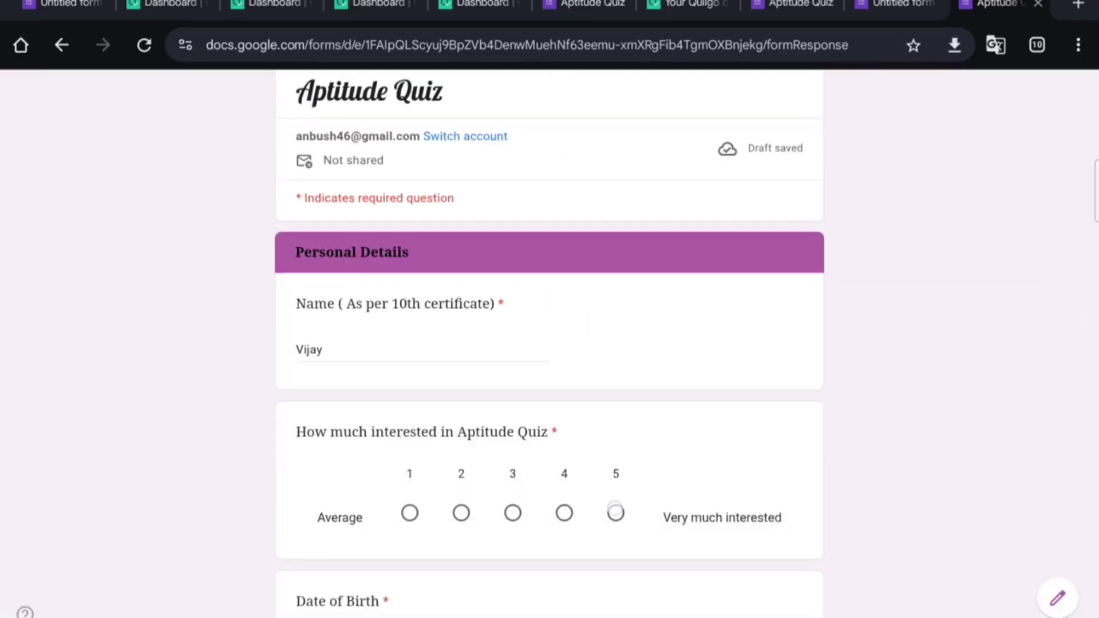
pyautogui.scroll(-3, 900, 493)
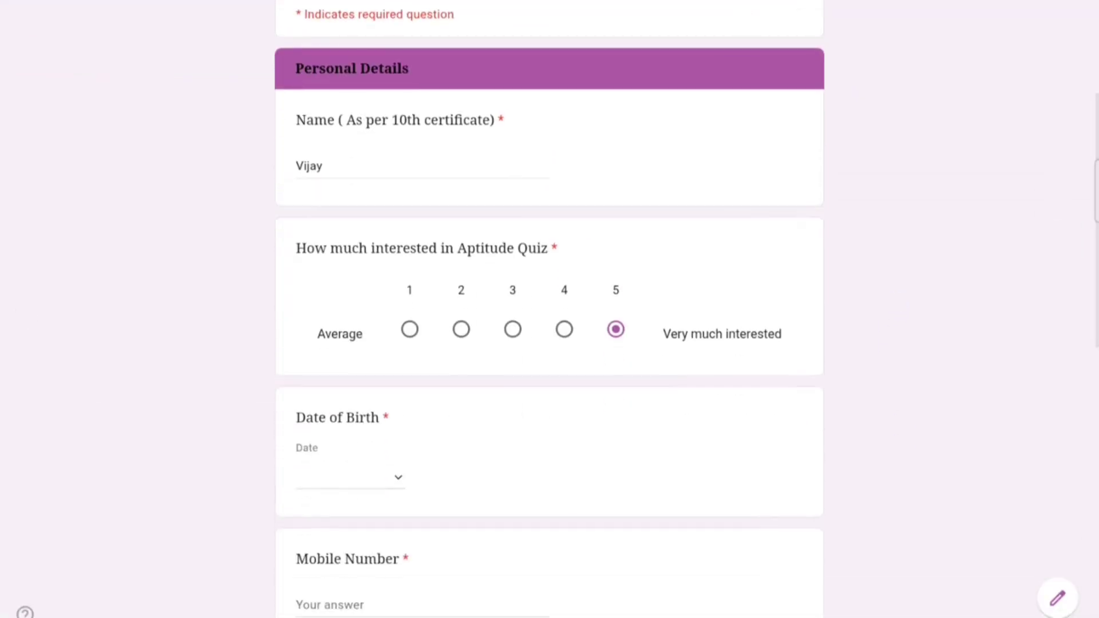
pyautogui.click(399, 474)
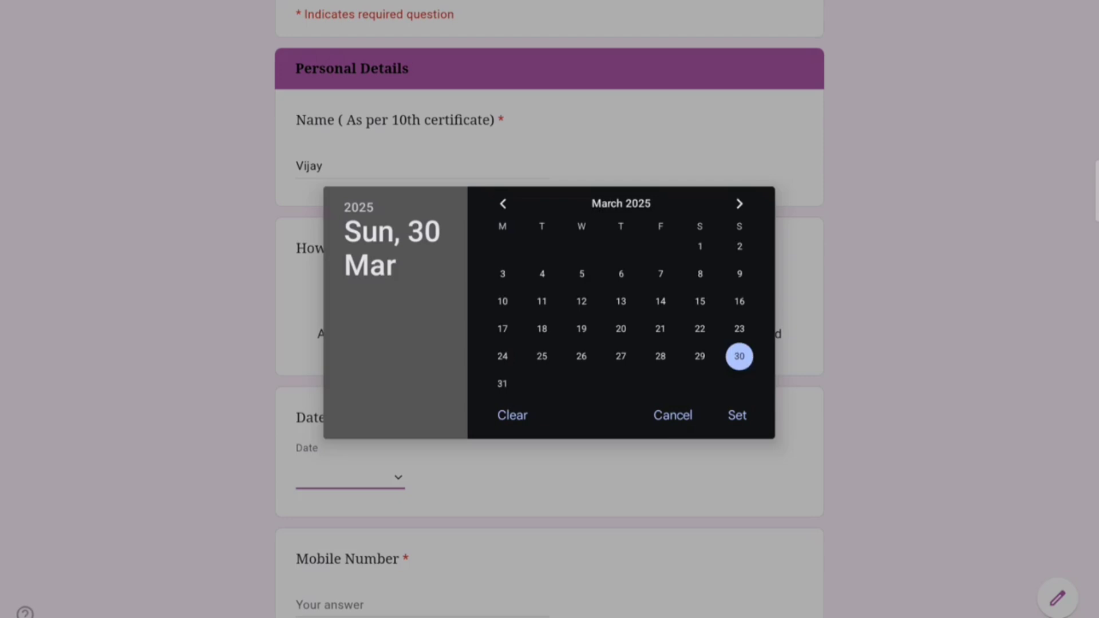
pyautogui.click(635, 208)
pyautogui.click(358, 207)
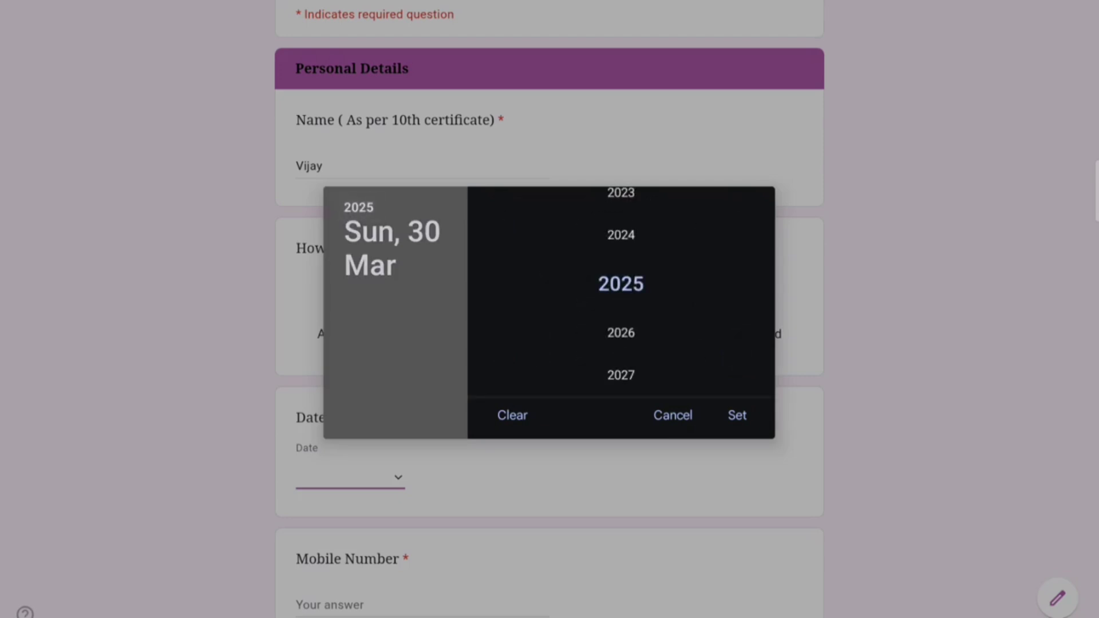
pyautogui.scroll(9, 618, 287)
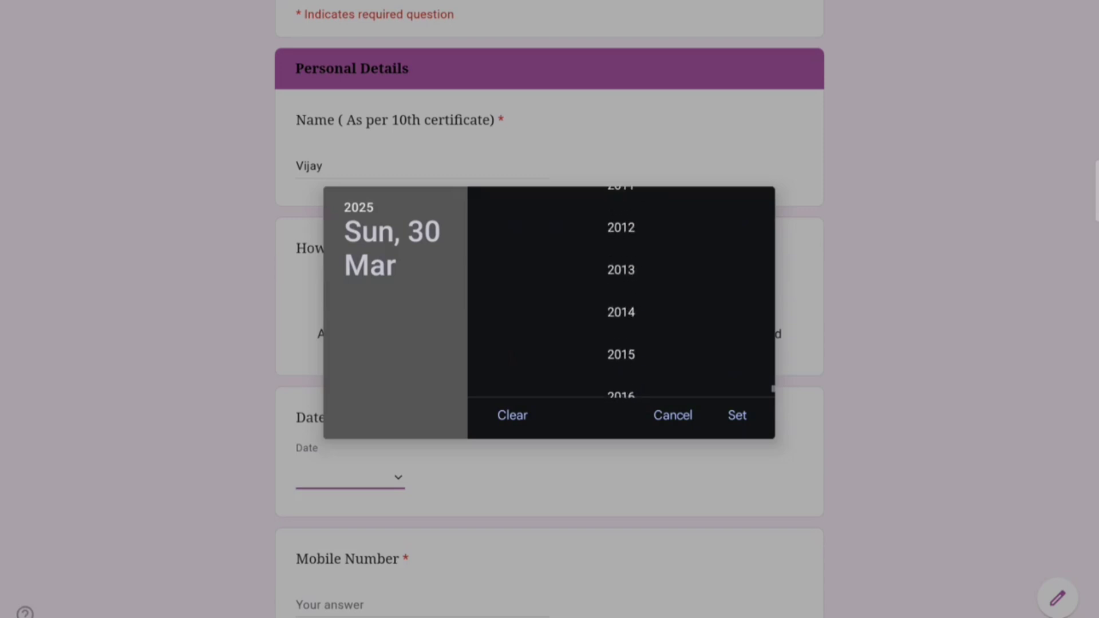
pyautogui.scroll(6, 619, 359)
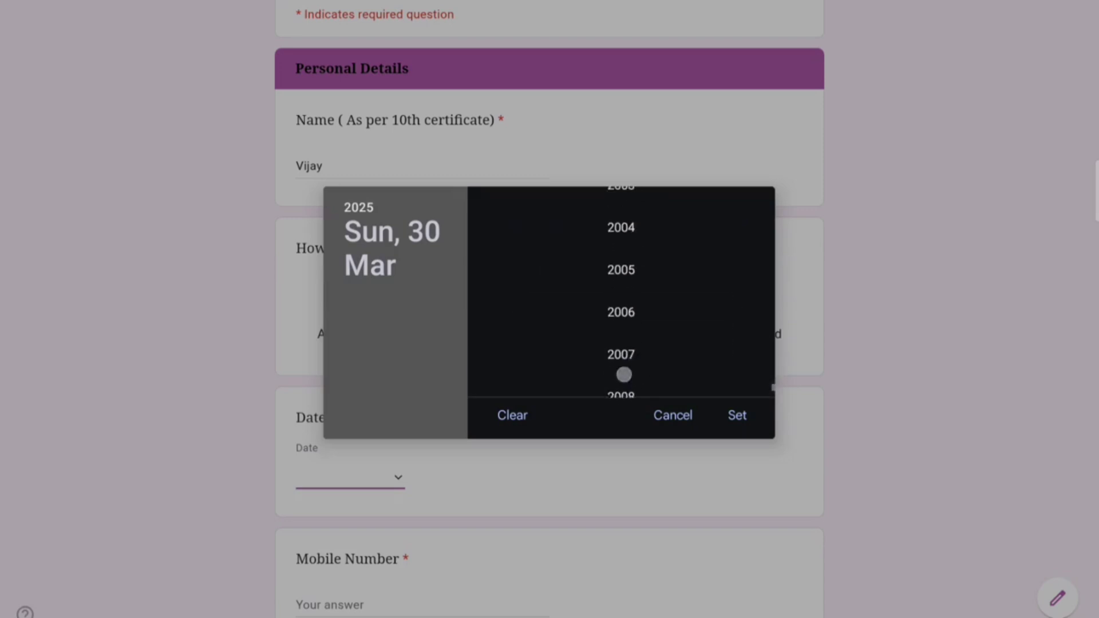
pyautogui.scroll(3, 626, 351)
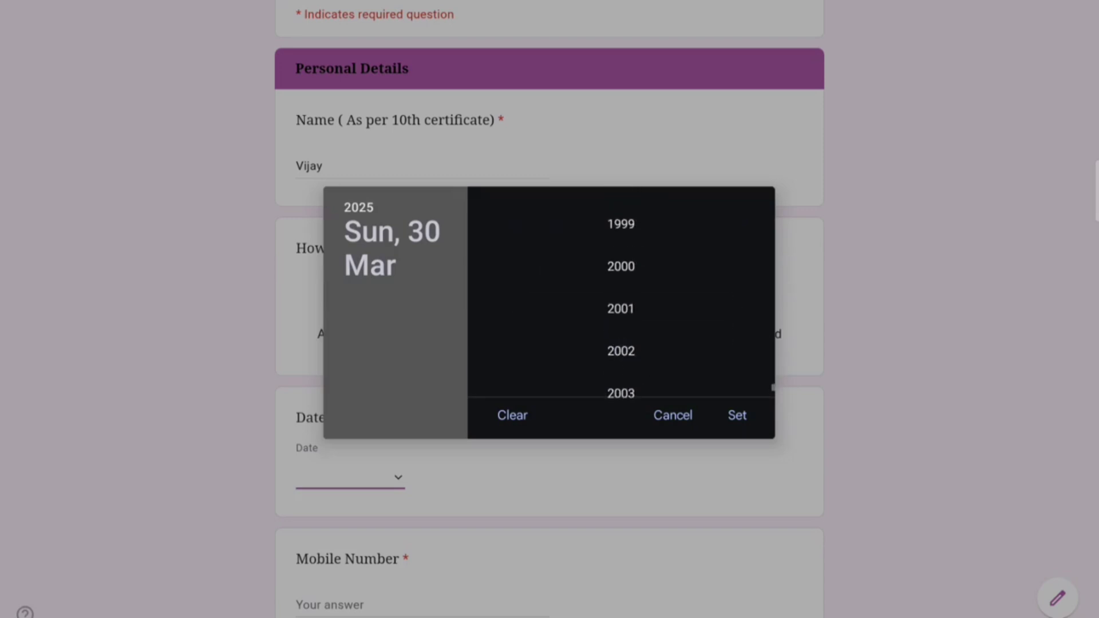
pyautogui.scroll(4, 613, 345)
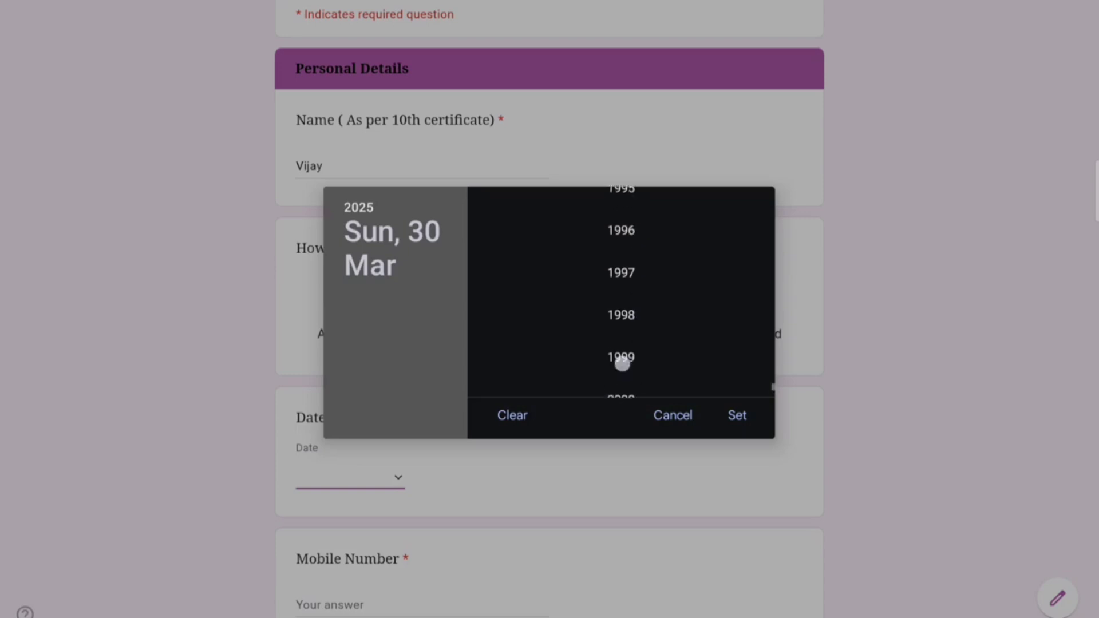
pyautogui.scroll(3, 624, 358)
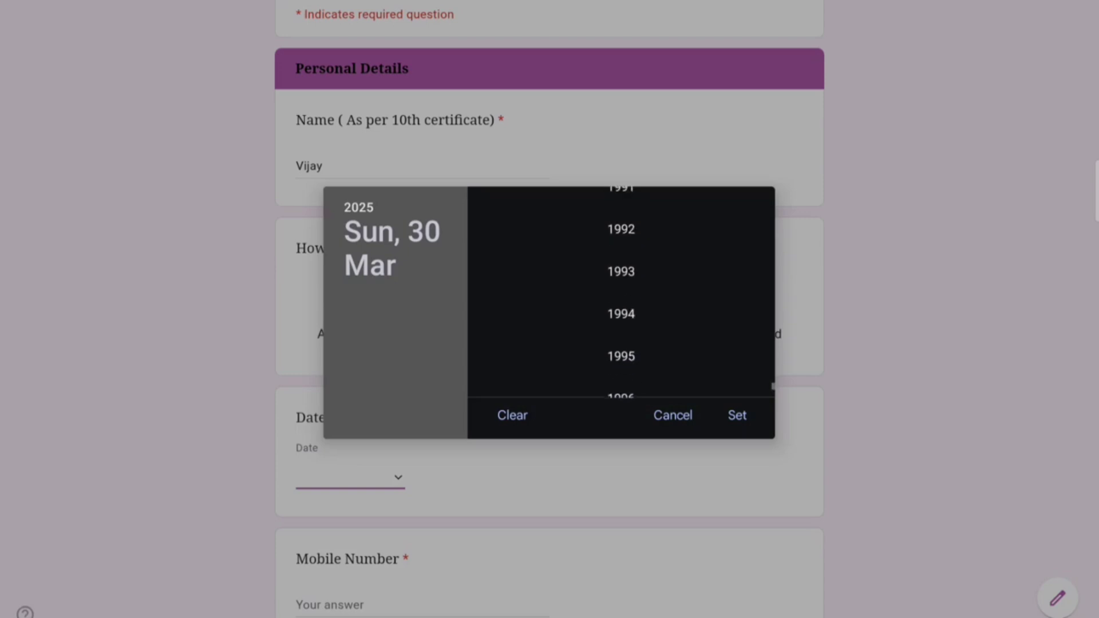
pyautogui.click(621, 314)
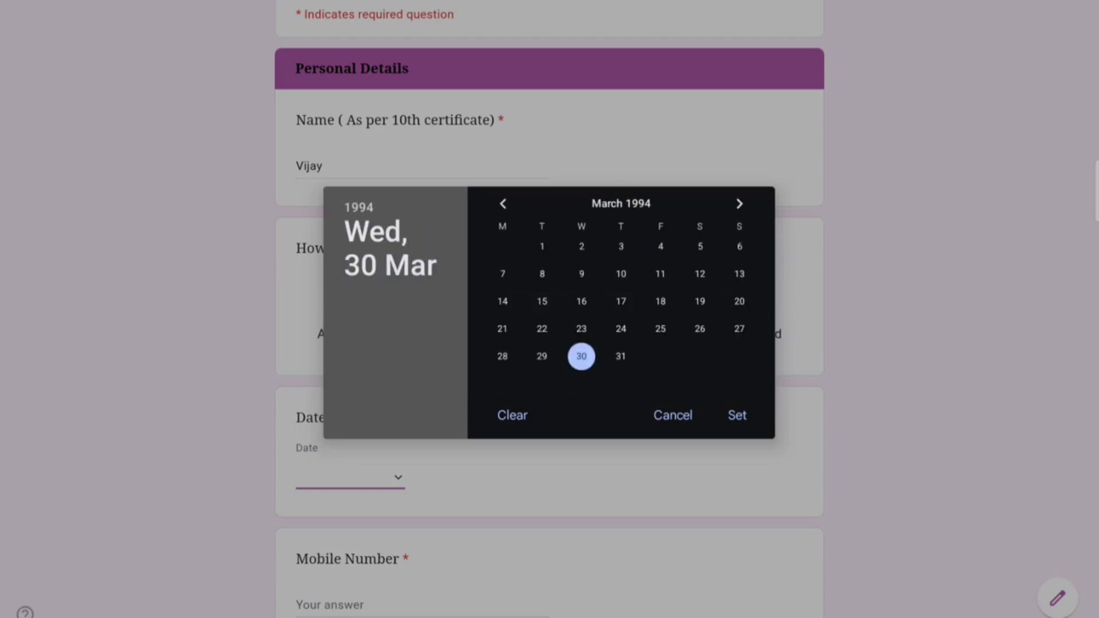
pyautogui.click(740, 417)
pyautogui.scroll(-3, 662, 363)
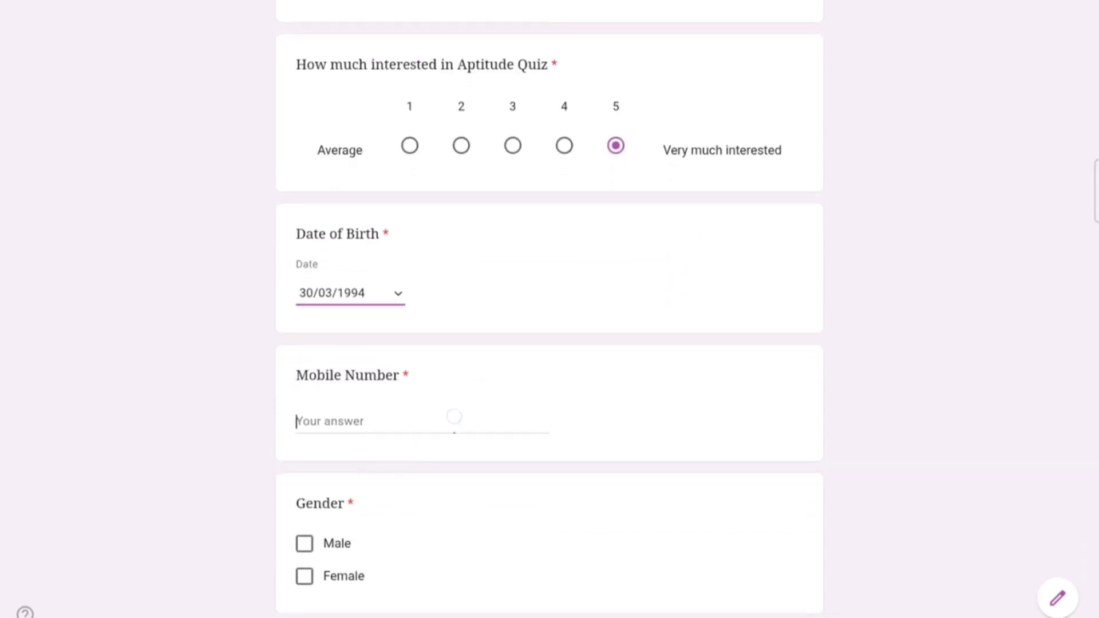
# Step: Enter the mobile number and mark Gender as Male
pyautogui.write('98')
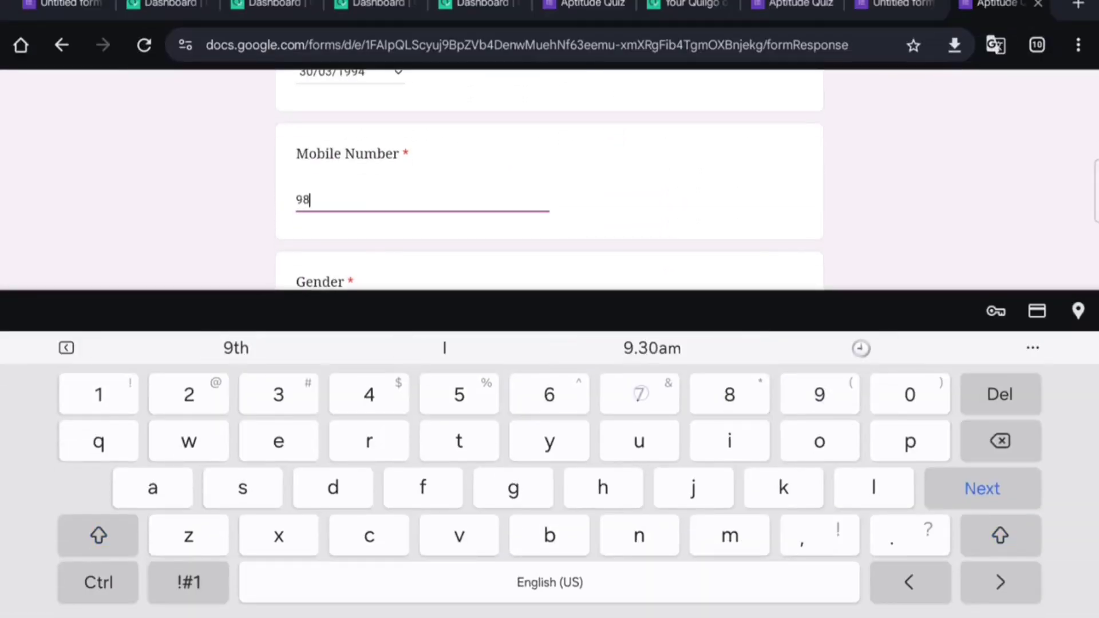
pyautogui.write('76543210')
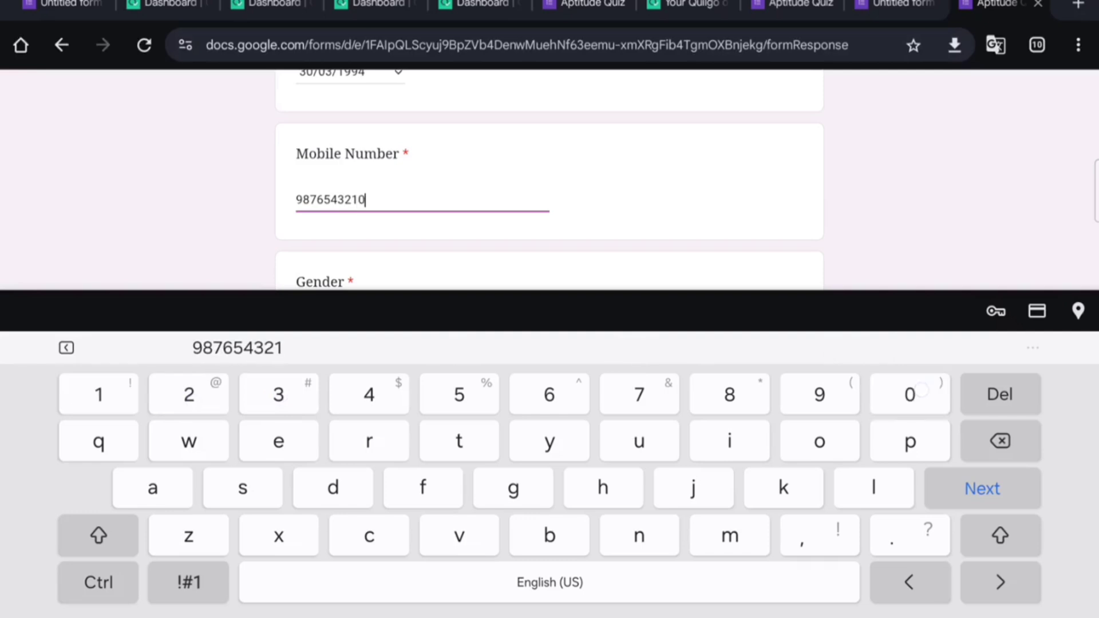
pyautogui.click(893, 195)
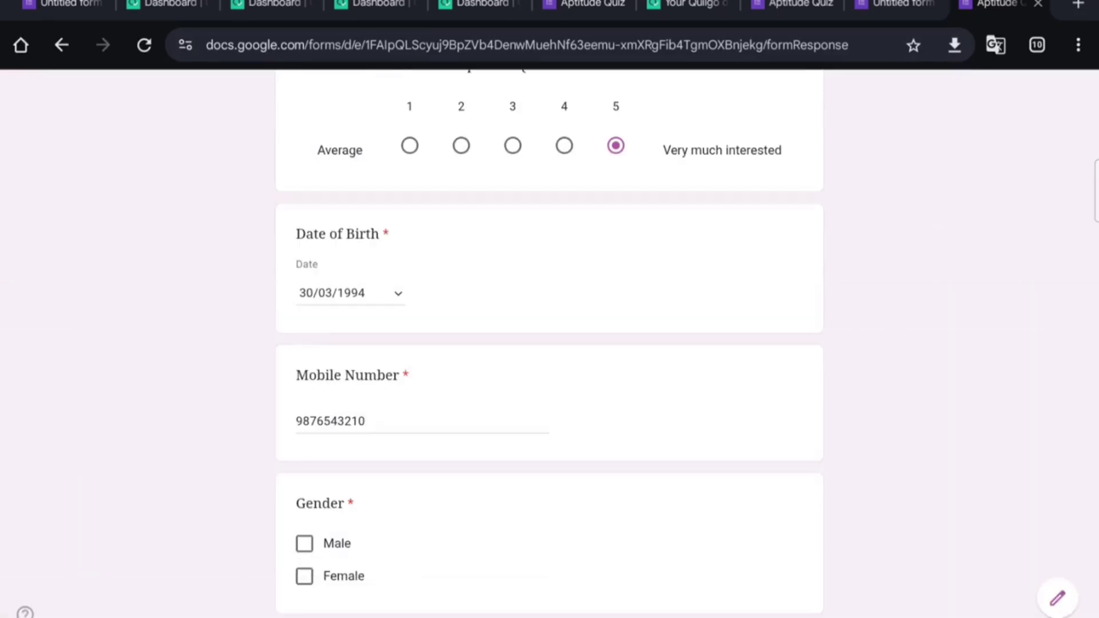
pyautogui.click(304, 543)
# Step: Fill in the respondent's email address using the keyboard suggestion
pyautogui.scroll(-3, 663, 342)
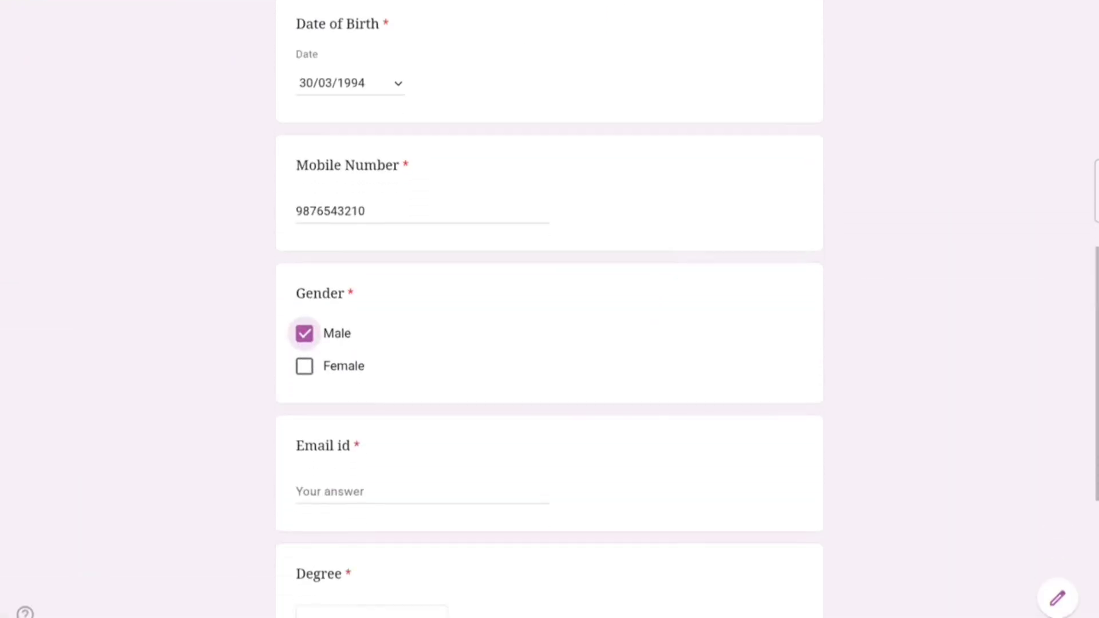
pyautogui.click(432, 393)
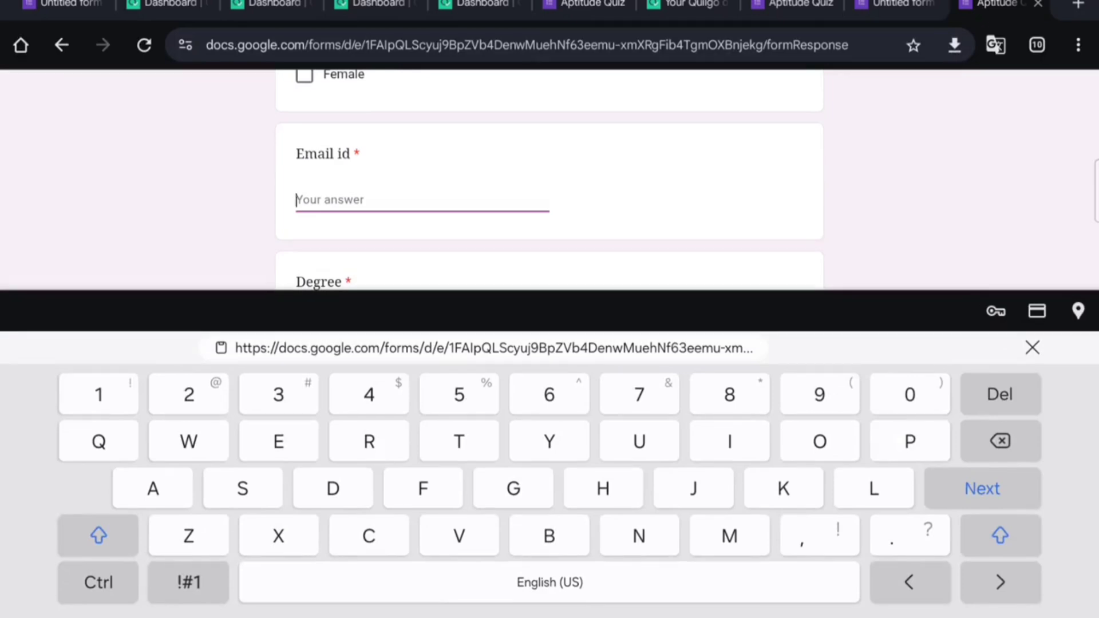
pyautogui.click(98, 535)
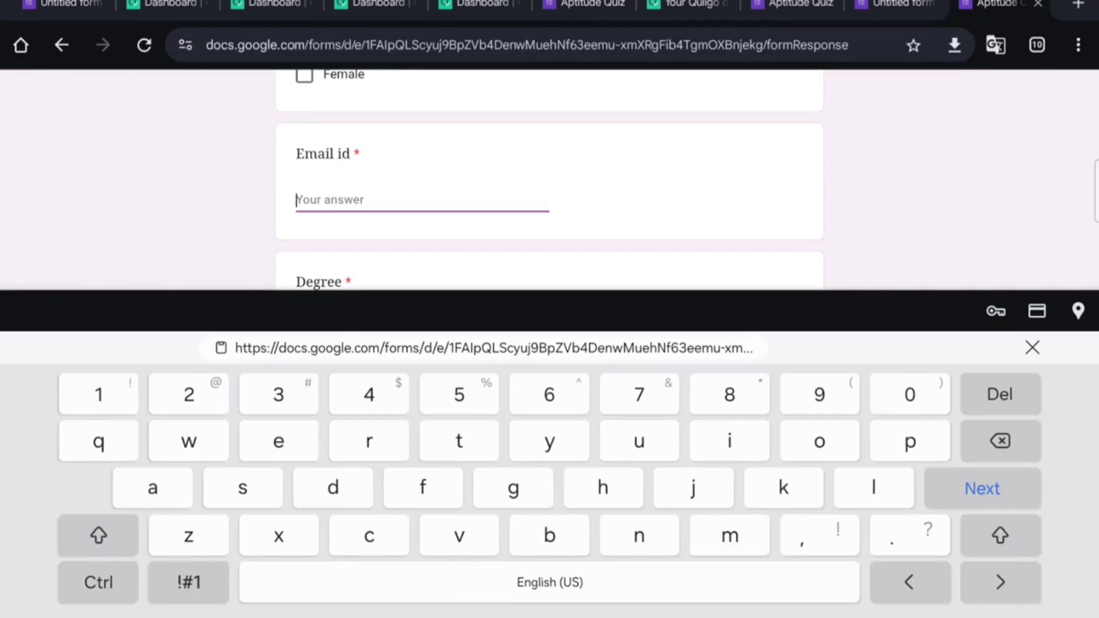
pyautogui.write('anbus')
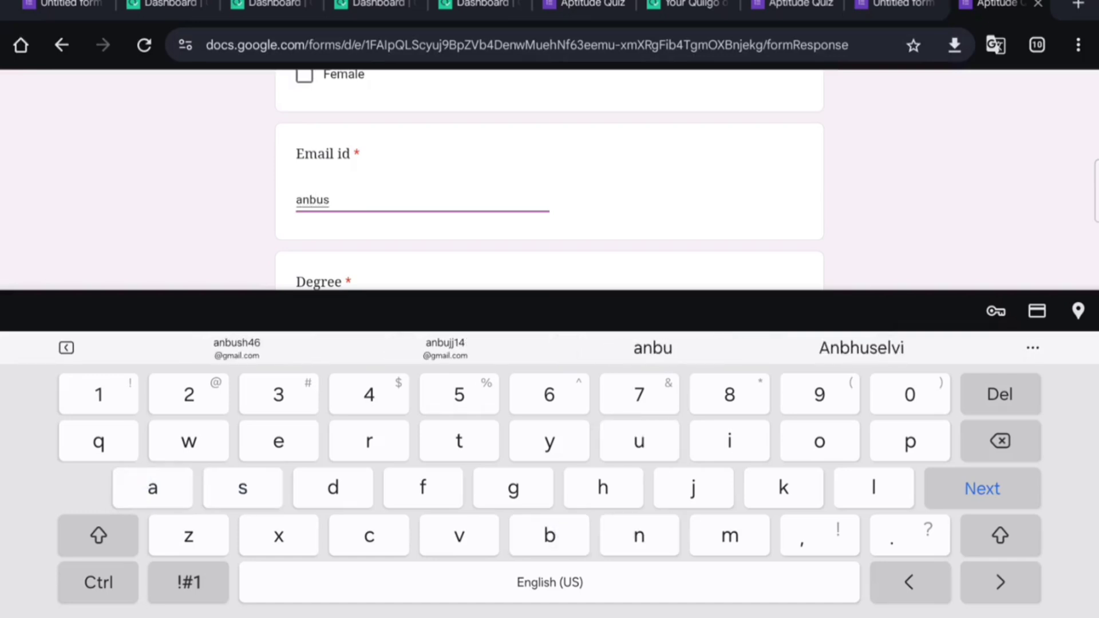
pyautogui.click(445, 348)
pyautogui.click(896, 246)
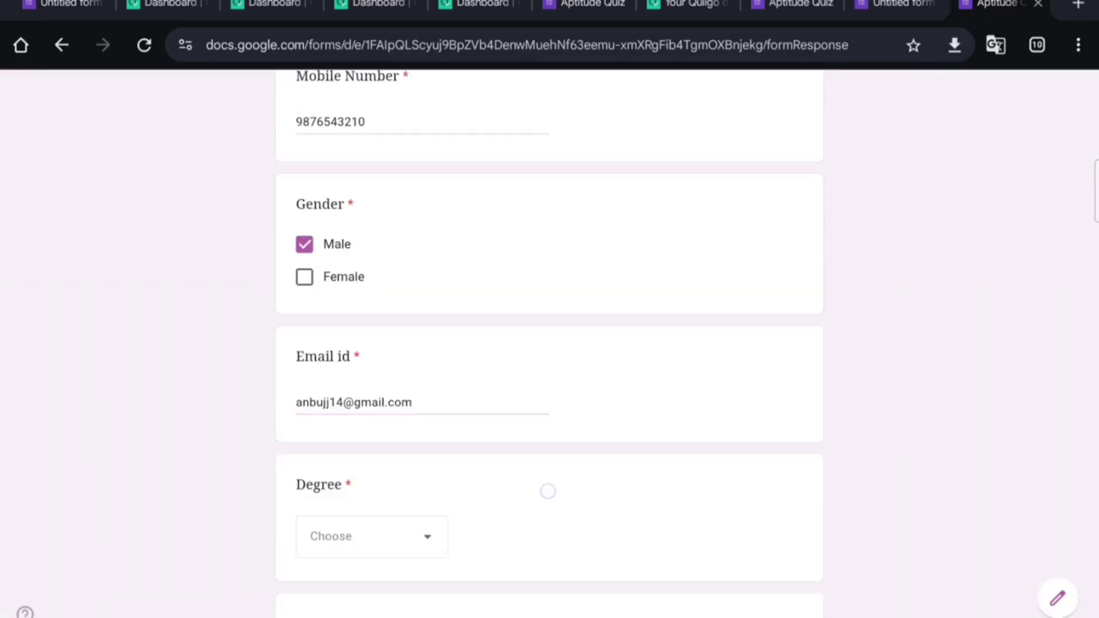
pyautogui.moveTo(548, 491); pyautogui.dragTo(611, 309)
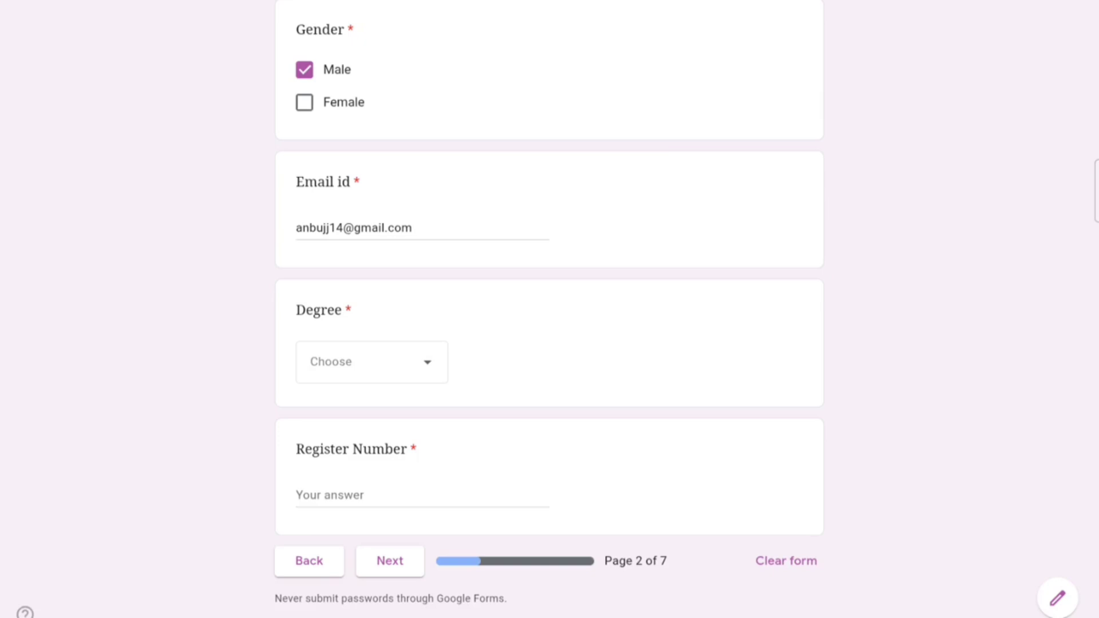
# Step: Review page 2 and choose PG as the Degree
pyautogui.scroll(10, 657, 206)
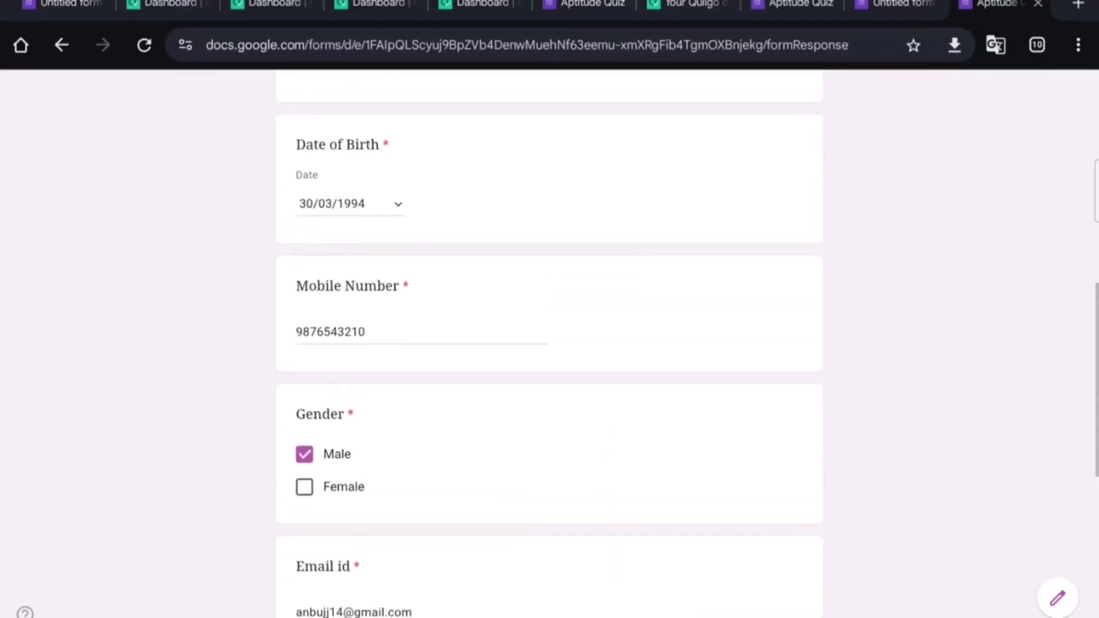
pyautogui.scroll(3, 628, 309)
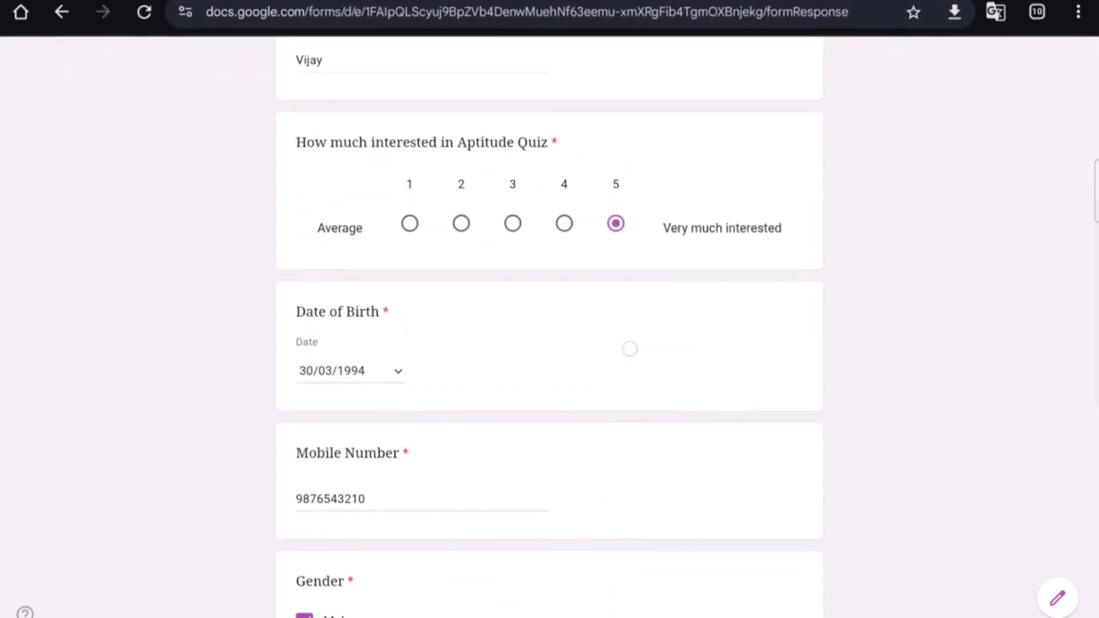
pyautogui.scroll(2, 668, 363)
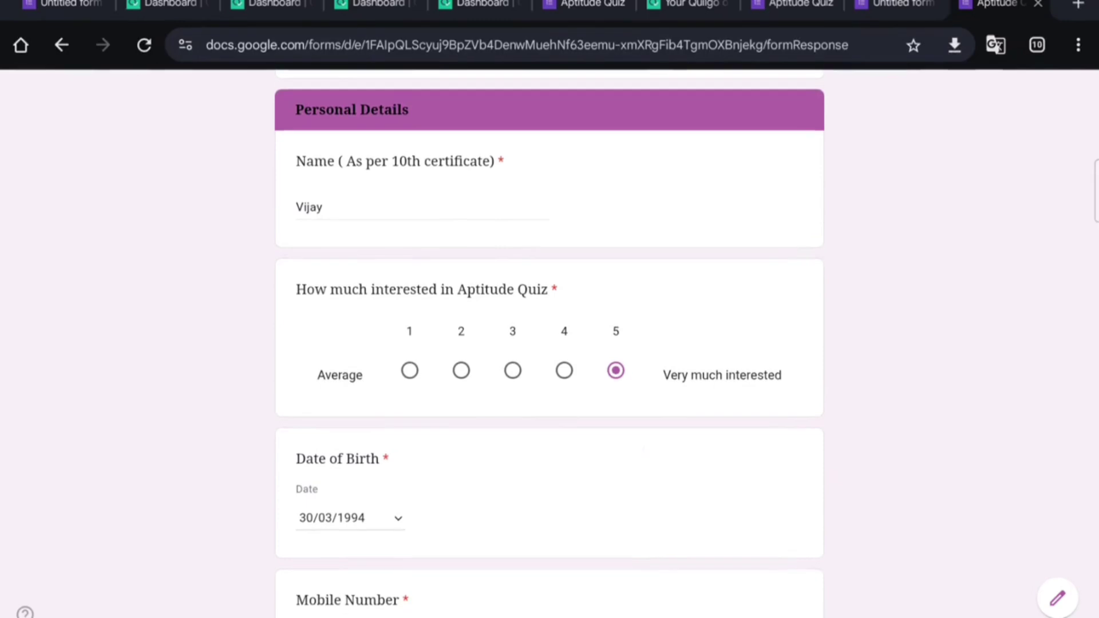
pyautogui.scroll(-5, 660, 341)
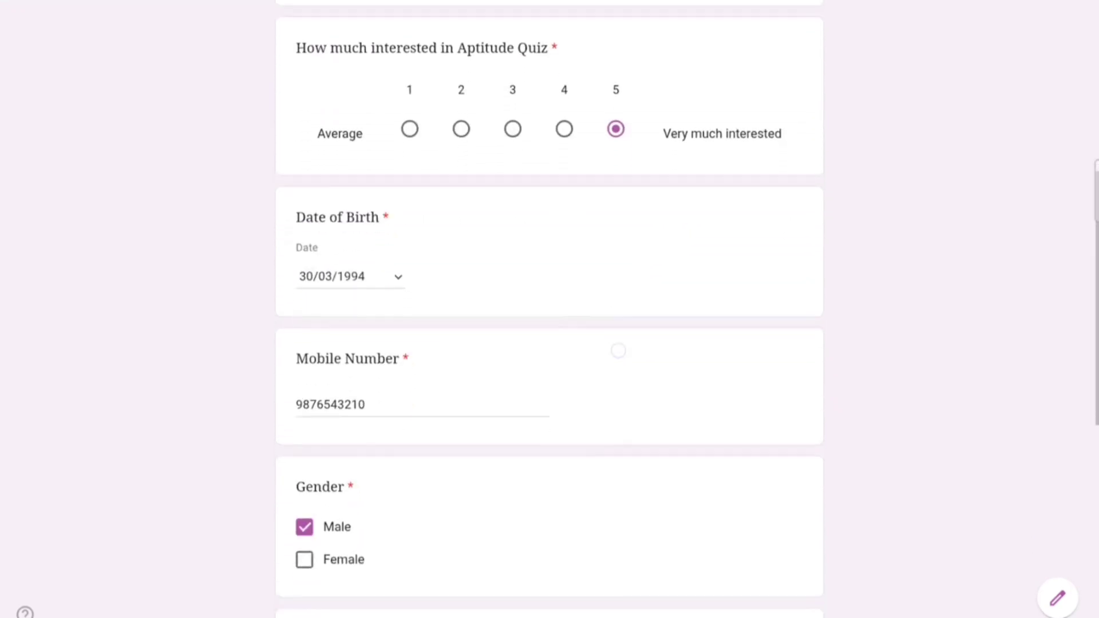
pyautogui.scroll(-2, 616, 310)
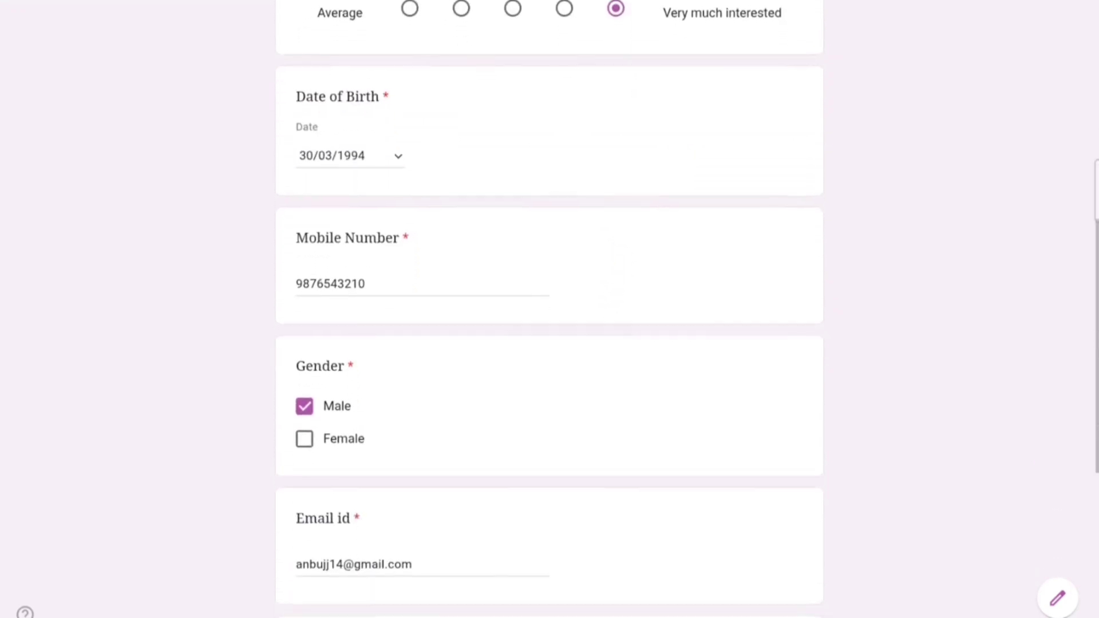
pyautogui.scroll(-1, 587, 379)
pyautogui.scroll(-2, 598, 373)
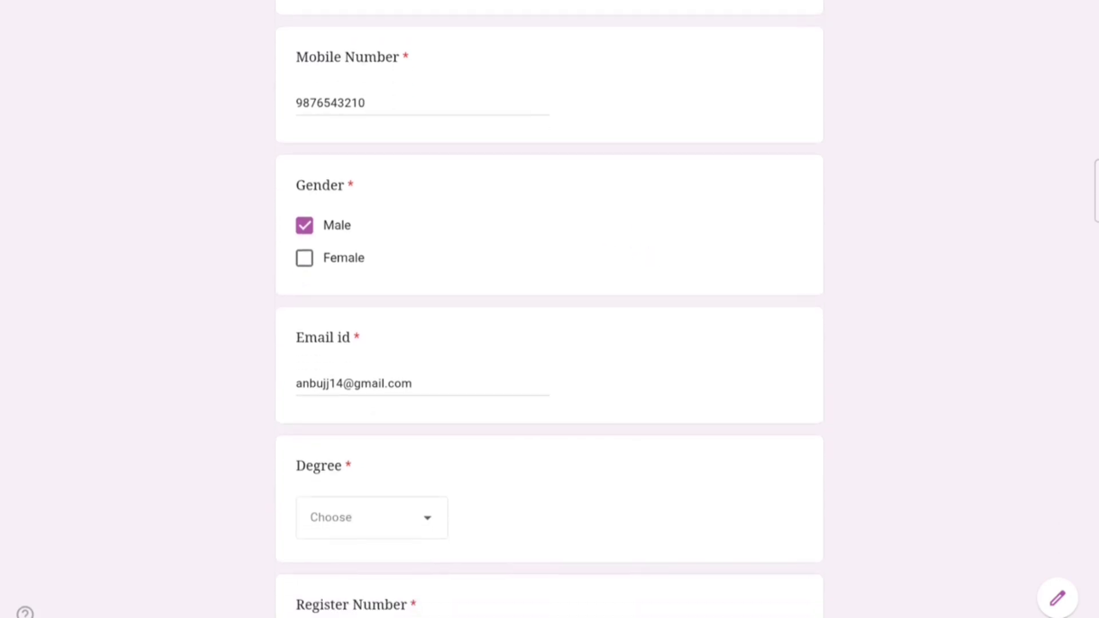
pyautogui.scroll(-2, 606, 326)
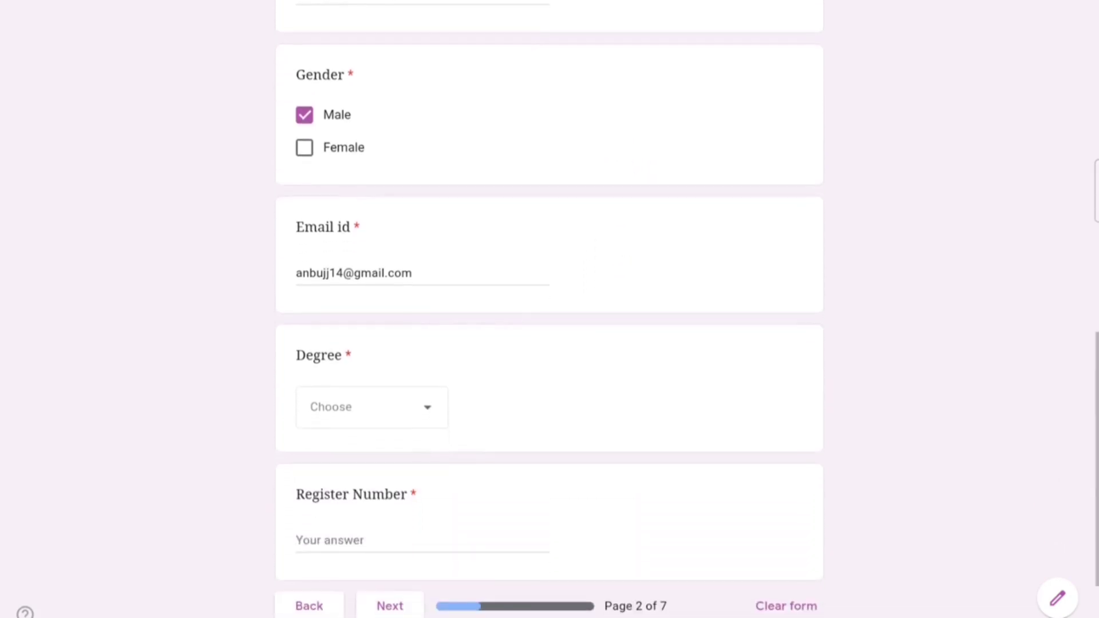
pyautogui.scroll(-2, 614, 294)
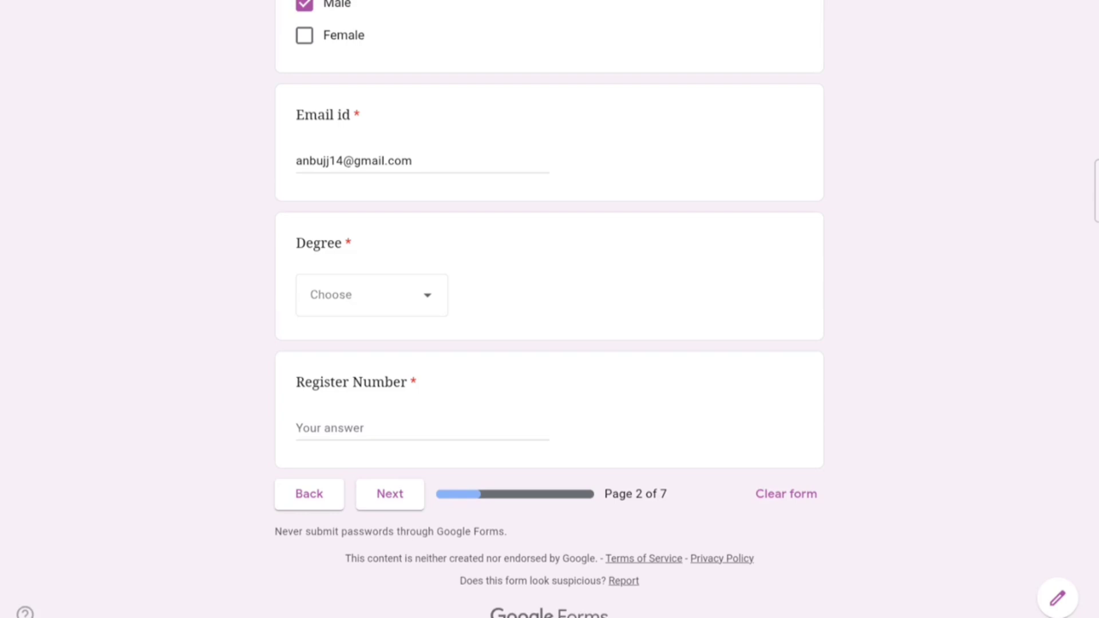
pyautogui.click(426, 296)
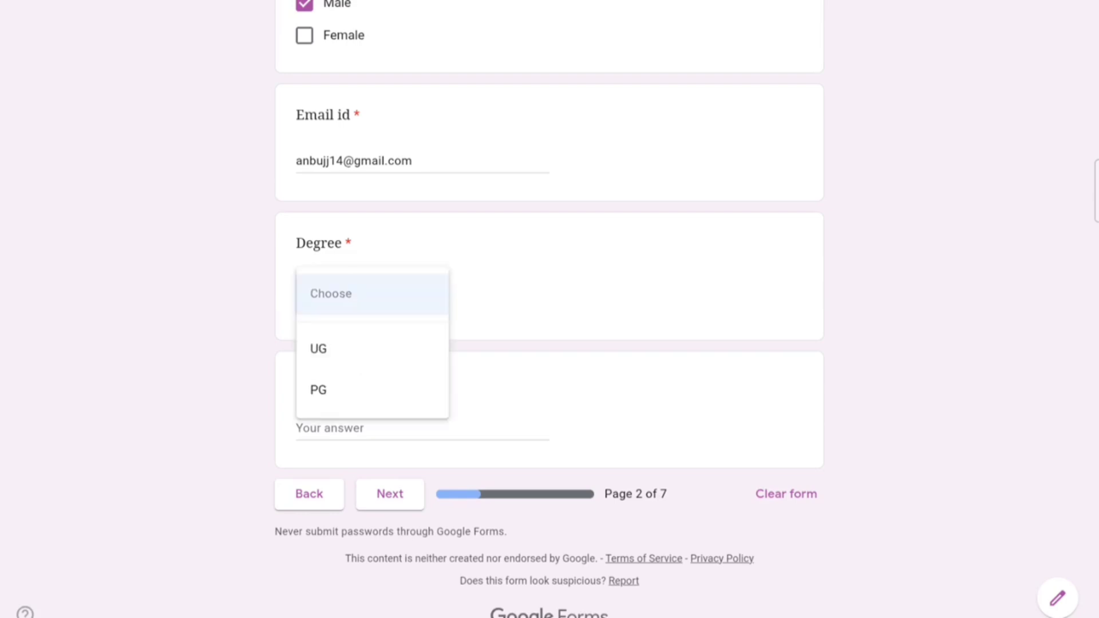
pyautogui.click(372, 390)
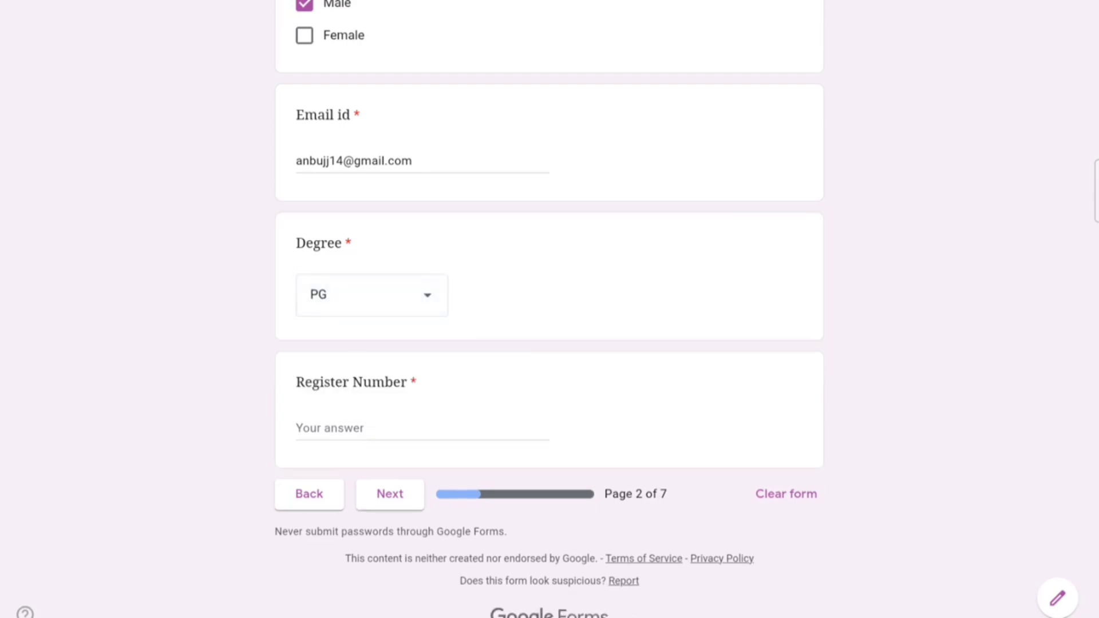
# Step: Fill in the Register Number field and close the on-screen keyboard
pyautogui.scroll(-1, 689, 294)
pyautogui.click(471, 410)
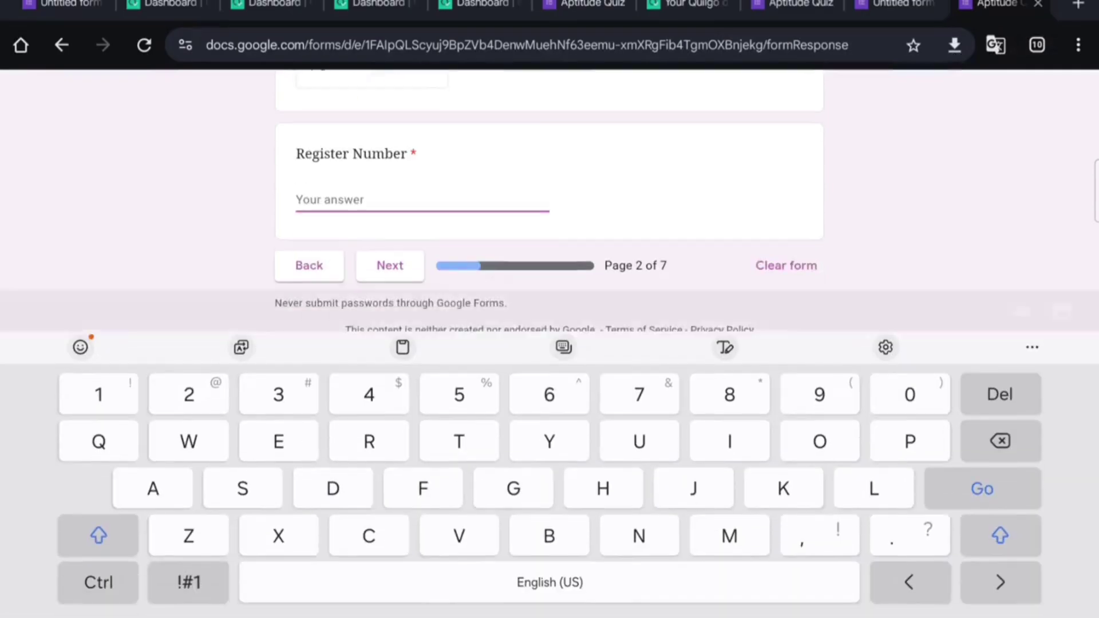
pyautogui.write('Cu')
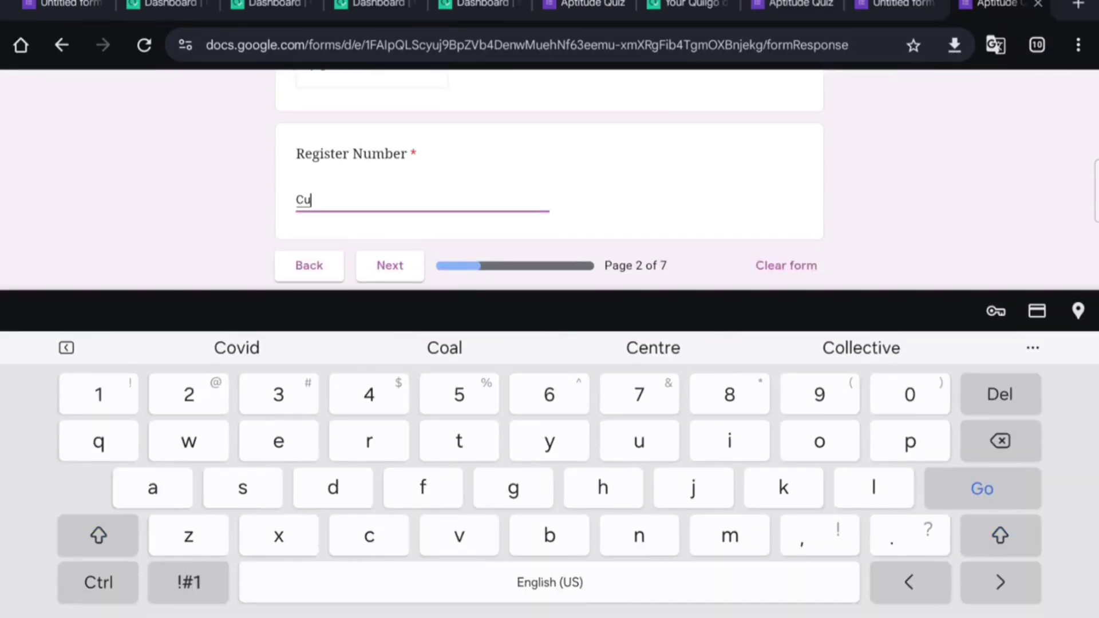
pyautogui.write('gfd34554')
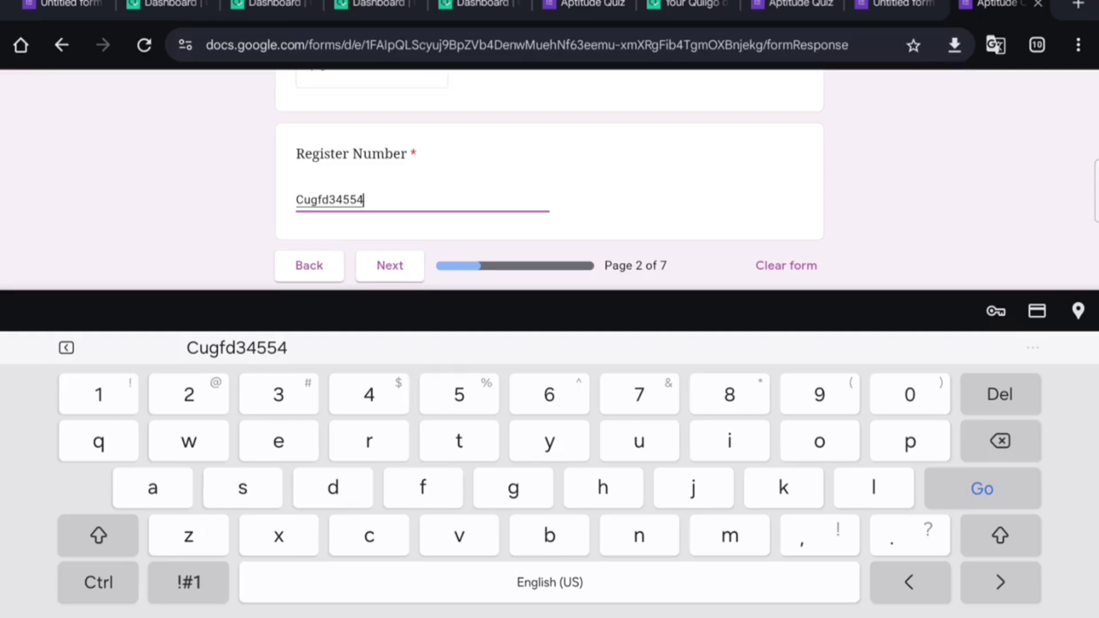
pyautogui.click(390, 265)
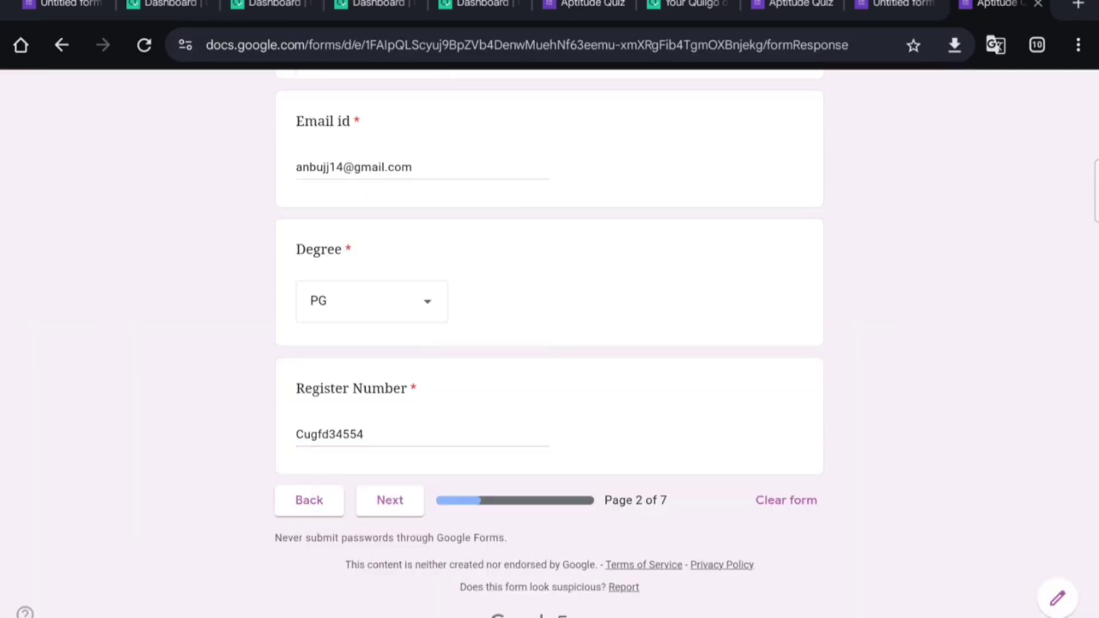
# Step: Answer 42 for Numerical Ability, Carrot for Logical Reasoning and Cheerful for Verbal Ability
pyautogui.click(390, 500)
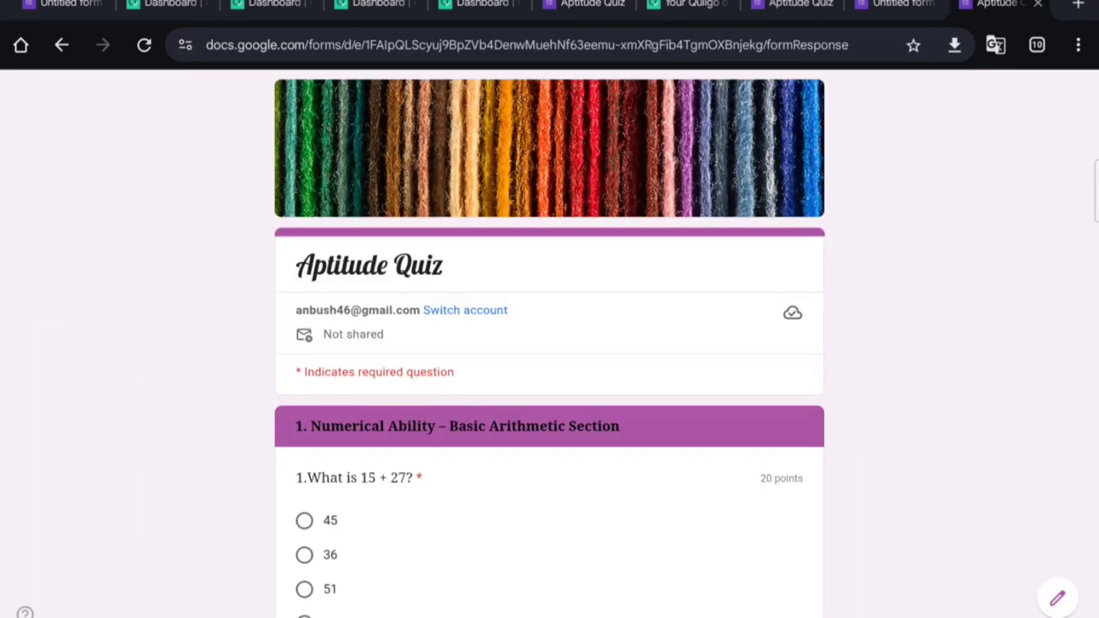
pyautogui.scroll(-3, 613, 424)
pyautogui.scroll(-1, 594, 358)
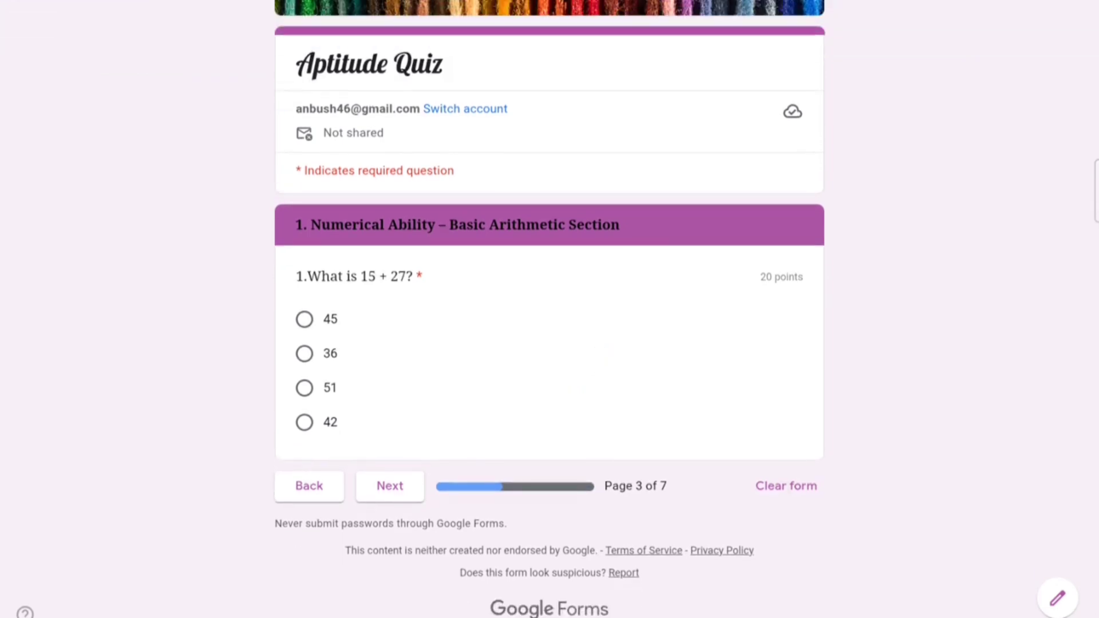
pyautogui.click(305, 422)
pyautogui.click(390, 486)
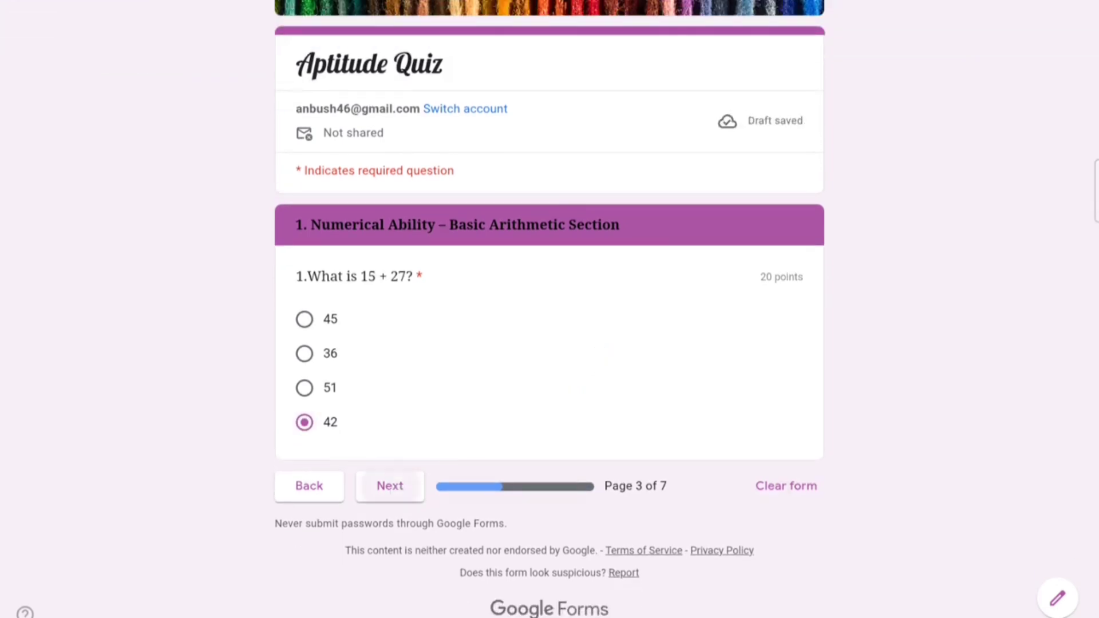
pyautogui.scroll(-3, 575, 508)
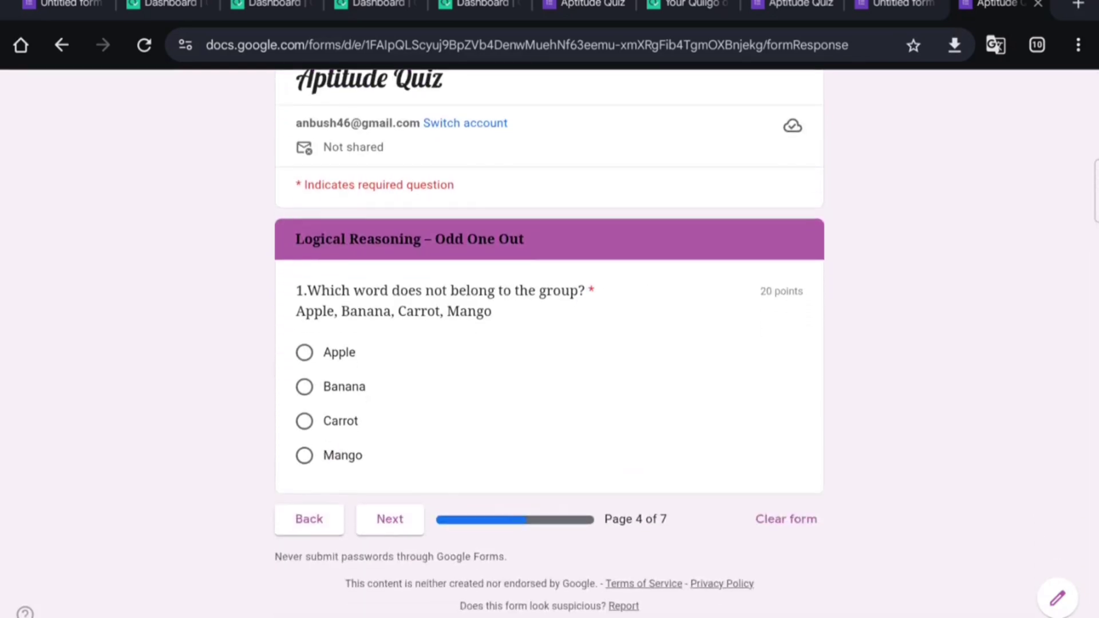
pyautogui.click(305, 422)
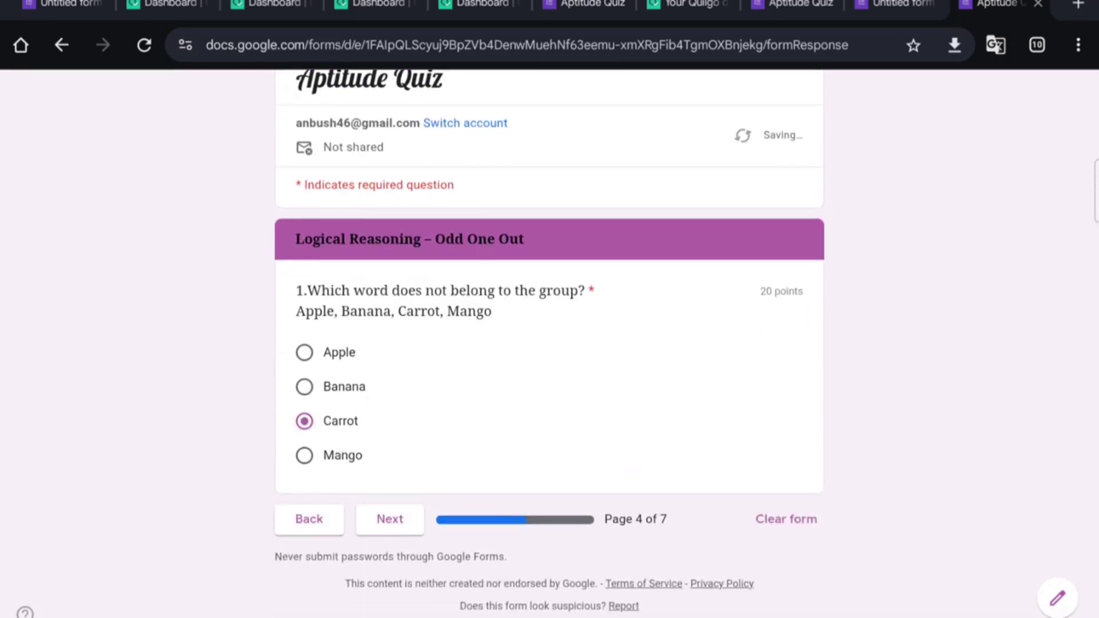
pyautogui.click(390, 519)
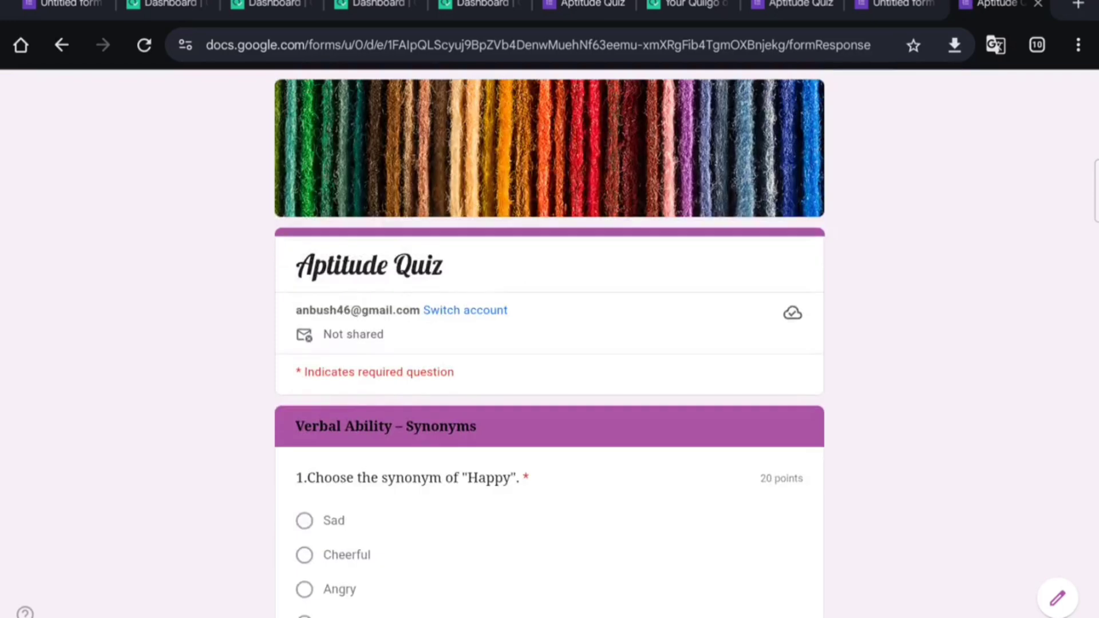
pyautogui.scroll(-3, 550, 343)
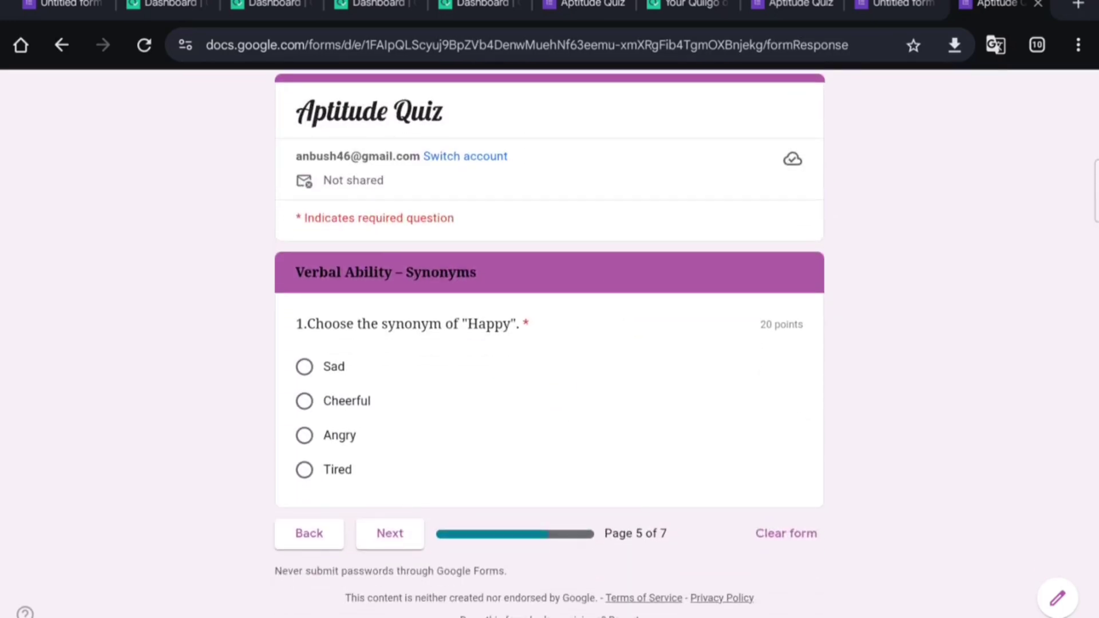
pyautogui.click(305, 401)
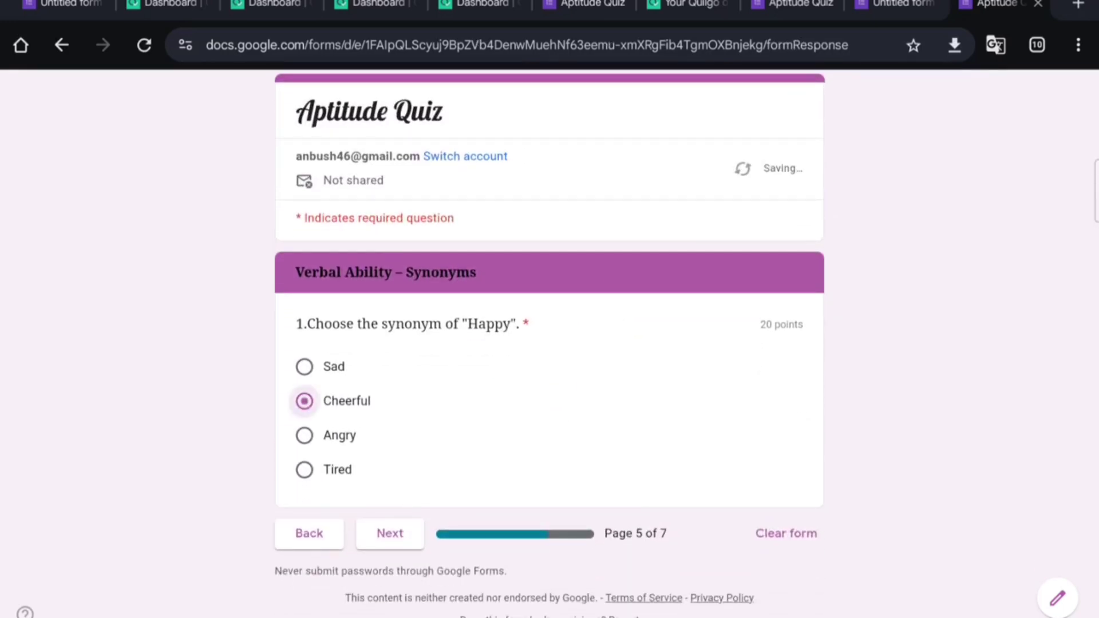
# Step: Answer 80% on Data Interpretation and 6 on the Analytical Reasoning coding question
pyautogui.click(398, 526)
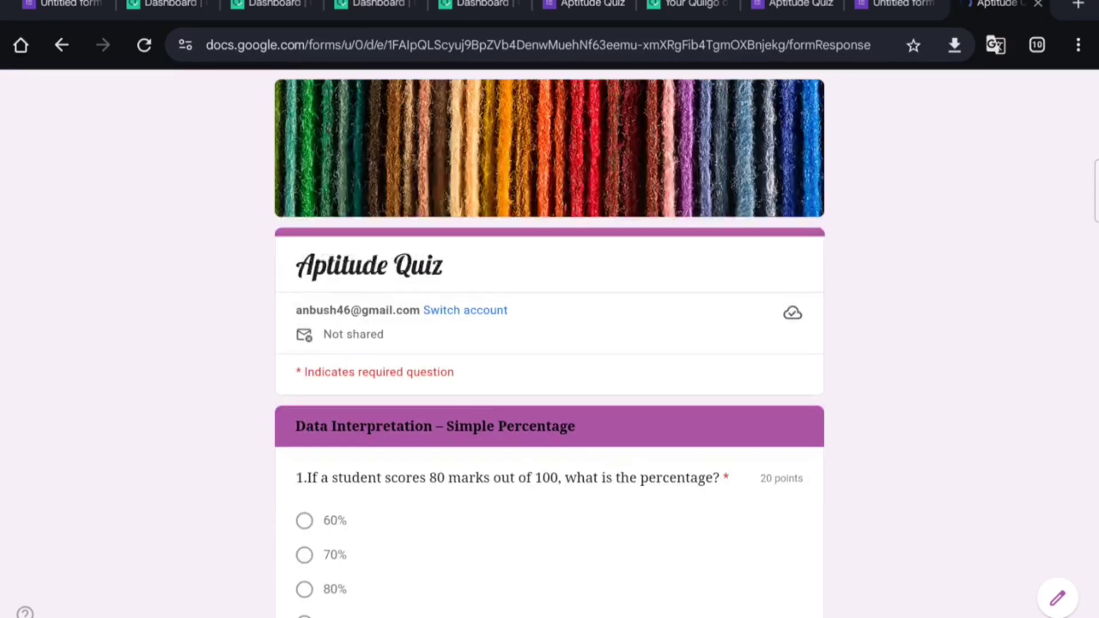
pyautogui.scroll(-1, 577, 393)
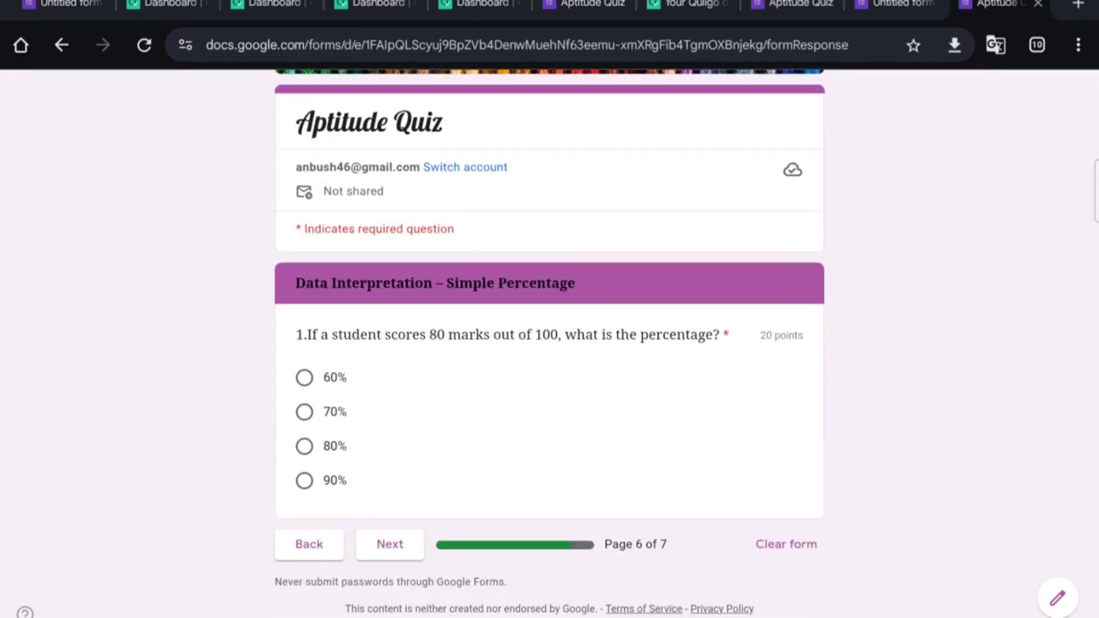
pyautogui.click(304, 446)
pyautogui.scroll(-1, 550, 454)
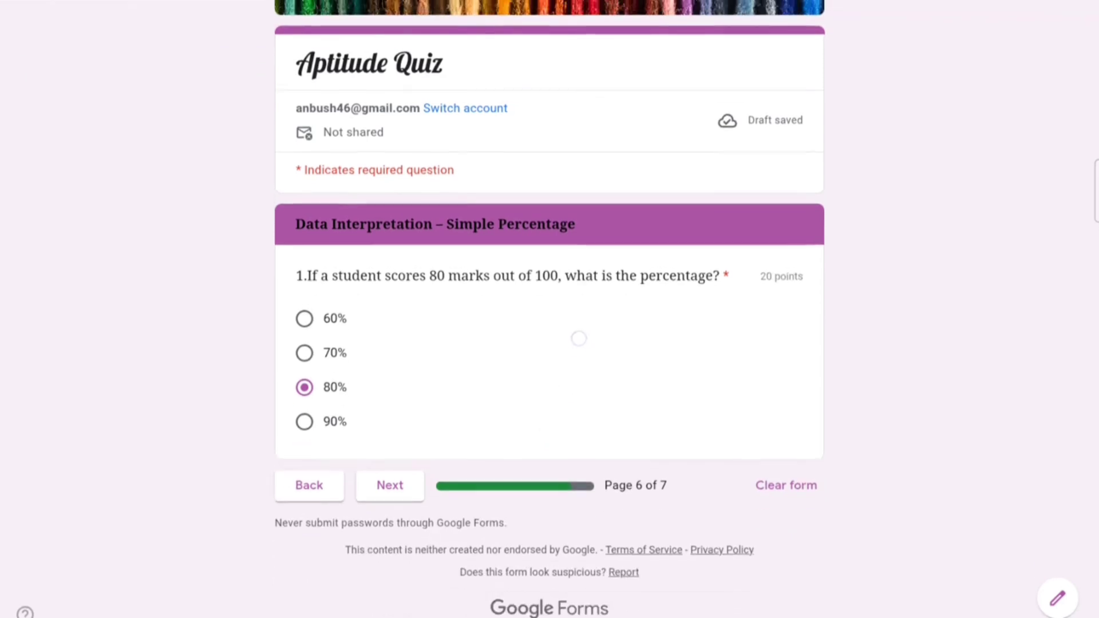
pyautogui.click(391, 486)
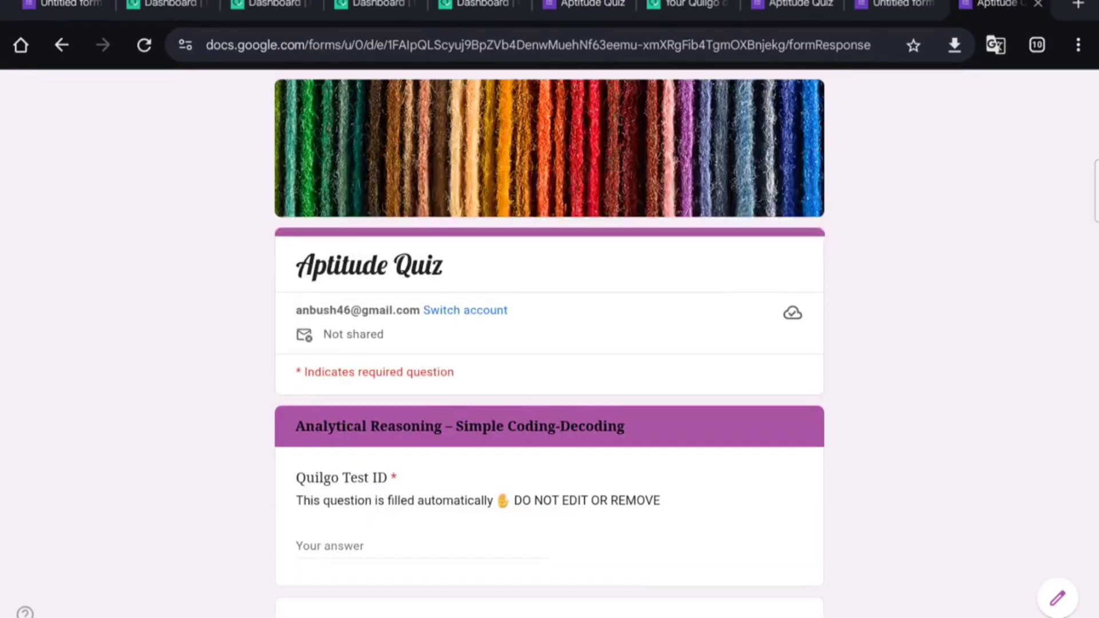
pyautogui.scroll(-4, 621, 355)
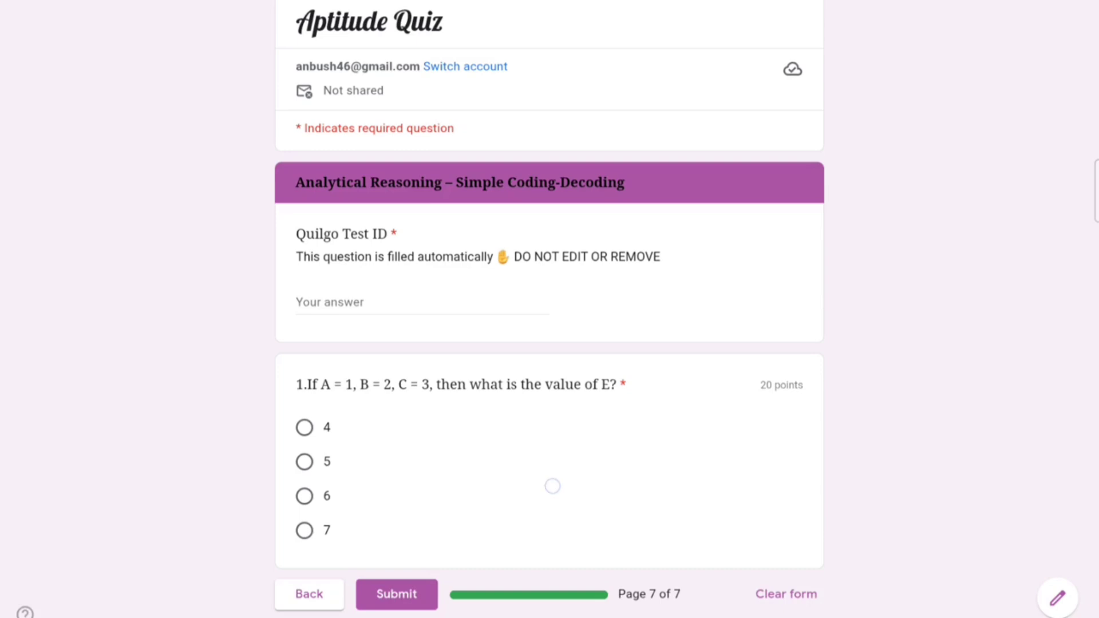
pyautogui.scroll(-1, 551, 486)
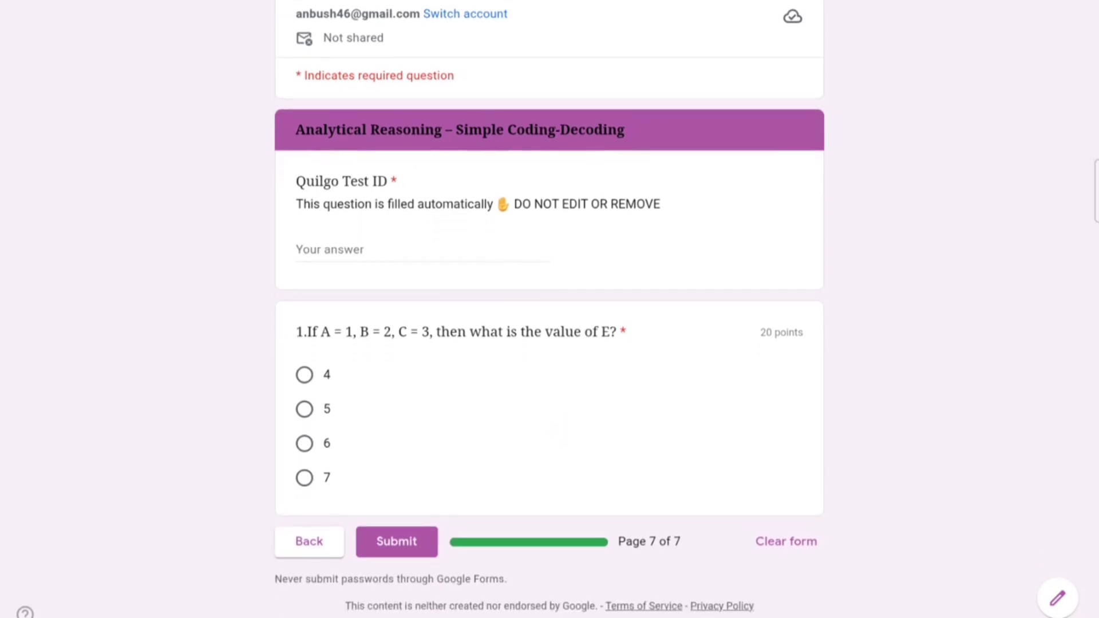
pyautogui.scroll(-1, 617, 391)
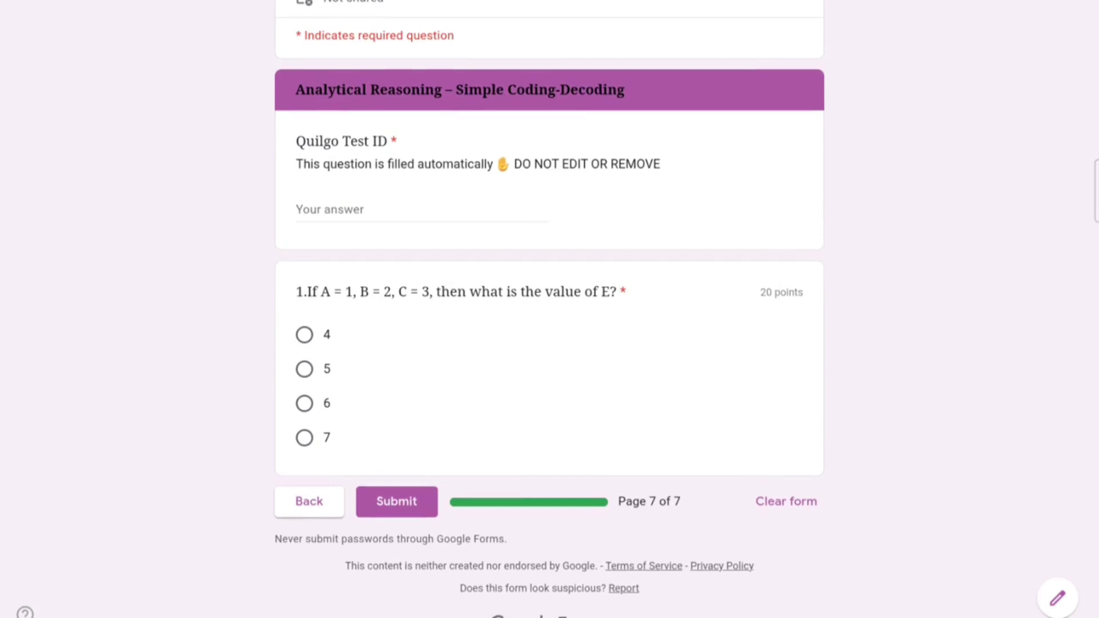
pyautogui.click(305, 403)
# Step: Fill the required Quilgo Test ID and submit the quiz response
pyautogui.click(396, 501)
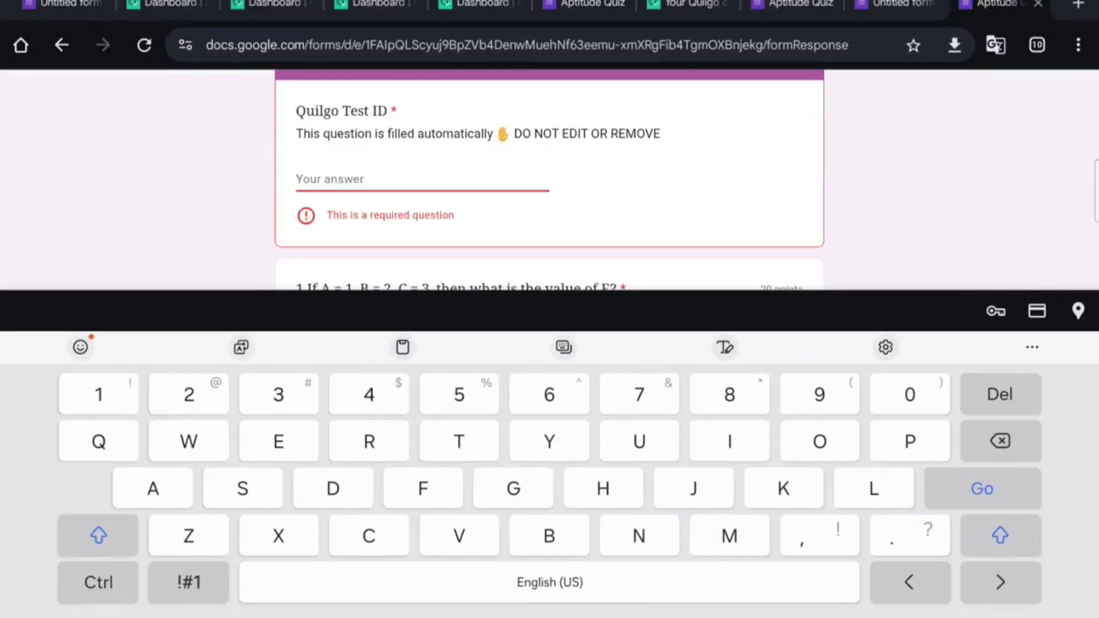
pyautogui.click(933, 239)
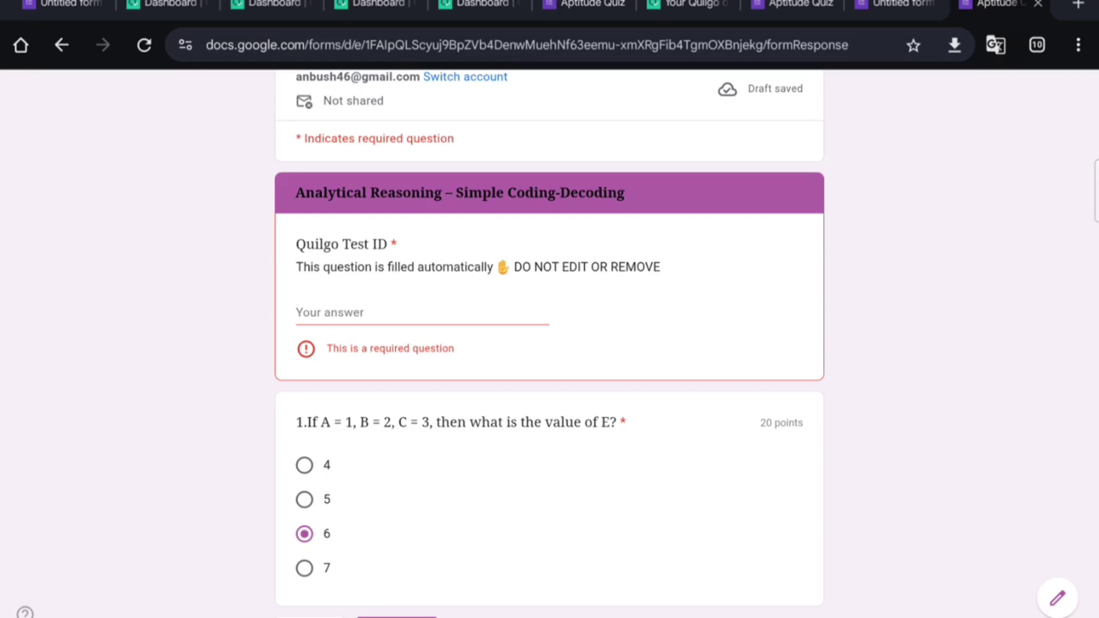
pyautogui.click(434, 310)
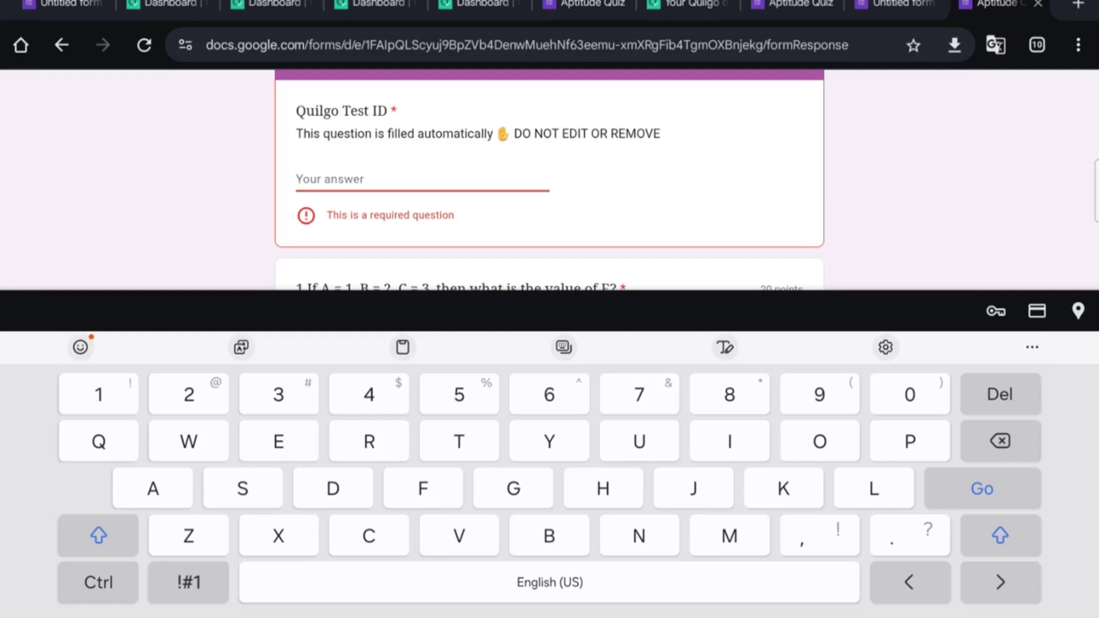
pyautogui.write('S')
pyautogui.press('Escape')
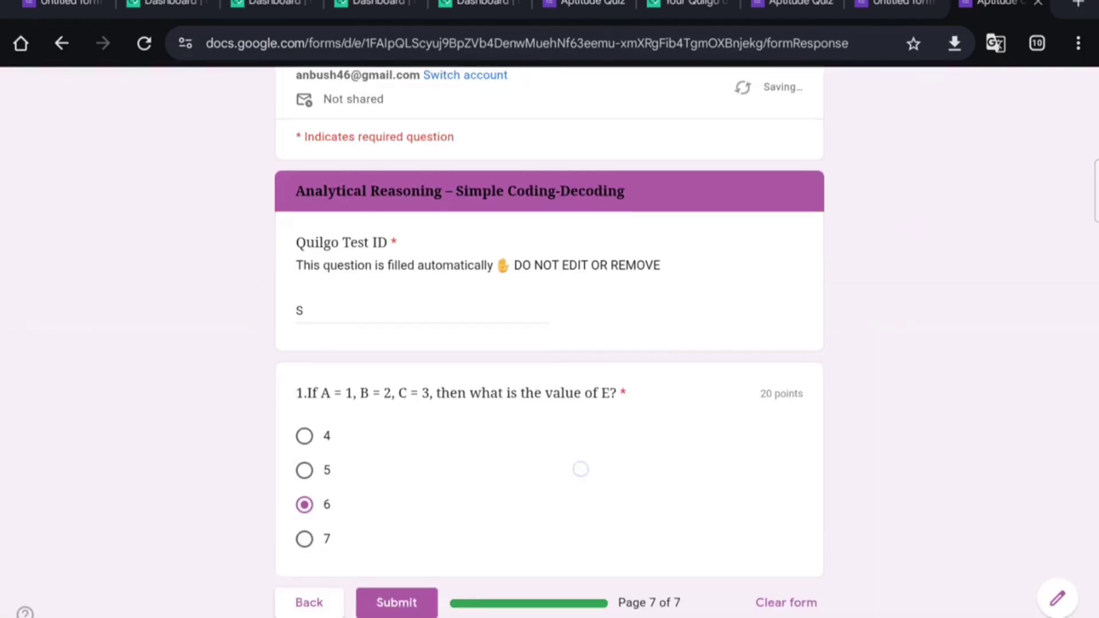
pyautogui.scroll(-3, 580, 468)
pyautogui.click(397, 478)
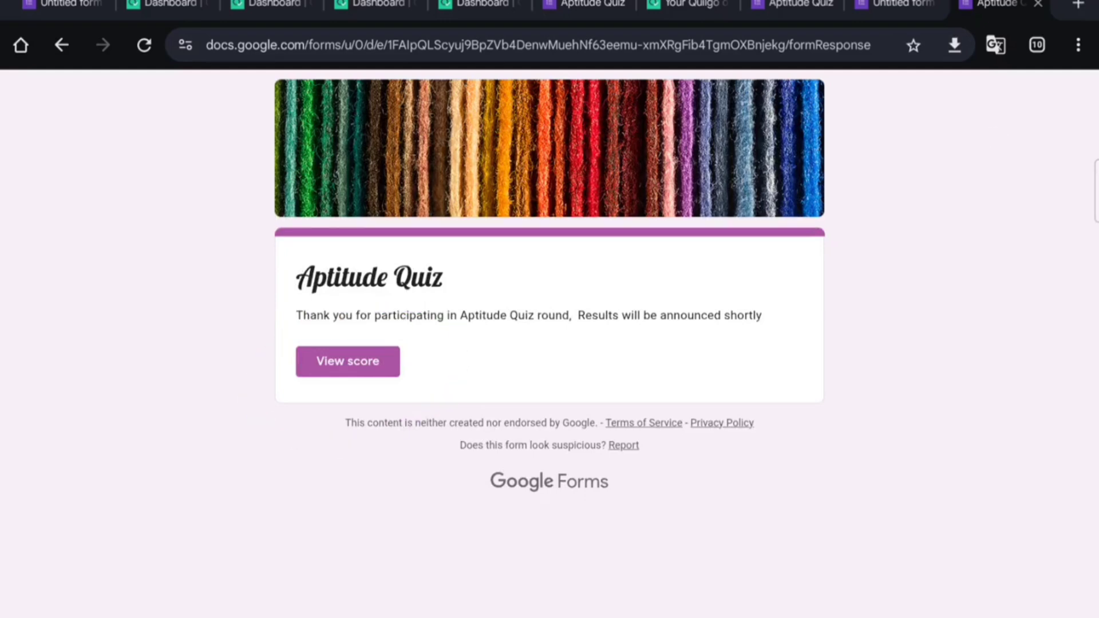
pyautogui.click(359, 358)
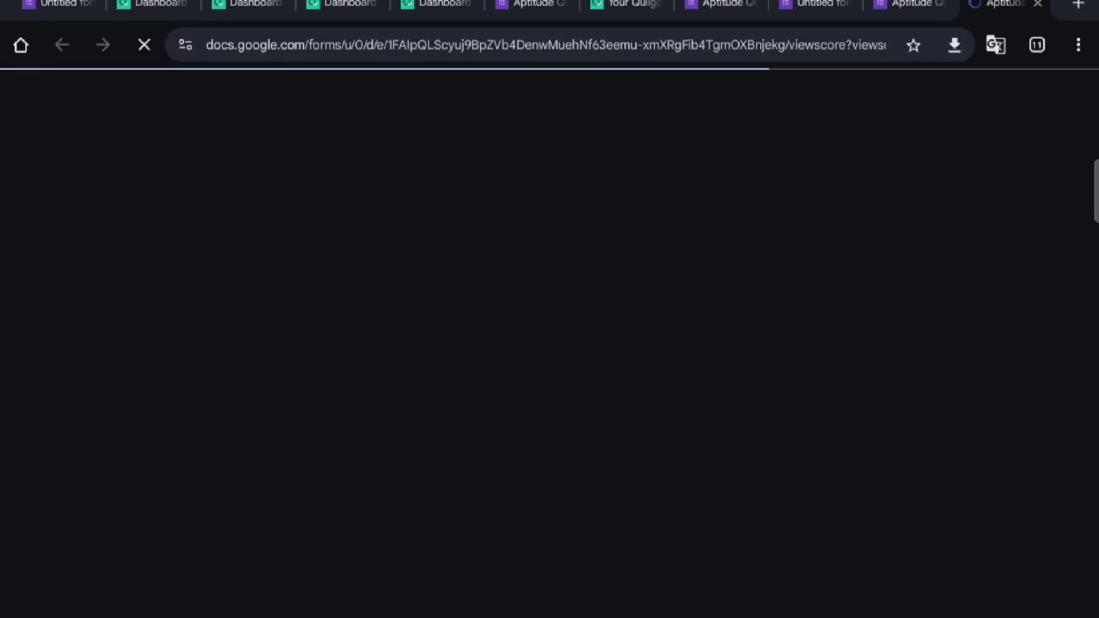
pyautogui.scroll(-2, 885, 424)
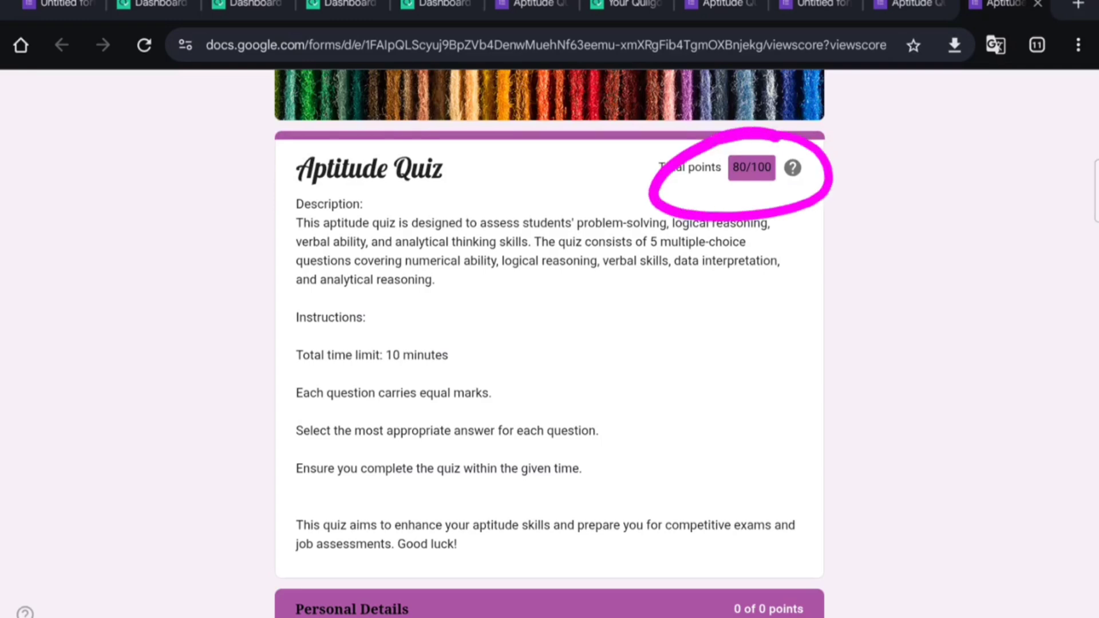
pyautogui.moveTo(713, 421); pyautogui.dragTo(782, 245)
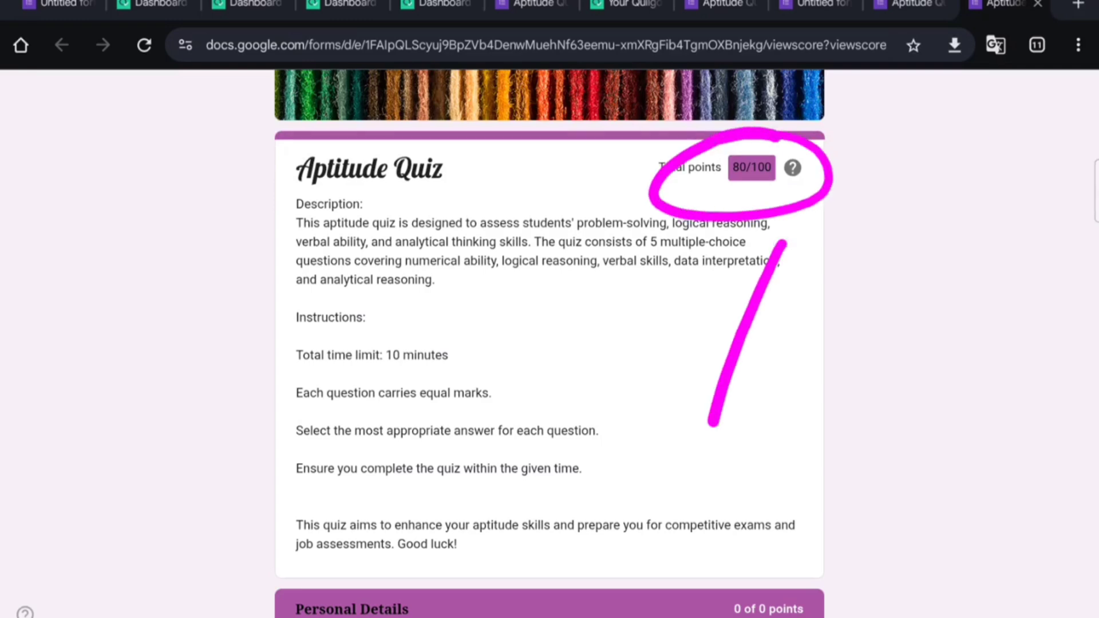
pyautogui.scroll(-8, 736, 286)
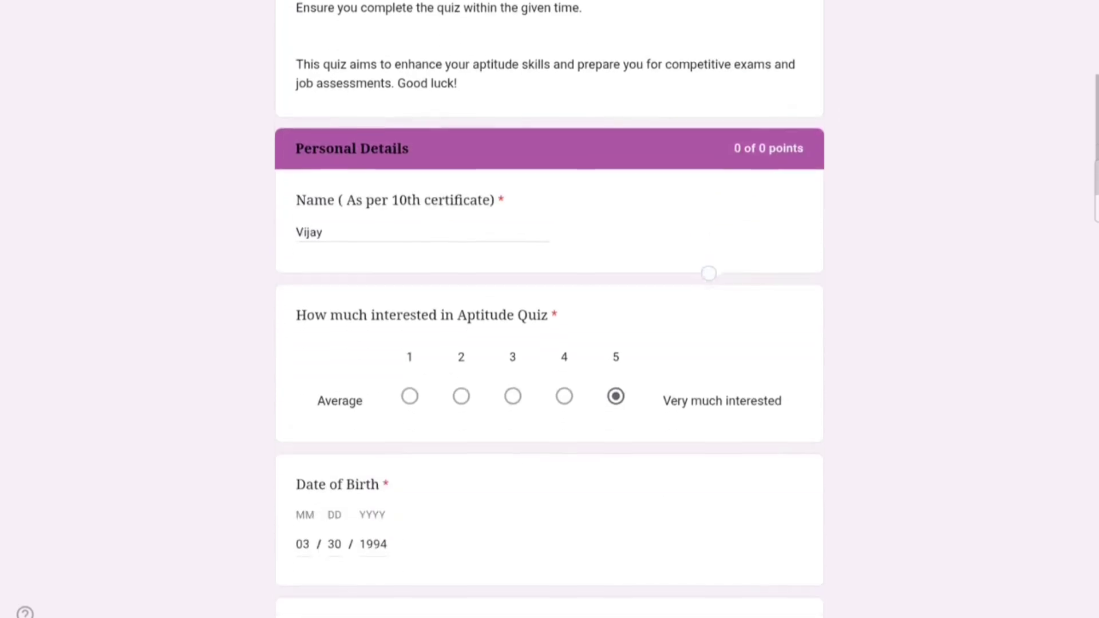
pyautogui.scroll(-8, 709, 273)
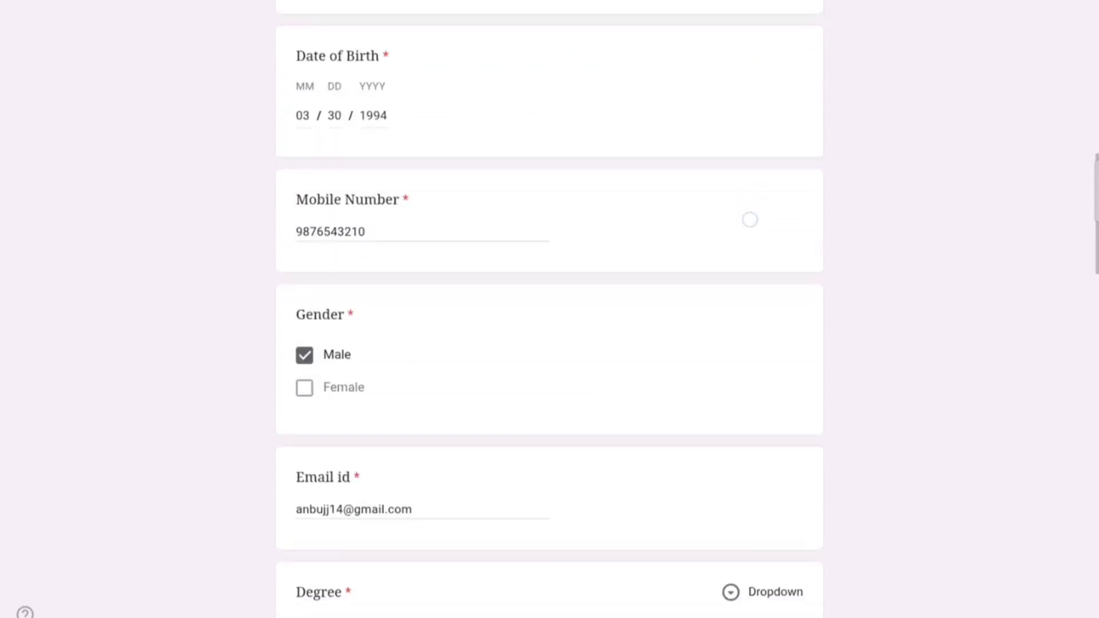
pyautogui.scroll(-10, 750, 219)
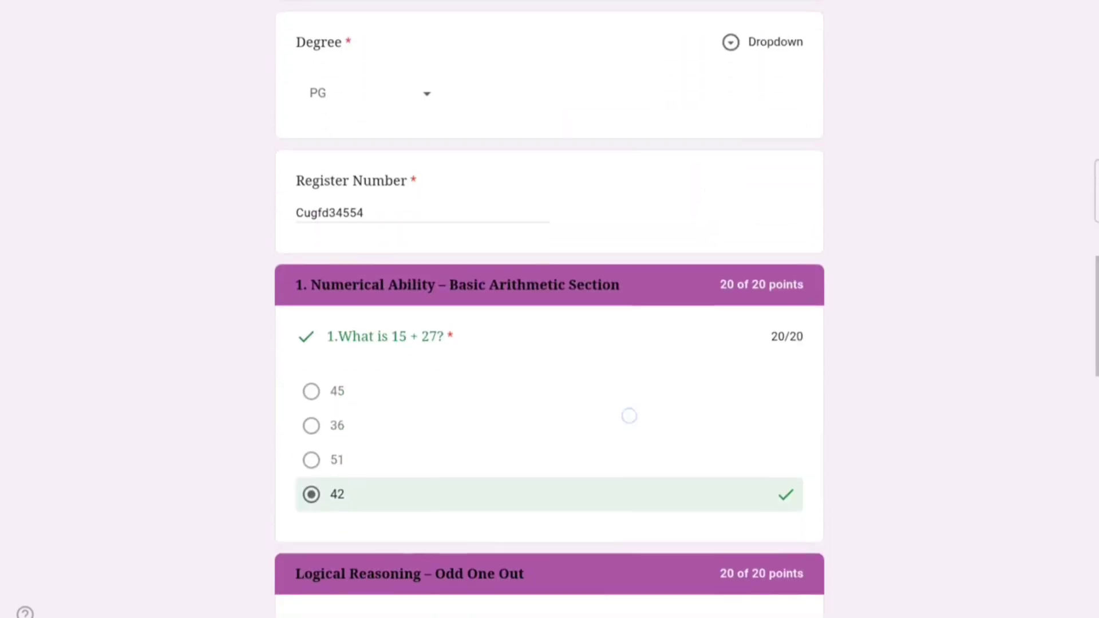
pyautogui.scroll(-1, 629, 417)
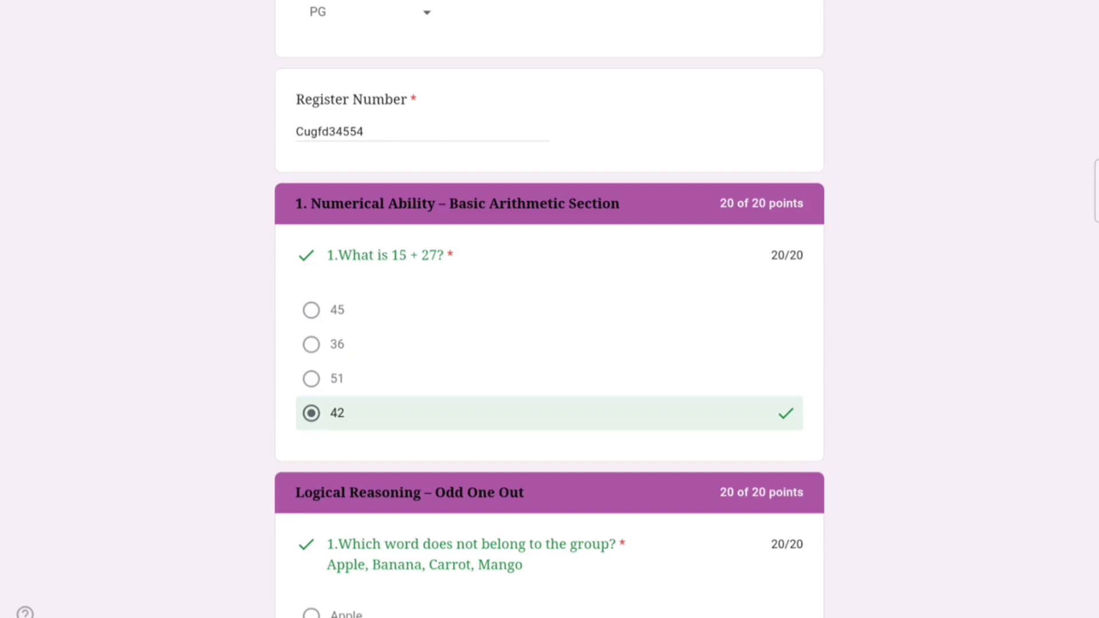
pyautogui.moveTo(719, 360); pyautogui.dragTo(818, 273)
pyautogui.scroll(-4, 858, 387)
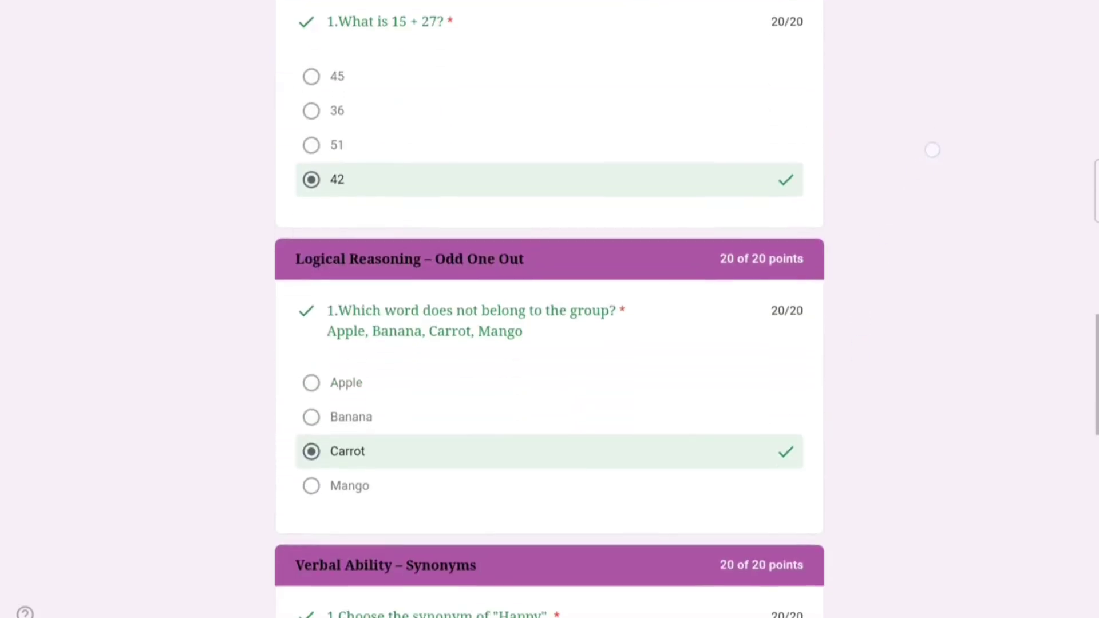
pyautogui.scroll(-3, 805, 237)
pyautogui.scroll(-10, 805, 237)
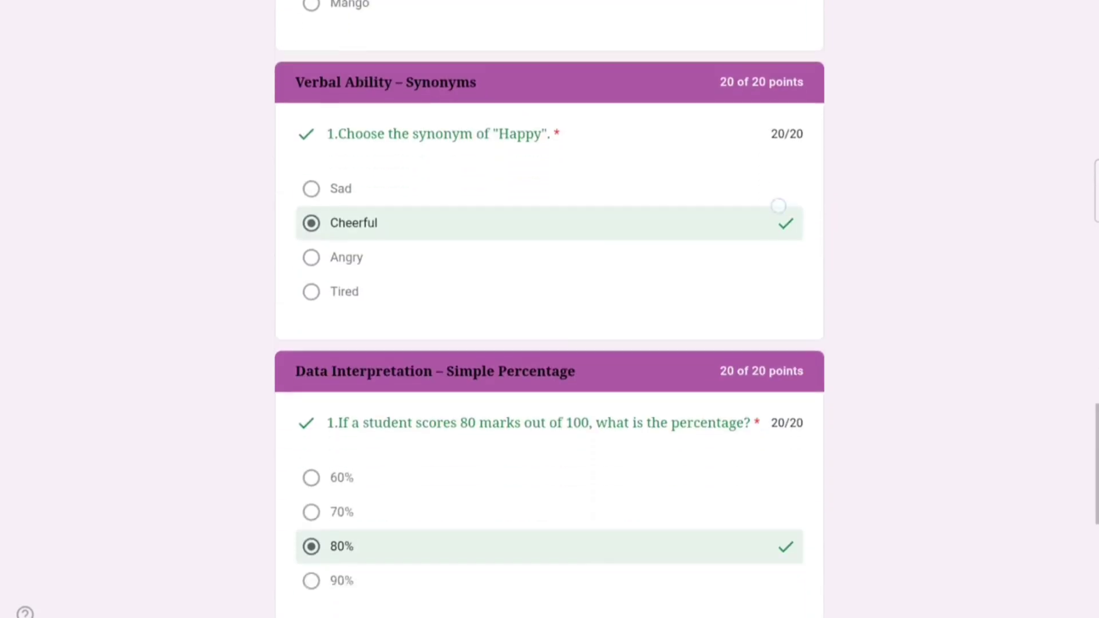
pyautogui.scroll(-6, 713, 248)
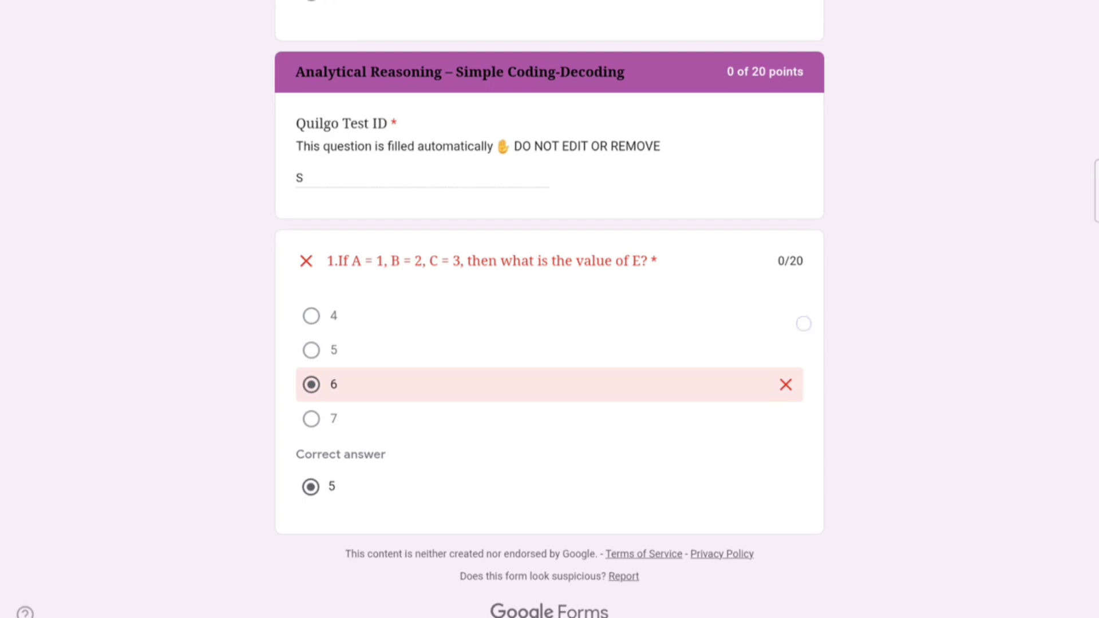
pyautogui.moveTo(803, 323)
pyautogui.mouseDown()
pyautogui.moveTo(601, 484)
pyautogui.moveTo(682, 356)
pyautogui.mouseUp()
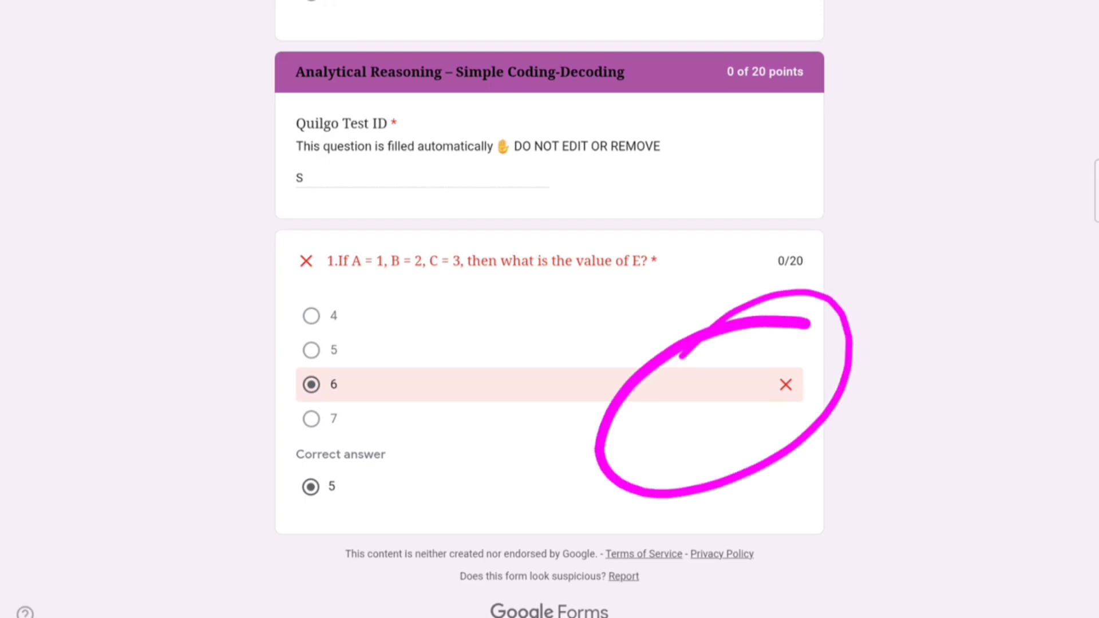
pyautogui.scroll(10, 694, 341)
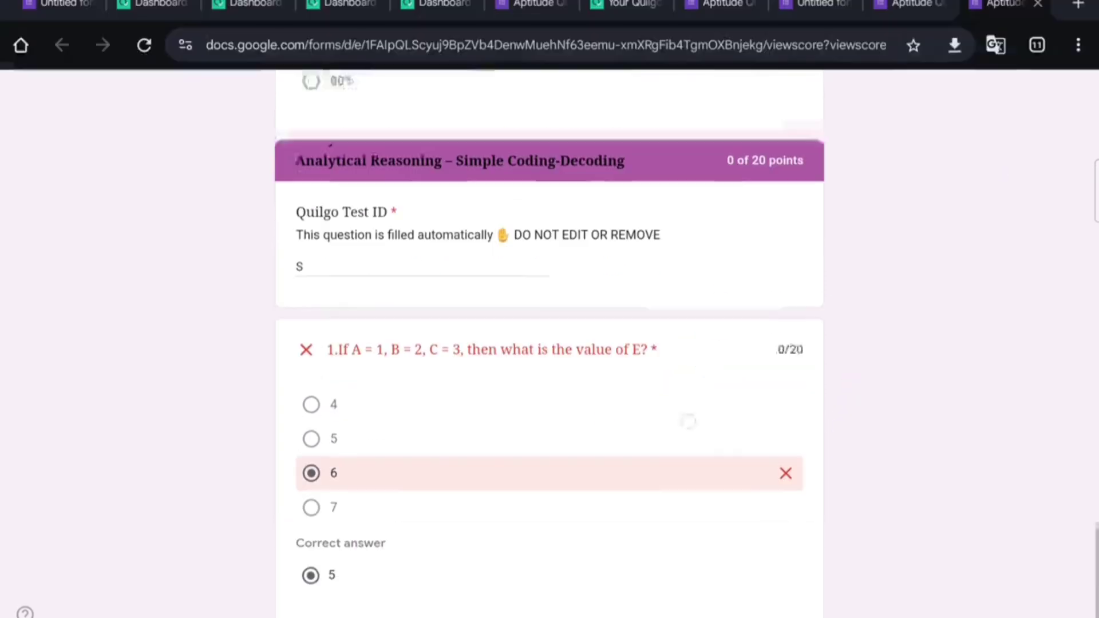
pyautogui.scroll(15, 712, 309)
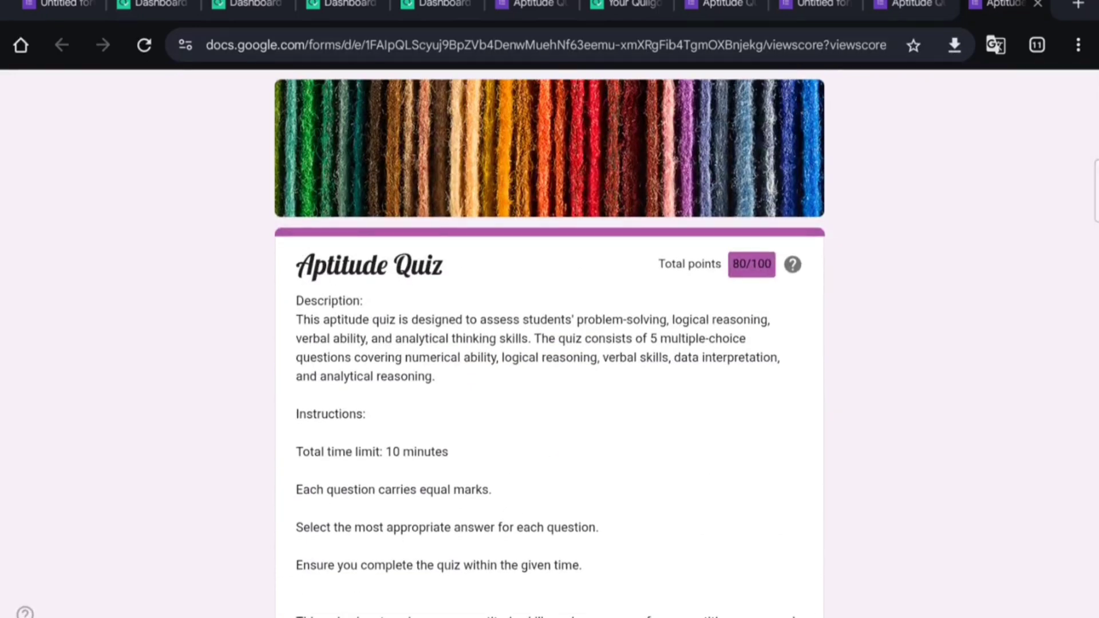
# Step: Return to the Aptitude Quiz form editor and open its response Summary
pyautogui.click(64, 5)
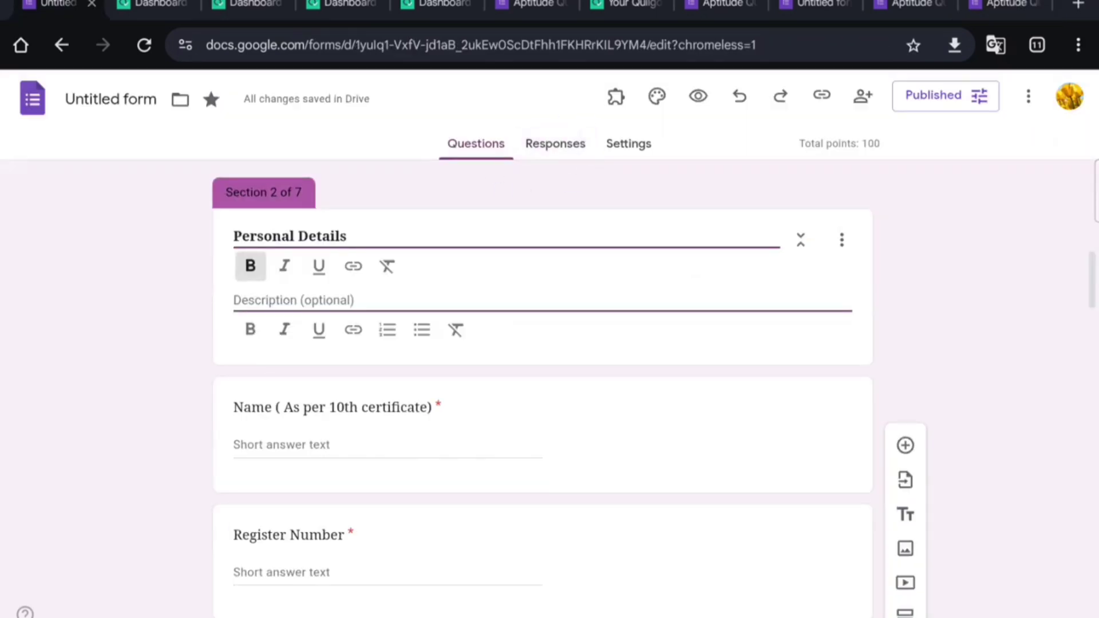
pyautogui.moveTo(598, 122)
pyautogui.mouseDown()
pyautogui.moveTo(520, 189)
pyautogui.moveTo(546, 122)
pyautogui.mouseUp()
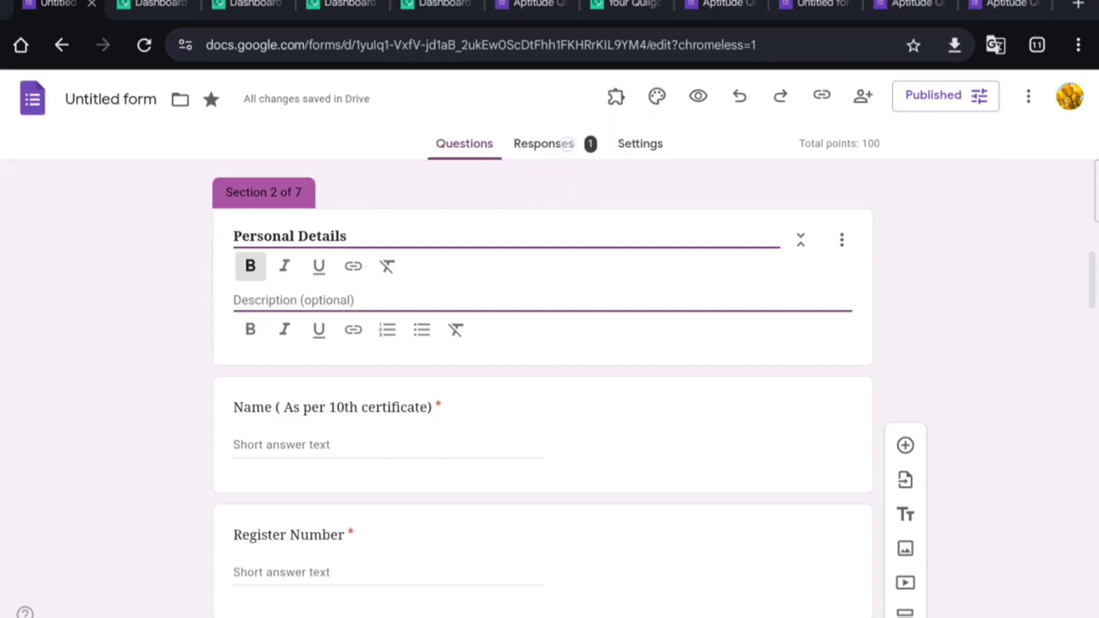
pyautogui.click(566, 144)
# Step: Check the score overview: 1 response, average and median 80/100, range 80–80
pyautogui.scroll(-3, 662, 322)
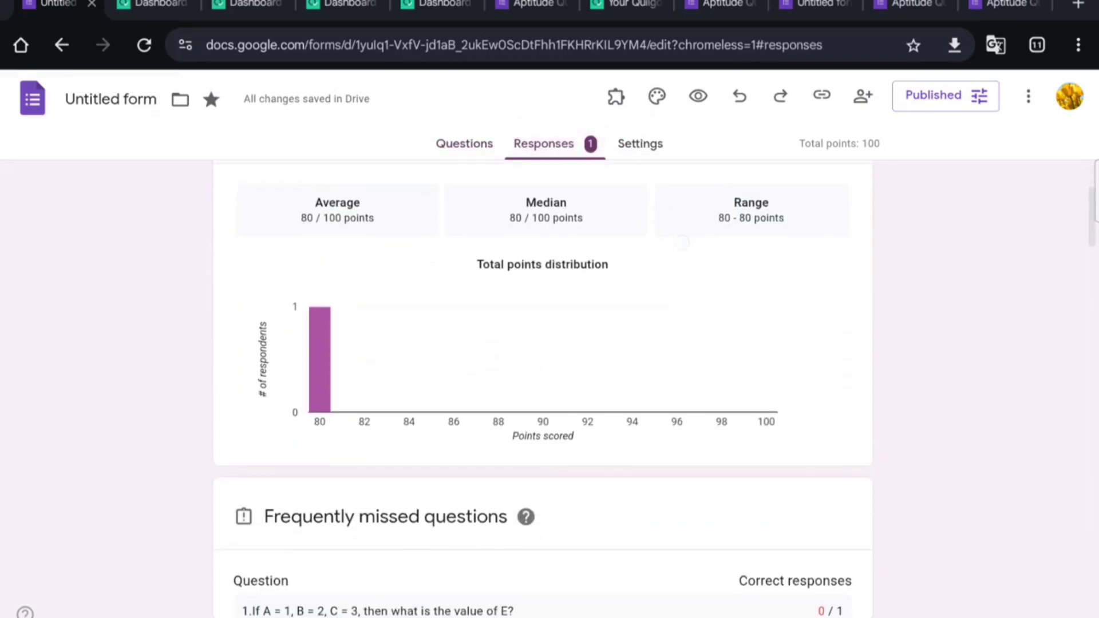
pyautogui.scroll(1, 601, 394)
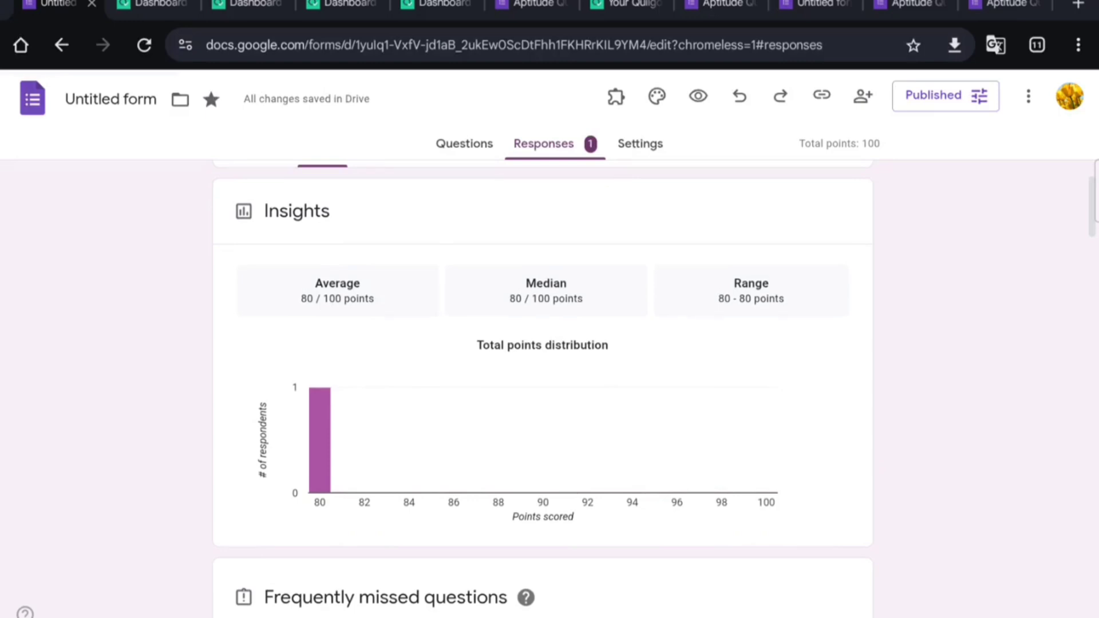
pyautogui.scroll(-3, 706, 412)
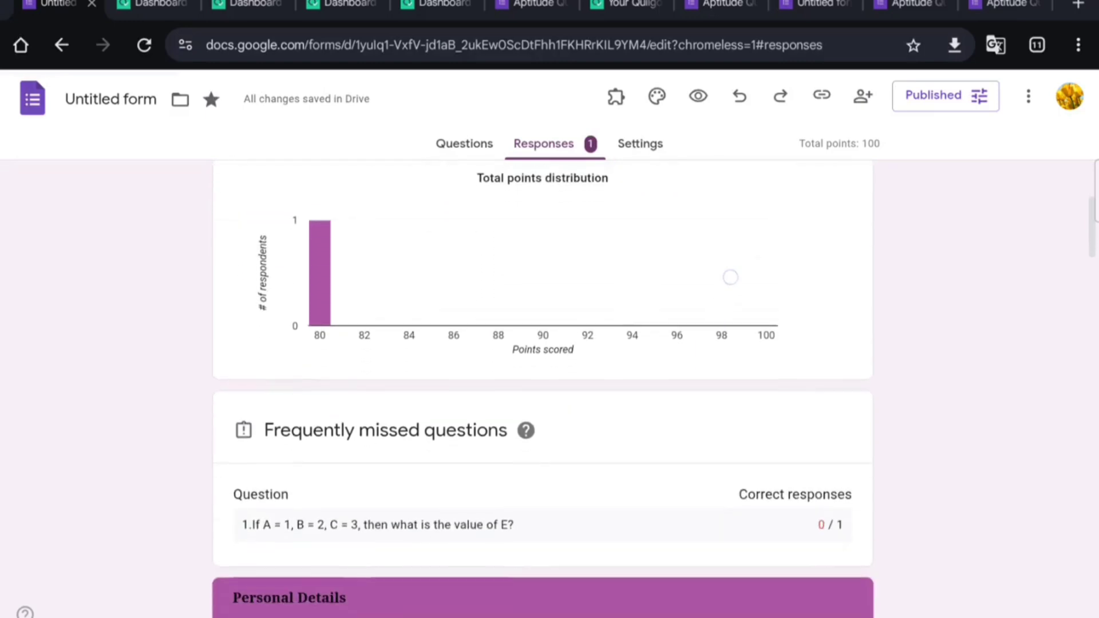
pyautogui.scroll(3, 710, 344)
pyautogui.scroll(1, 717, 485)
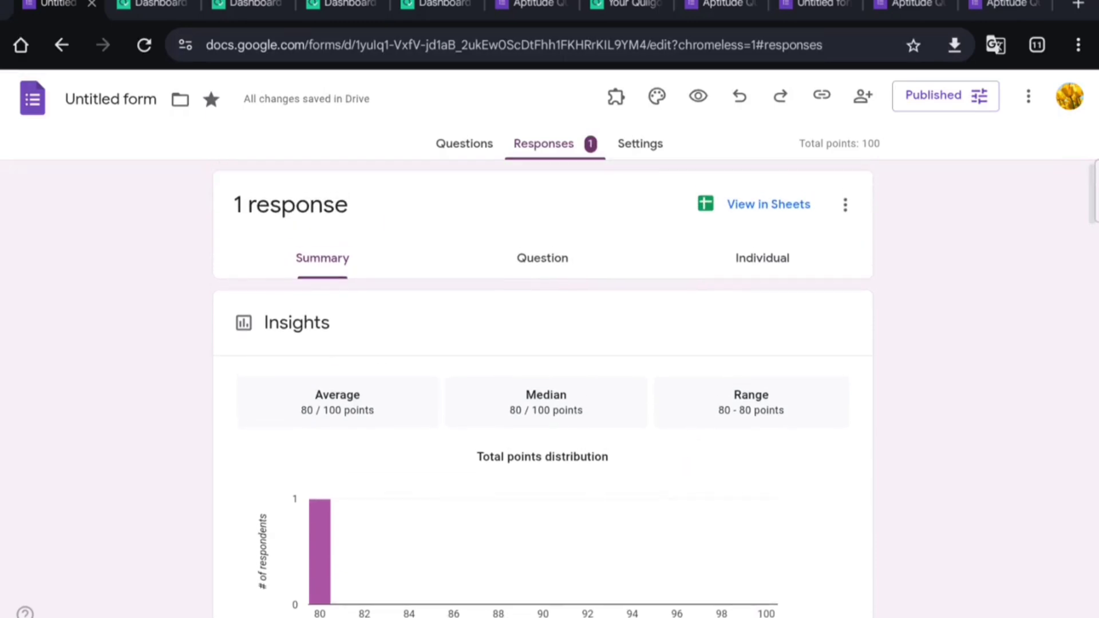
pyautogui.moveTo(378, 227)
pyautogui.mouseDown()
pyautogui.moveTo(353, 302)
pyautogui.moveTo(331, 229)
pyautogui.mouseUp()
pyautogui.moveTo(585, 234)
pyautogui.mouseDown()
pyautogui.moveTo(547, 312)
pyautogui.moveTo(547, 230)
pyautogui.mouseUp()
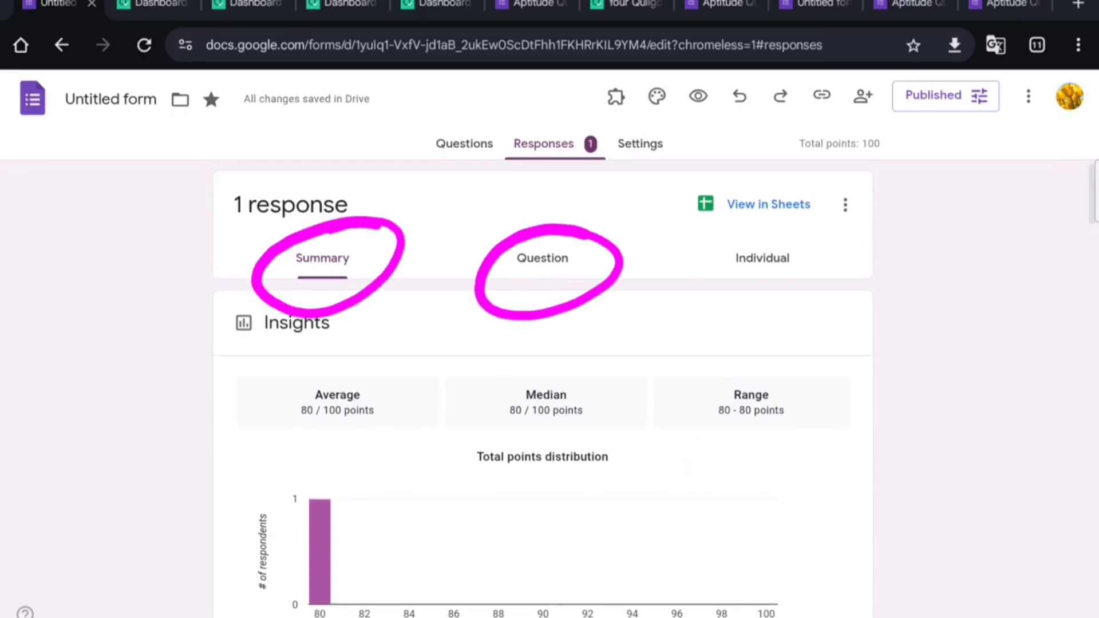
pyautogui.moveTo(795, 231)
pyautogui.mouseDown()
pyautogui.moveTo(761, 307)
pyautogui.moveTo(833, 245)
pyautogui.mouseUp()
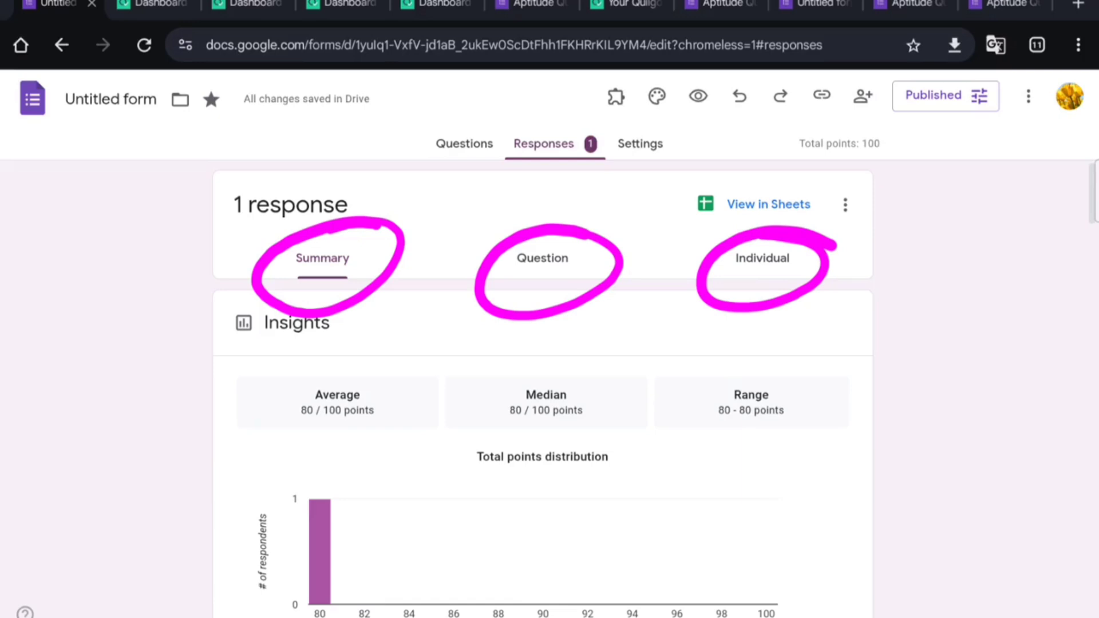
# Step: Scroll through the per-question Summary charts for the single response
pyautogui.scroll(-5, 732, 314)
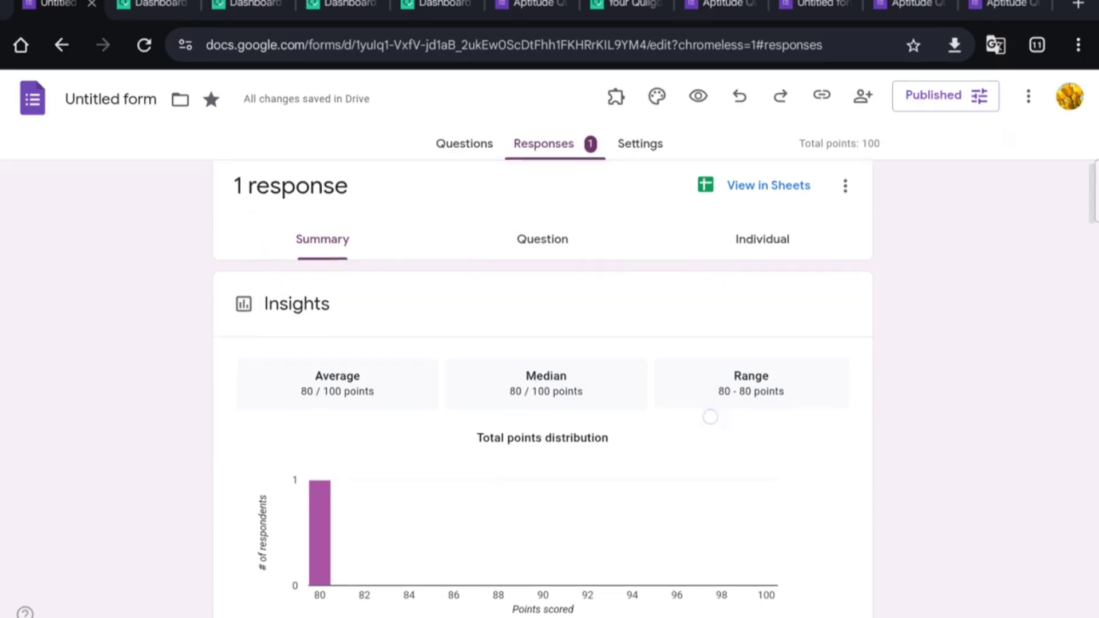
pyautogui.scroll(-3, 732, 314)
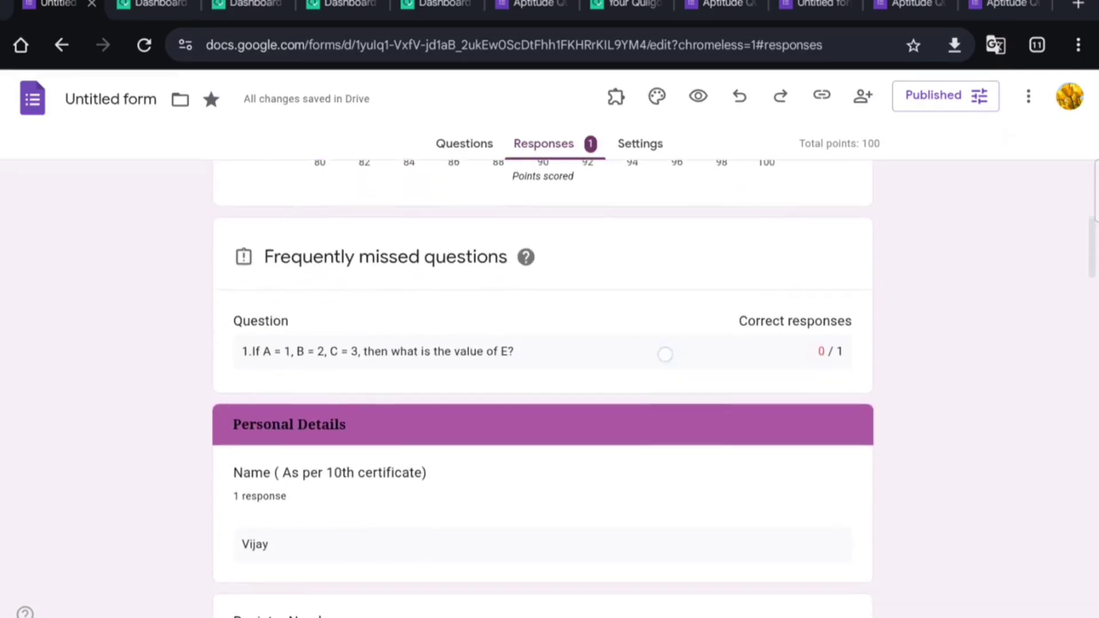
pyautogui.scroll(-2, 708, 440)
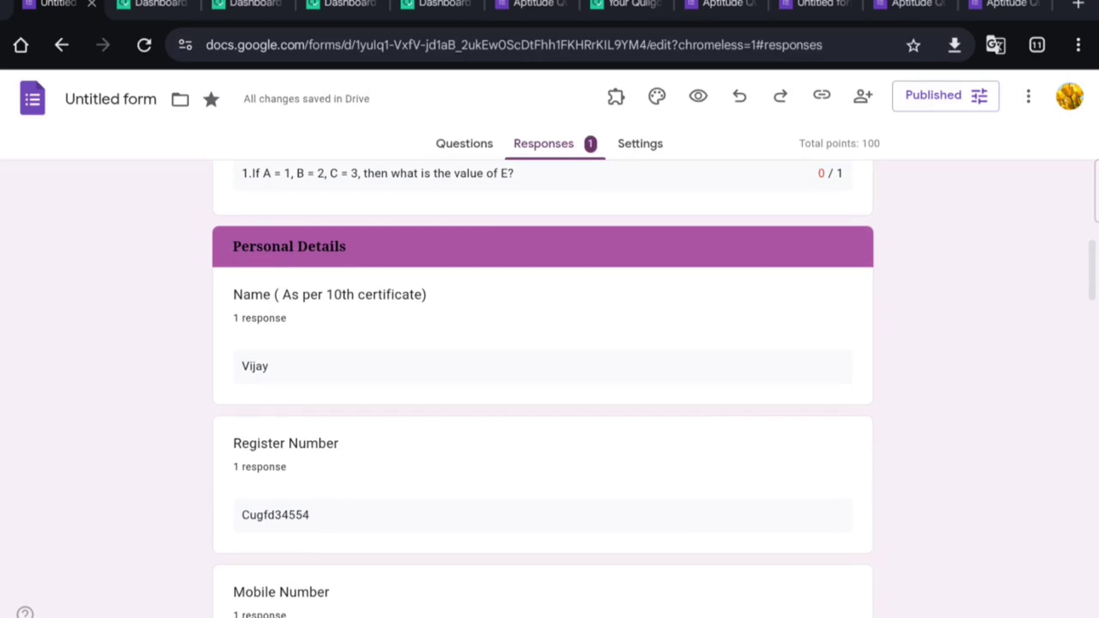
pyautogui.scroll(-4, 714, 314)
pyautogui.scroll(-8, 685, 314)
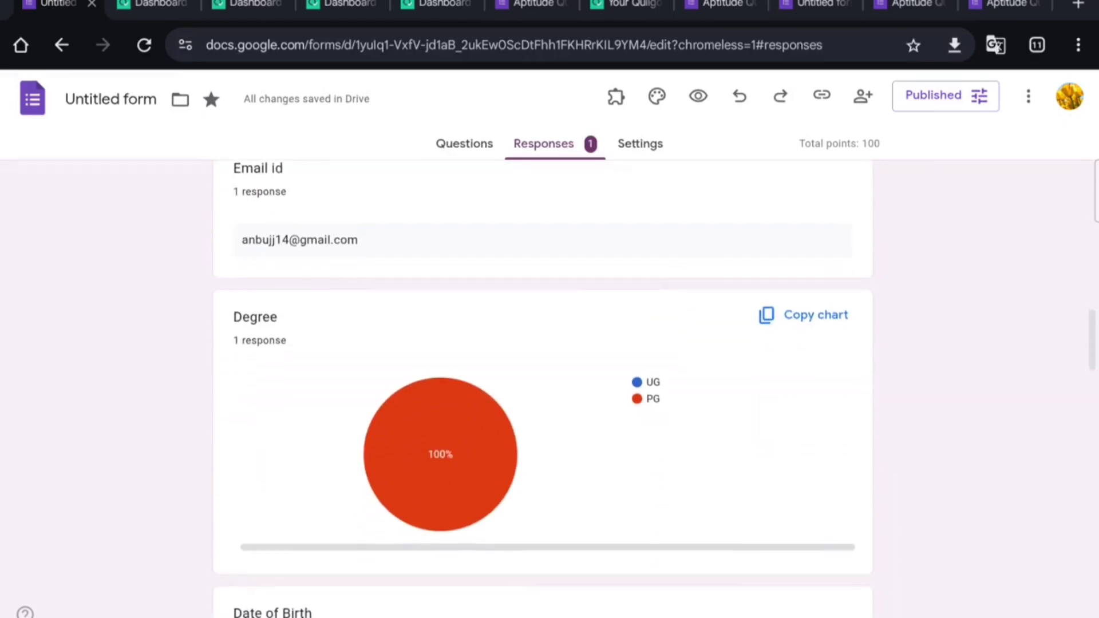
pyautogui.scroll(-9, 736, 282)
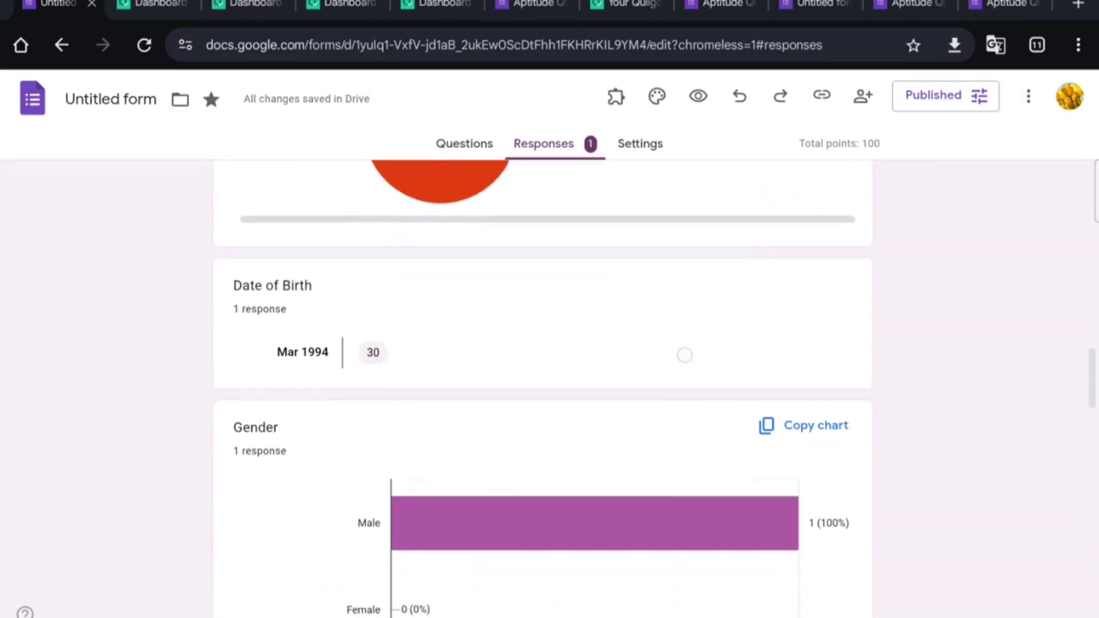
pyautogui.scroll(-8, 675, 355)
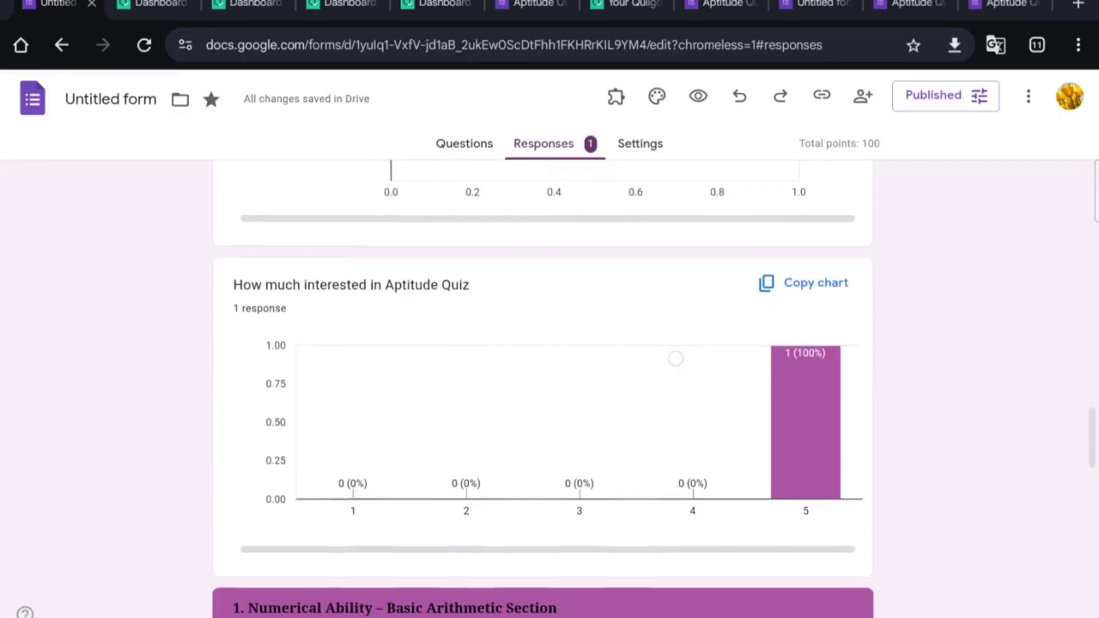
pyautogui.scroll(-10, 699, 334)
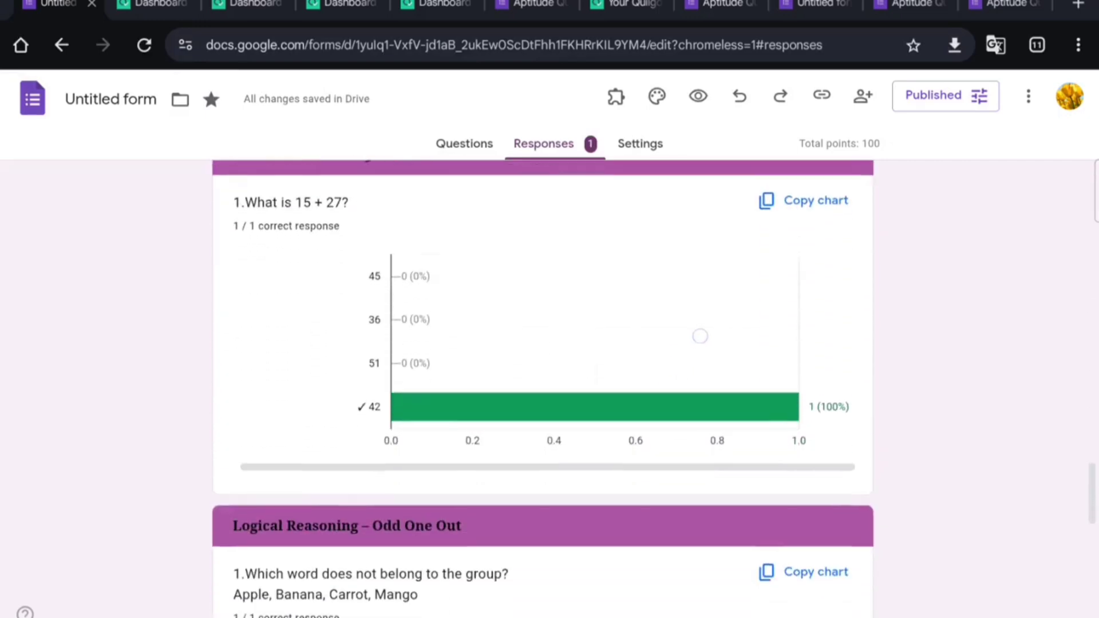
pyautogui.scroll(-13, 692, 303)
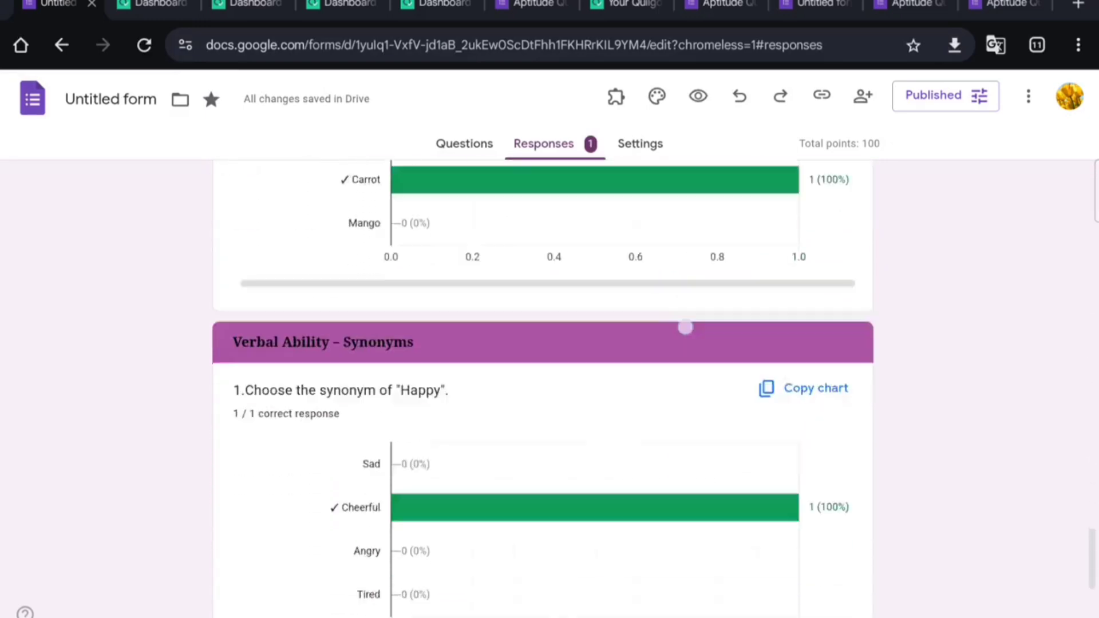
pyautogui.scroll(-4, 674, 280)
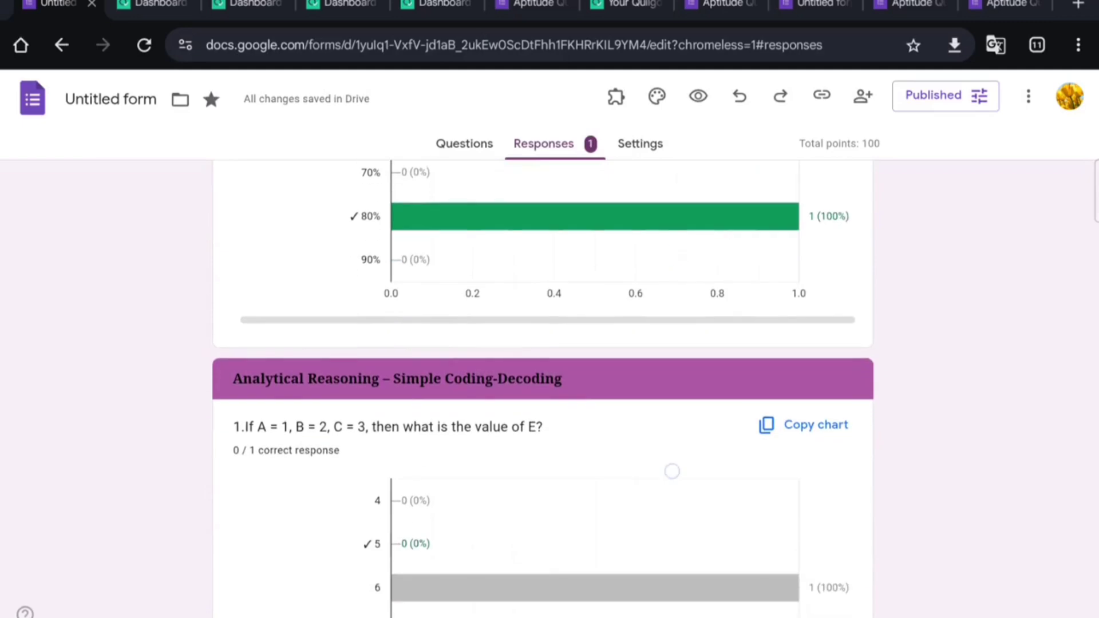
pyautogui.scroll(-1, 682, 319)
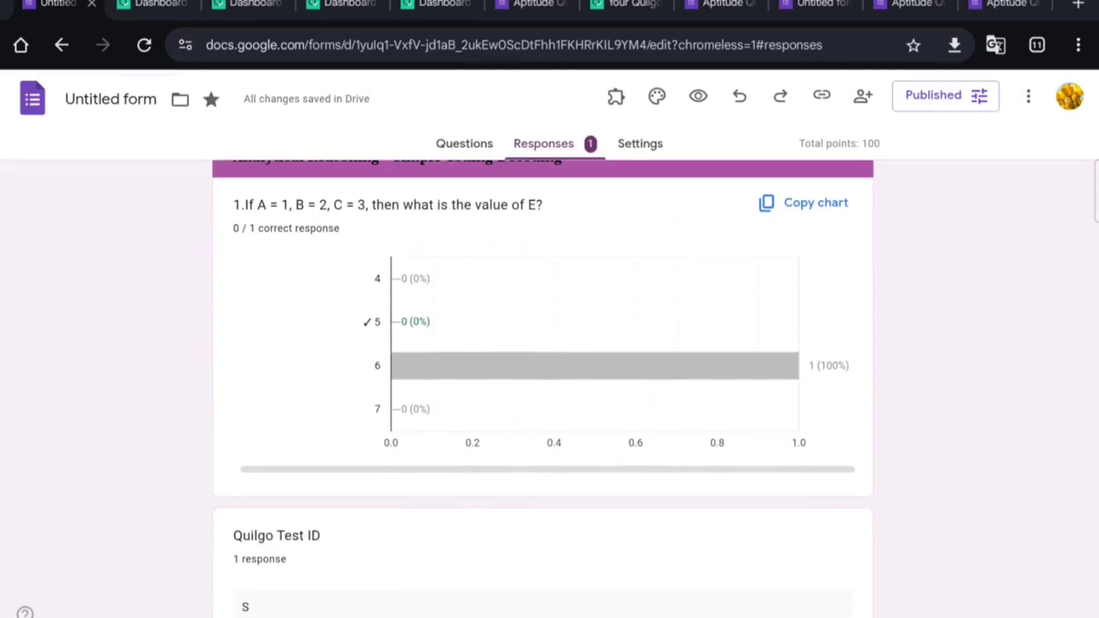
pyautogui.scroll(-15, 692, 262)
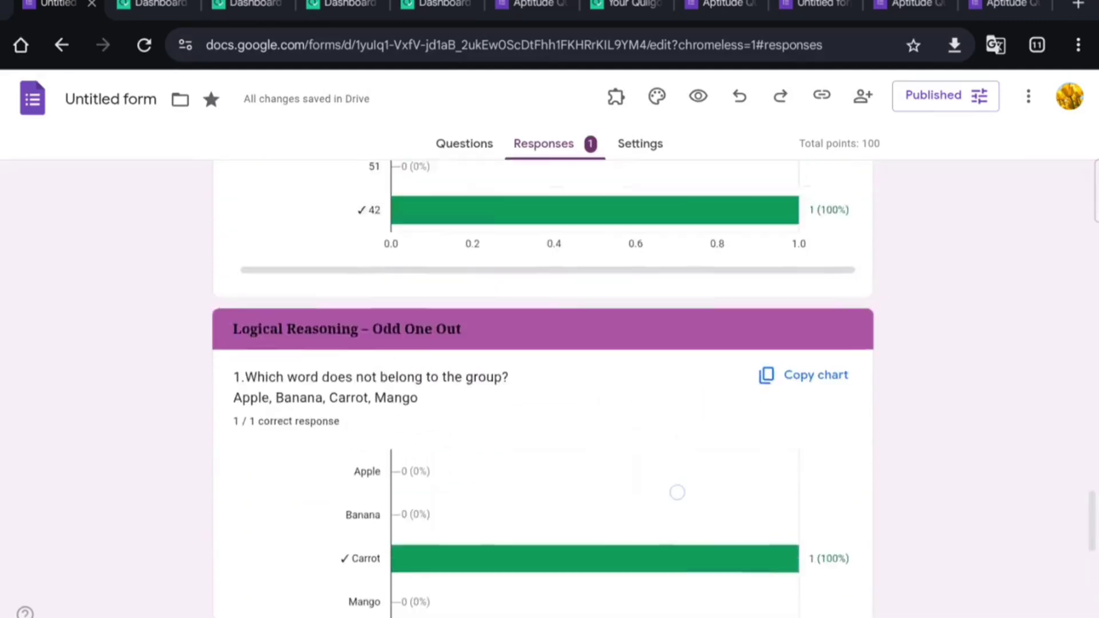
pyautogui.scroll(20, 667, 341)
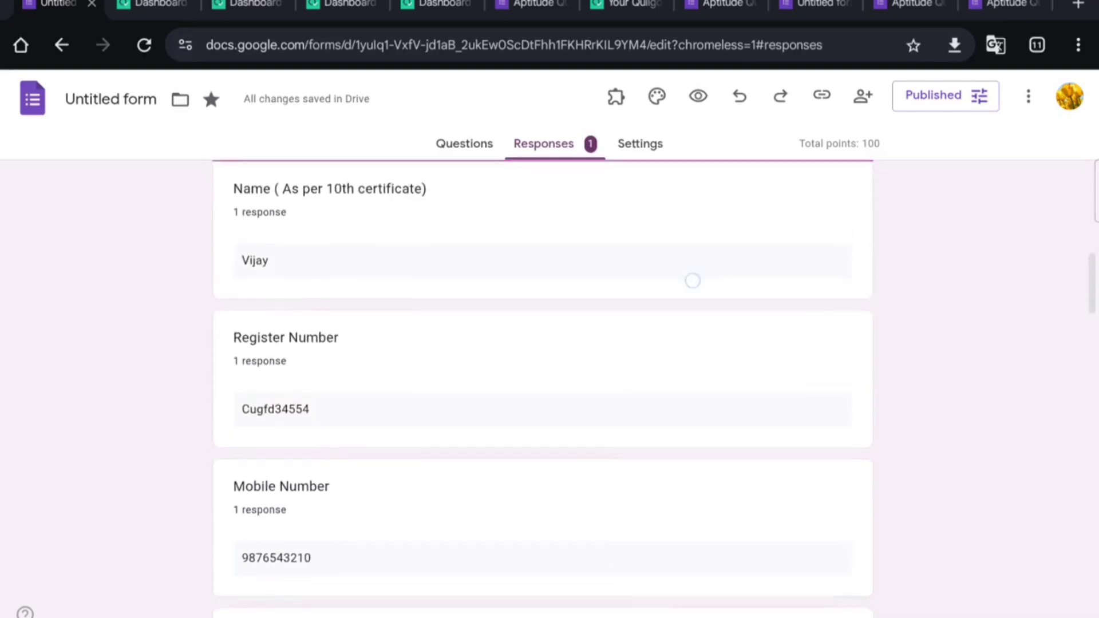
pyautogui.scroll(2, 668, 342)
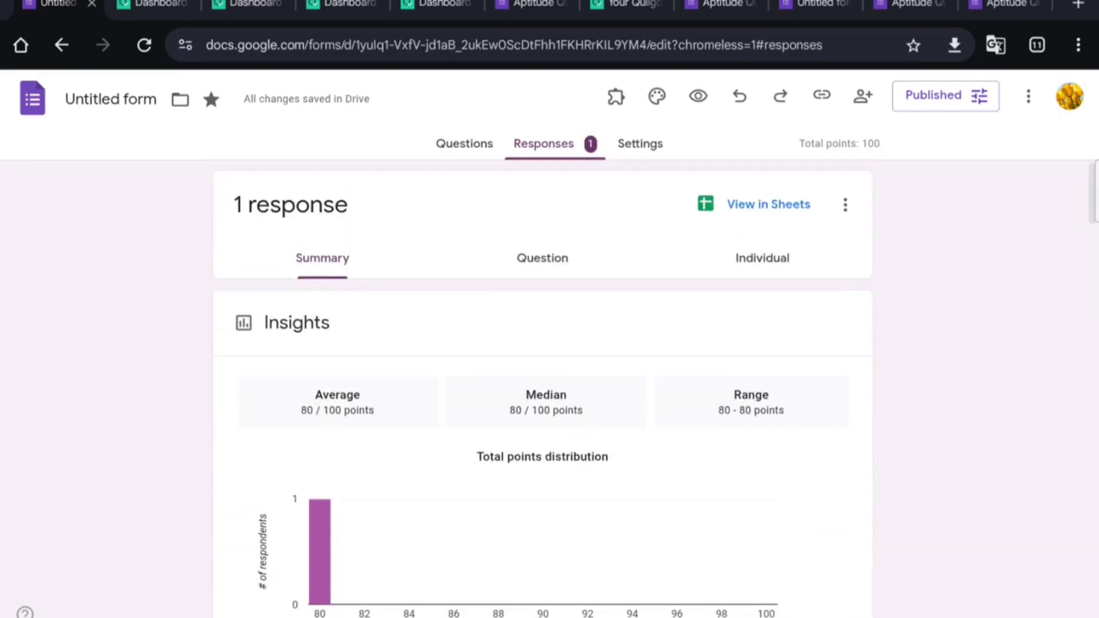
# Step: Link the quiz responses to a Google Sheets spreadsheet under the chosen account
pyautogui.click(989, 138)
pyautogui.moveTo(831, 176)
pyautogui.mouseDown()
pyautogui.moveTo(759, 256)
pyautogui.moveTo(801, 168)
pyautogui.moveTo(770, 169)
pyautogui.mouseUp()
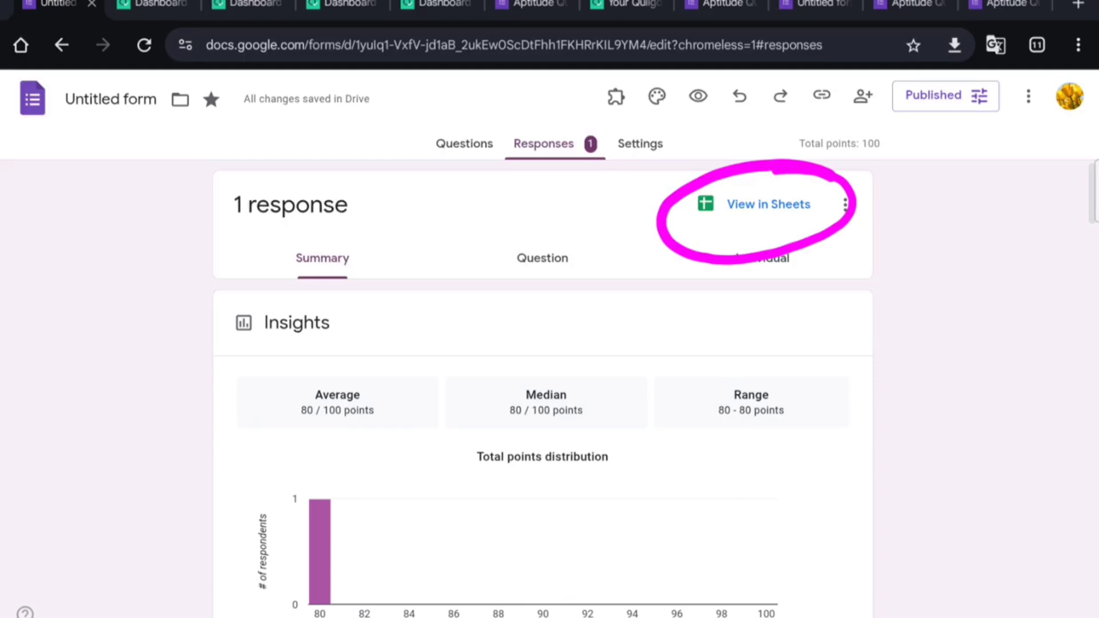
pyautogui.click(999, 136)
pyautogui.click(766, 211)
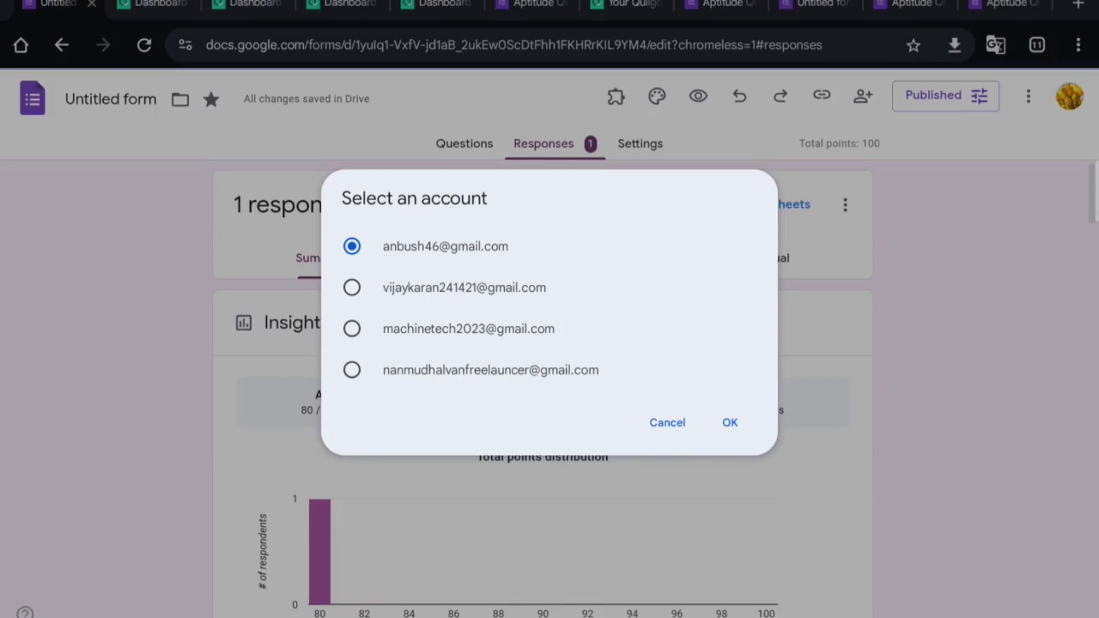
pyautogui.click(729, 422)
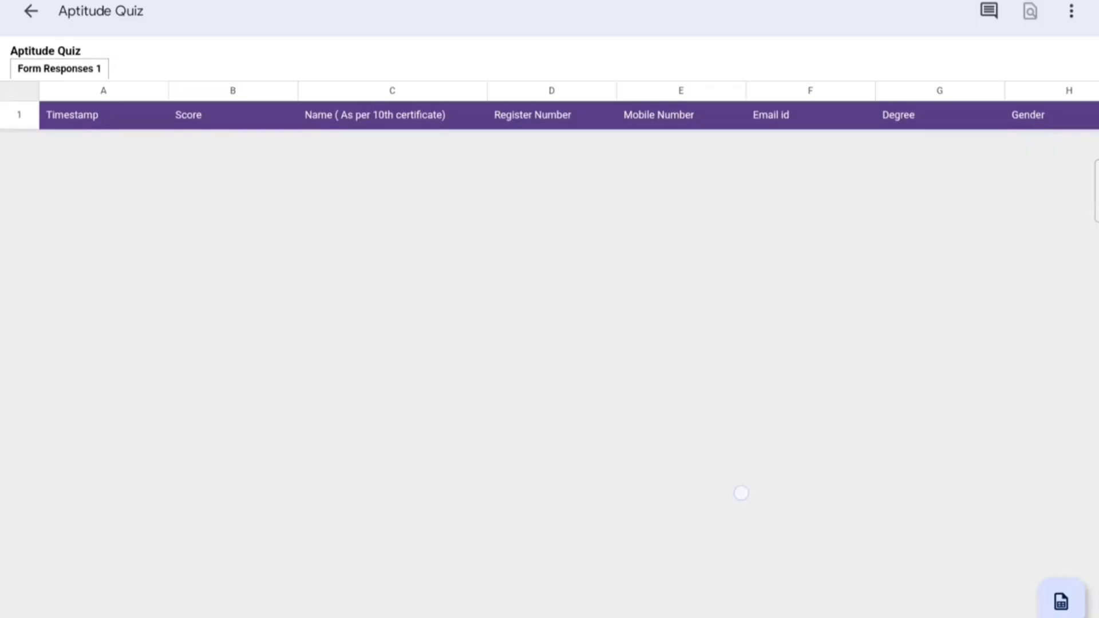
# Step: Glance over the Form Responses 1 header row, then navigate back from the spreadsheet
pyautogui.scroll(-3, 744, 493)
pyautogui.scroll(3, 777, 367)
pyautogui.scroll(-2, 773, 454)
pyautogui.scroll(2, 788, 407)
pyautogui.moveTo(1096, 550); pyautogui.dragTo(1028, 561)
pyautogui.moveTo(1096, 550); pyautogui.dragTo(901, 599)
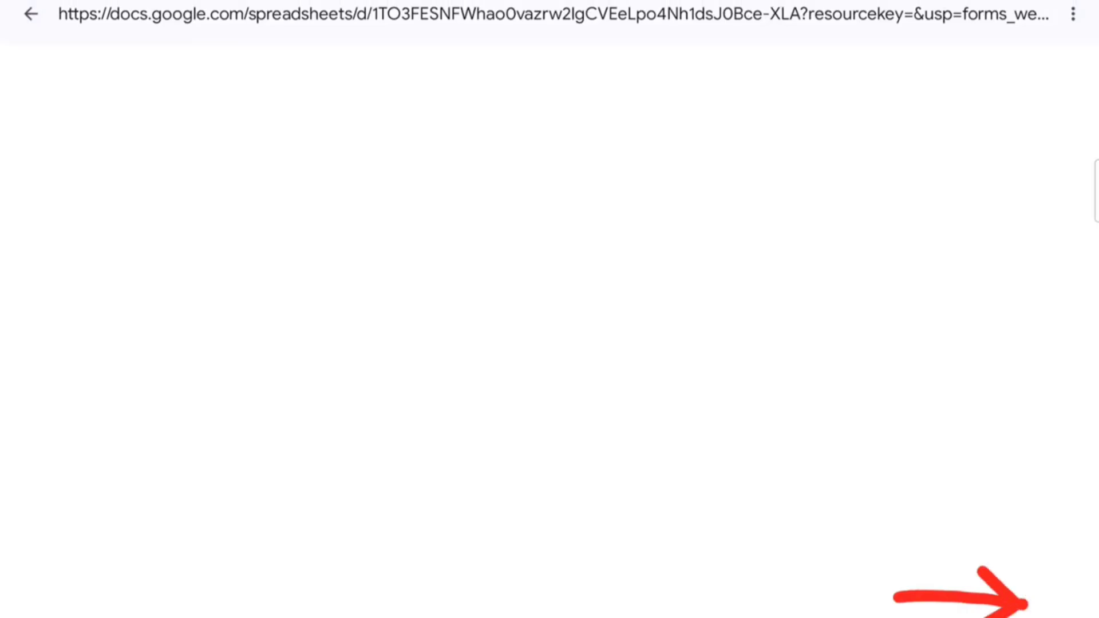
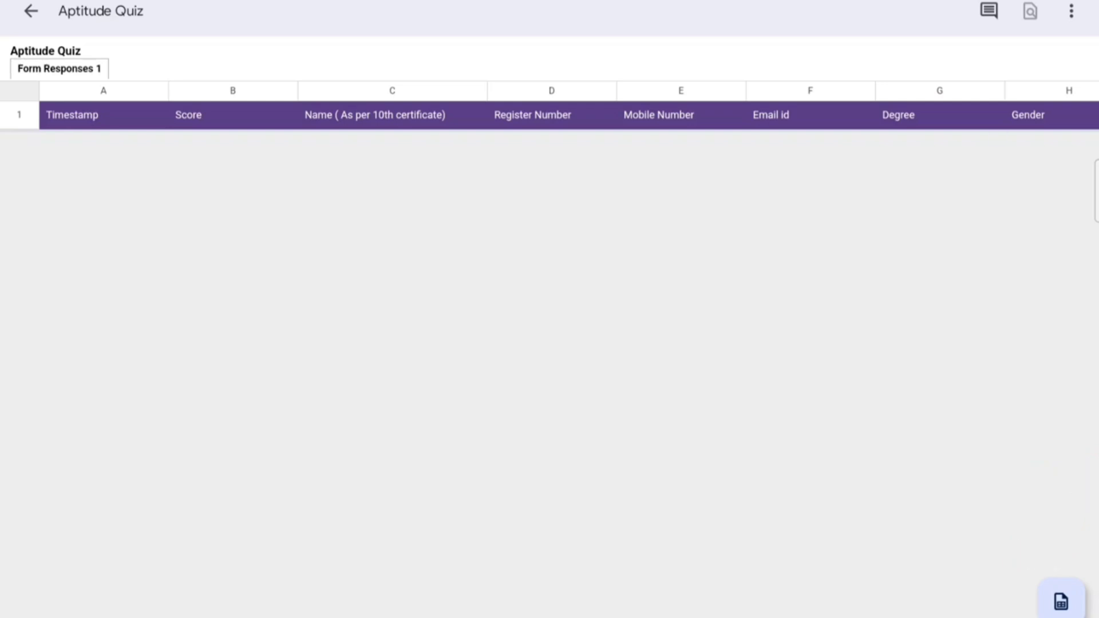
# Step: Go from the Aptitude Quiz responses preview to the Google Sheets listing in the Play Store
pyautogui.click(1061, 601)
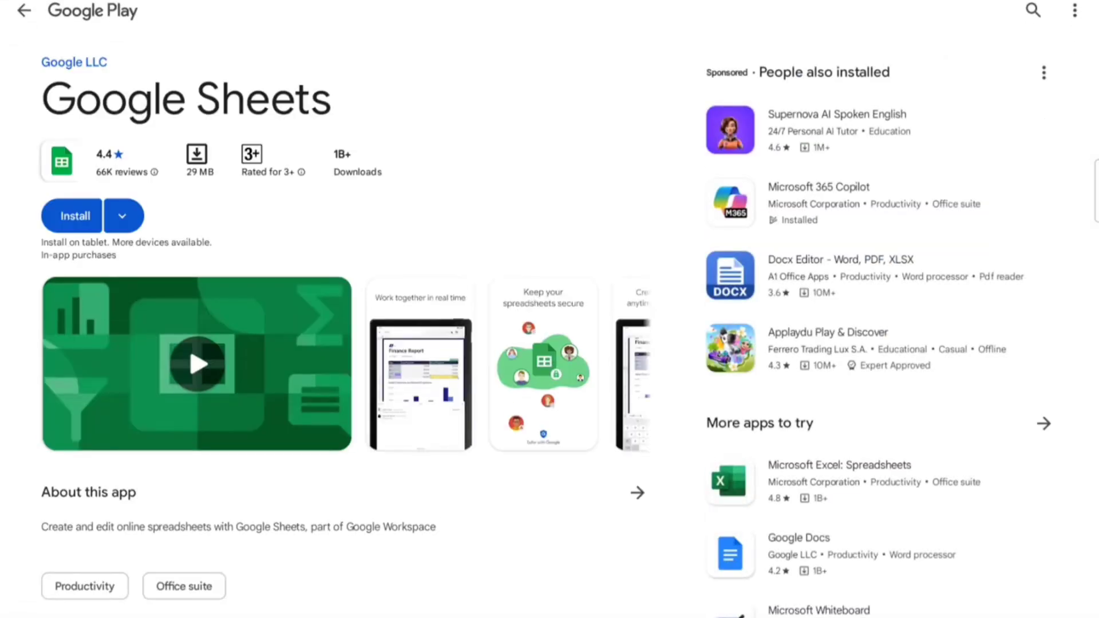
# Step: Install the Google Sheets app from Google Play and launch it
pyautogui.click(69, 218)
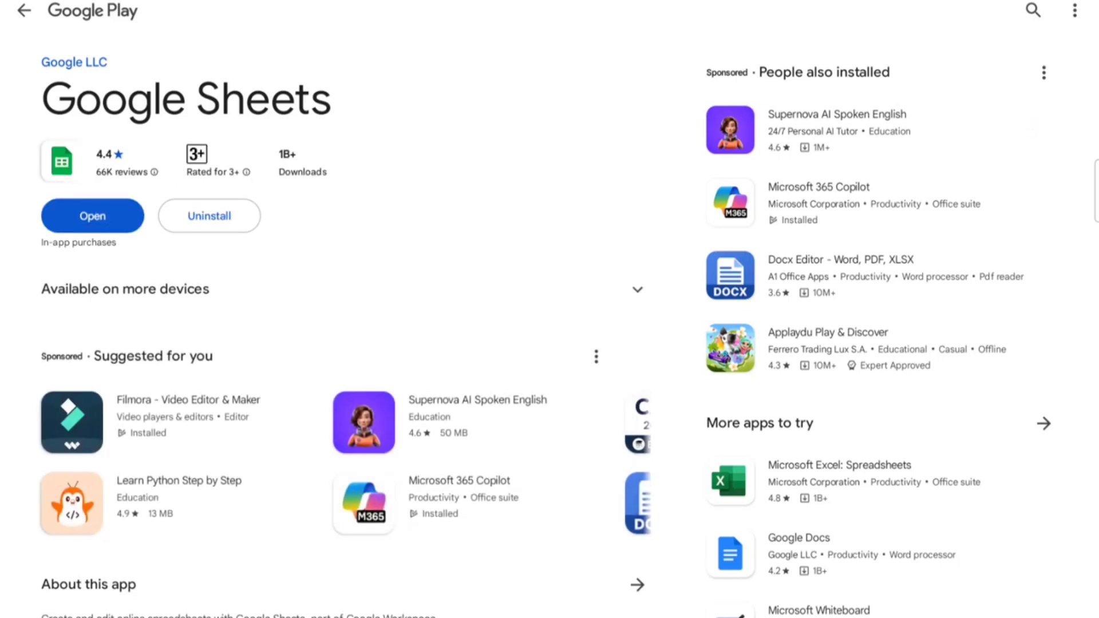
pyautogui.click(92, 216)
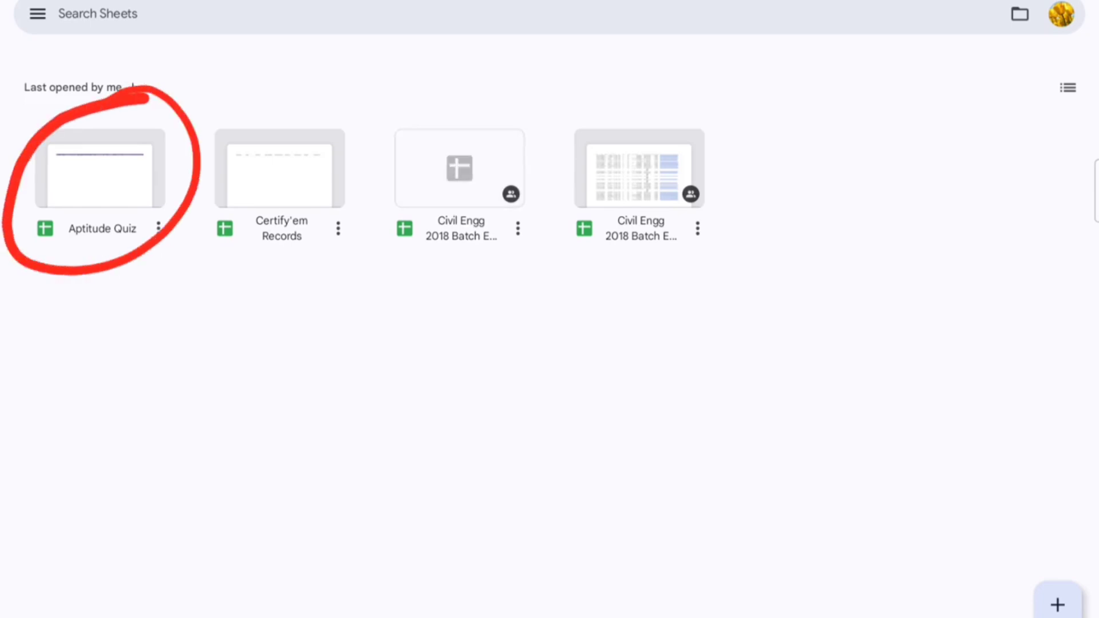
# Step: Open the Aptitude Quiz spreadsheet and pan right through the answer columns to Quilgo Test ID
pyautogui.click(91, 181)
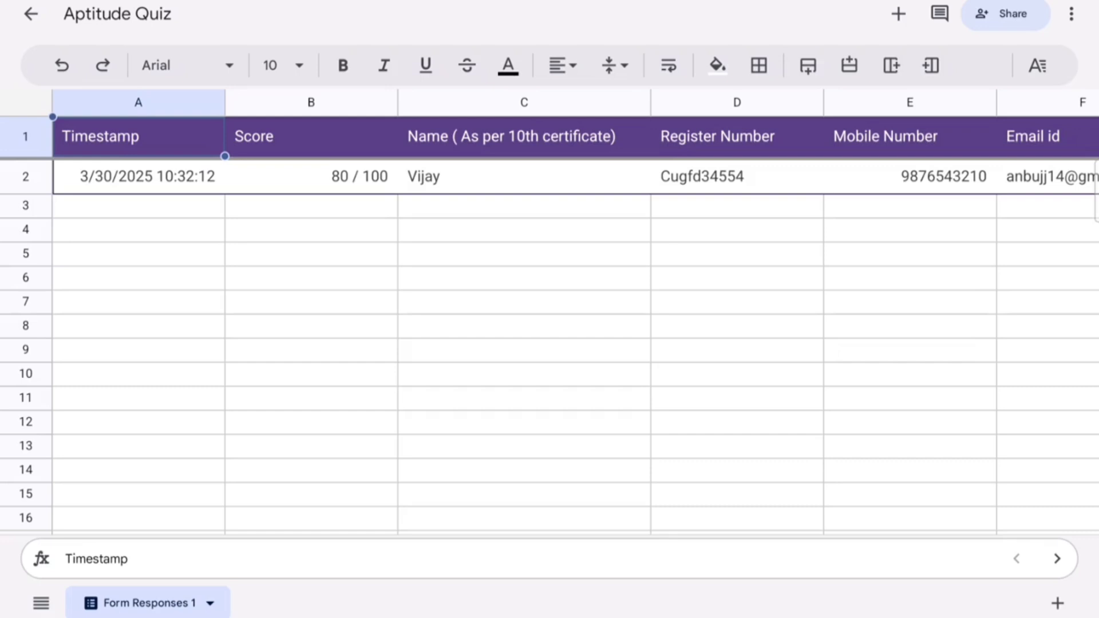
pyautogui.moveTo(532, 366); pyautogui.dragTo(410, 397)
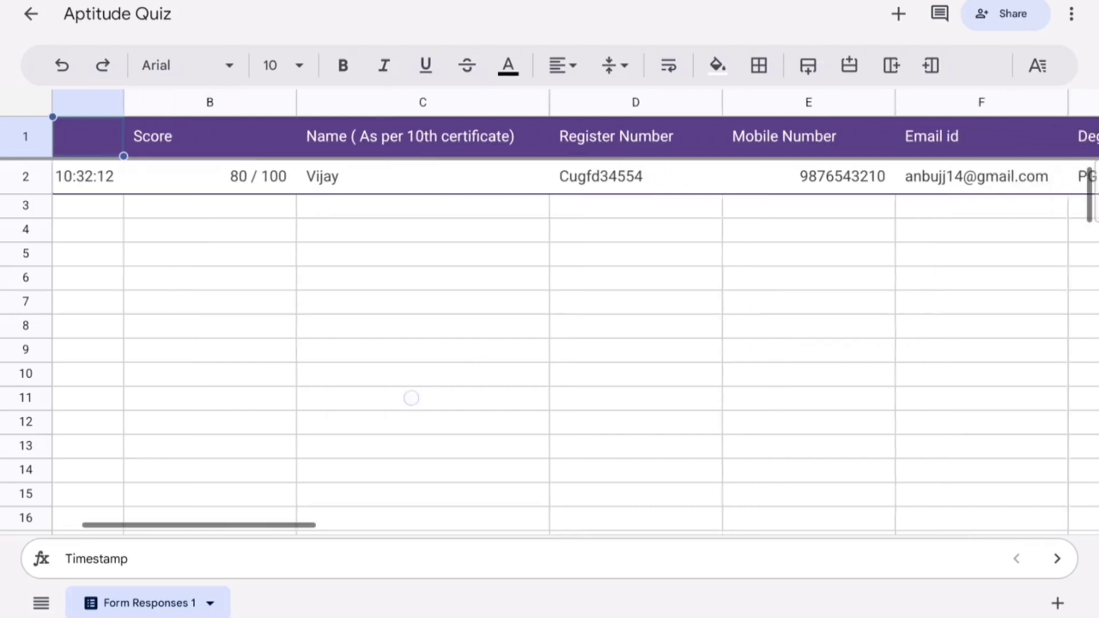
pyautogui.moveTo(620, 376); pyautogui.dragTo(444, 402)
pyautogui.moveTo(588, 388); pyautogui.dragTo(454, 407)
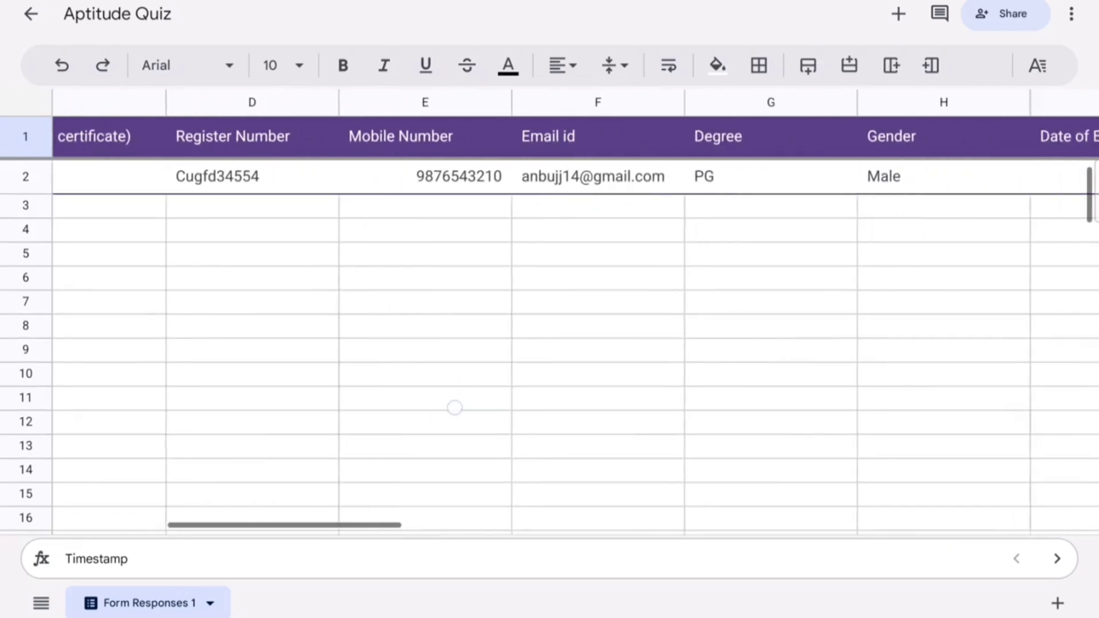
pyautogui.moveTo(620, 378); pyautogui.dragTo(471, 410)
pyautogui.moveTo(566, 388); pyautogui.dragTo(451, 404)
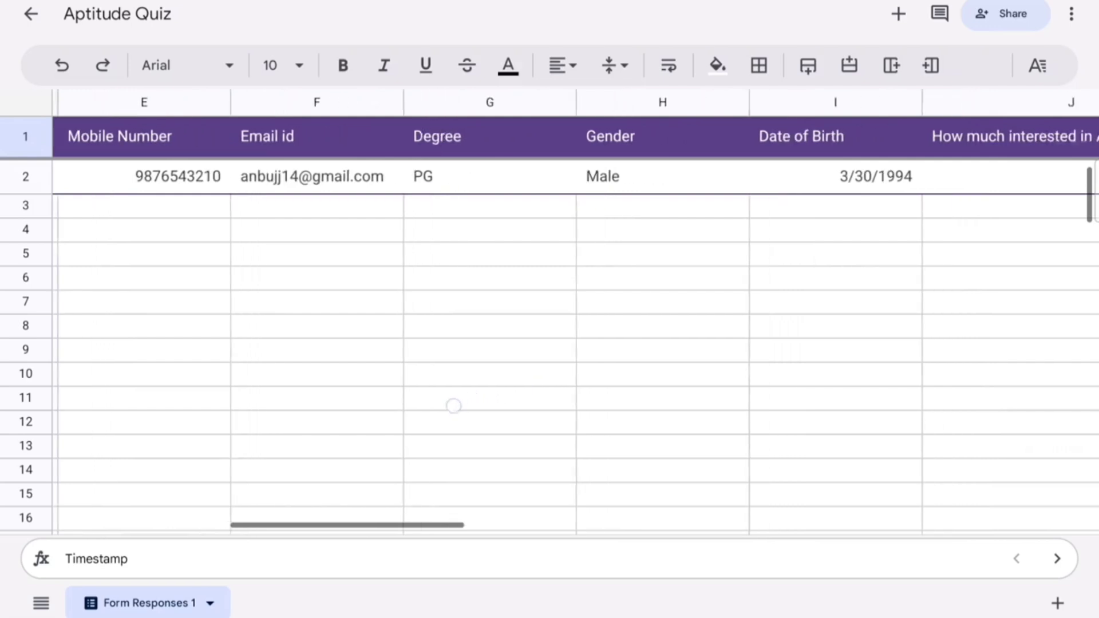
pyautogui.moveTo(623, 378); pyautogui.dragTo(459, 405)
pyautogui.moveTo(577, 392); pyautogui.dragTo(383, 427)
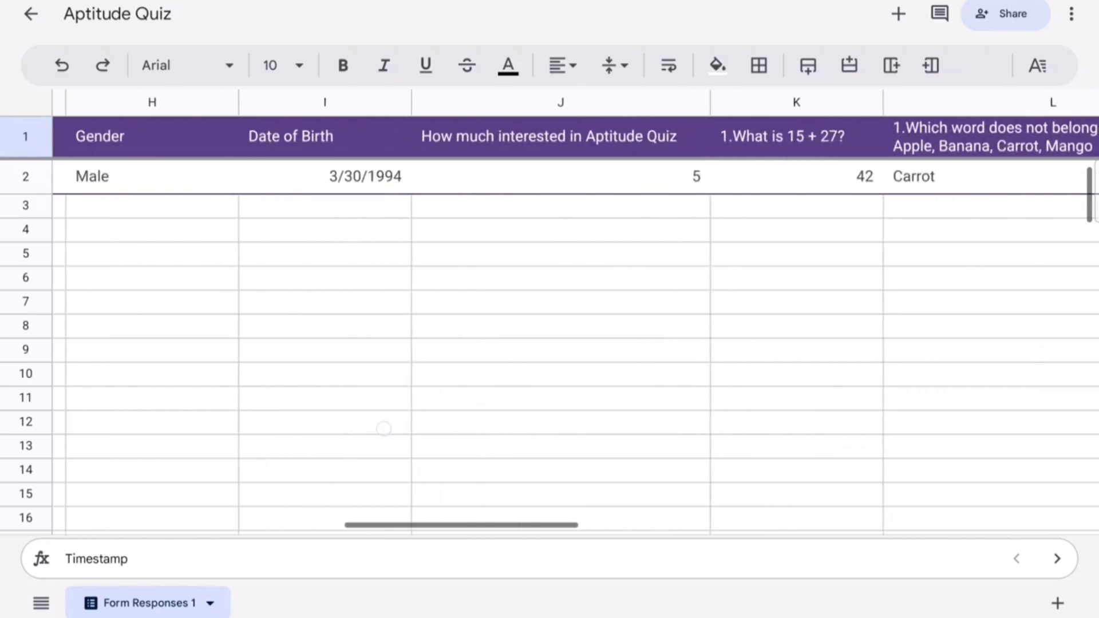
pyautogui.moveTo(611, 378); pyautogui.dragTo(393, 429)
pyautogui.moveTo(560, 391); pyautogui.dragTo(461, 415)
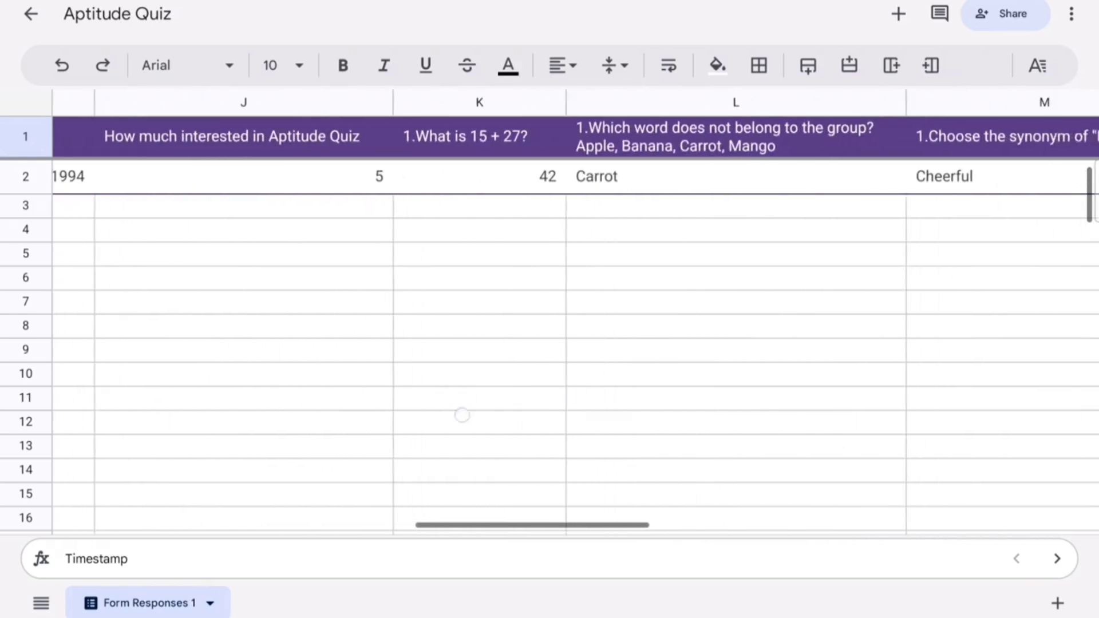
pyautogui.moveTo(618, 375); pyautogui.dragTo(461, 427)
pyautogui.moveTo(727, 372); pyautogui.dragTo(515, 395)
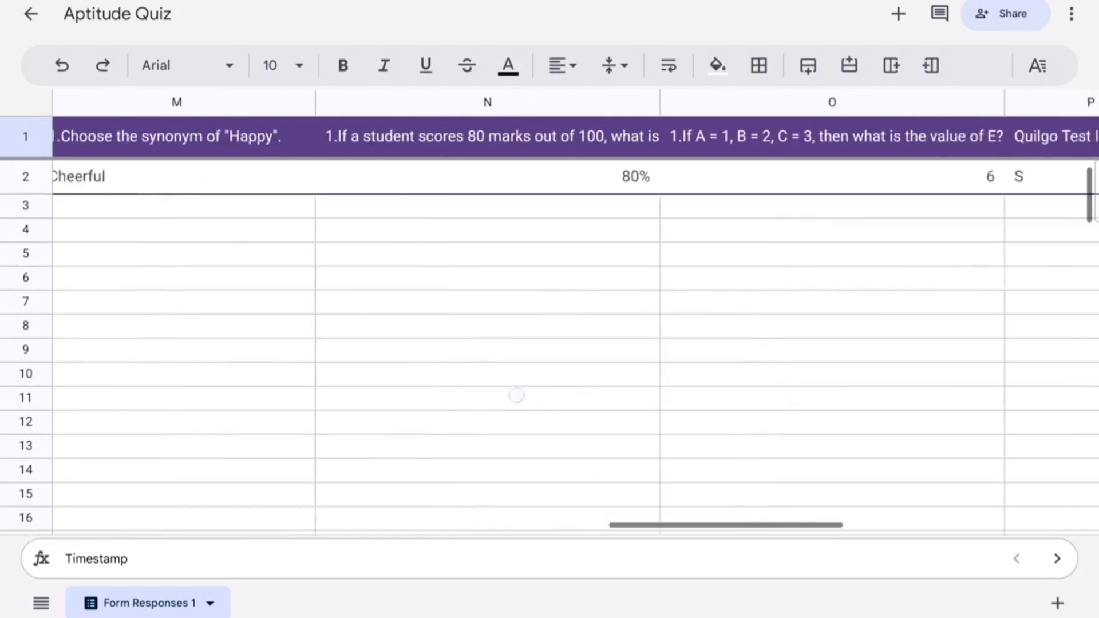
pyautogui.moveTo(716, 373); pyautogui.dragTo(498, 403)
pyautogui.moveTo(812, 373); pyautogui.dragTo(902, 363)
# Step: Pan back left across the question, name, register and Degree columns of the response
pyautogui.moveTo(644, 383); pyautogui.dragTo(962, 363)
pyautogui.moveTo(447, 388); pyautogui.dragTo(807, 366)
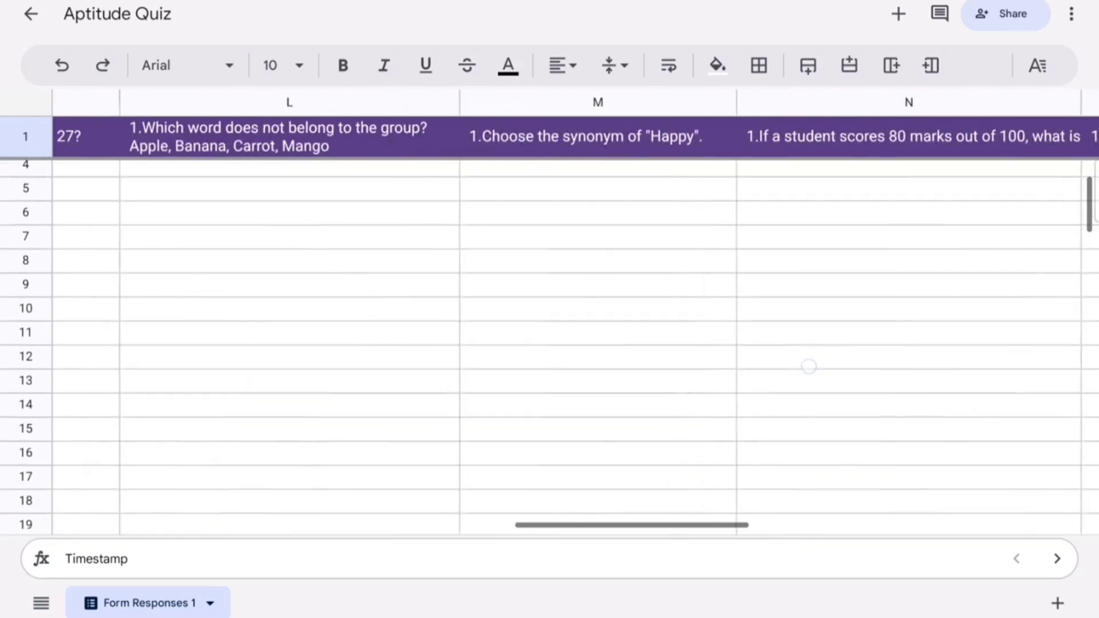
pyautogui.moveTo(584, 378); pyautogui.dragTo(714, 376)
pyautogui.moveTo(527, 378); pyautogui.dragTo(778, 372)
pyautogui.moveTo(650, 361); pyautogui.dragTo(910, 335)
pyautogui.moveTo(687, 339); pyautogui.dragTo(868, 324)
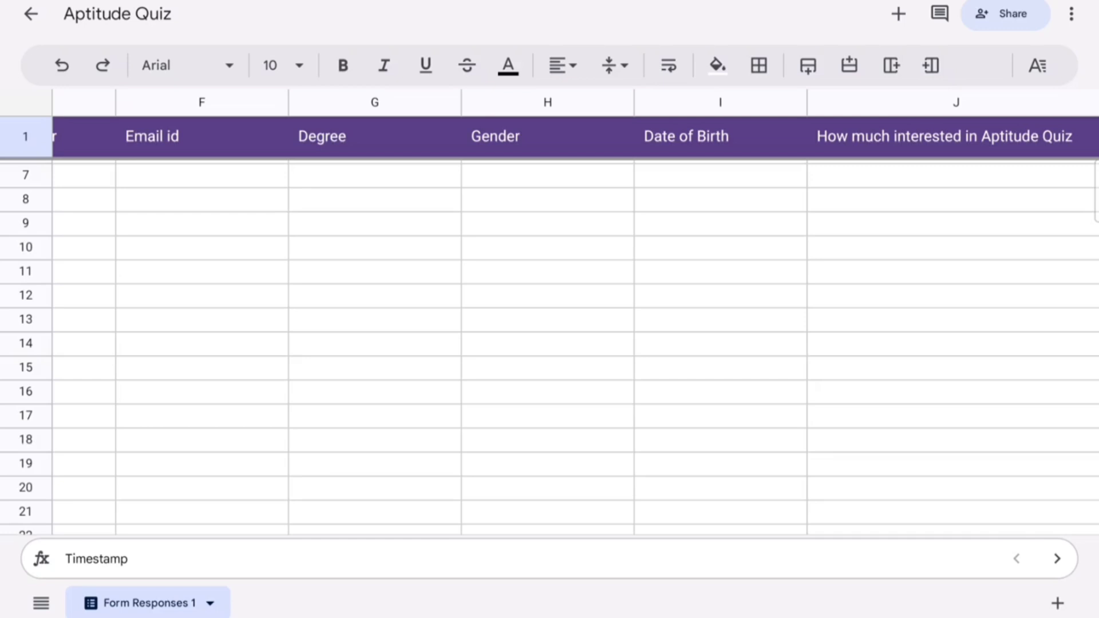
pyautogui.moveTo(634, 283); pyautogui.dragTo(635, 407)
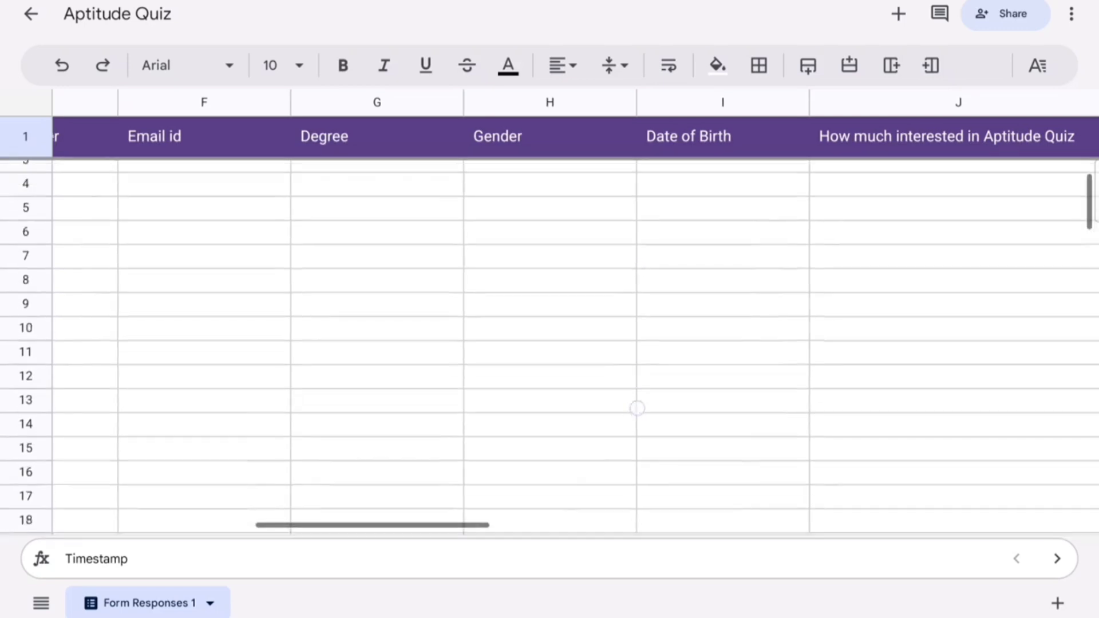
pyautogui.moveTo(819, 348); pyautogui.dragTo(485, 420)
pyautogui.moveTo(607, 398); pyautogui.dragTo(927, 344)
pyautogui.moveTo(652, 344); pyautogui.dragTo(881, 344)
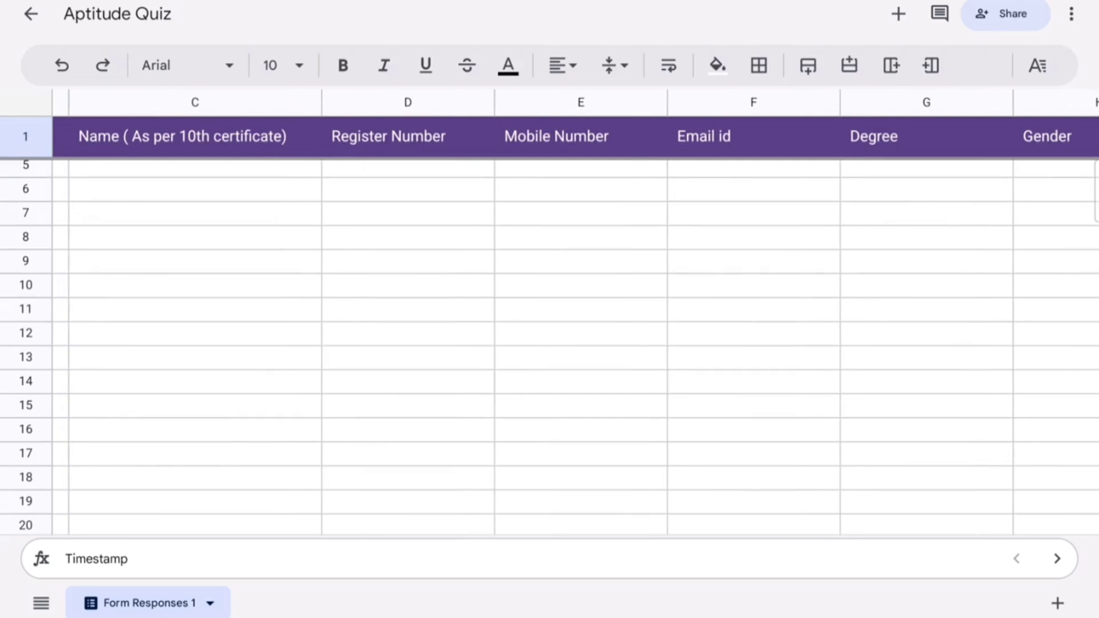
pyautogui.moveTo(562, 352); pyautogui.dragTo(753, 334)
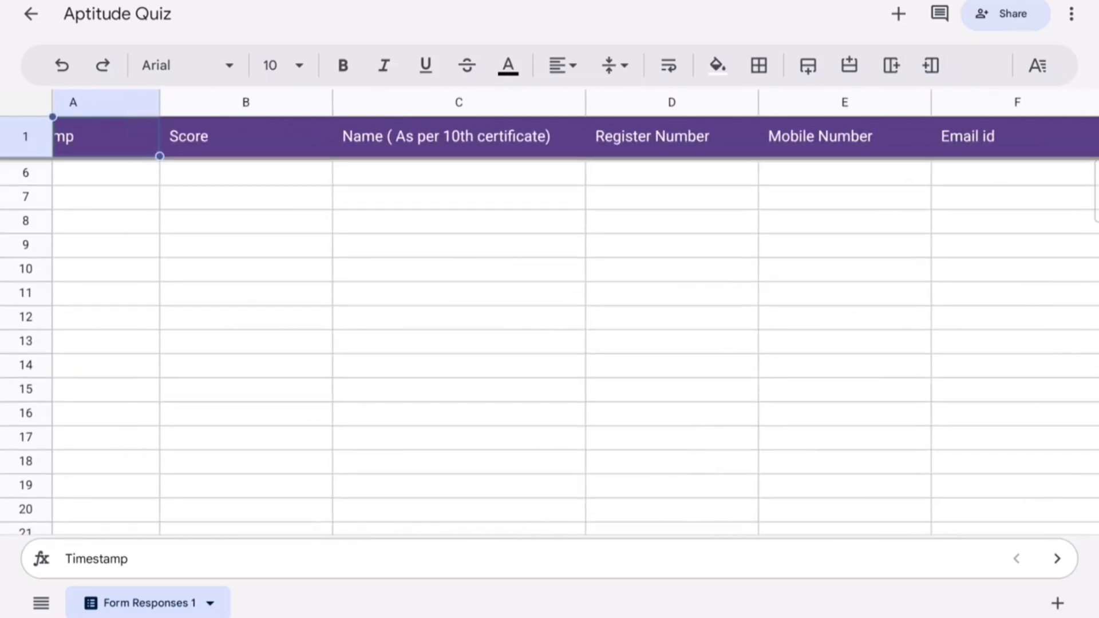
pyautogui.moveTo(832, 331); pyautogui.dragTo(612, 383)
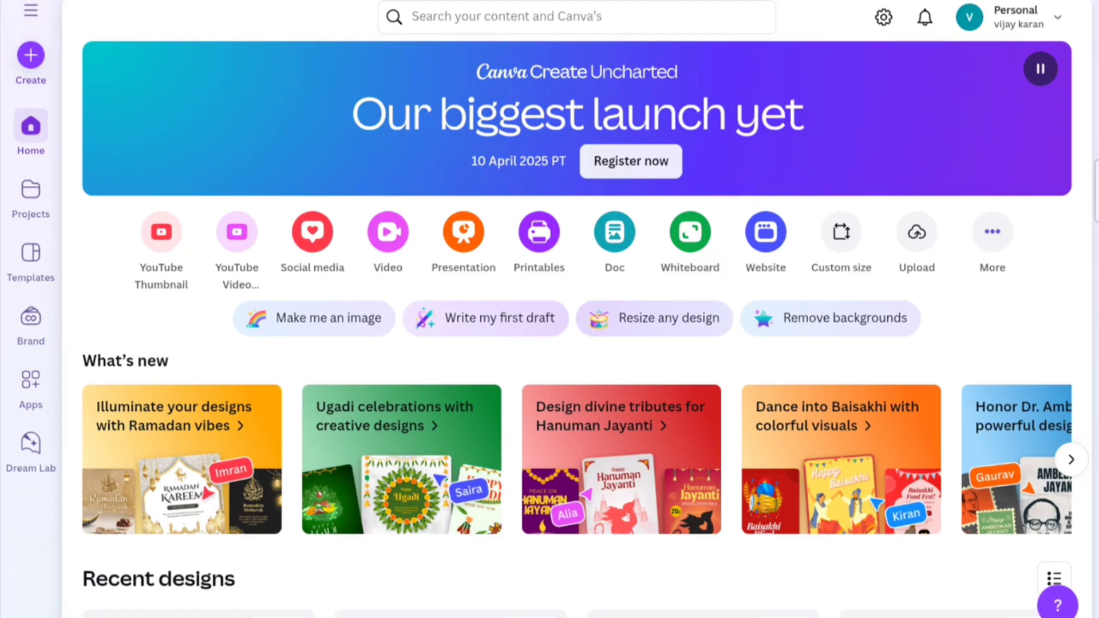
# Step: Search Canva's design types for 'Youtube banner', then view the Presentations formats
pyautogui.click(31, 55)
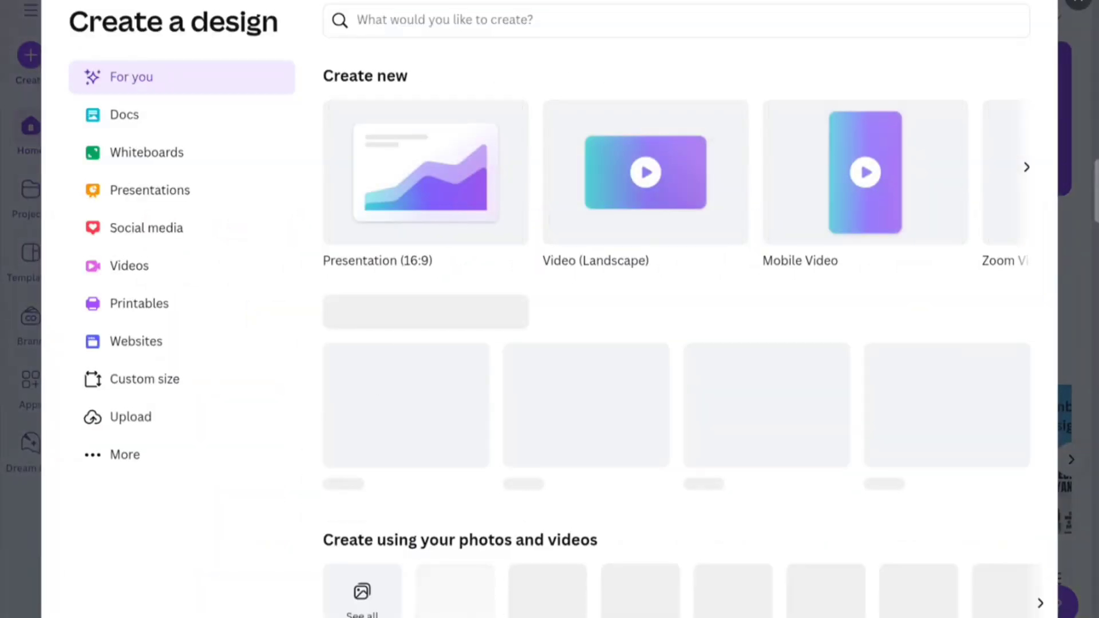
pyautogui.click(676, 20)
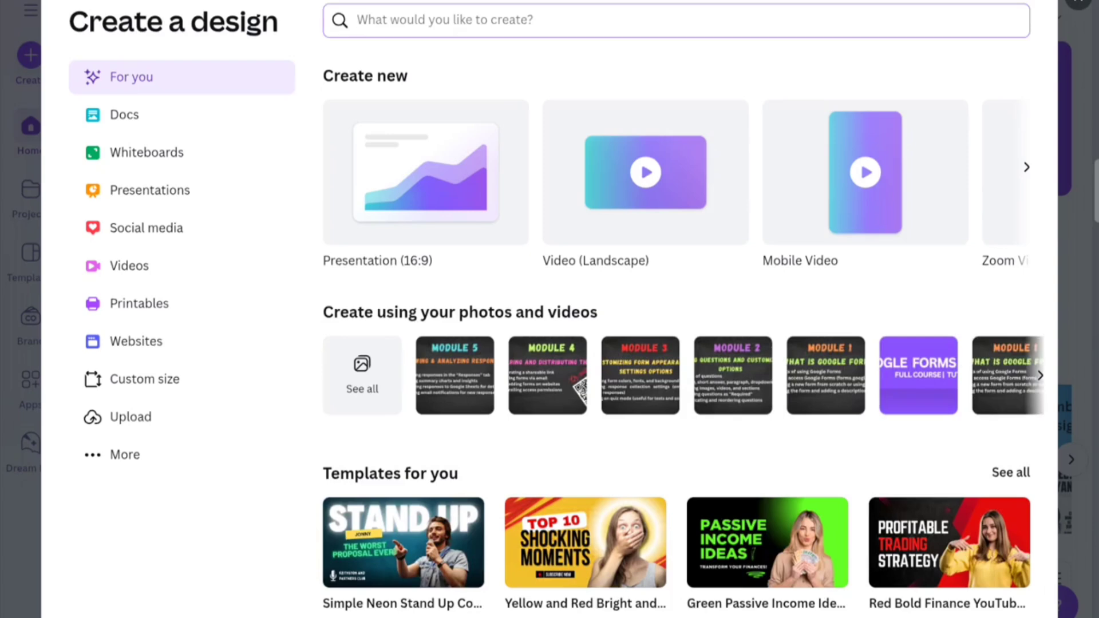
pyautogui.write('Y')
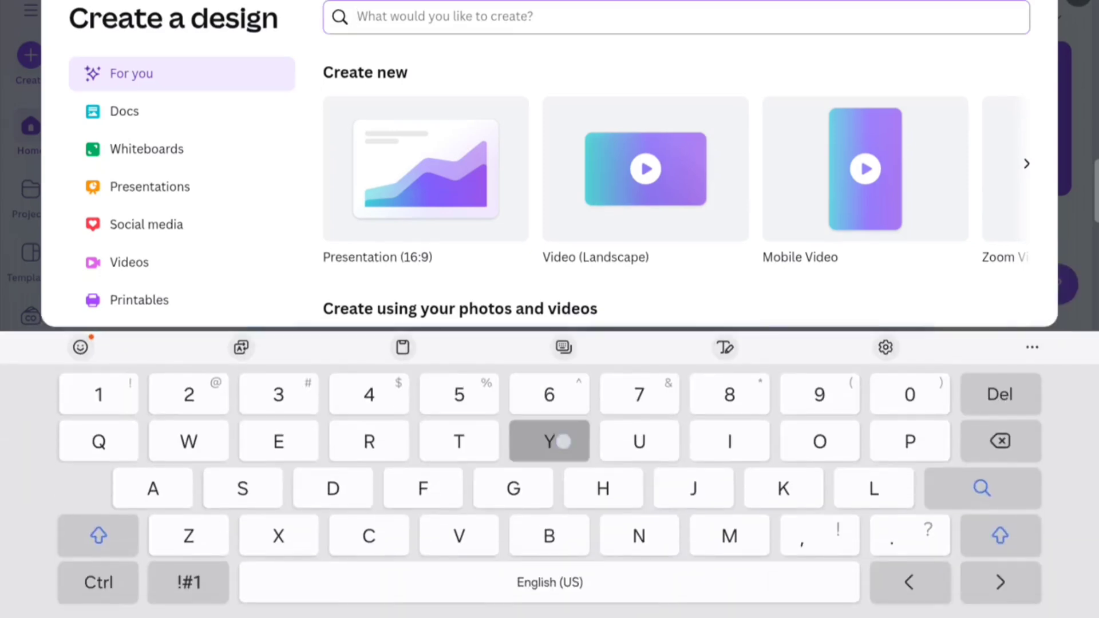
pyautogui.write('outu')
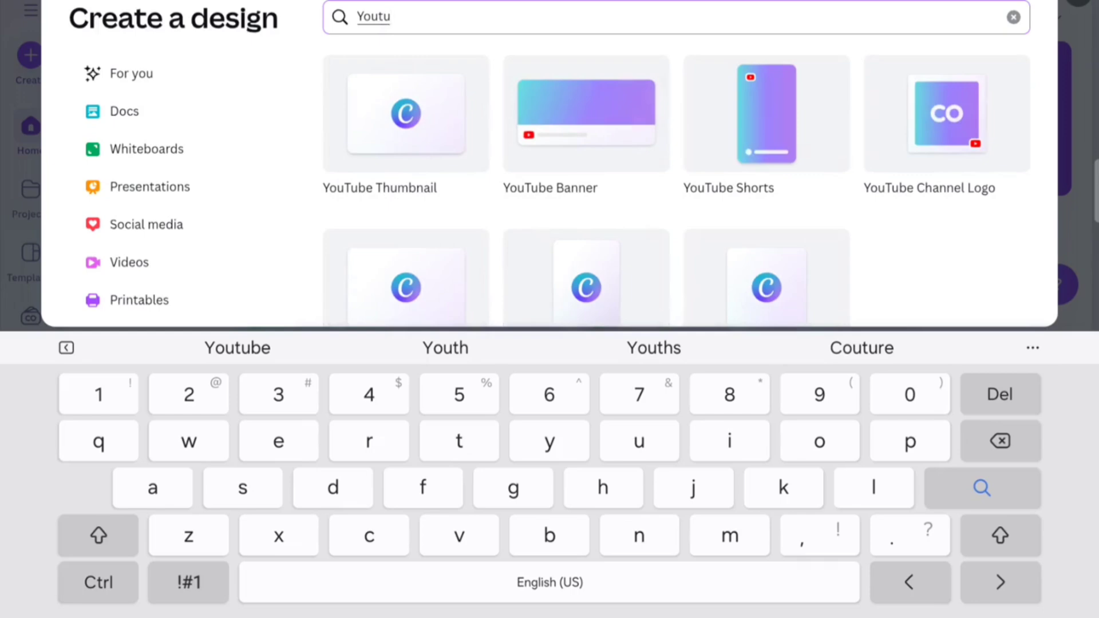
pyautogui.write('be ')
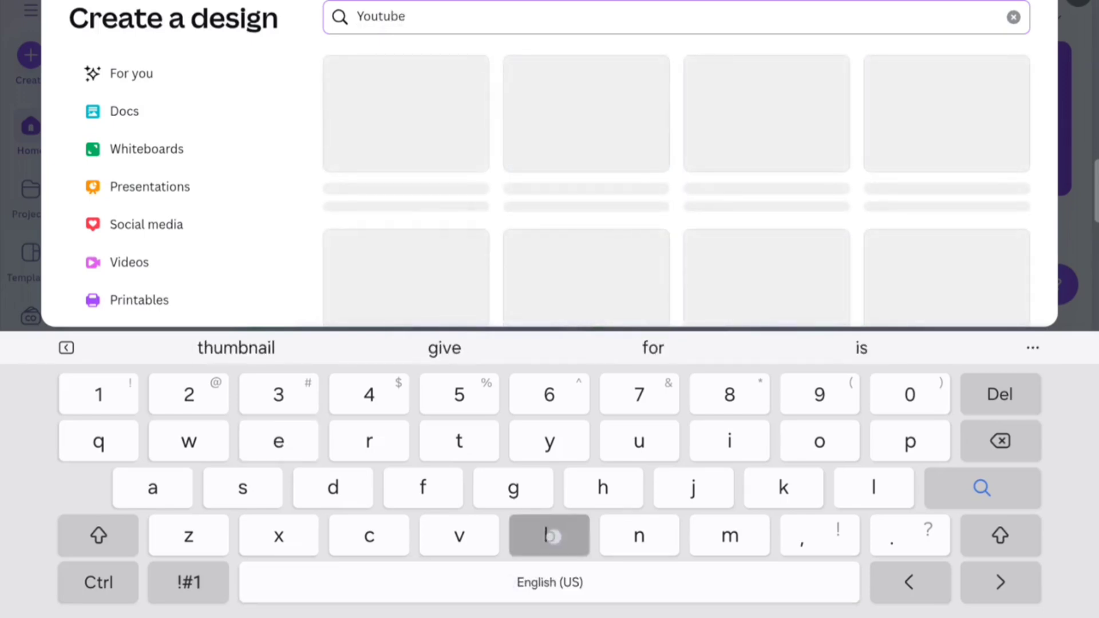
pyautogui.write('banner')
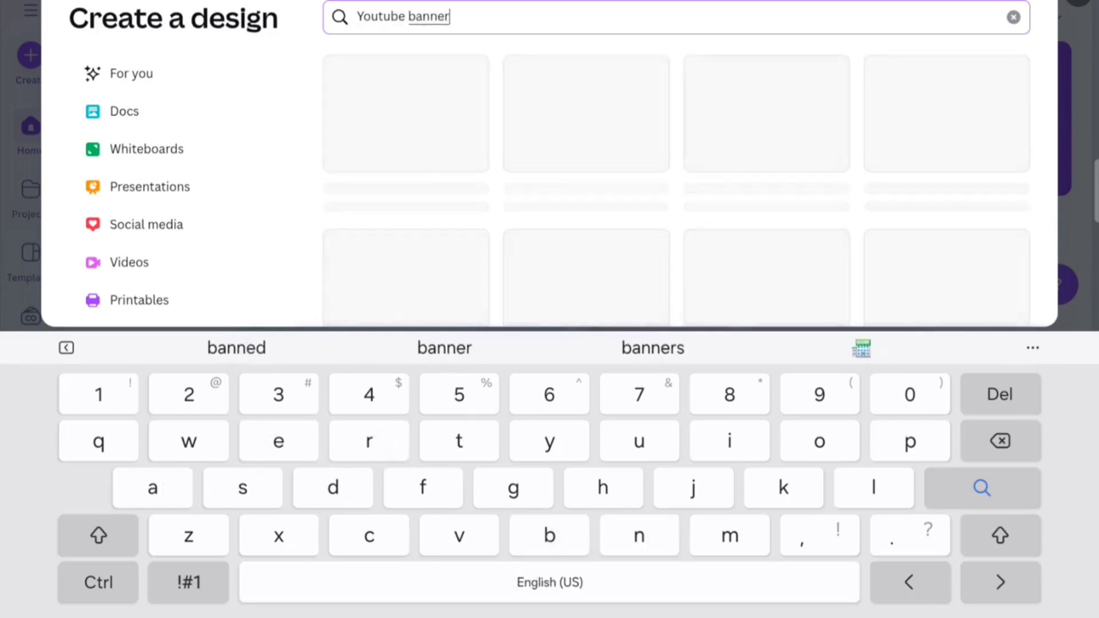
pyautogui.press('Return')
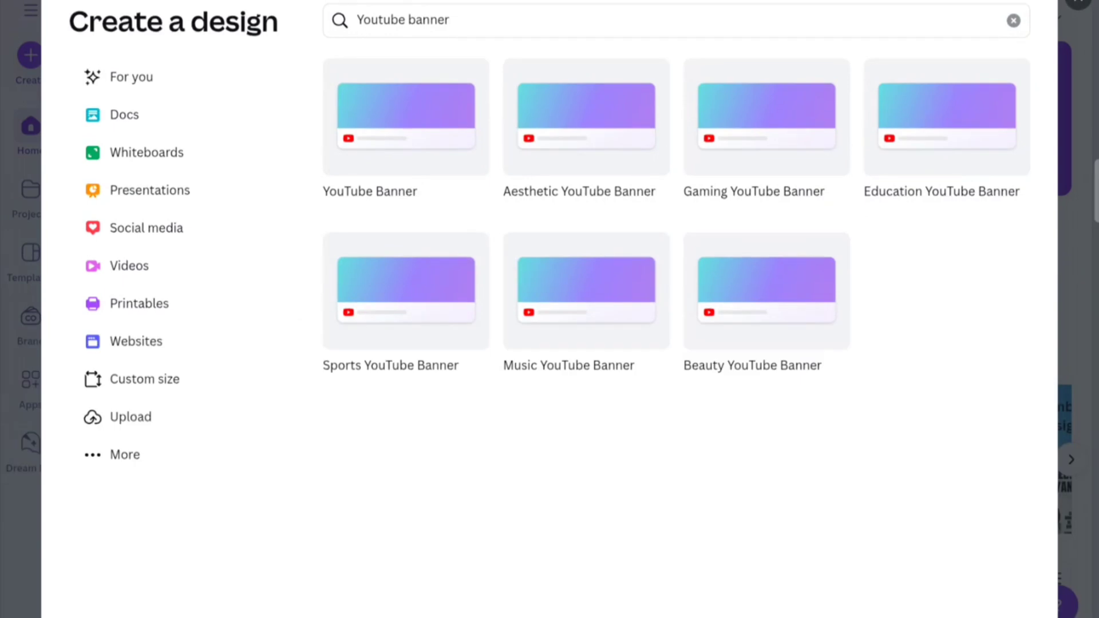
pyautogui.click(186, 187)
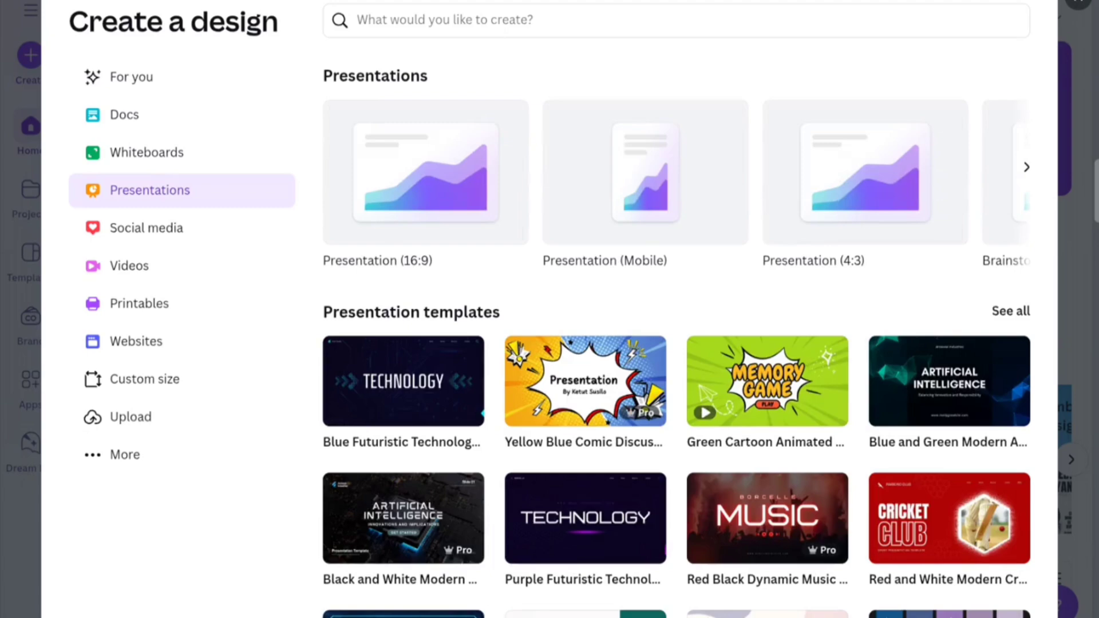
# Step: Reopen Create a design and browse the Social media formats and templates
pyautogui.scroll(-5, 771, 207)
pyautogui.click(1069, 227)
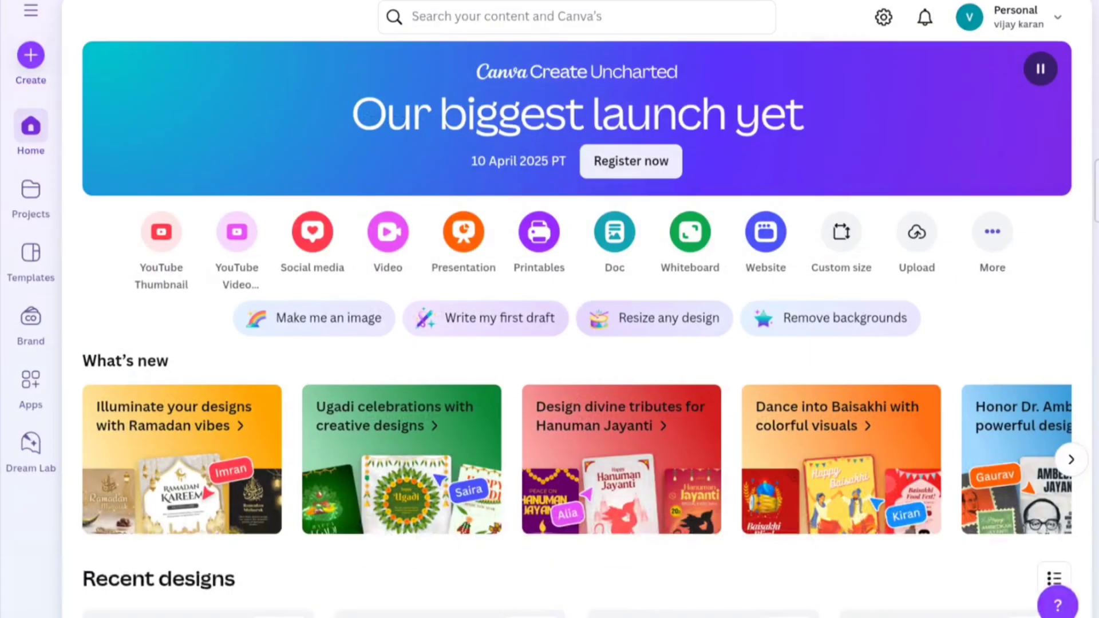
pyautogui.click(31, 55)
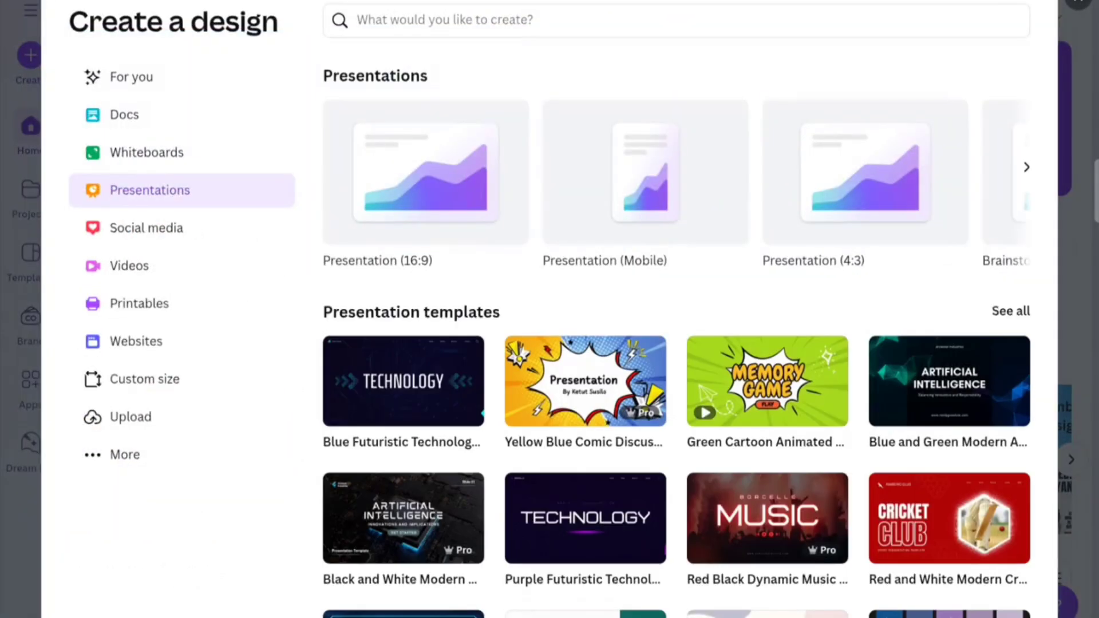
pyautogui.click(204, 237)
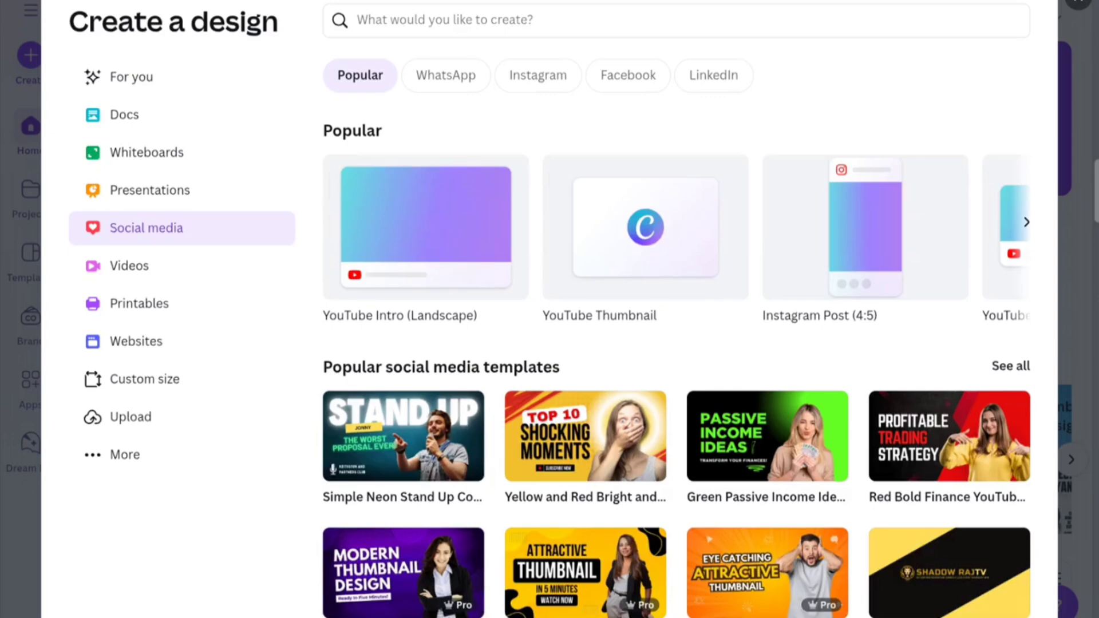
pyautogui.moveTo(948, 246); pyautogui.dragTo(830, 289)
pyautogui.moveTo(764, 470); pyautogui.dragTo(757, 229)
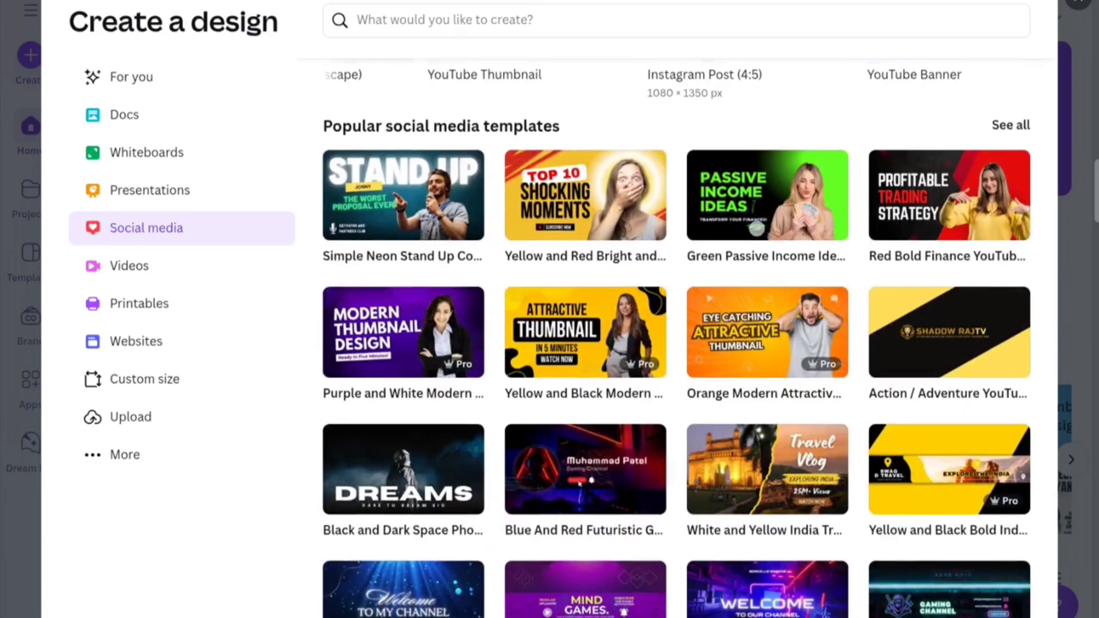
pyautogui.scroll(4, 676, 343)
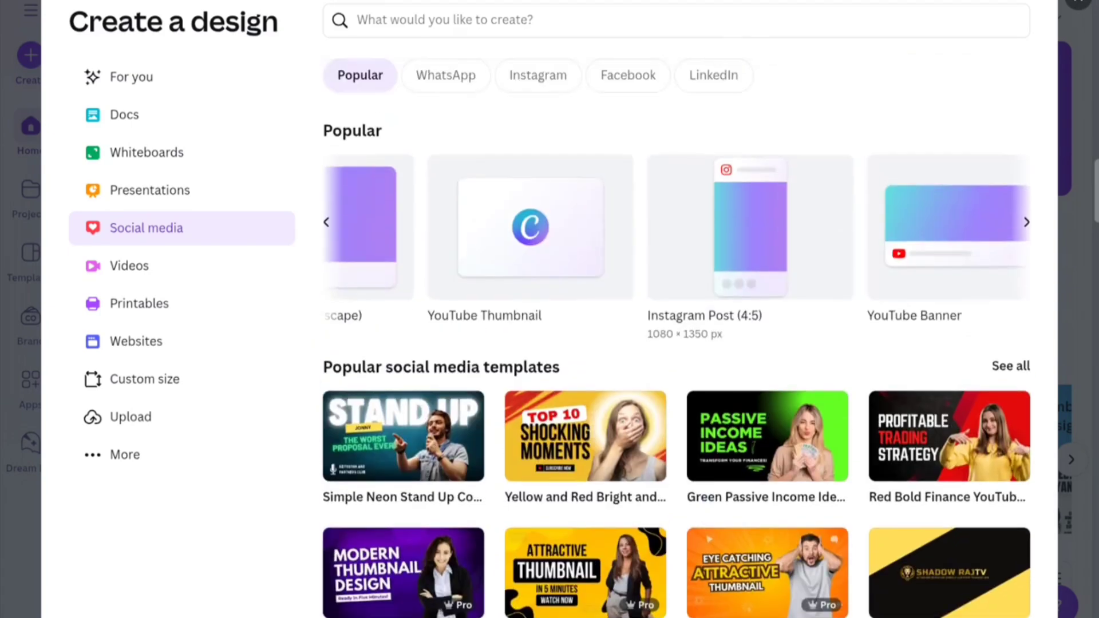
# Step: Start a new 1080 × 1920 px Instagram Story design from the Instagram formats
pyautogui.click(527, 85)
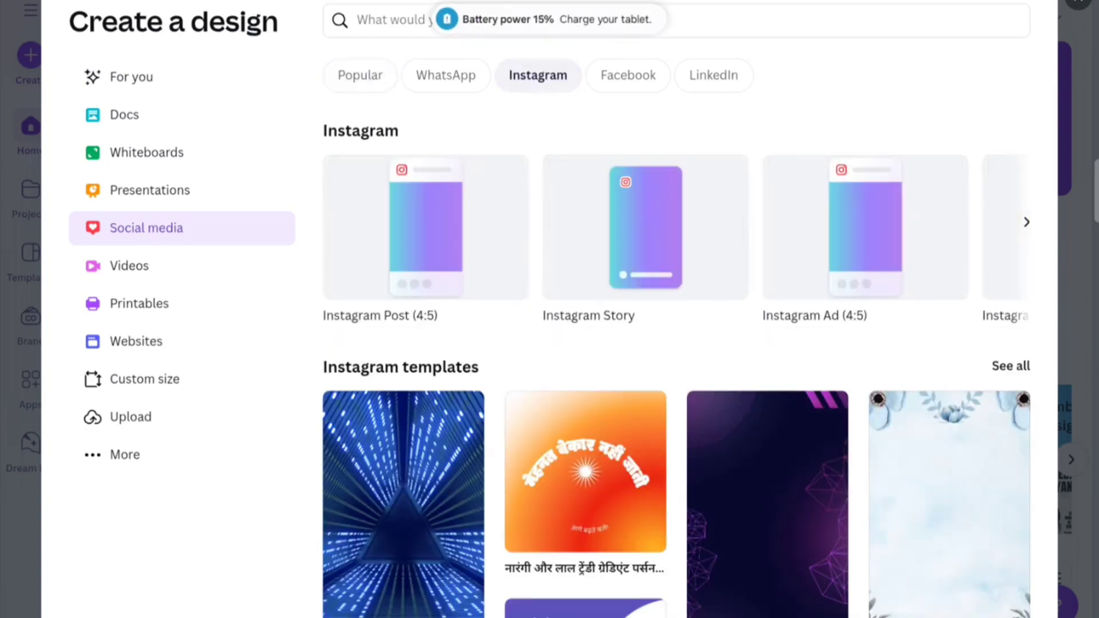
pyautogui.click(672, 236)
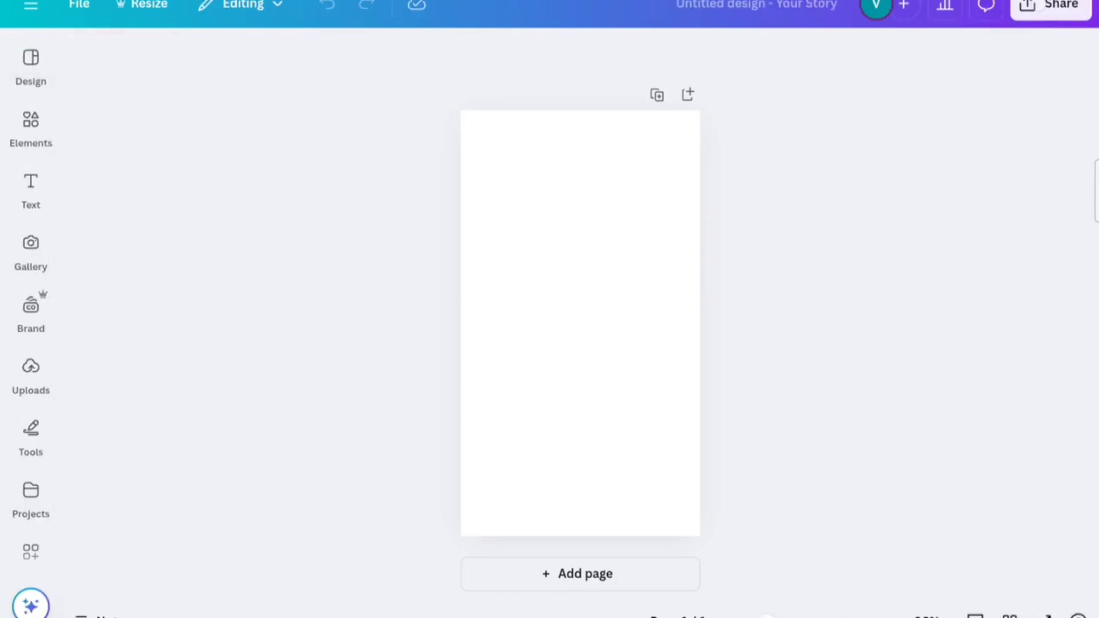
# Step: Add a heading reading 'Aptitude Quiz' to the story page
pyautogui.click(31, 189)
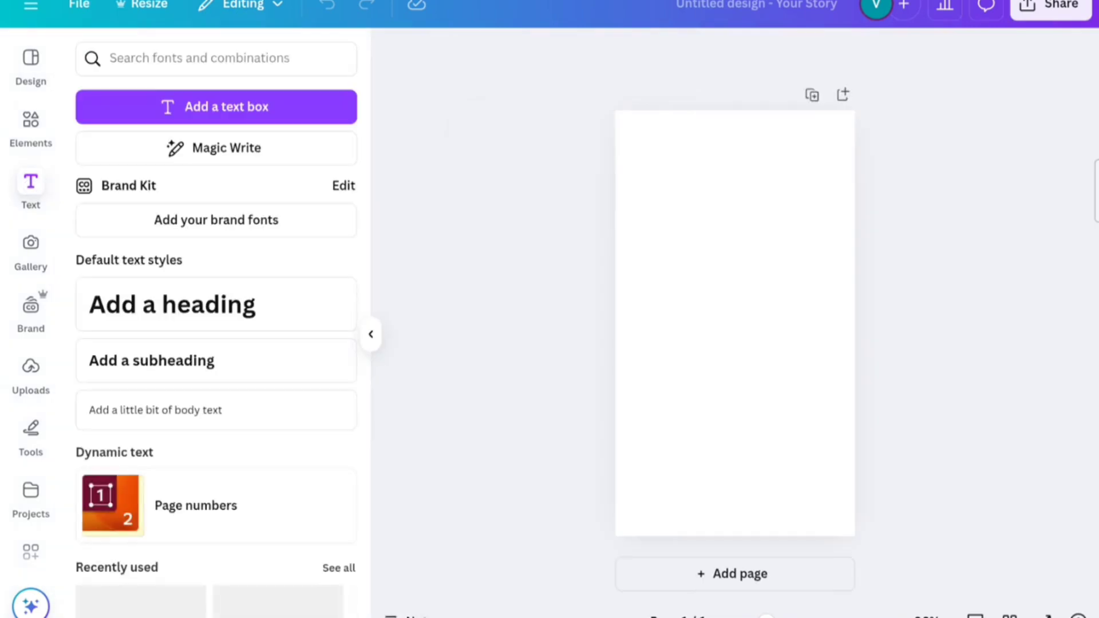
pyautogui.click(216, 304)
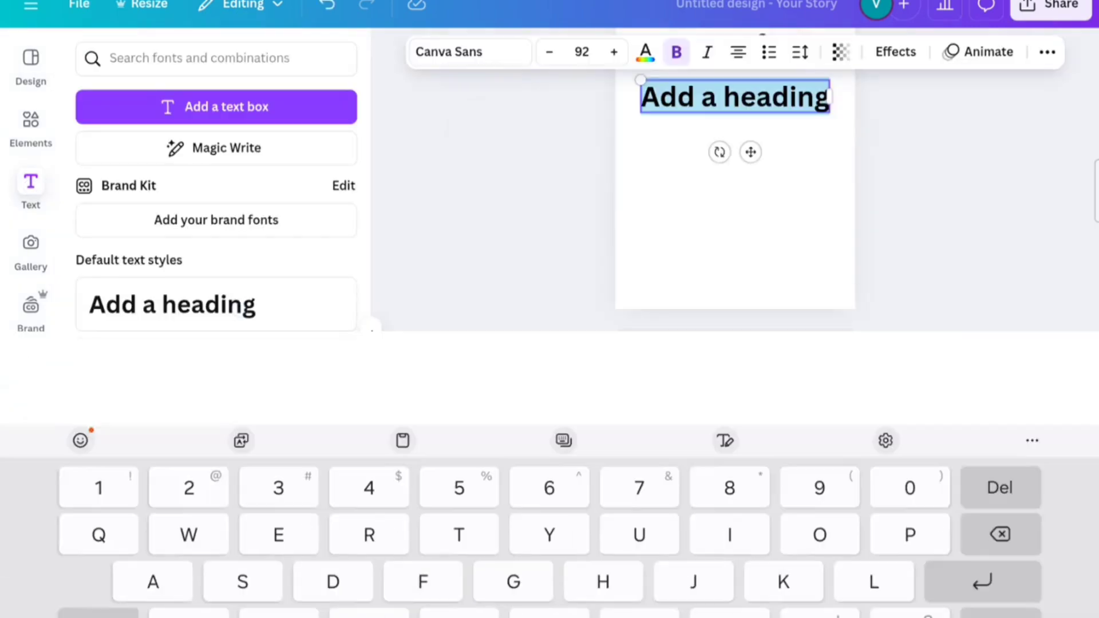
pyautogui.write('A')
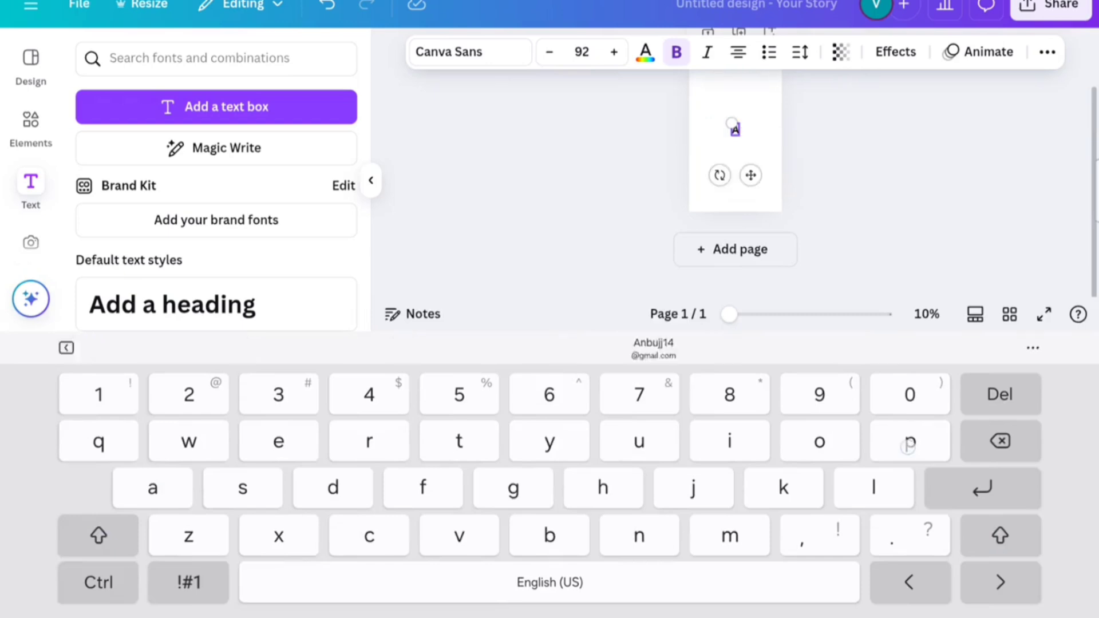
pyautogui.write('ptitu')
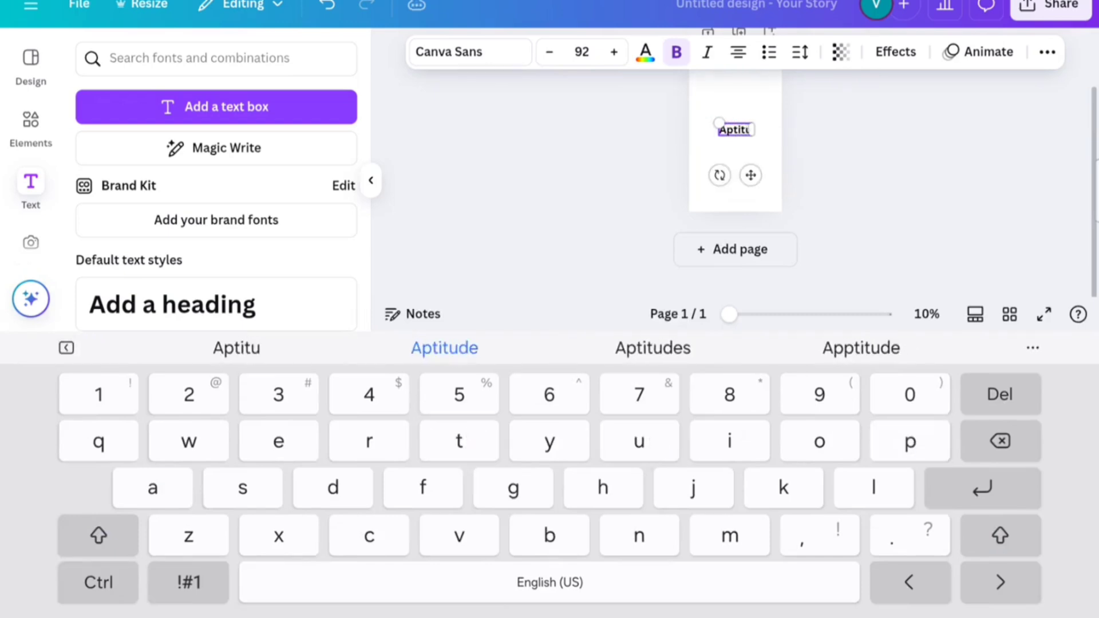
pyautogui.write('de')
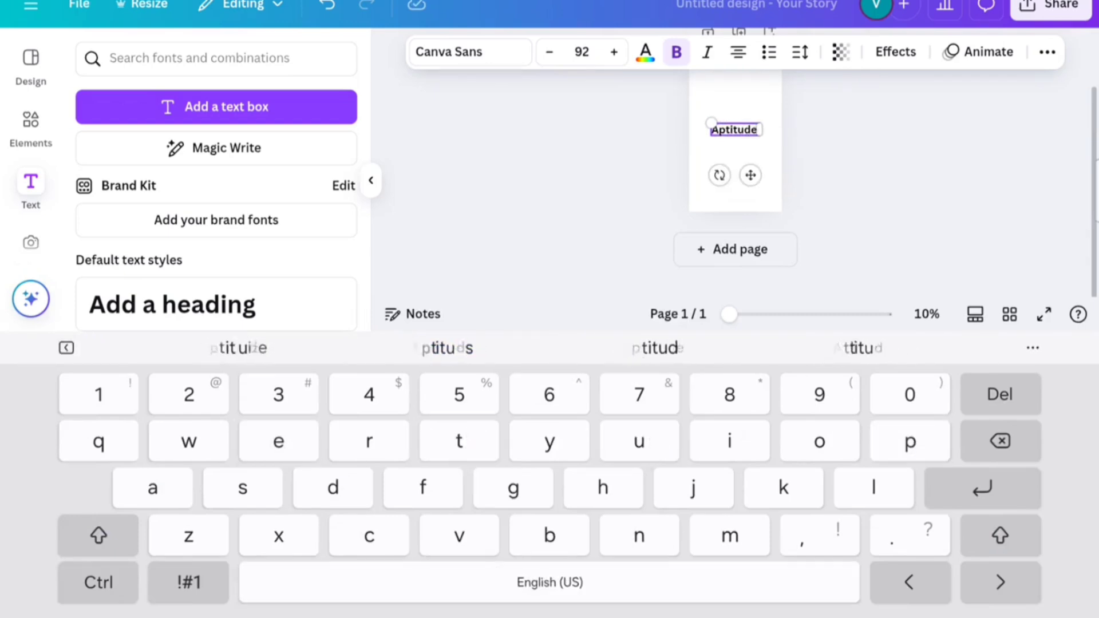
pyautogui.write(' Quize')
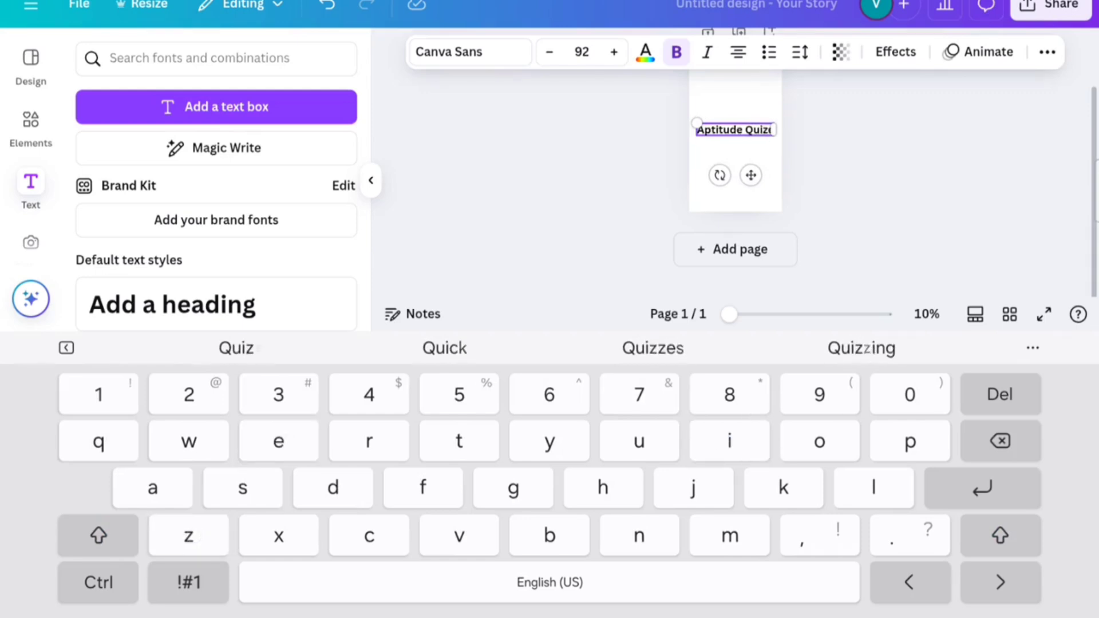
pyautogui.click(890, 207)
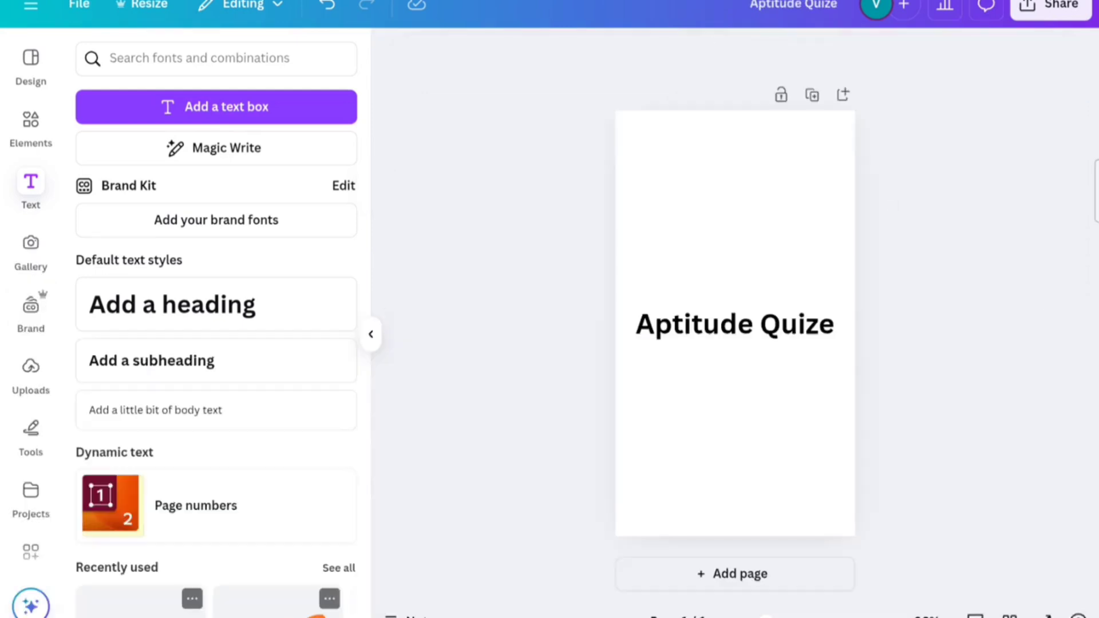
# Step: Edit the heading text to correct the misspelled word 'Quize'
pyautogui.click(797, 322)
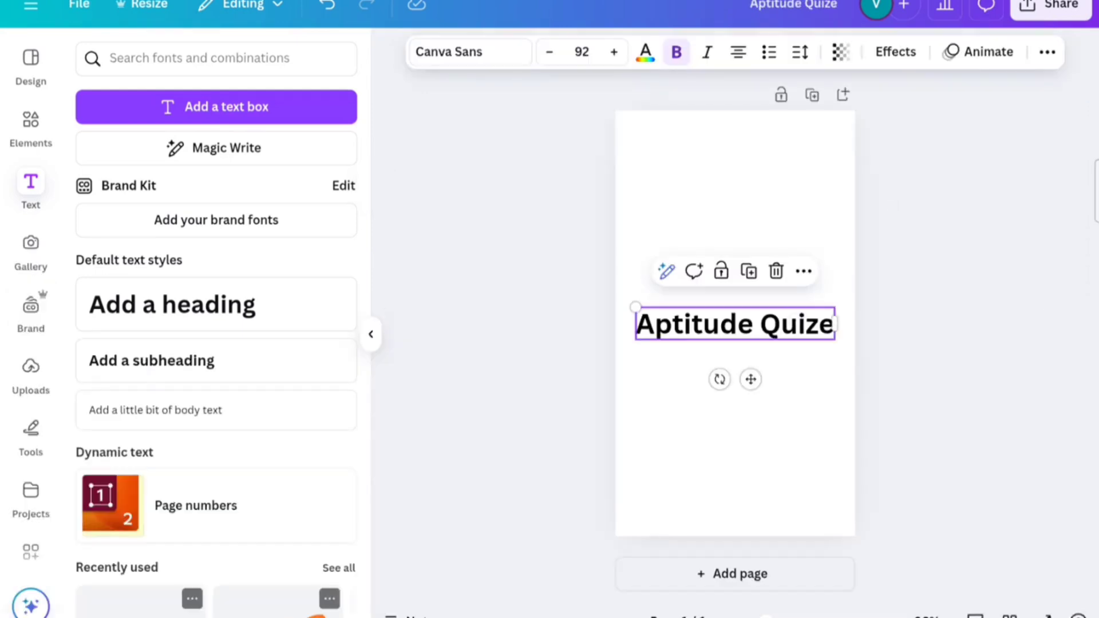
pyautogui.click(818, 324)
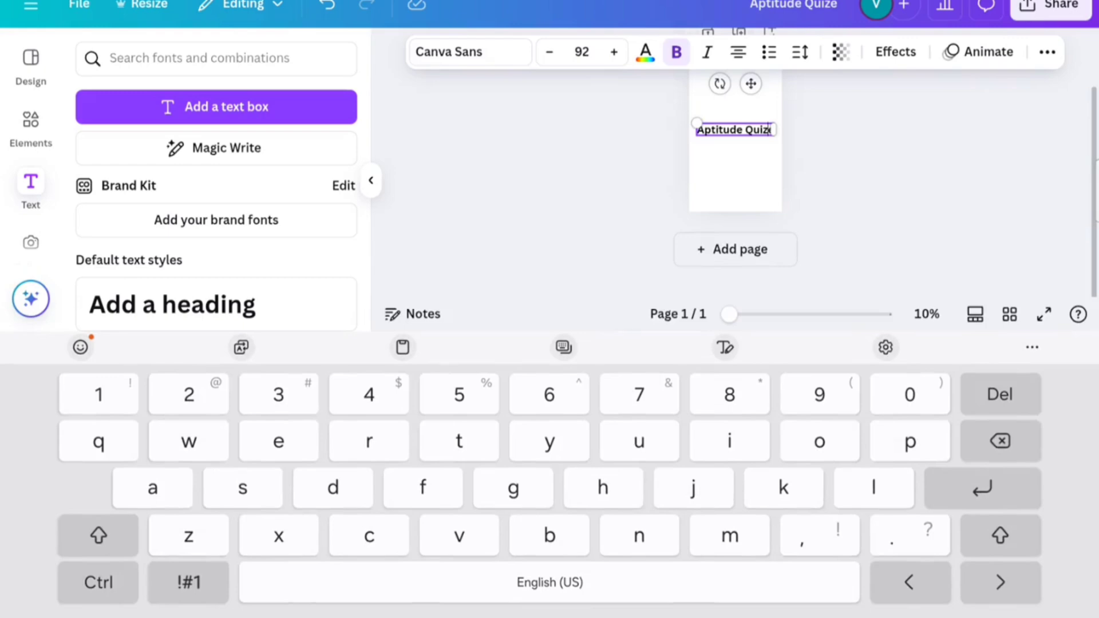
pyautogui.click(766, 131)
pyautogui.moveTo(767, 149); pyautogui.dragTo(703, 148)
pyautogui.click(765, 134)
pyautogui.click(753, 131)
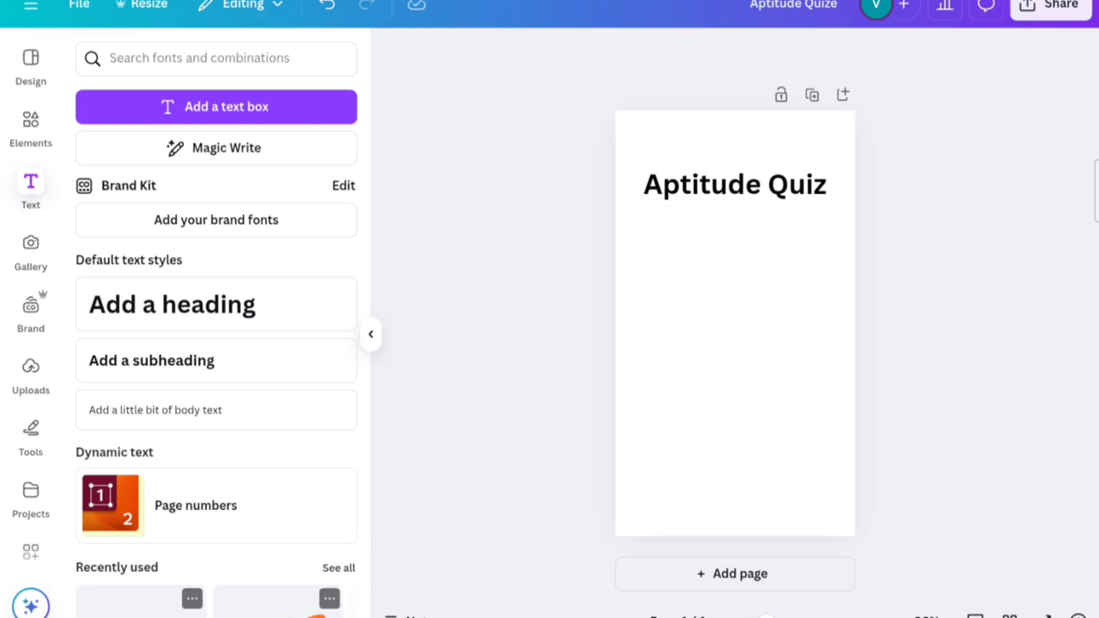
# Step: Collapse the Text panel and launch the QR code app from the sidebar
pyautogui.scroll(-4, 31, 344)
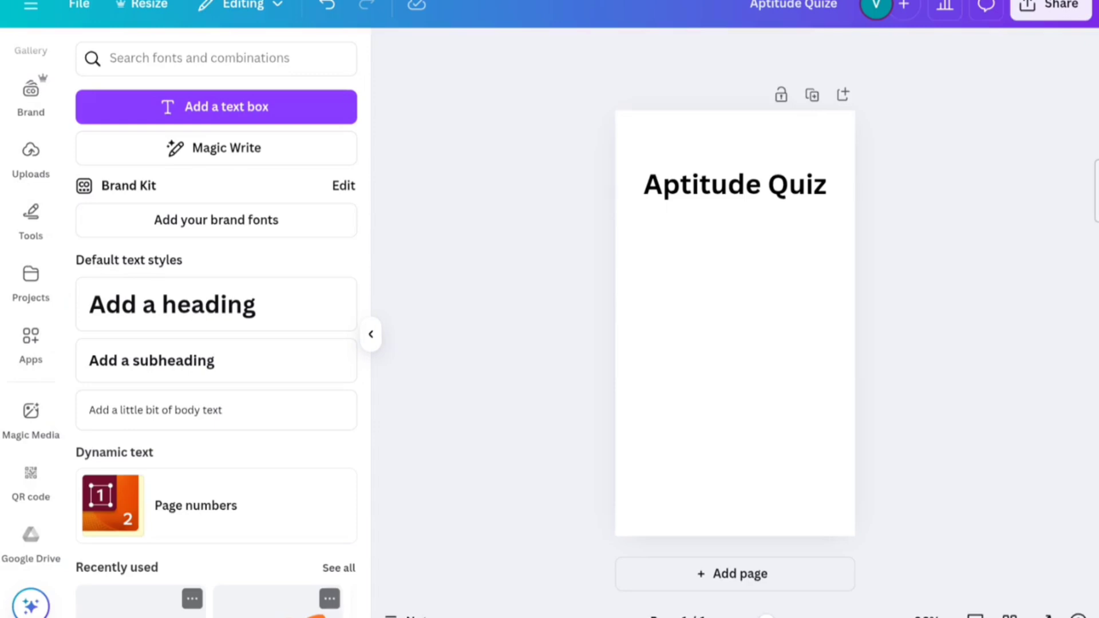
pyautogui.click(371, 334)
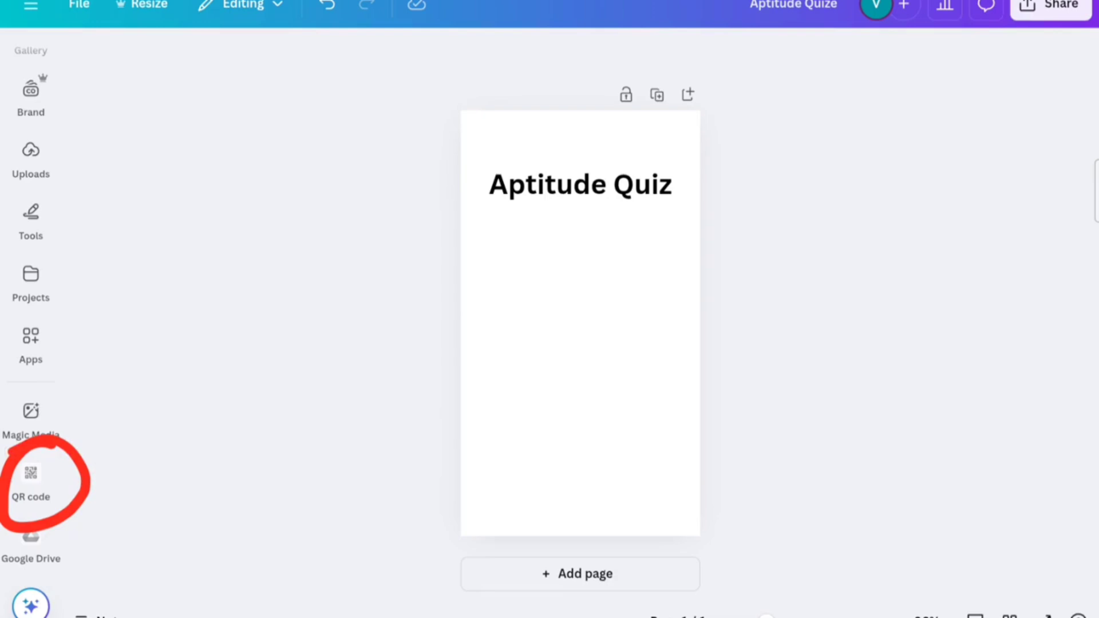
pyautogui.click(31, 474)
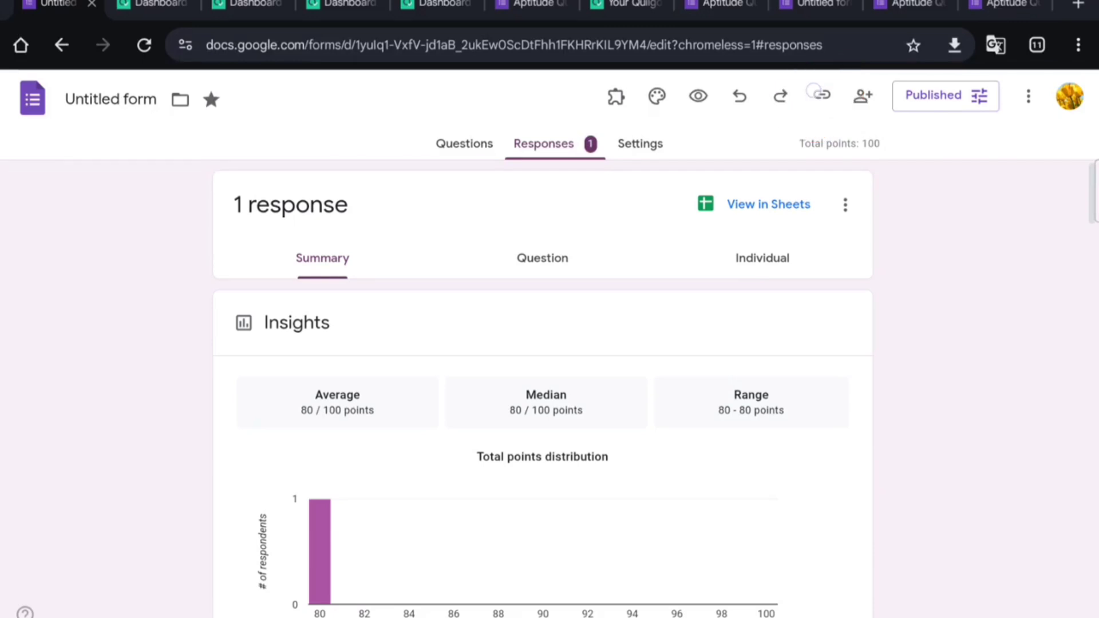
# Step: Copy the form's shortened responder link to the clipboard
pyautogui.click(822, 94)
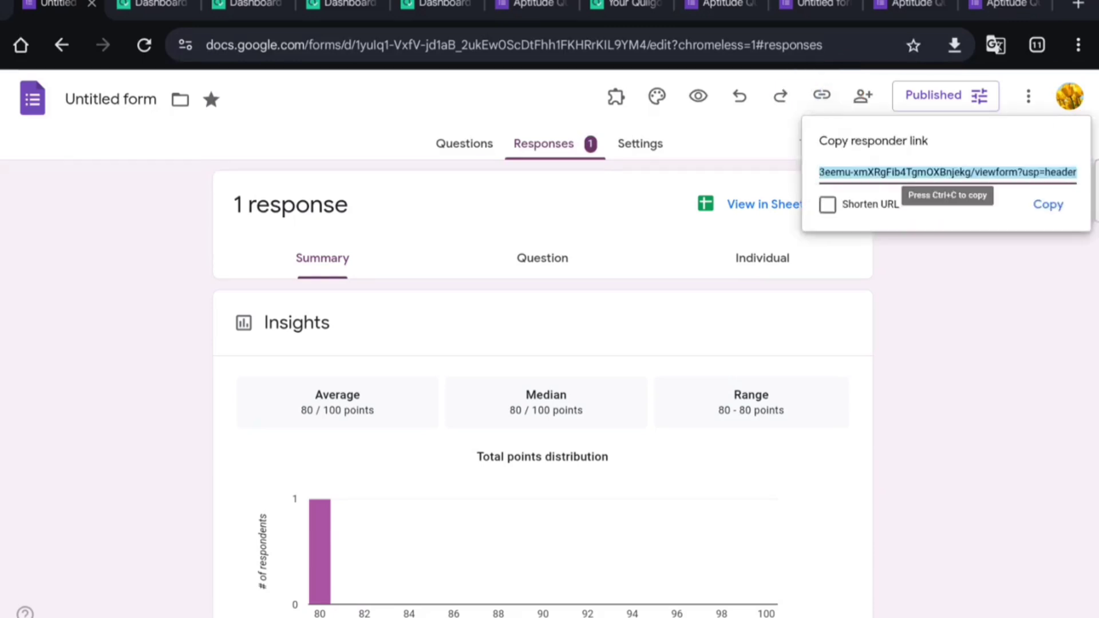
pyautogui.click(827, 205)
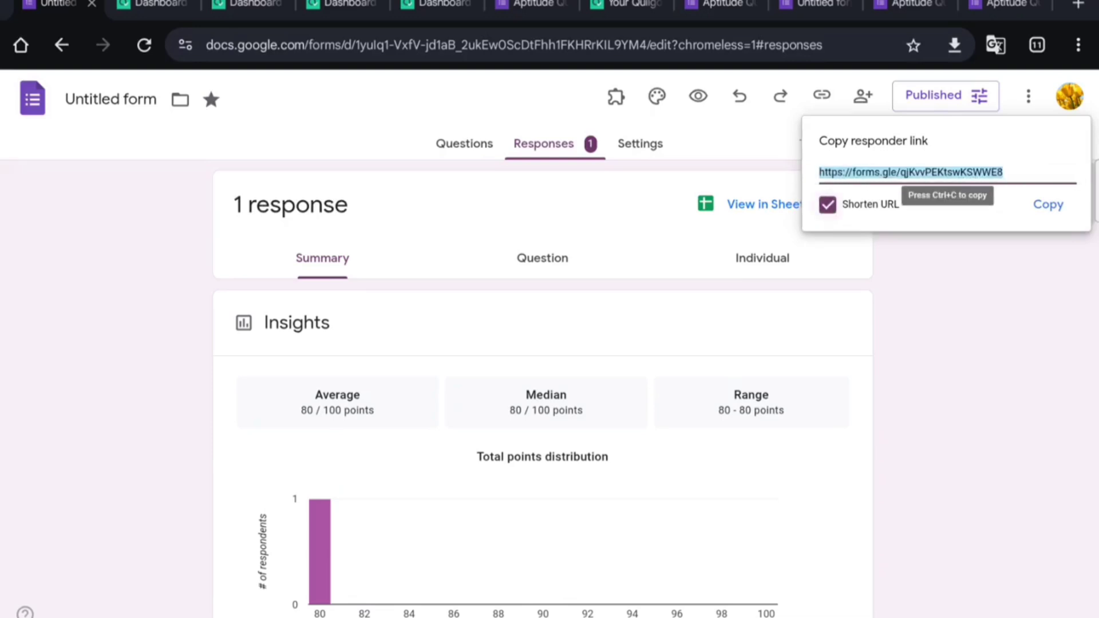
pyautogui.hotkey('ctrl', 'c')
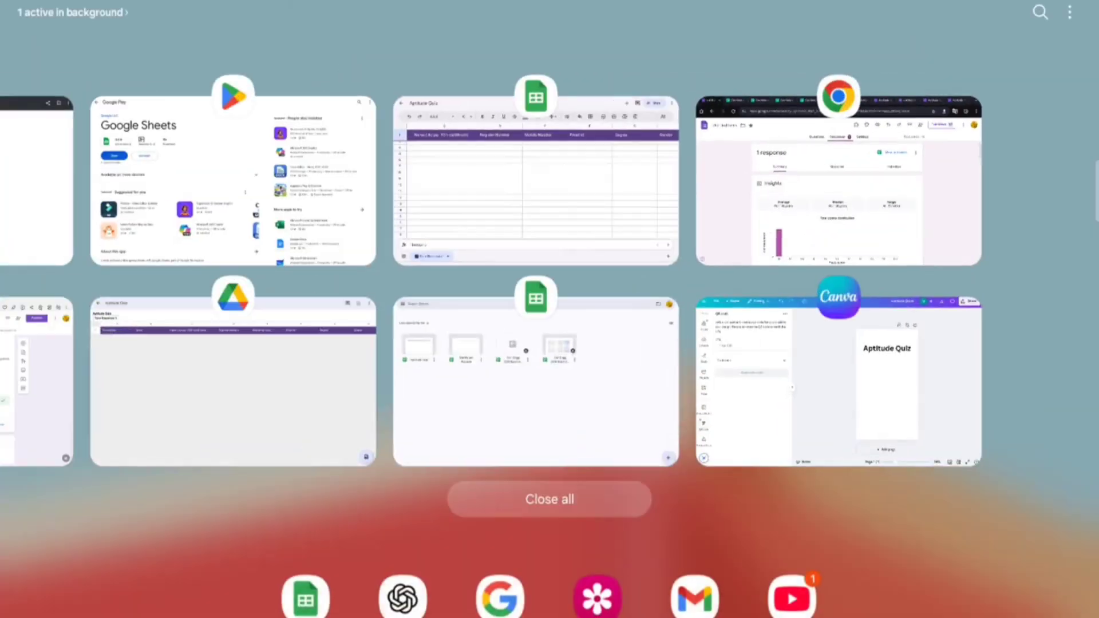
# Step: Generate a QR code from the pasted forms.gle link and enlarge it below the heading
pyautogui.click(815, 376)
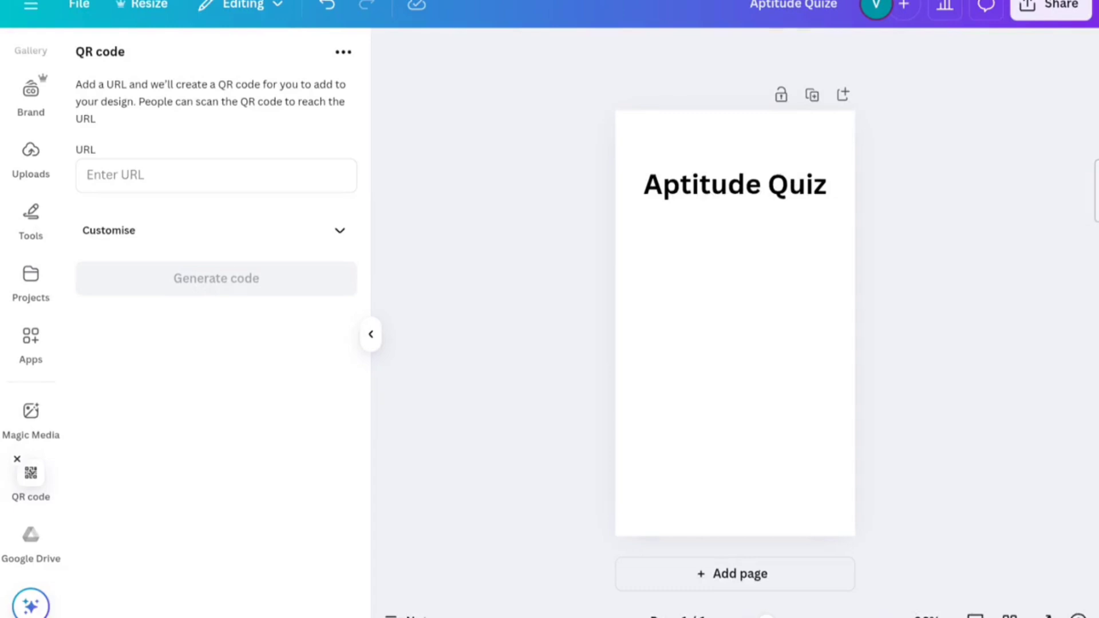
pyautogui.click(242, 167)
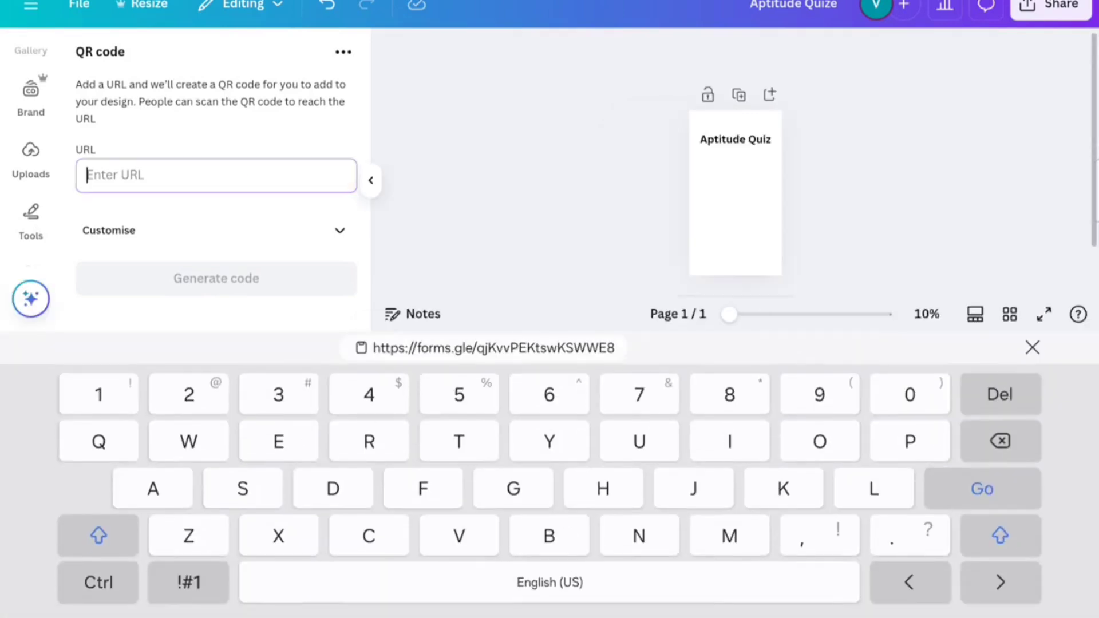
pyautogui.click(493, 348)
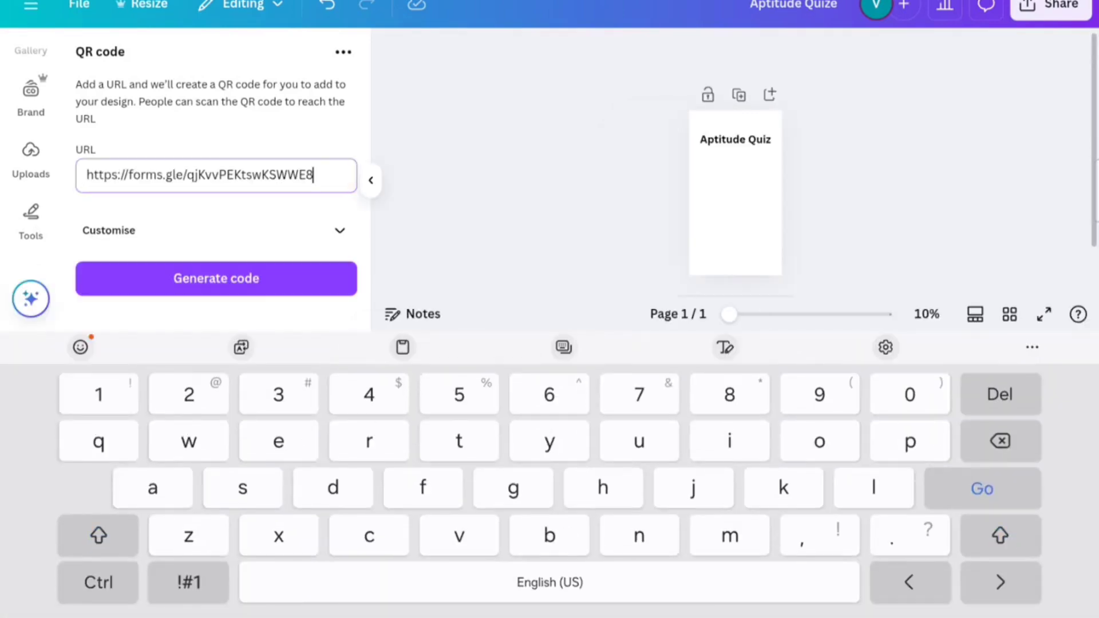
pyautogui.click(260, 277)
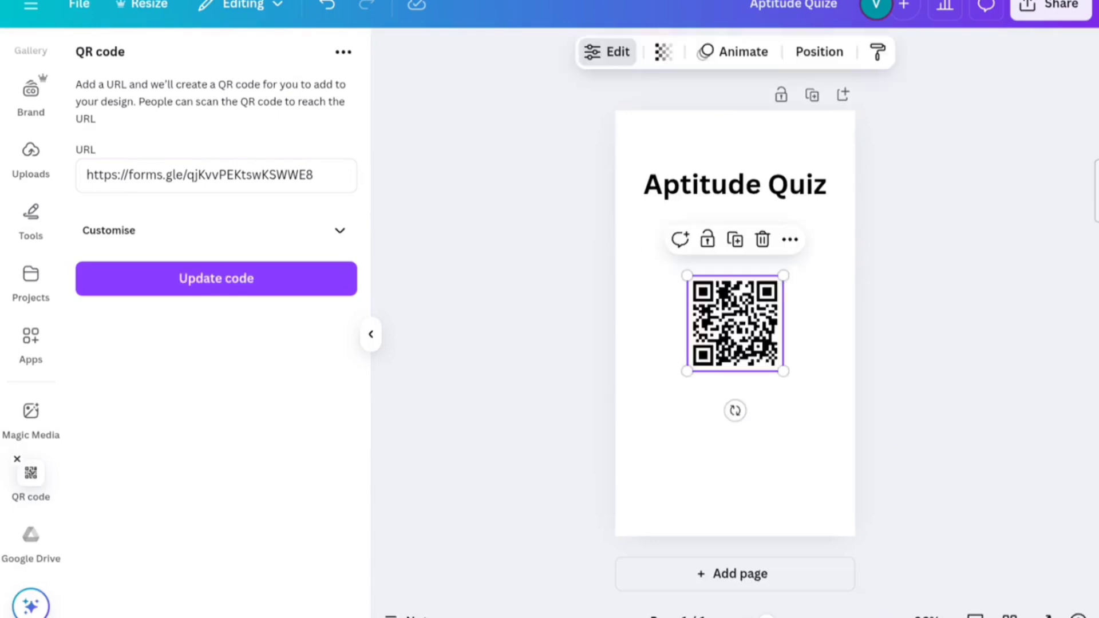
pyautogui.moveTo(783, 371); pyautogui.dragTo(749, 346)
pyautogui.click(929, 269)
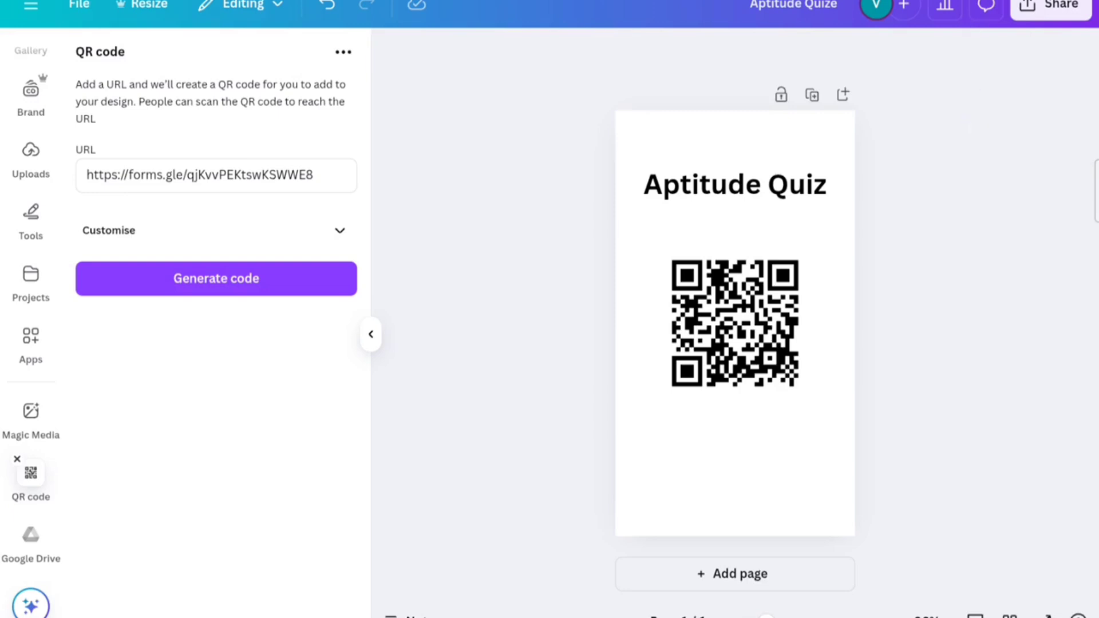
# Step: Download the Aptitude Quiz story with its QR code as a PNG file
pyautogui.click(1052, 6)
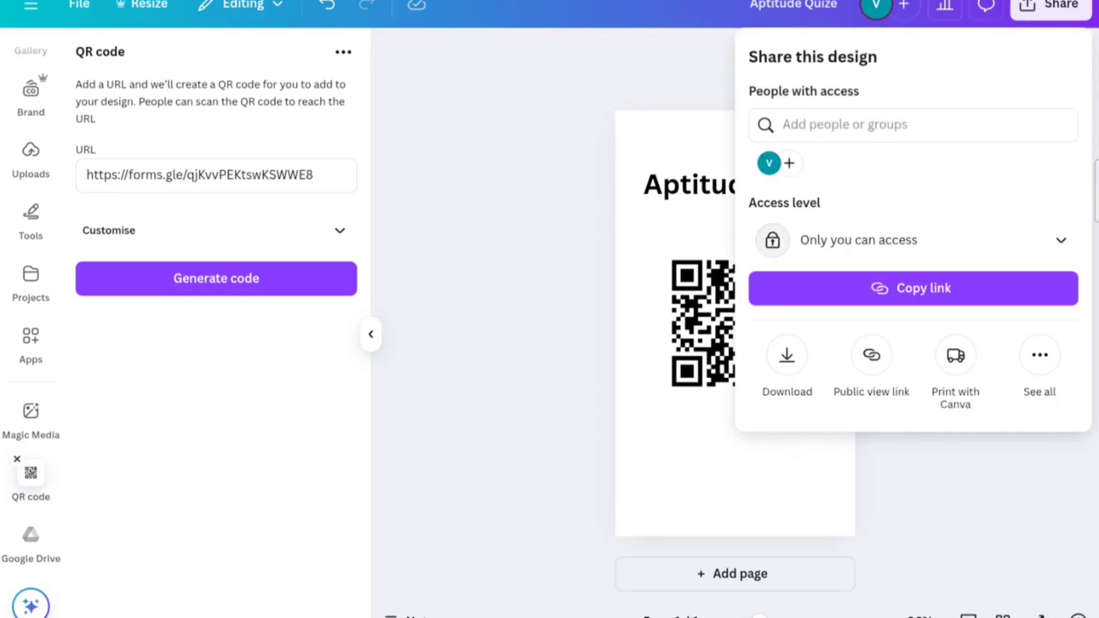
pyautogui.click(788, 355)
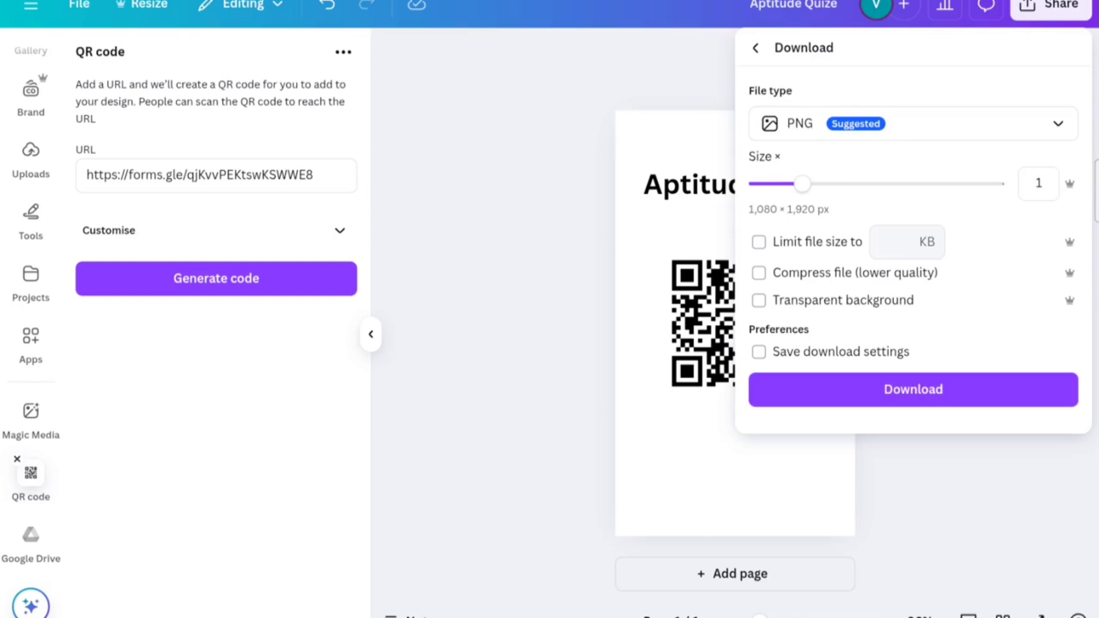
pyautogui.click(973, 395)
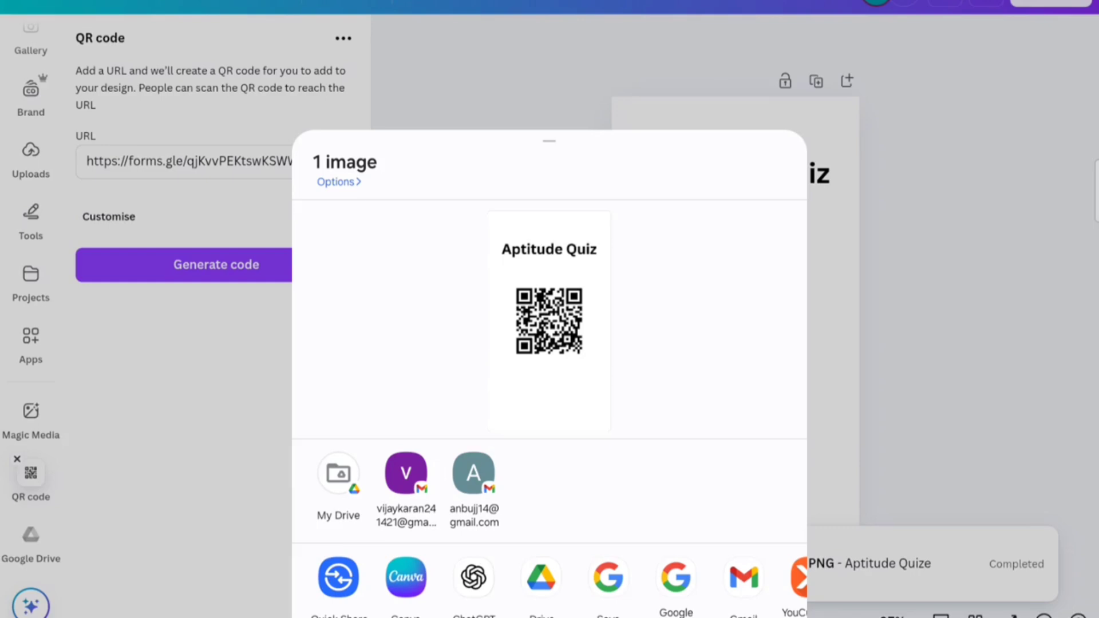
pyautogui.click(958, 354)
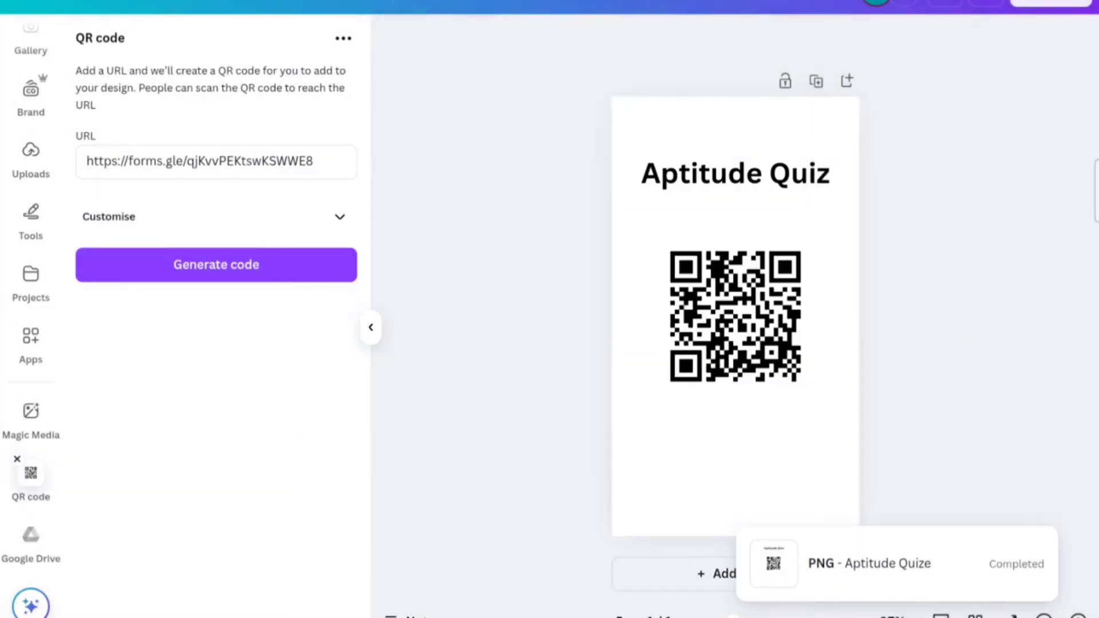